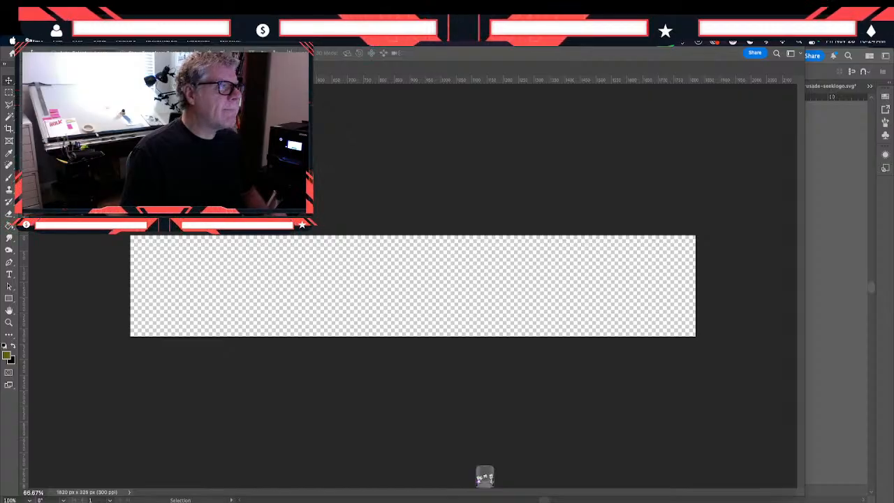
- Search Adobe Stock for "clearance sale" and enlarge the browser window to show more of the image results
{"action": "left_click_drag", "start_coordinate": [560, 62], "coordinate": [505, 198]}
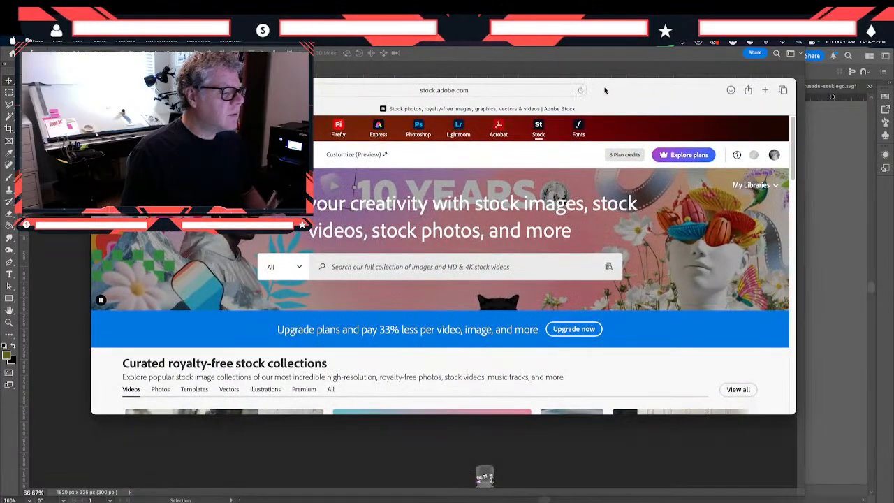
{"action": "left_click", "coordinate": [359, 266]}
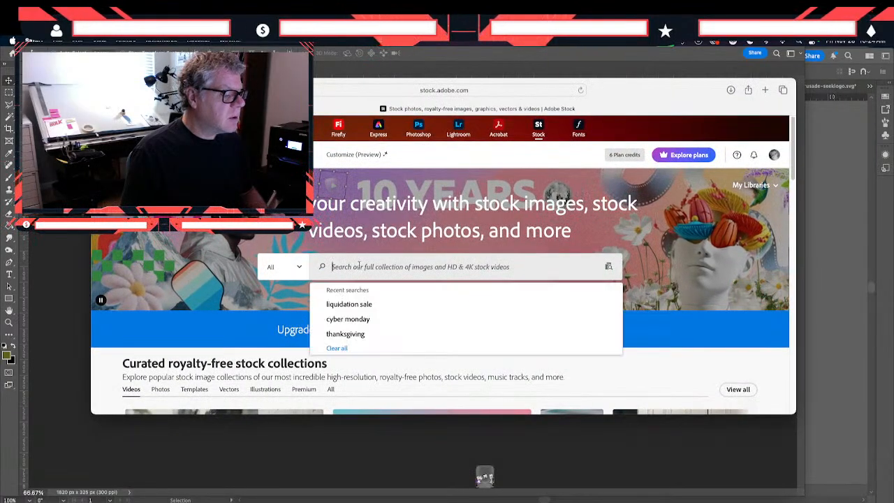
{"action": "type", "text": "cleara"}
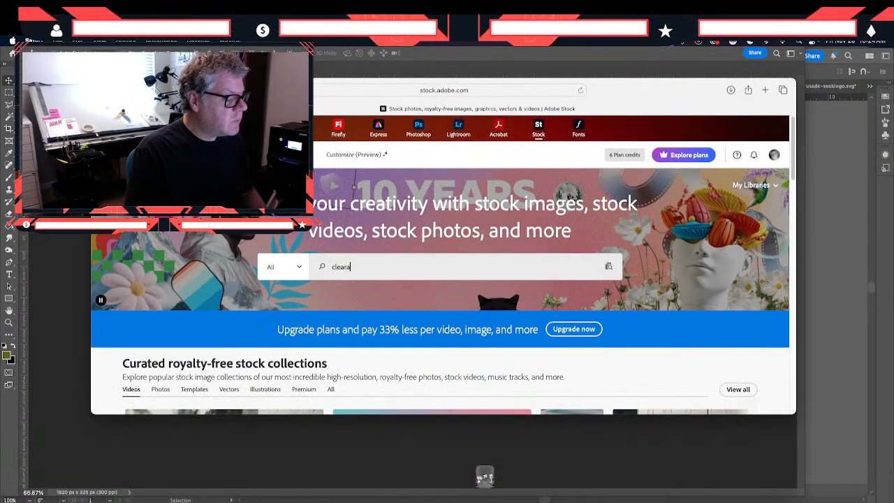
{"action": "type", "text": "nce sale"}
{"action": "key", "text": "Return"}
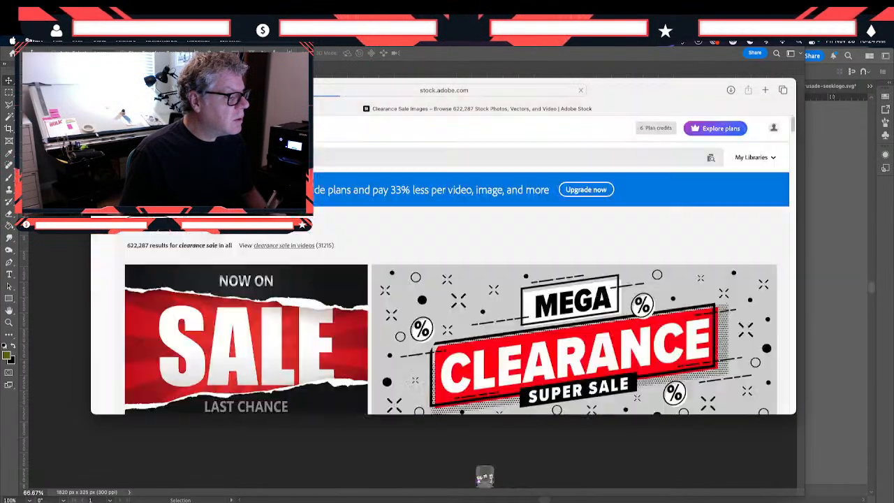
{"action": "left_click_drag", "start_coordinate": [656, 90], "coordinate": [623, 60]}
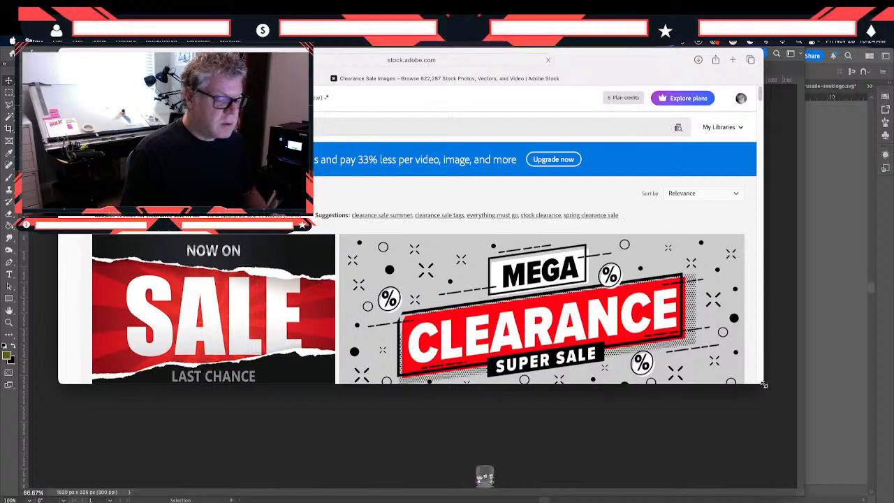
{"action": "left_click_drag", "start_coordinate": [765, 384], "coordinate": [850, 481]}
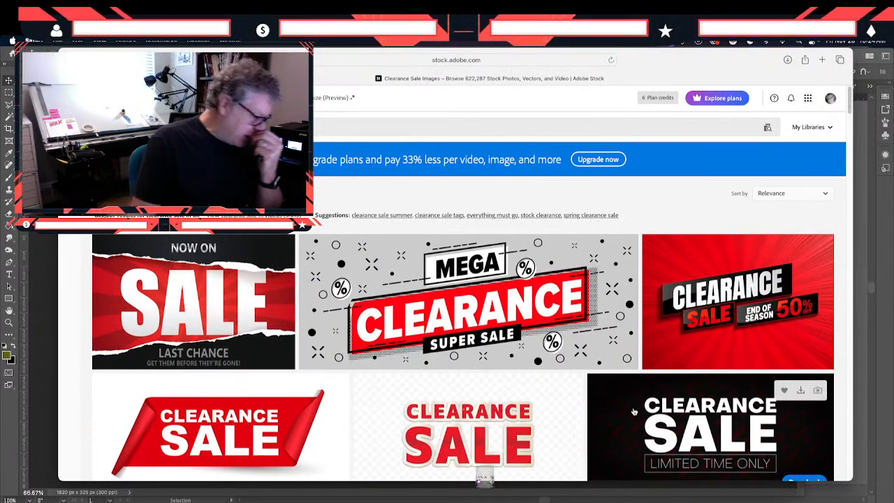
- Examine the lettering, colours and layouts of the clearance sale artwork from the first results through the red ribbon banner
{"action": "scroll", "coordinate": [633, 411], "scroll_direction": "down", "scroll_amount": 1}
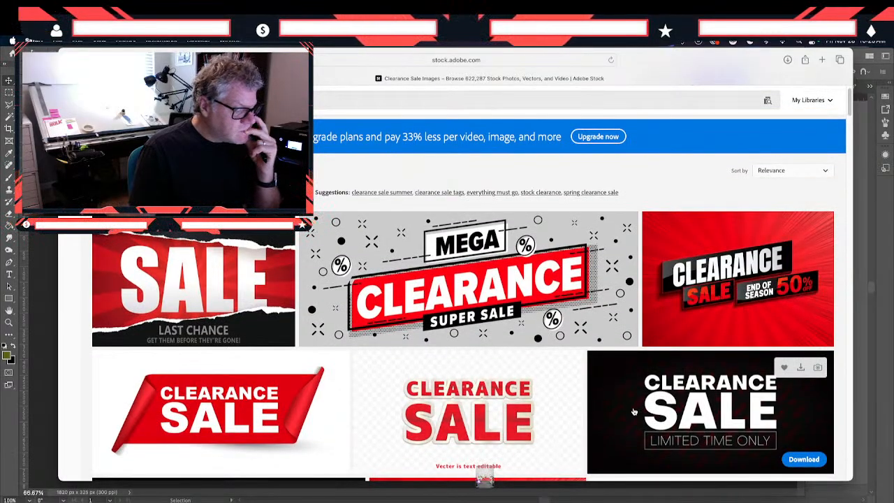
{"action": "scroll", "coordinate": [633, 411], "scroll_direction": "down", "scroll_amount": 2}
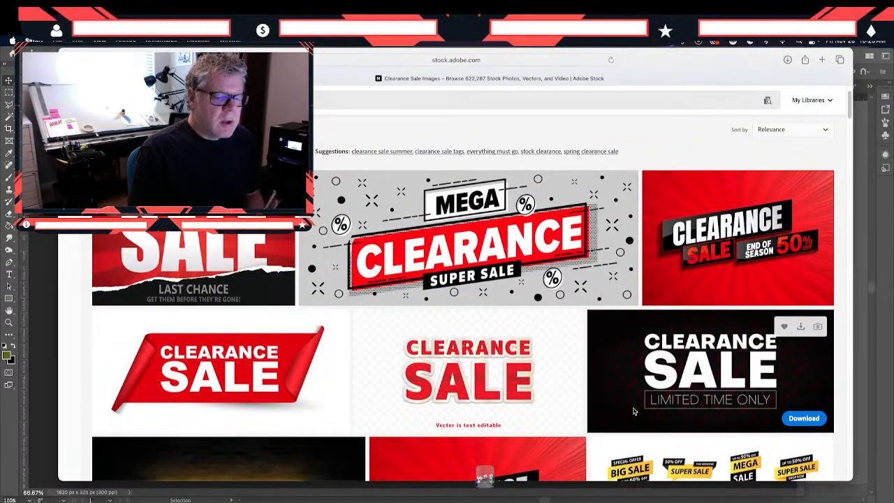
{"action": "scroll", "coordinate": [633, 411], "scroll_direction": "down", "scroll_amount": 5}
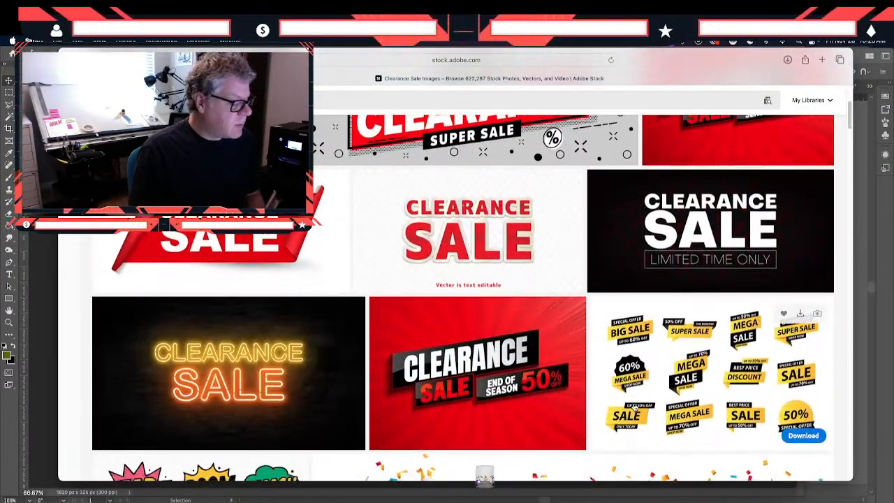
{"action": "scroll", "coordinate": [634, 407], "scroll_direction": "down", "scroll_amount": 9}
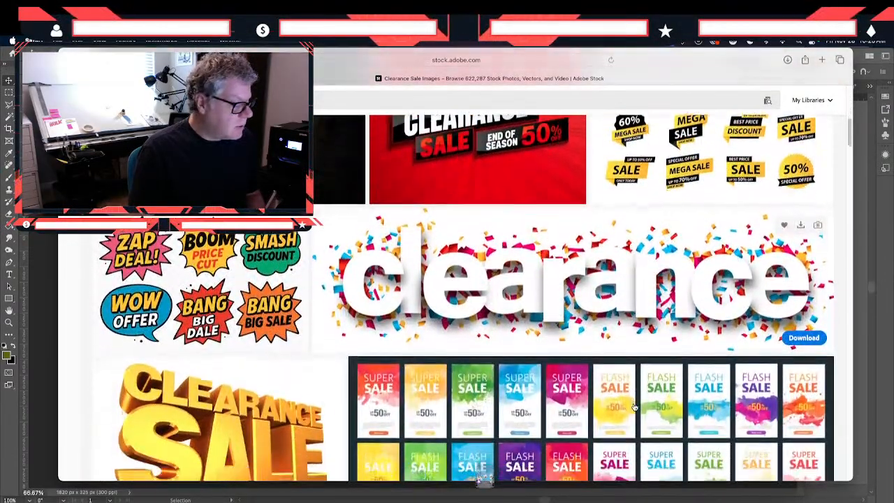
{"action": "scroll", "coordinate": [634, 406], "scroll_direction": "down", "scroll_amount": 8}
{"action": "scroll", "coordinate": [633, 406], "scroll_direction": "down", "scroll_amount": 2}
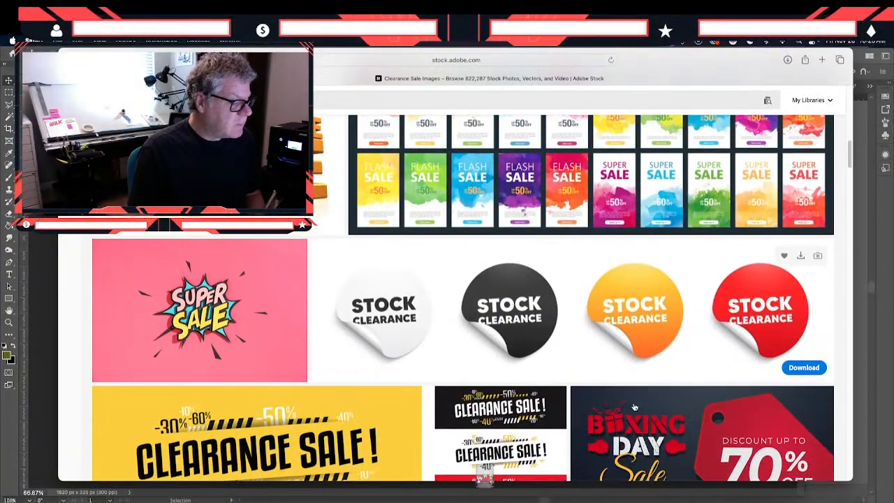
{"action": "scroll", "coordinate": [633, 407], "scroll_direction": "down", "scroll_amount": 4}
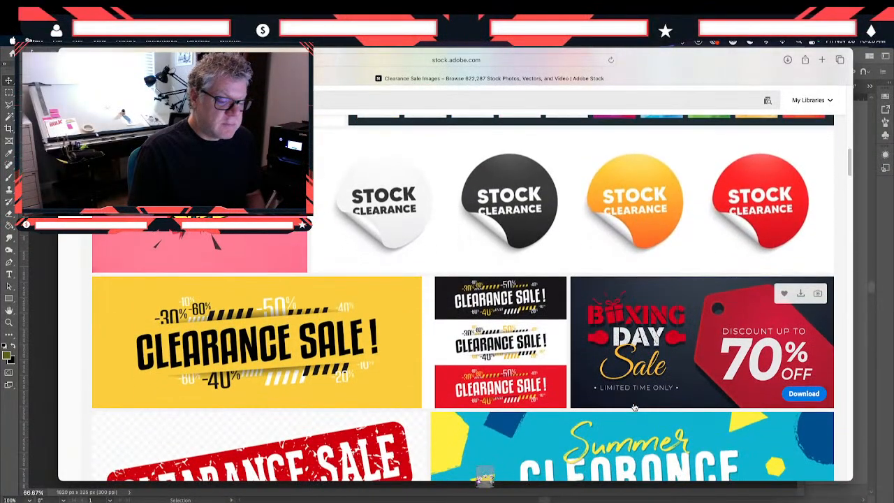
{"action": "scroll", "coordinate": [633, 407], "scroll_direction": "down", "scroll_amount": 1}
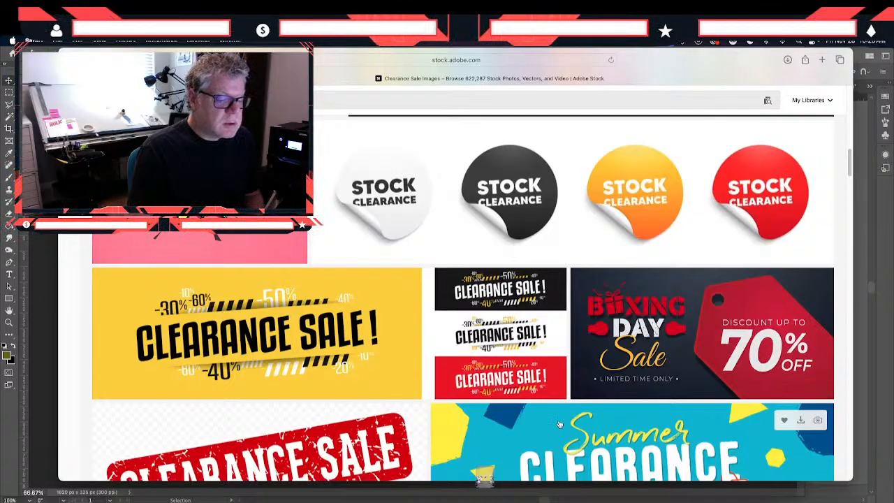
{"action": "scroll", "coordinate": [558, 423], "scroll_direction": "down", "scroll_amount": 3}
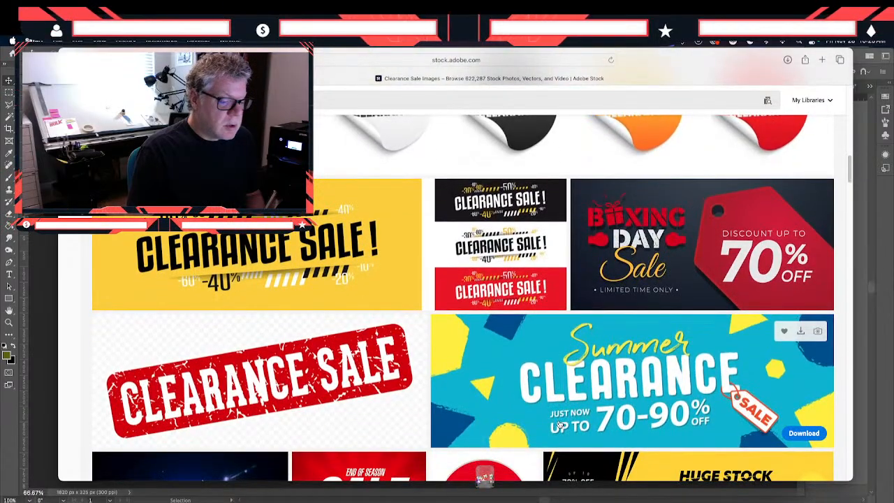
{"action": "scroll", "coordinate": [559, 423], "scroll_direction": "down", "scroll_amount": 5}
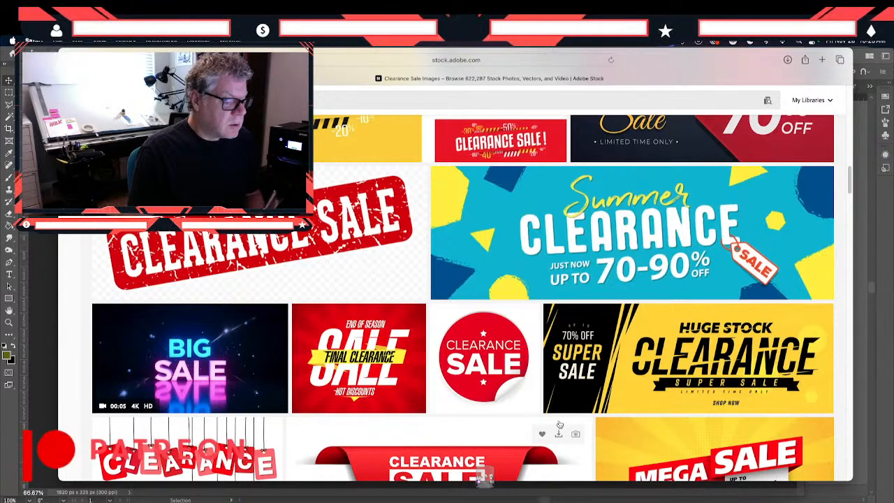
{"action": "scroll", "coordinate": [559, 424], "scroll_direction": "down", "scroll_amount": 1}
{"action": "scroll", "coordinate": [558, 423], "scroll_direction": "down", "scroll_amount": 2}
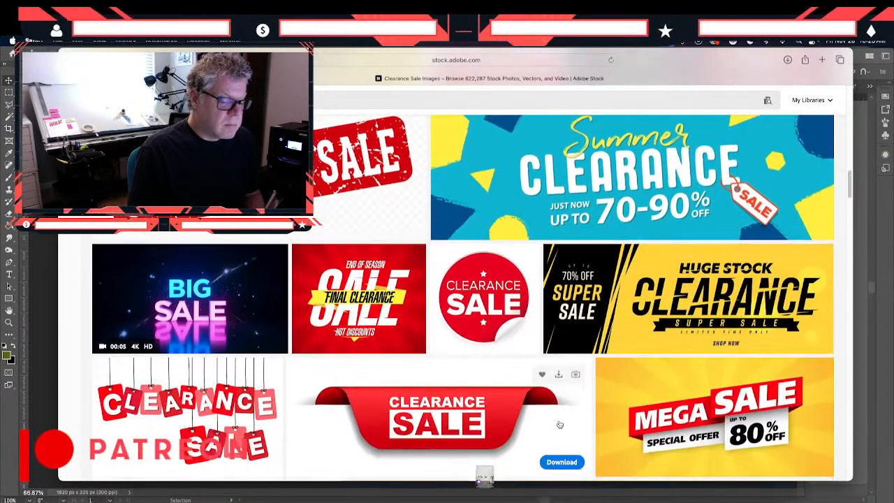
{"action": "scroll", "coordinate": [558, 424], "scroll_direction": "down", "scroll_amount": 1}
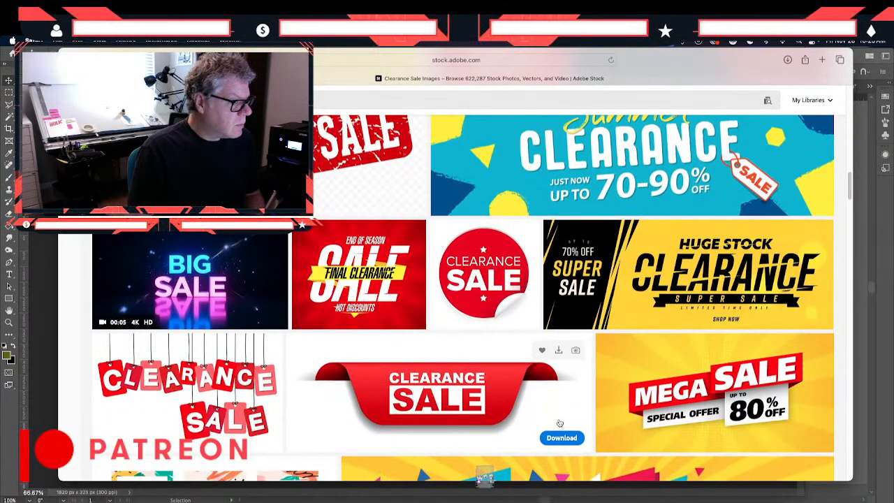
- Examine the further clearance sale designs, from the hanging tags and mega sale banner through the autumn-leaf clearance artwork
{"action": "left_click", "coordinate": [861, 426]}
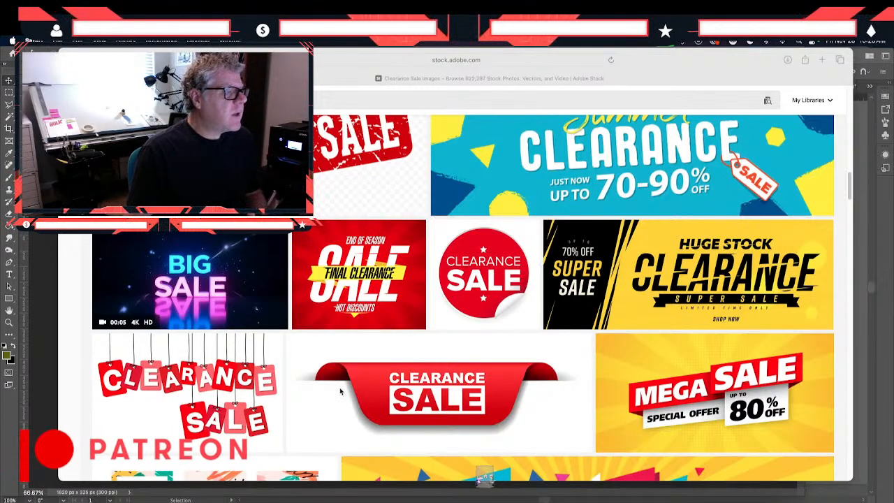
{"action": "scroll", "coordinate": [340, 391], "scroll_direction": "down", "scroll_amount": 3}
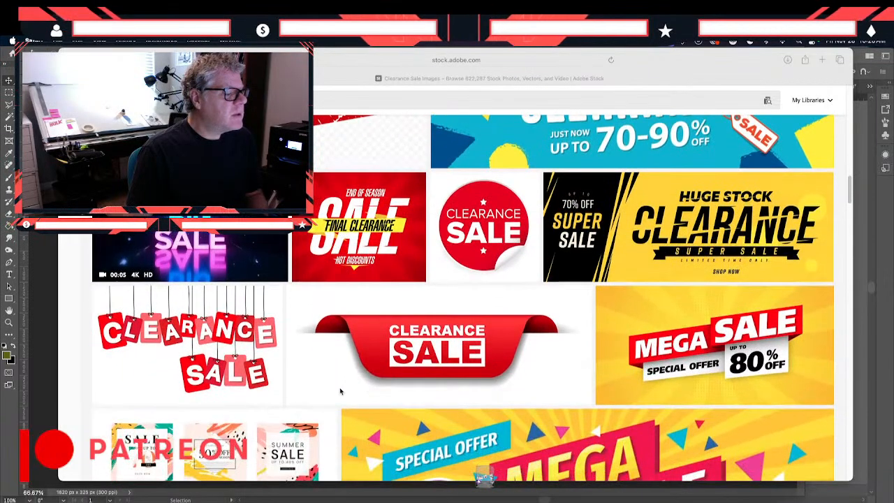
{"action": "scroll", "coordinate": [340, 391], "scroll_direction": "down", "scroll_amount": 2}
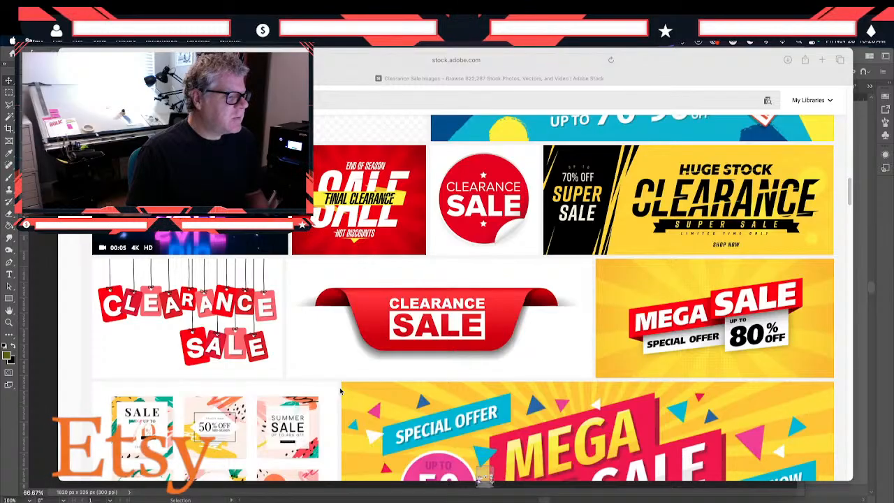
{"action": "scroll", "coordinate": [340, 391], "scroll_direction": "down", "scroll_amount": 4}
{"action": "scroll", "coordinate": [340, 391], "scroll_direction": "down", "scroll_amount": 12}
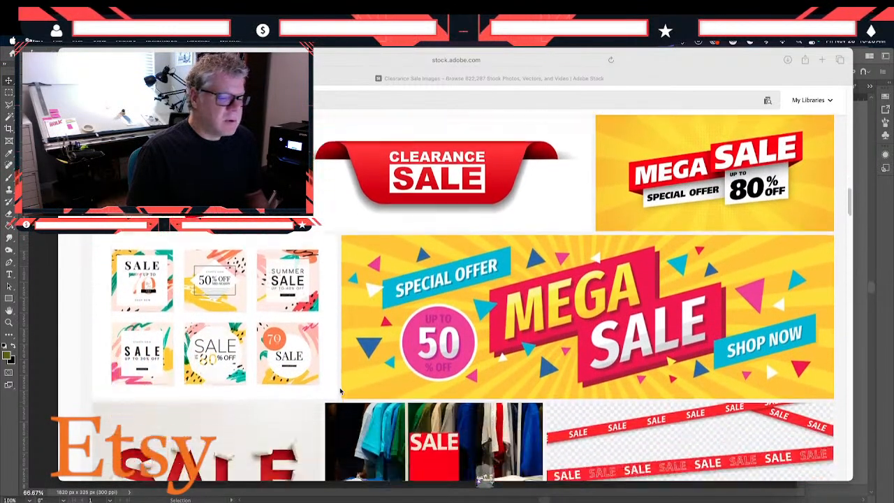
{"action": "scroll", "coordinate": [340, 391], "scroll_direction": "down", "scroll_amount": 15}
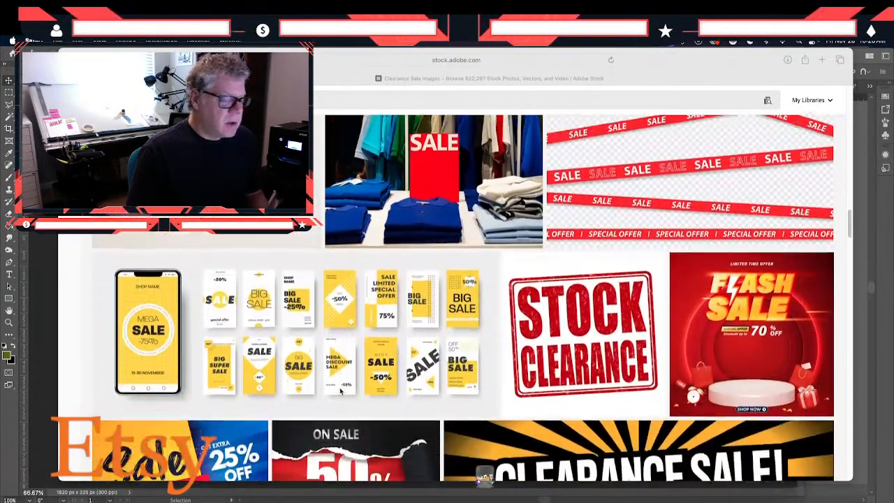
{"action": "scroll", "coordinate": [340, 391], "scroll_direction": "down", "scroll_amount": 4}
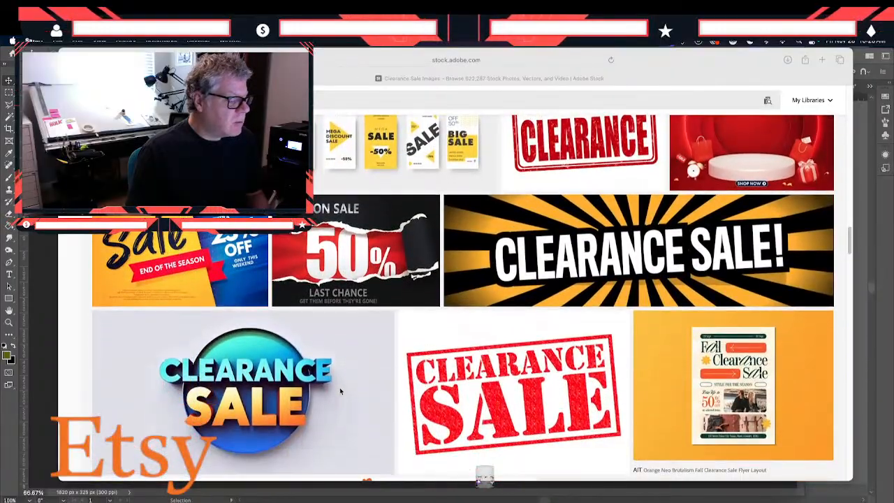
{"action": "scroll", "coordinate": [340, 391], "scroll_direction": "down", "scroll_amount": 1}
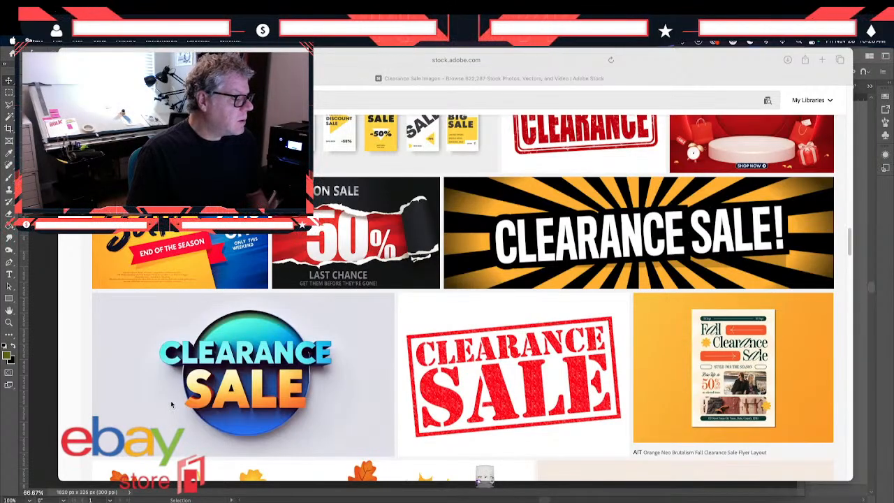
{"action": "scroll", "coordinate": [171, 404], "scroll_direction": "down", "scroll_amount": 3}
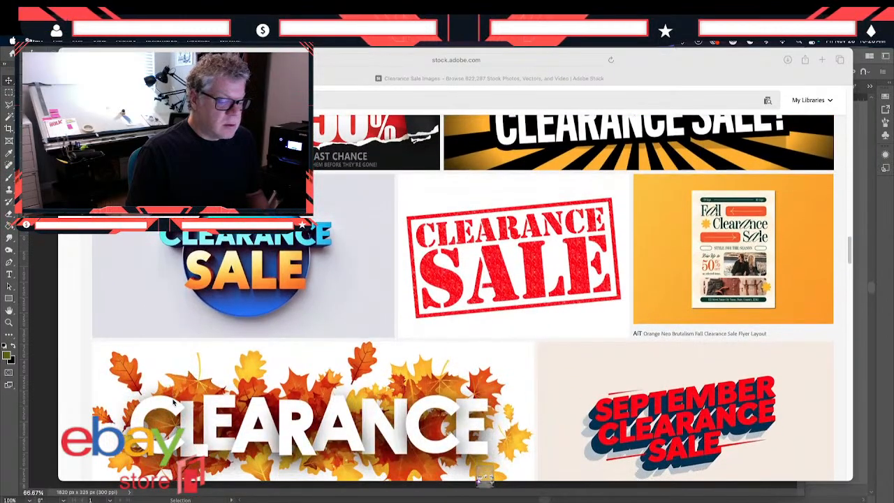
- Compare the already viewed designs again, between the summer clearance banner and the September clearance sale artwork, for banner ideas
{"action": "scroll", "coordinate": [174, 401], "scroll_direction": "up", "scroll_amount": 20}
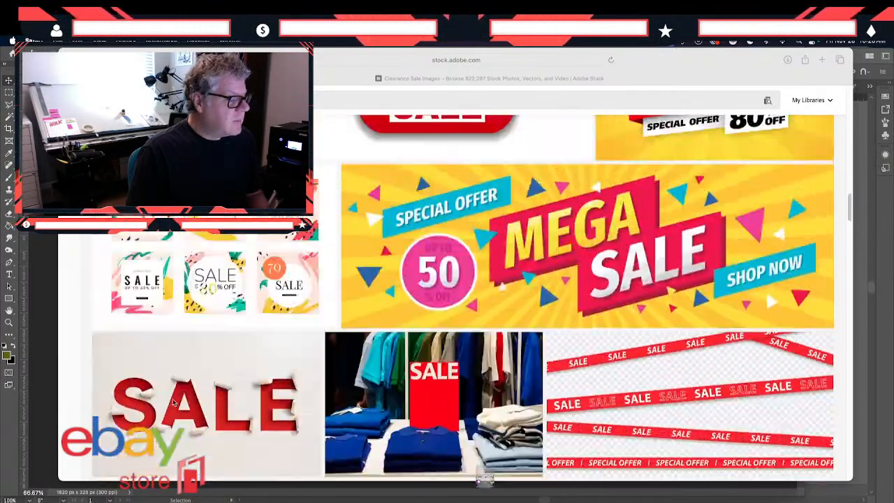
{"action": "scroll", "coordinate": [174, 401], "scroll_direction": "up", "scroll_amount": 5}
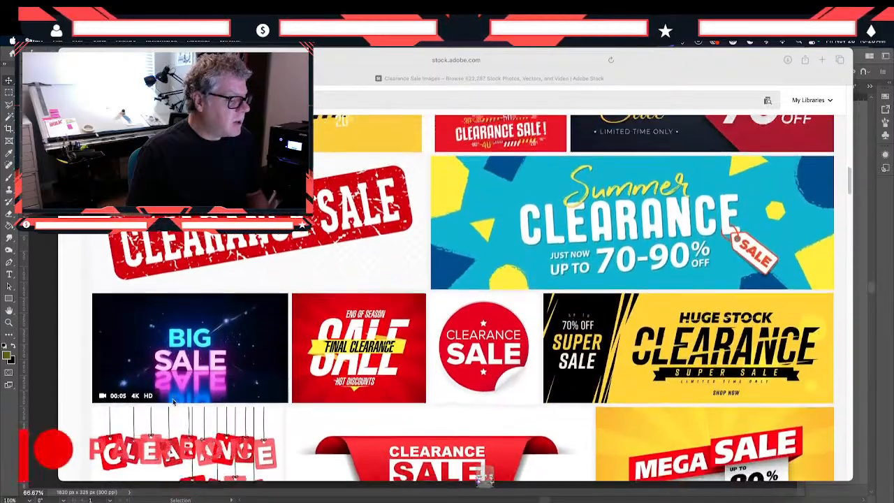
{"action": "scroll", "coordinate": [173, 401], "scroll_direction": "down", "scroll_amount": 11}
{"action": "scroll", "coordinate": [174, 402], "scroll_direction": "down", "scroll_amount": 10}
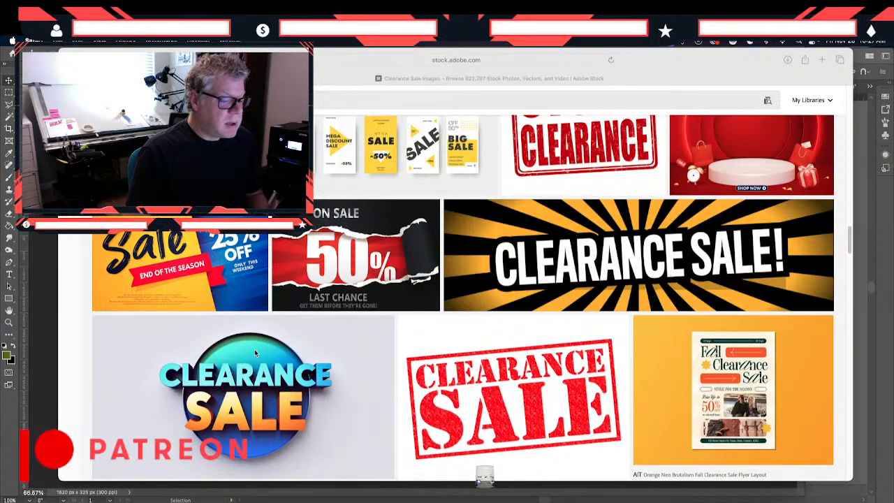
{"action": "scroll", "coordinate": [249, 354], "scroll_direction": "down", "scroll_amount": 2}
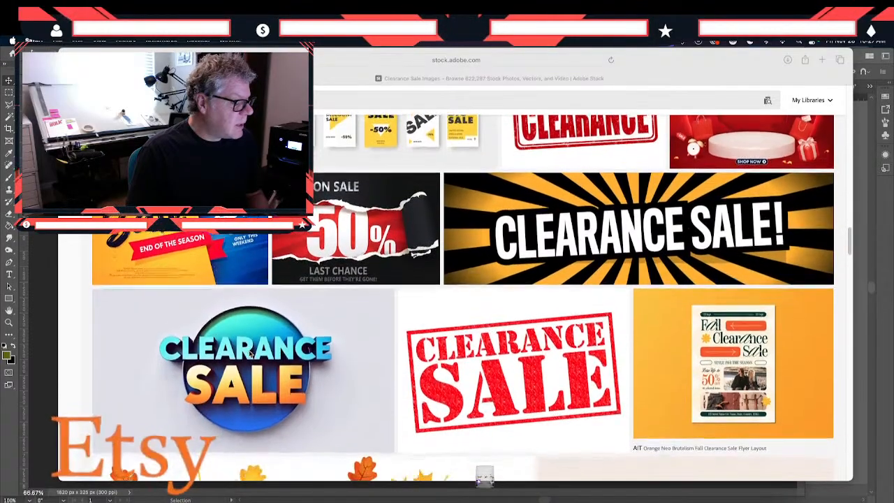
{"action": "scroll", "coordinate": [249, 354], "scroll_direction": "down", "scroll_amount": 5}
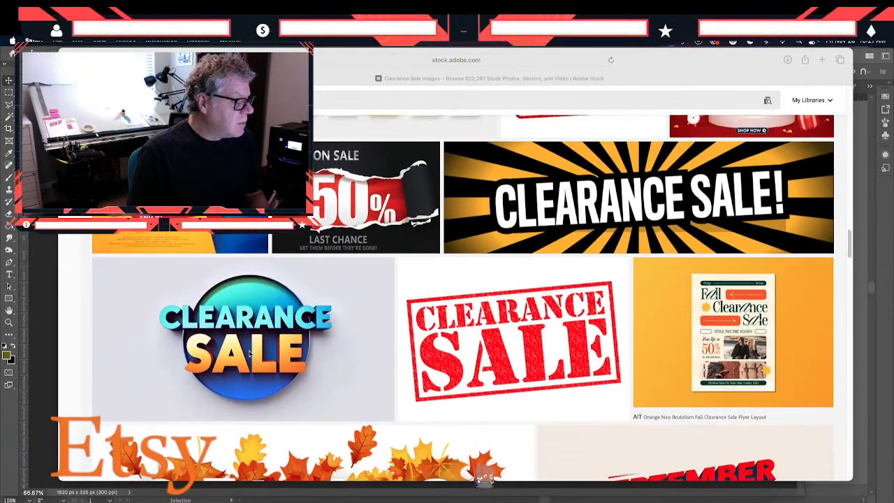
{"action": "scroll", "coordinate": [249, 354], "scroll_direction": "down", "scroll_amount": 2}
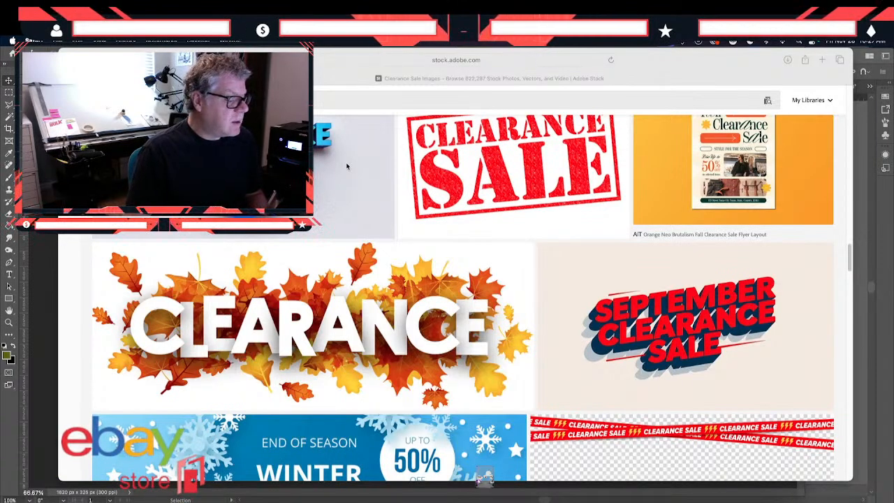
{"action": "scroll", "coordinate": [346, 166], "scroll_direction": "up", "scroll_amount": 5}
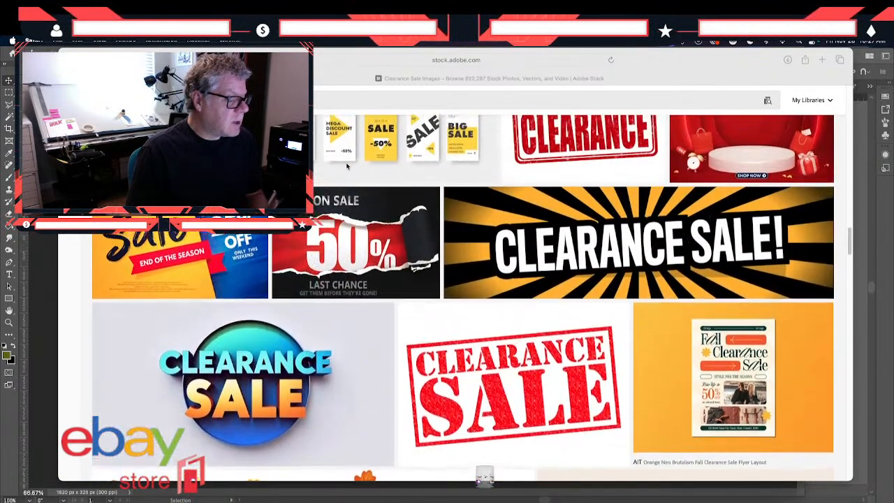
{"action": "scroll", "coordinate": [347, 166], "scroll_direction": "up", "scroll_amount": 5}
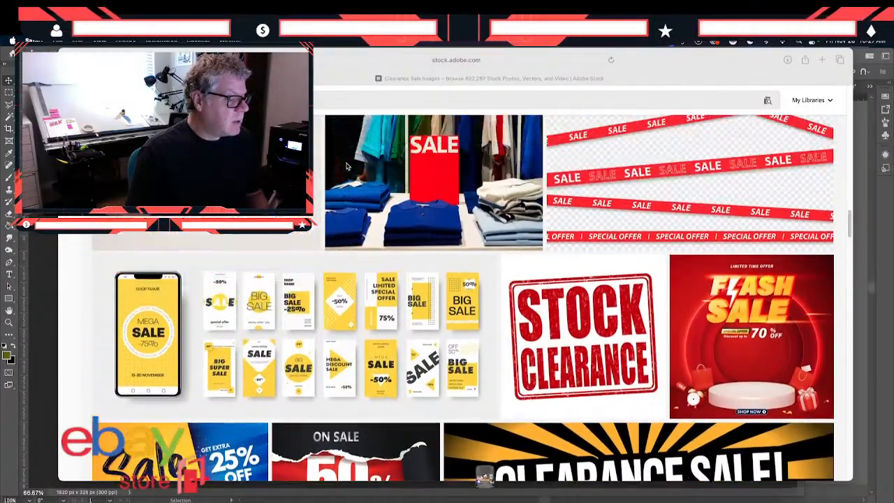
{"action": "scroll", "coordinate": [346, 166], "scroll_direction": "up", "scroll_amount": 4}
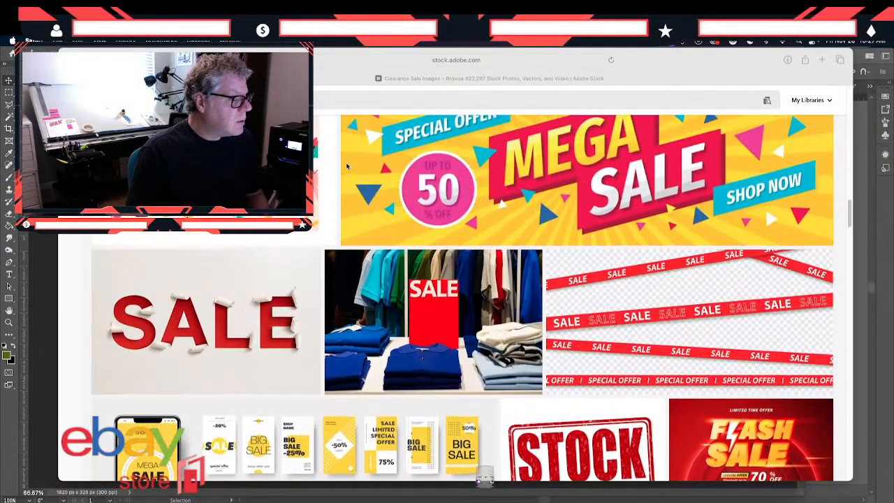
{"action": "scroll", "coordinate": [346, 166], "scroll_direction": "up", "scroll_amount": 4}
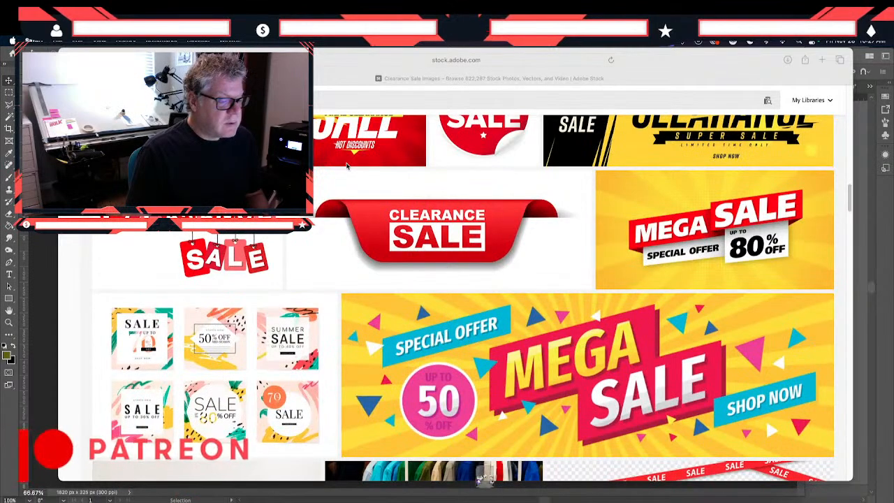
- Review the clearance designs again, from the yellow mega sale banner back to the mega clearance super sale banner among the first results
{"action": "scroll", "coordinate": [347, 166], "scroll_direction": "up", "scroll_amount": 2}
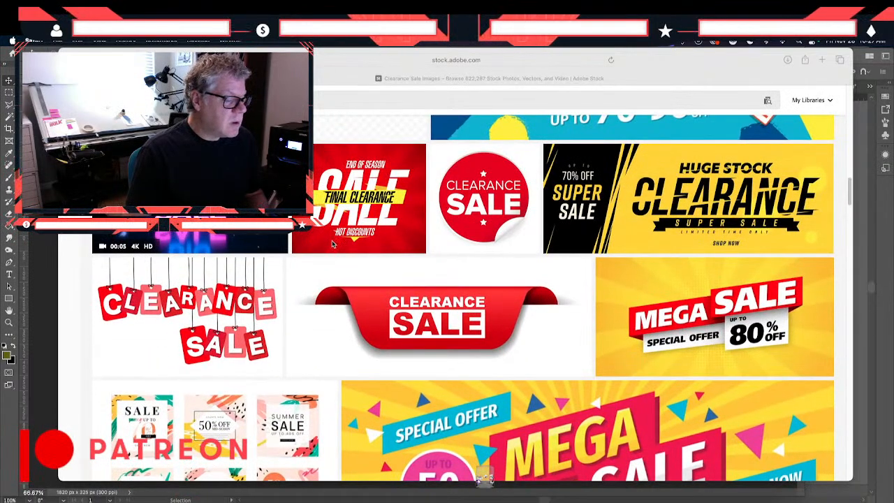
{"action": "scroll", "coordinate": [332, 244], "scroll_direction": "down", "scroll_amount": 5}
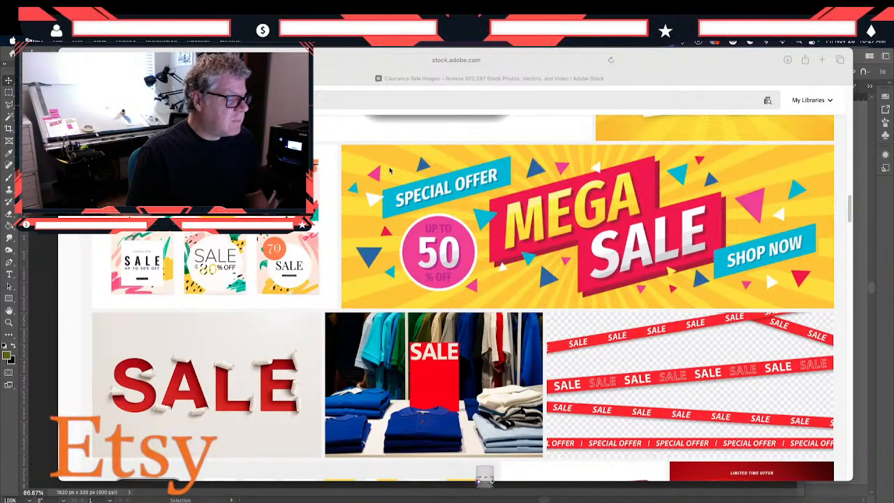
{"action": "scroll", "coordinate": [386, 318], "scroll_direction": "up", "scroll_amount": 8}
{"action": "scroll", "coordinate": [391, 170], "scroll_direction": "up", "scroll_amount": 5}
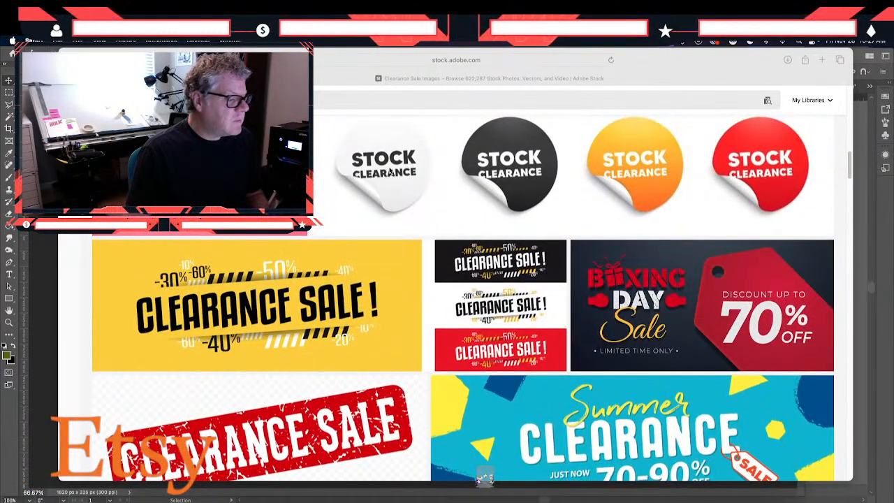
{"action": "scroll", "coordinate": [391, 171], "scroll_direction": "up", "scroll_amount": 7}
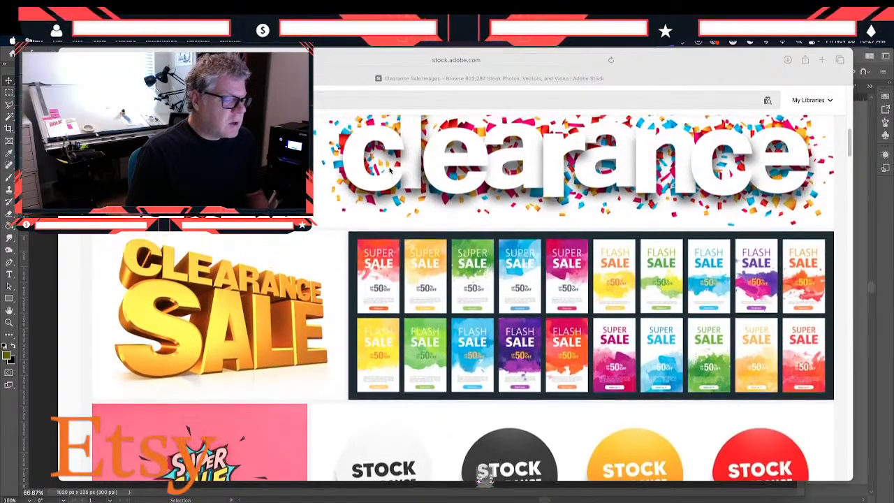
{"action": "scroll", "coordinate": [390, 170], "scroll_direction": "up", "scroll_amount": 5}
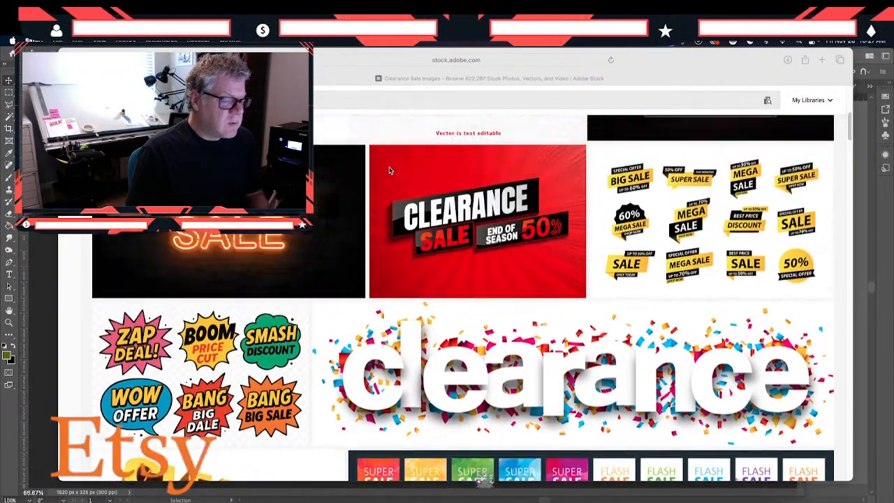
{"action": "scroll", "coordinate": [391, 170], "scroll_direction": "up", "scroll_amount": 4}
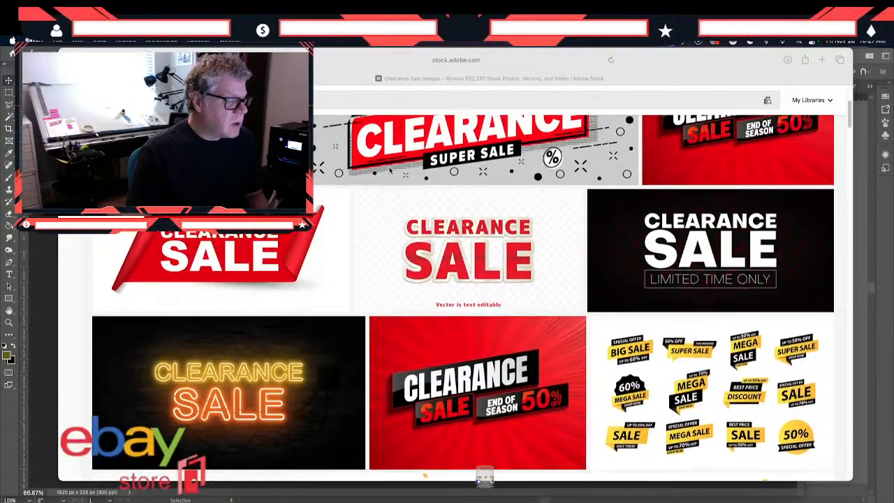
{"action": "scroll", "coordinate": [391, 170], "scroll_direction": "up", "scroll_amount": 2}
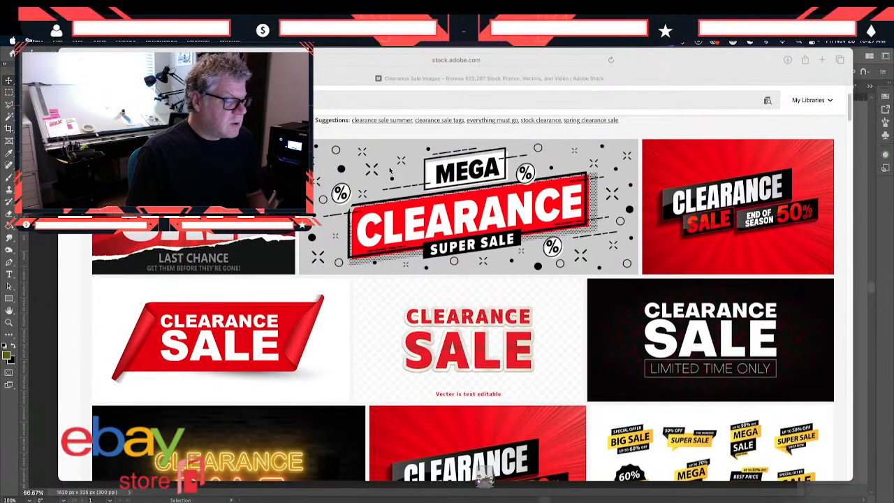
{"action": "scroll", "coordinate": [391, 170], "scroll_direction": "up", "scroll_amount": 2}
{"action": "scroll", "coordinate": [390, 170], "scroll_direction": "down", "scroll_amount": 4}
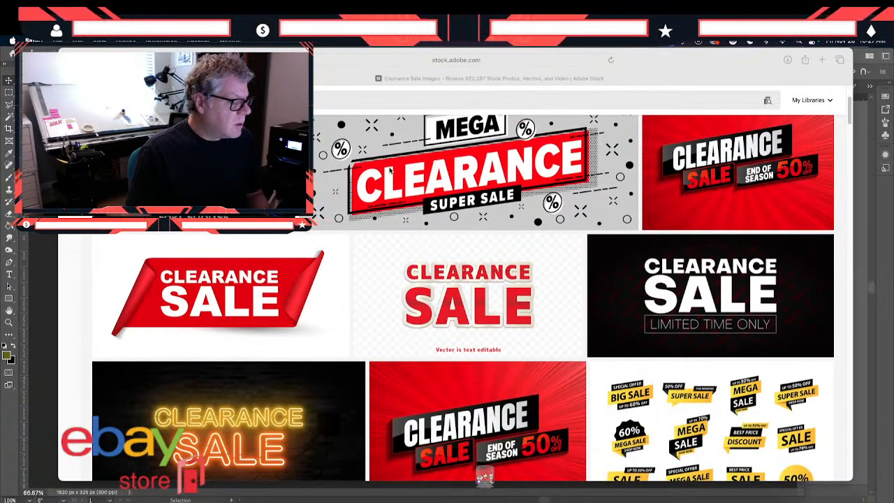
{"action": "scroll", "coordinate": [391, 170], "scroll_direction": "up", "scroll_amount": 1}
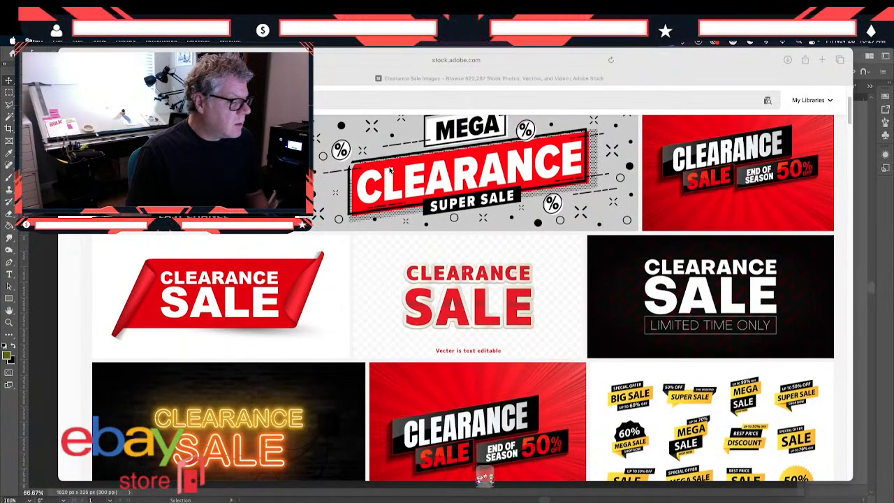
- Compare the designs from the stock clearance stickers through the winter sale banner to the last chance, neon clearance and end-of-year sale artwork
{"action": "scroll", "coordinate": [390, 171], "scroll_direction": "down", "scroll_amount": 1}
{"action": "scroll", "coordinate": [390, 170], "scroll_direction": "down", "scroll_amount": 4}
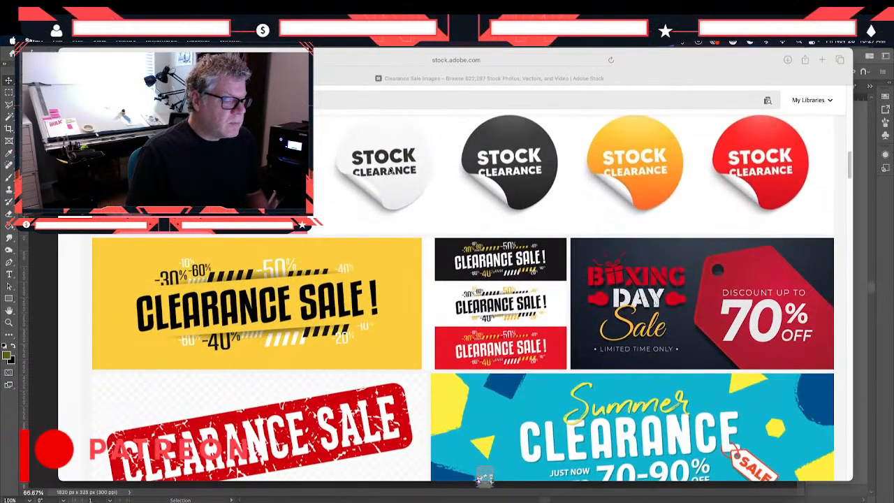
{"action": "scroll", "coordinate": [389, 170], "scroll_direction": "down", "scroll_amount": 4}
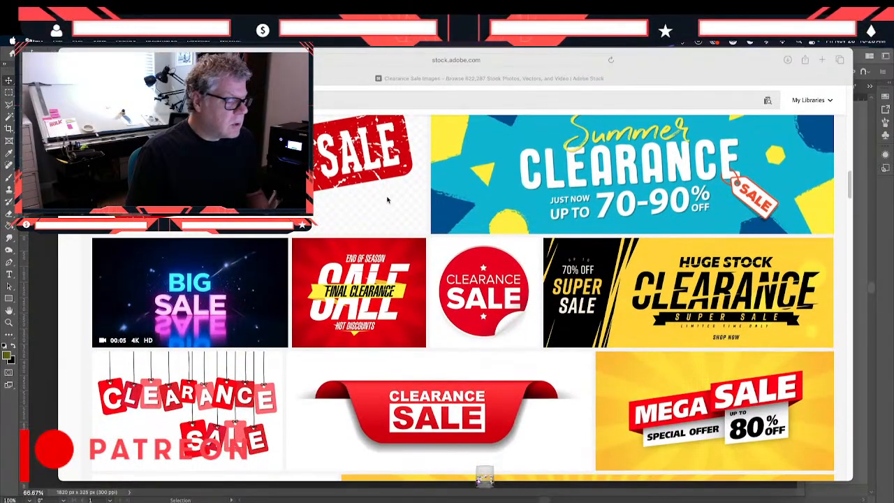
{"action": "scroll", "coordinate": [388, 199], "scroll_direction": "down", "scroll_amount": 1}
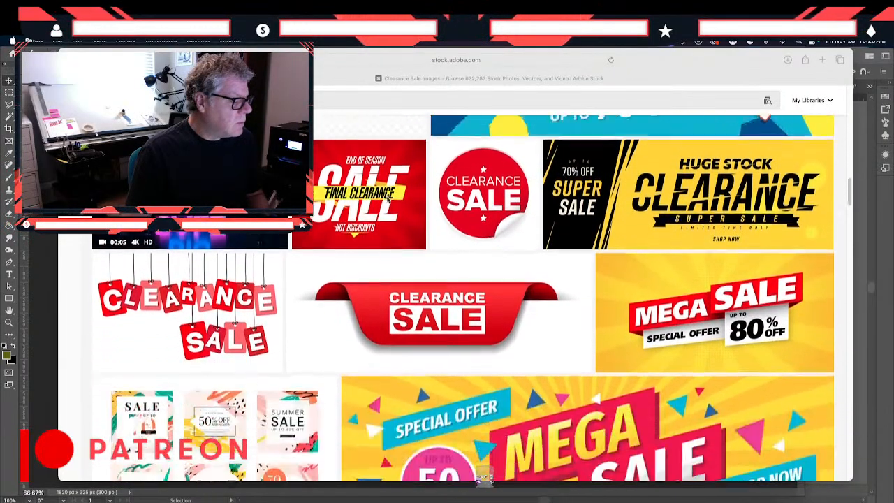
{"action": "scroll", "coordinate": [388, 200], "scroll_direction": "down", "scroll_amount": 3}
{"action": "scroll", "coordinate": [387, 200], "scroll_direction": "down", "scroll_amount": 5}
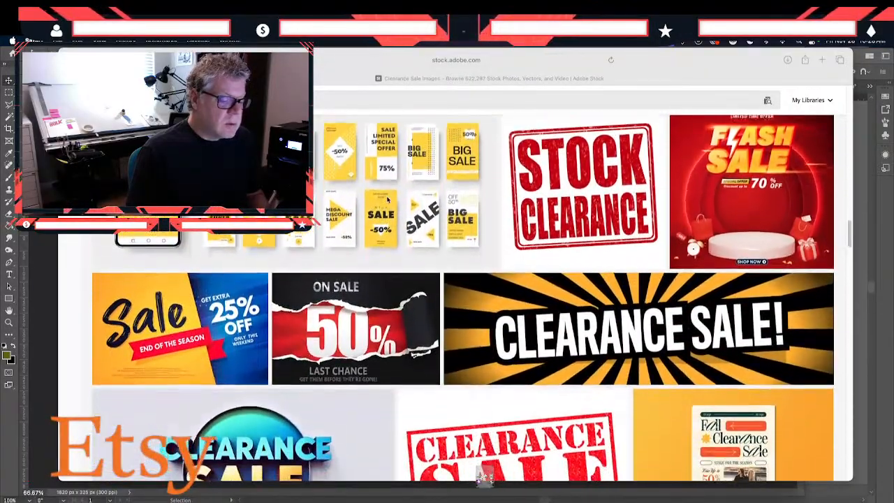
{"action": "scroll", "coordinate": [387, 200], "scroll_direction": "down", "scroll_amount": 1}
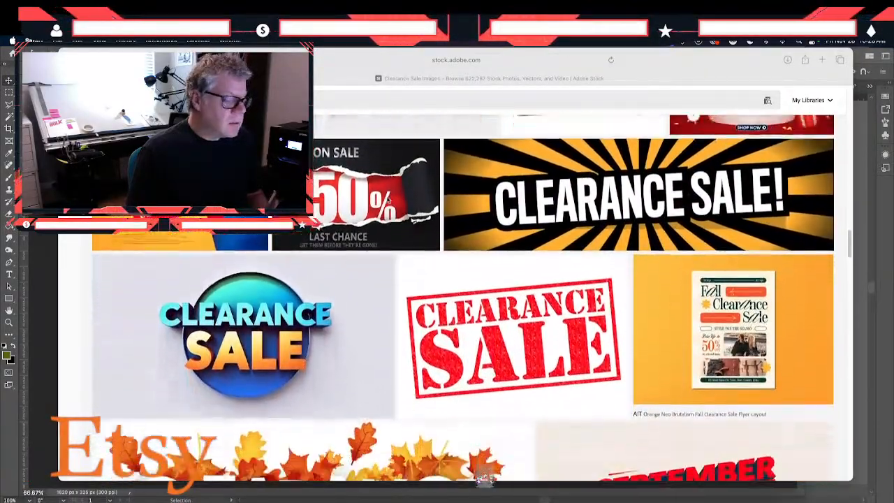
{"action": "scroll", "coordinate": [388, 200], "scroll_direction": "down", "scroll_amount": 5}
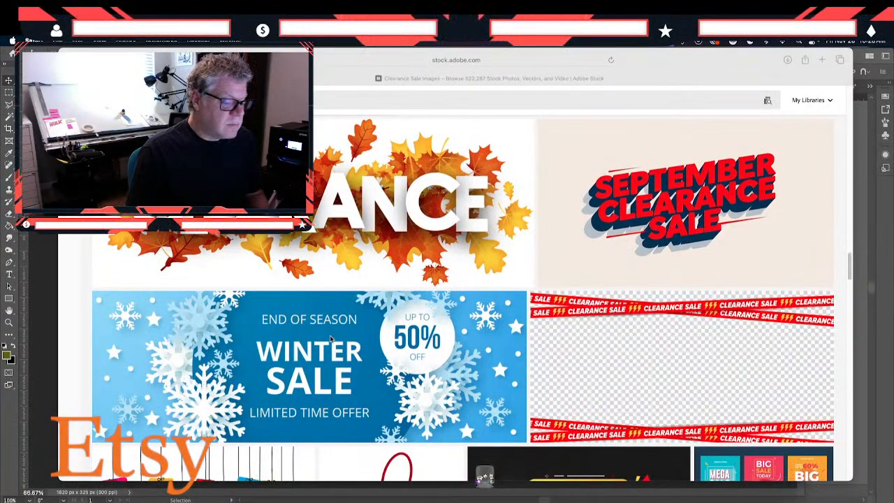
{"action": "scroll", "coordinate": [336, 412], "scroll_direction": "down", "scroll_amount": 2}
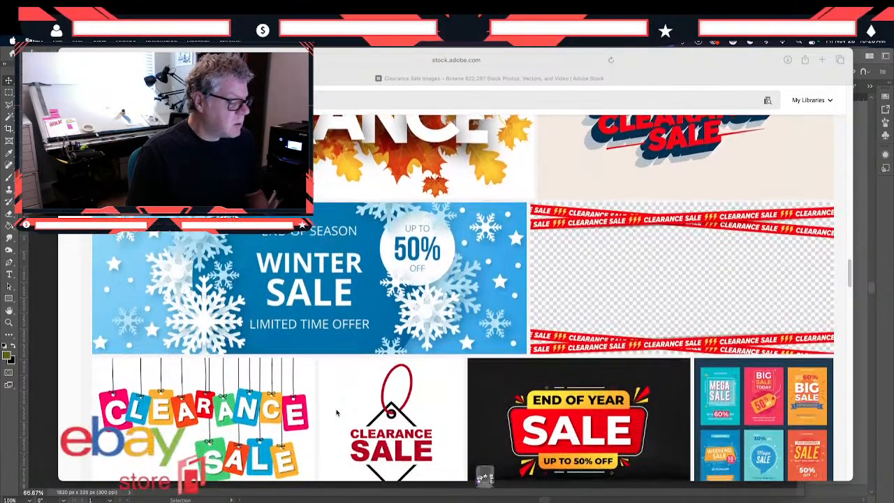
{"action": "scroll", "coordinate": [335, 412], "scroll_direction": "up", "scroll_amount": 1}
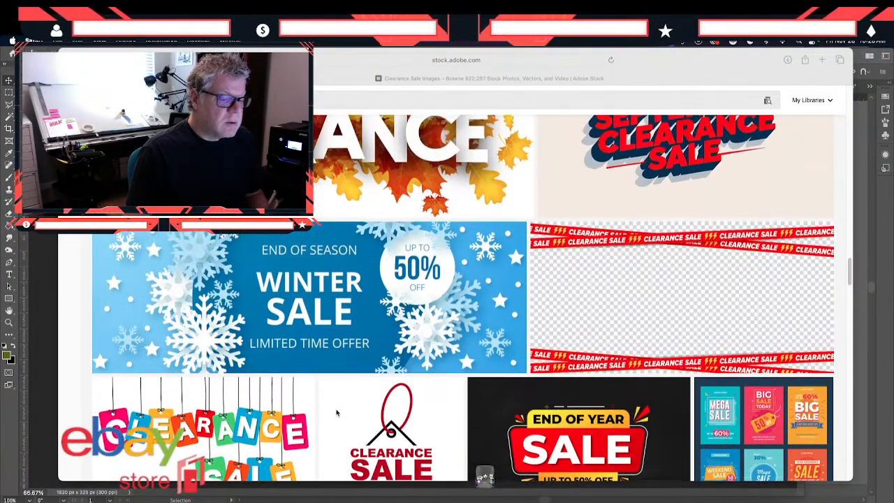
{"action": "scroll", "coordinate": [335, 413], "scroll_direction": "down", "scroll_amount": 5}
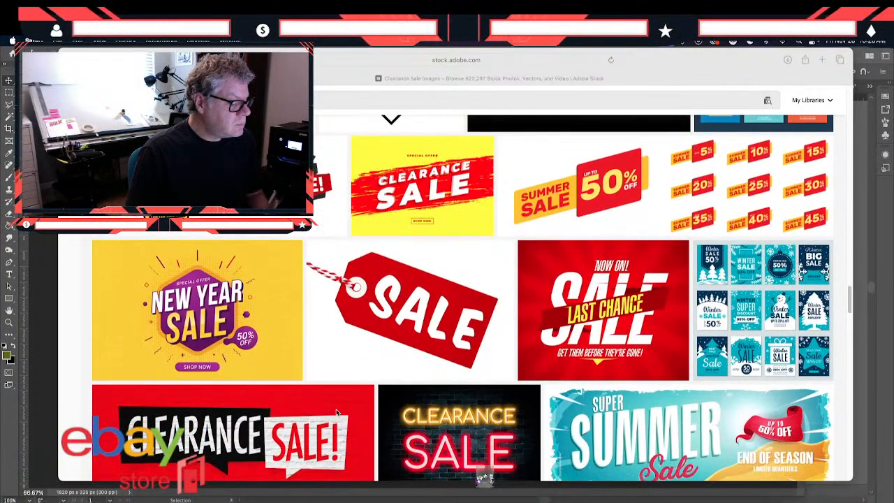
{"action": "scroll", "coordinate": [336, 413], "scroll_direction": "down", "scroll_amount": 1}
{"action": "scroll", "coordinate": [336, 413], "scroll_direction": "down", "scroll_amount": 1}
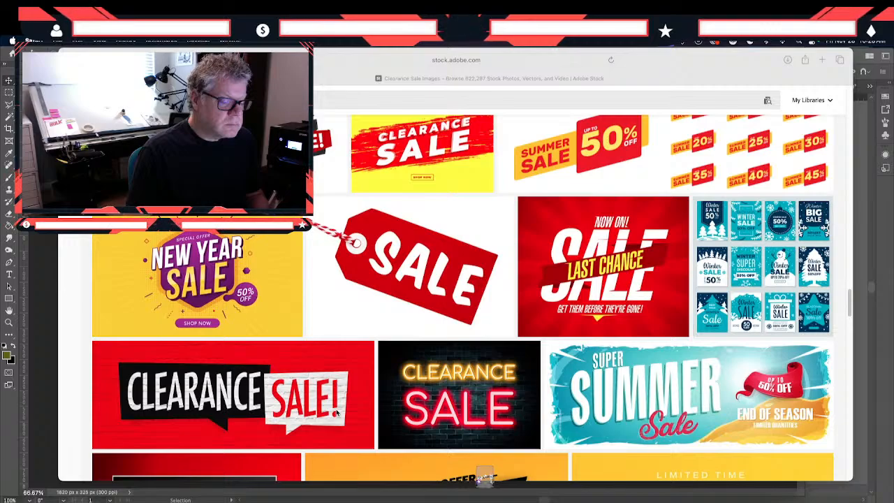
{"action": "scroll", "coordinate": [336, 412], "scroll_direction": "down", "scroll_amount": 4}
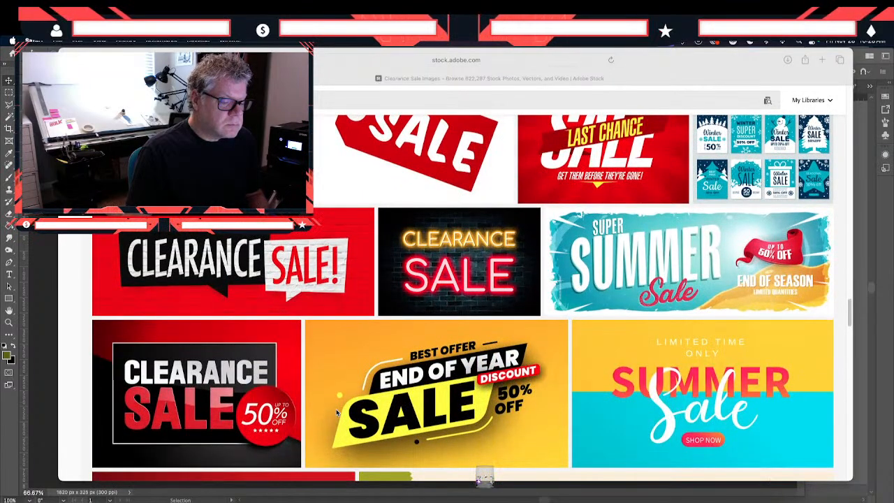
{"action": "scroll", "coordinate": [336, 412], "scroll_direction": "up", "scroll_amount": 4}
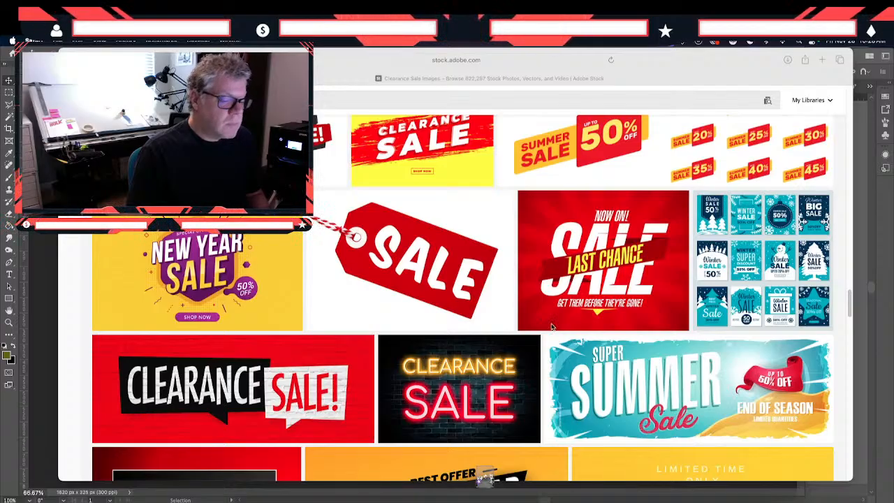
- Inspect the enlarged "Now on, last chance sale design template", license it with the Standard license and download the Vector (AI/EPS/SVG) file
{"action": "scroll", "coordinate": [592, 281], "scroll_direction": "down", "scroll_amount": 3}
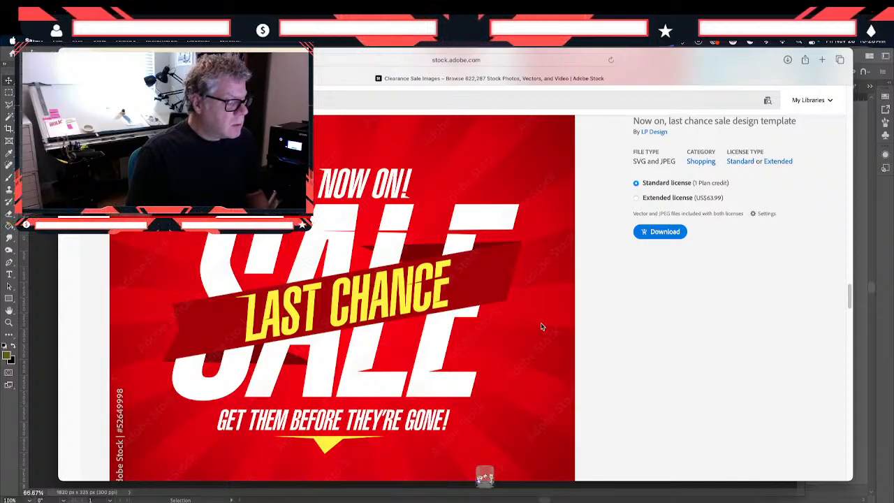
{"action": "scroll", "coordinate": [541, 326], "scroll_direction": "down", "scroll_amount": 1}
{"action": "scroll", "coordinate": [541, 326], "scroll_direction": "up", "scroll_amount": 1}
{"action": "scroll", "coordinate": [541, 326], "scroll_direction": "down", "scroll_amount": 1}
{"action": "scroll", "coordinate": [541, 326], "scroll_direction": "up", "scroll_amount": 3}
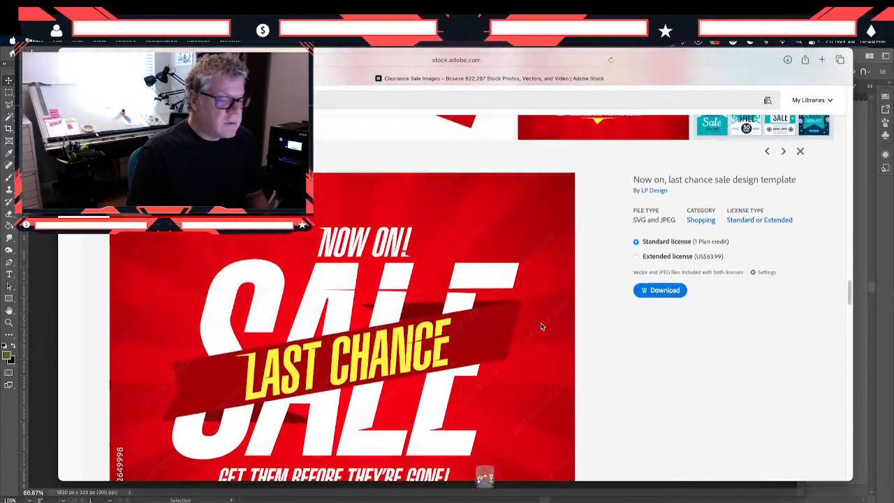
{"action": "left_click", "coordinate": [667, 304]}
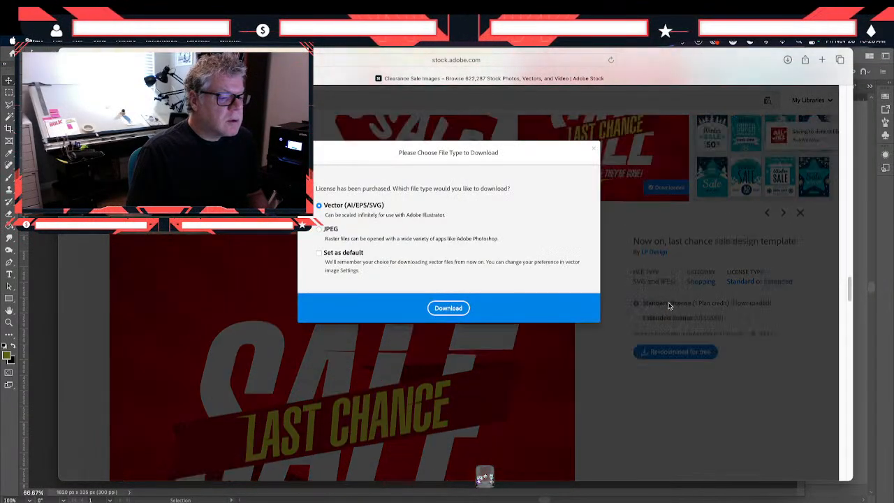
{"action": "left_click", "coordinate": [448, 311]}
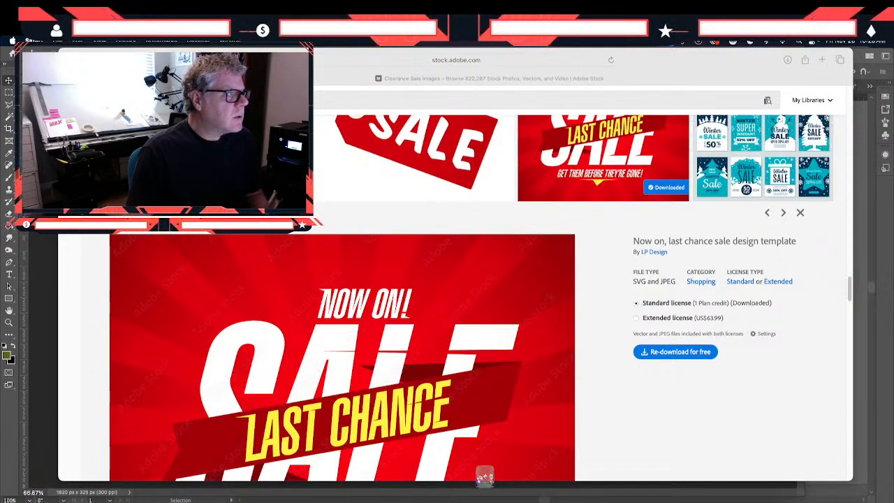
- Open the downloaded last chance sale SVG from the browser's downloads in Adobe Illustrator
{"action": "left_click_drag", "start_coordinate": [446, 2], "coordinate": [425, 1]}
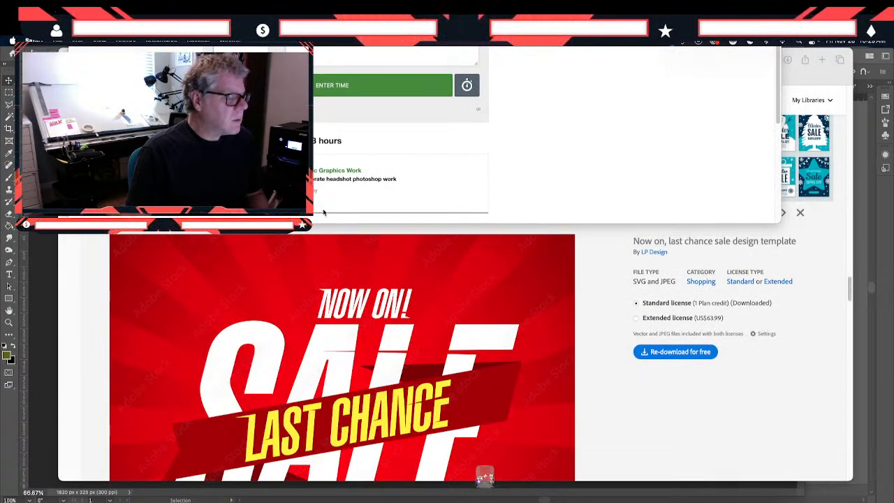
{"action": "left_click", "coordinate": [559, 308]}
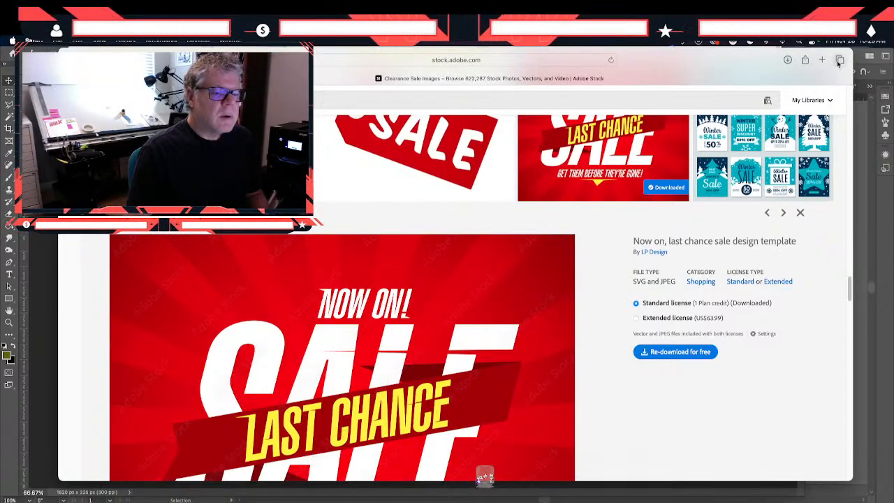
{"action": "left_click", "coordinate": [787, 59]}
{"action": "double_click", "coordinate": [770, 101]}
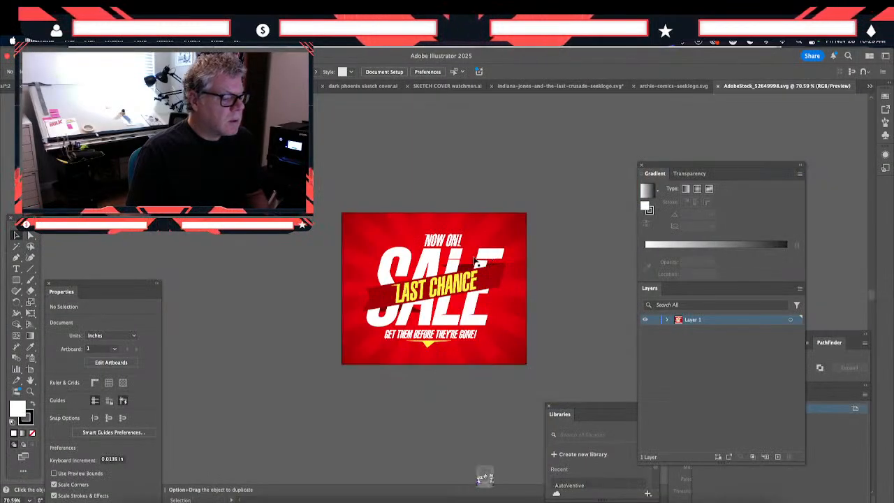
- Try to remove the lettering from the red sunburst background inside the isolated artwork group
{"action": "left_click", "coordinate": [523, 244]}
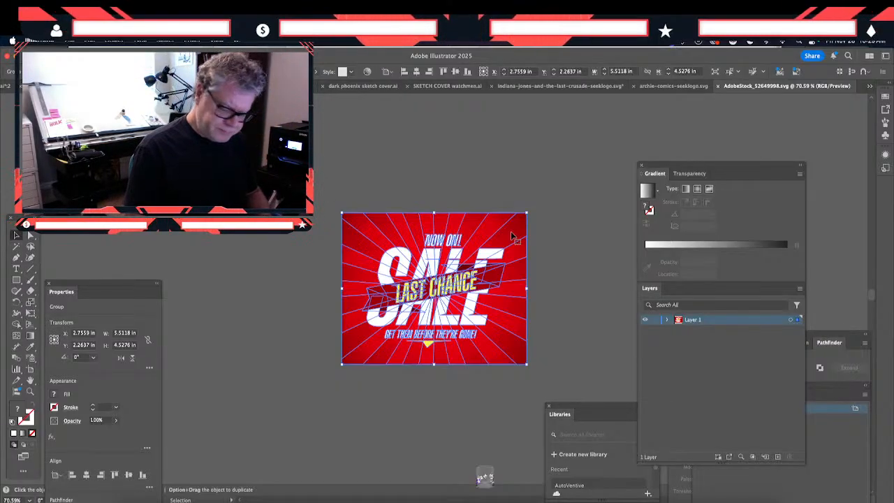
{"action": "left_click", "coordinate": [536, 239]}
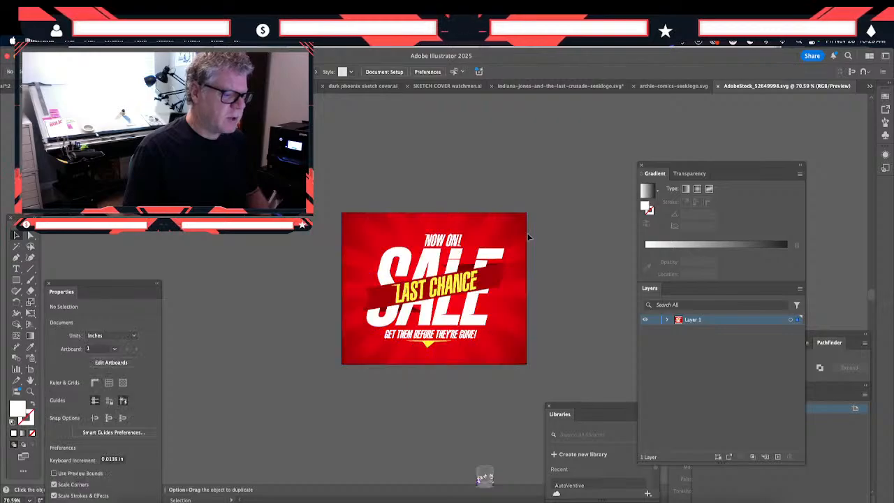
{"action": "double_click", "coordinate": [520, 235]}
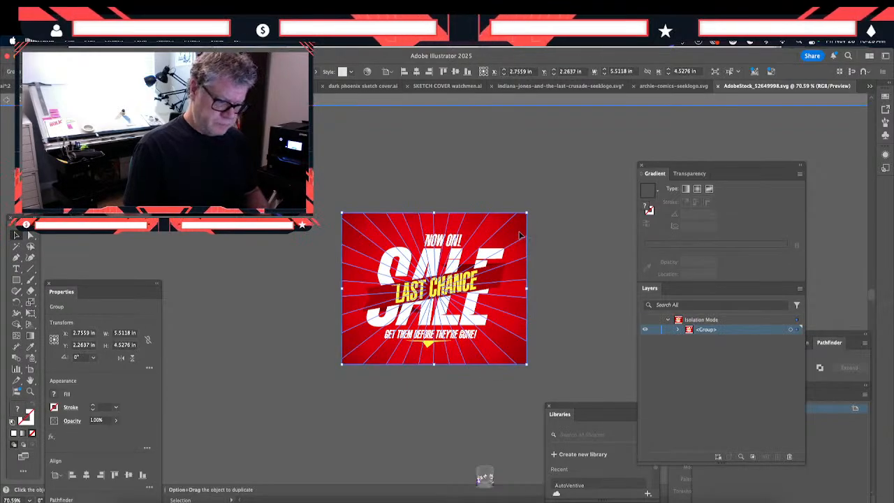
{"action": "key", "text": "Delete"}
{"action": "left_click", "coordinate": [523, 237]}
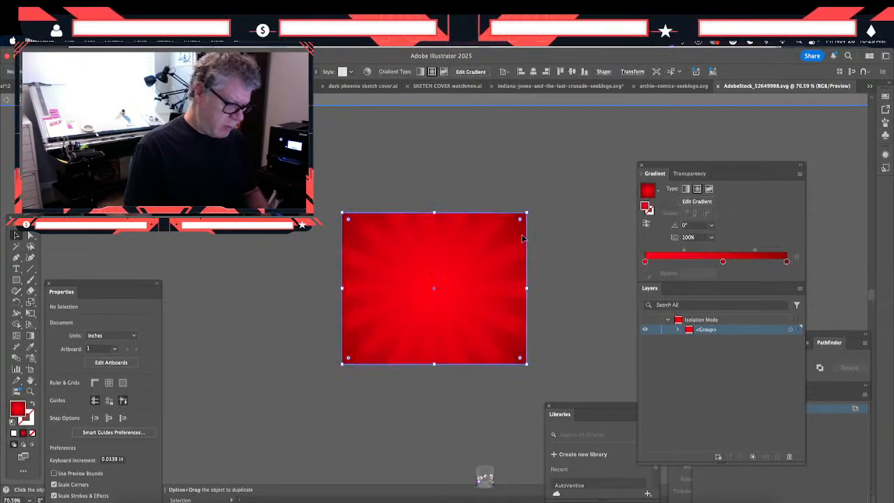
{"action": "double_click", "coordinate": [580, 243]}
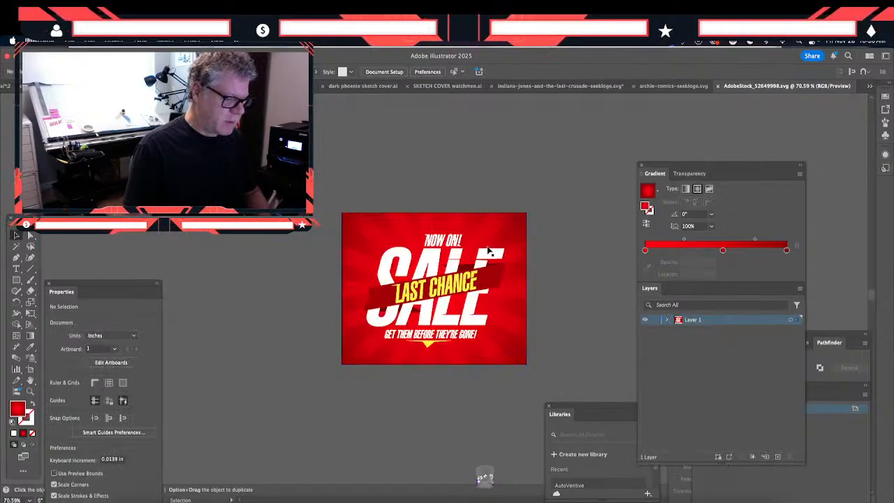
- Isolate the lettering group within the sale artwork and delete the "NOW ON!" text above the SALE lettering
{"action": "left_click", "coordinate": [490, 254]}
{"action": "key", "text": "a"}
{"action": "key", "text": "super+1"}
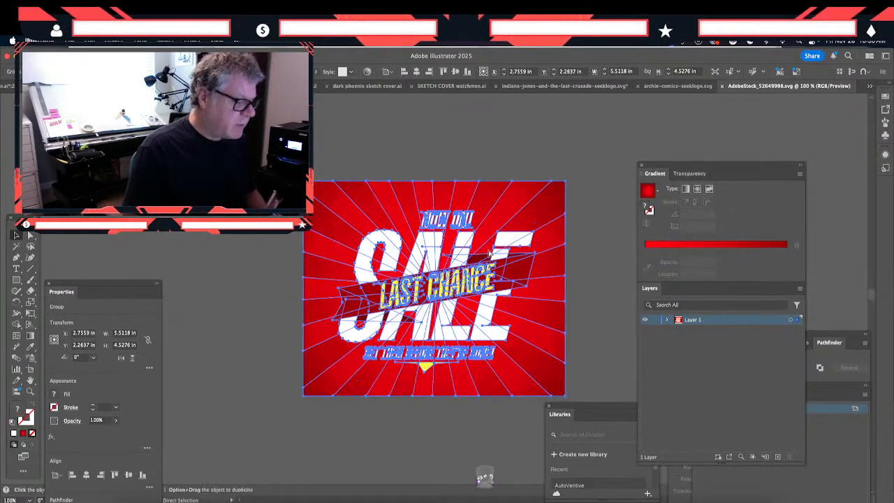
{"action": "key", "text": "v"}
{"action": "key", "text": "super+equal"}
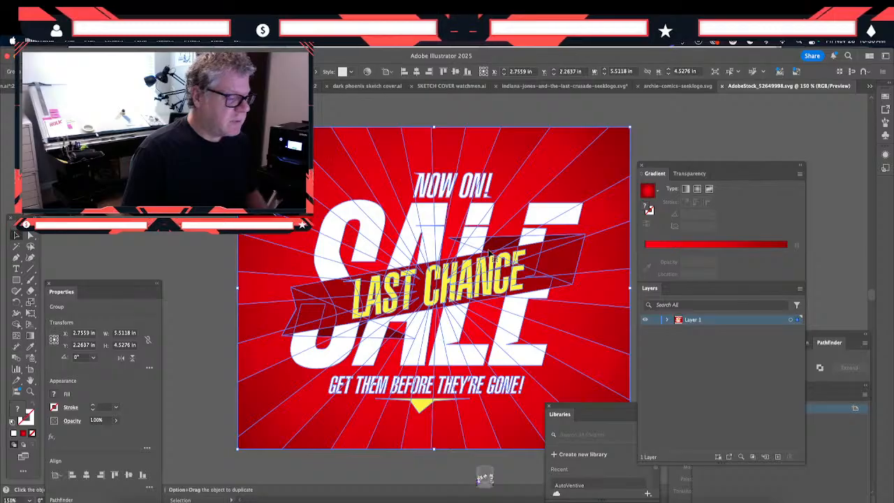
{"action": "scroll", "coordinate": [490, 254], "scroll_direction": "right", "scroll_amount": 5}
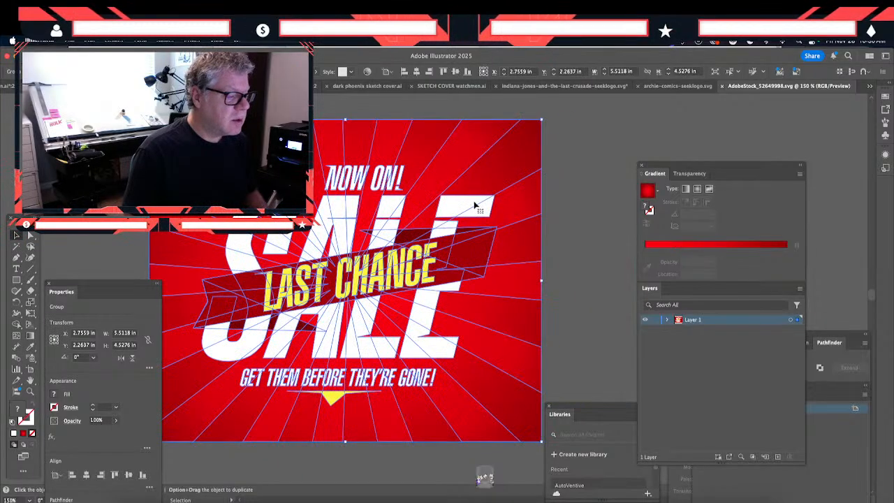
{"action": "double_click", "coordinate": [479, 215]}
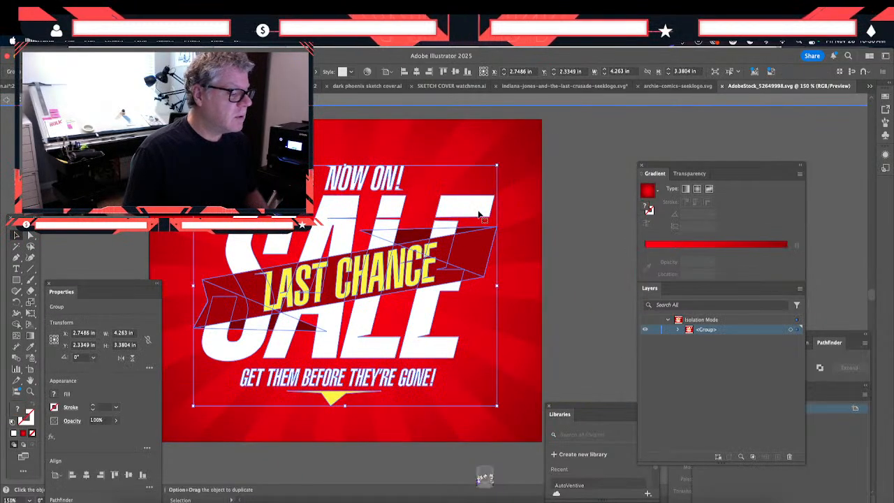
{"action": "left_click", "coordinate": [396, 183]}
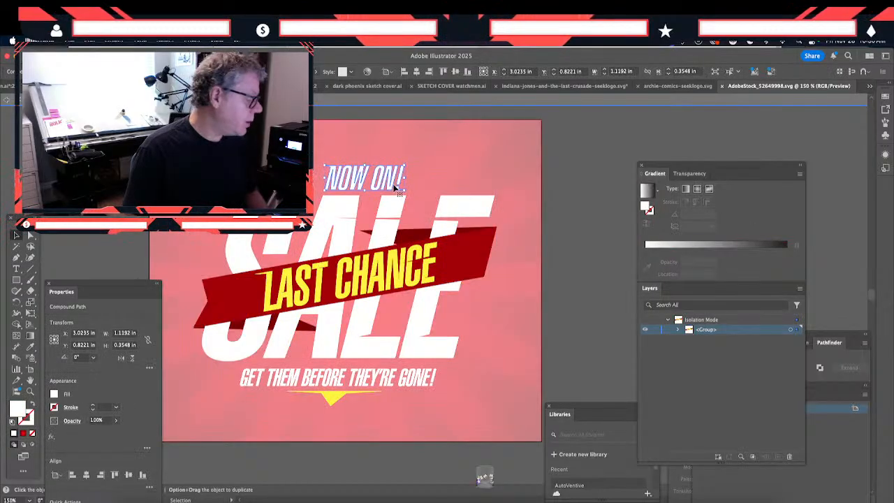
{"action": "key", "text": "Delete"}
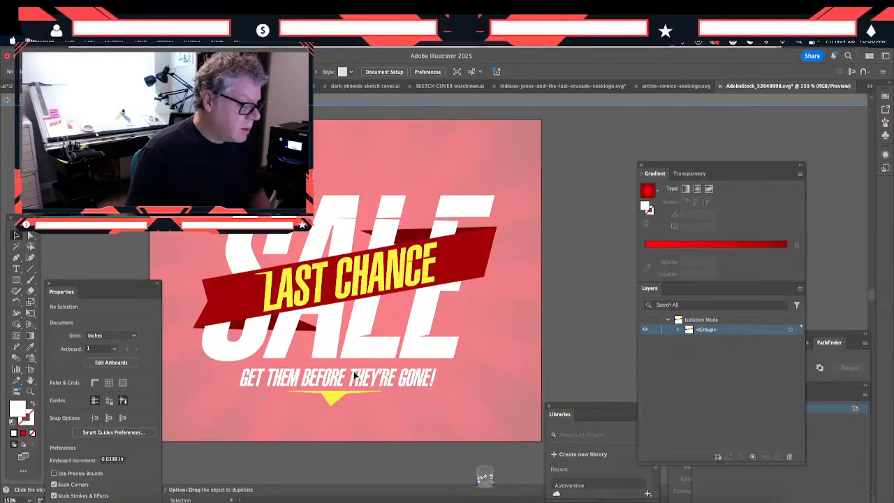
- Delete the "GET THEM BEFORE THEY'RE GONE!" tagline and move the yellow arrow up about 0.27 in, closer to the SALE lettering
{"action": "left_click", "coordinate": [358, 378]}
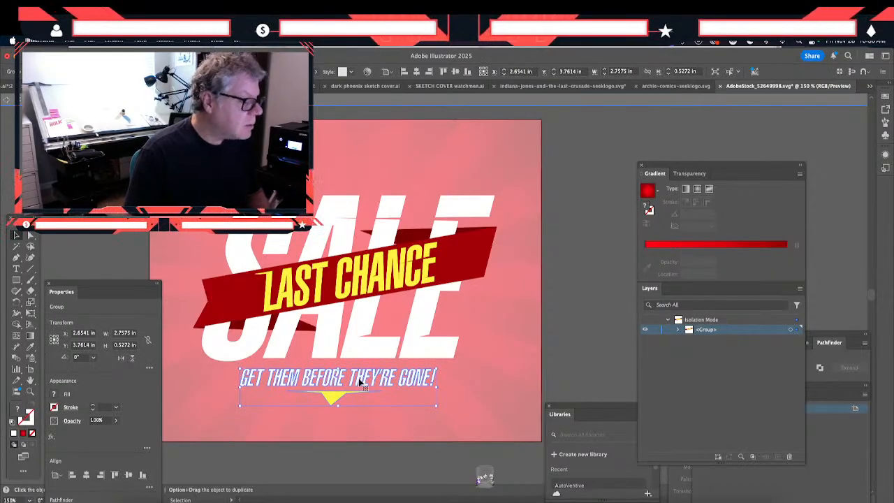
{"action": "double_click", "coordinate": [358, 377]}
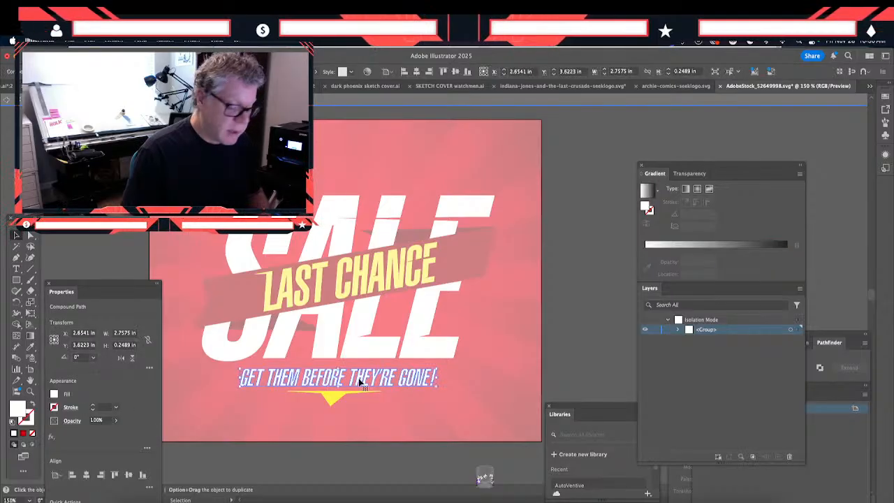
{"action": "key", "text": "Delete"}
{"action": "left_click", "coordinate": [332, 398]}
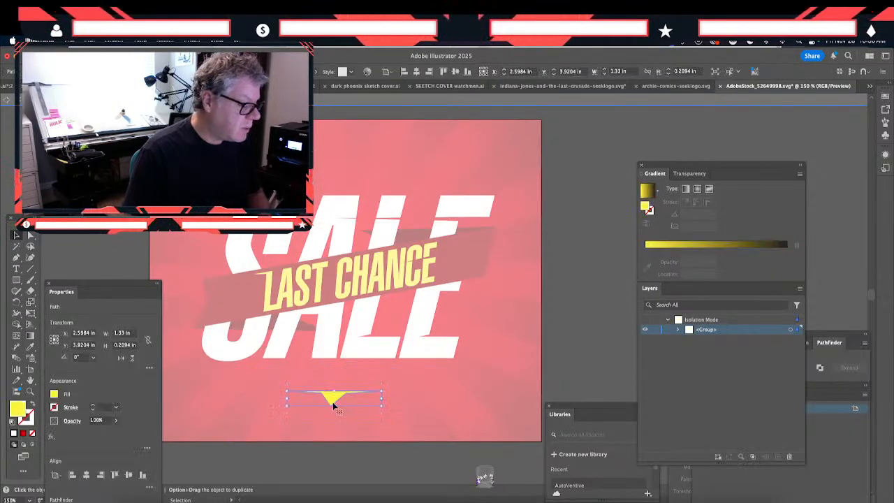
{"action": "left_click_drag", "start_coordinate": [332, 403], "coordinate": [333, 384]}
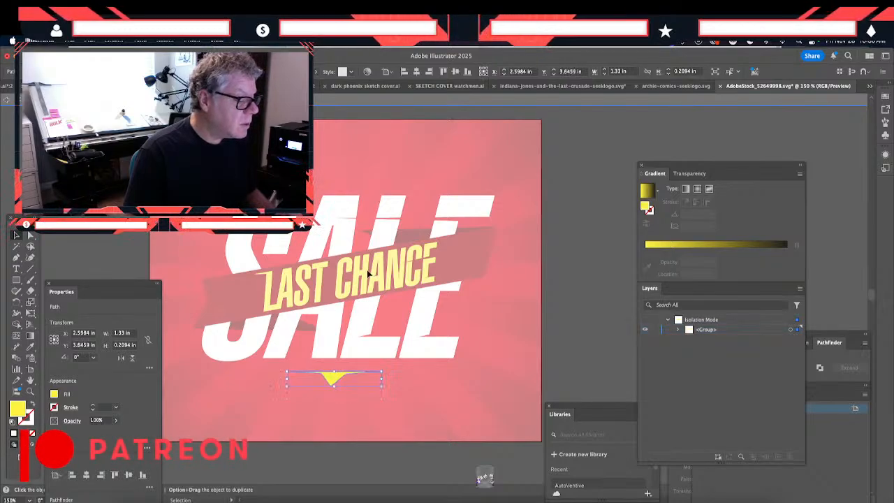
{"action": "key", "text": "Escape"}
- Delete the yellow "LAST CHANCE" lettering from the dark red ribbon and leave isolation mode
{"action": "left_click", "coordinate": [363, 279]}
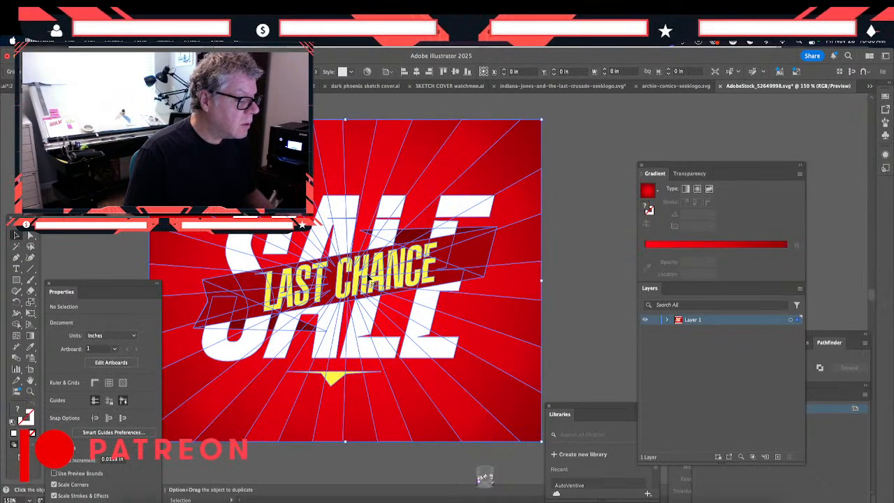
{"action": "double_click", "coordinate": [363, 279]}
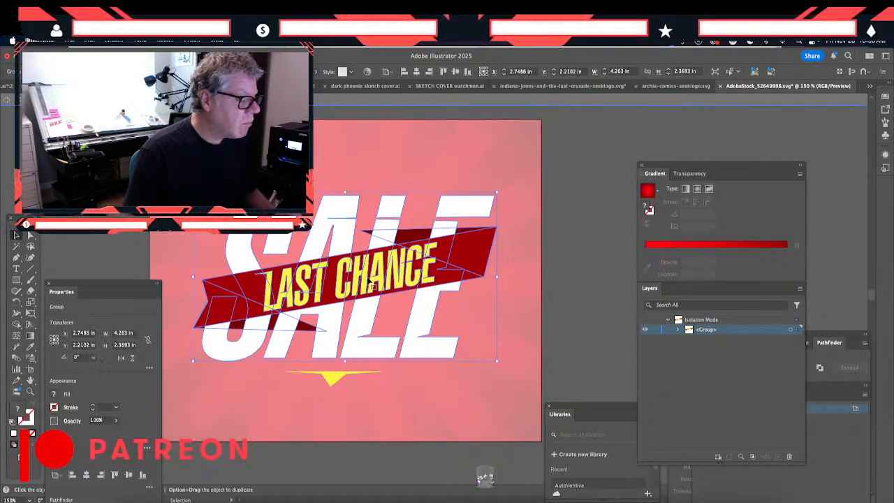
{"action": "left_click", "coordinate": [369, 280]}
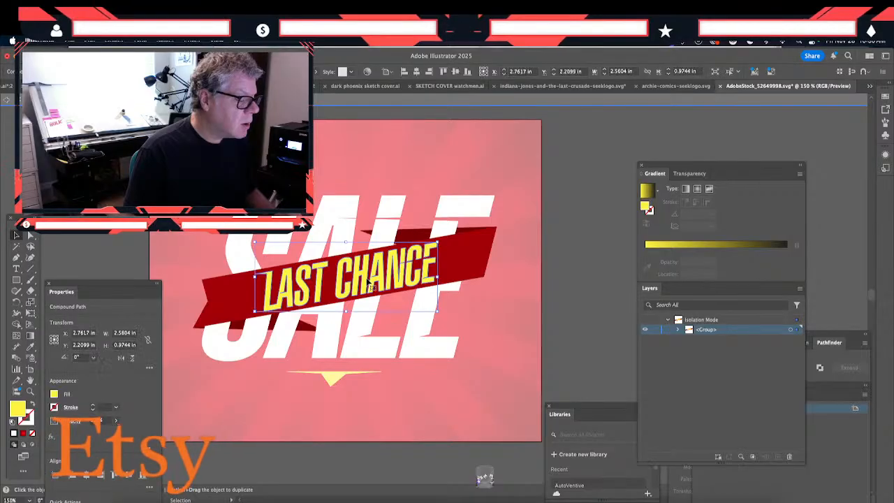
{"action": "key", "text": "Delete"}
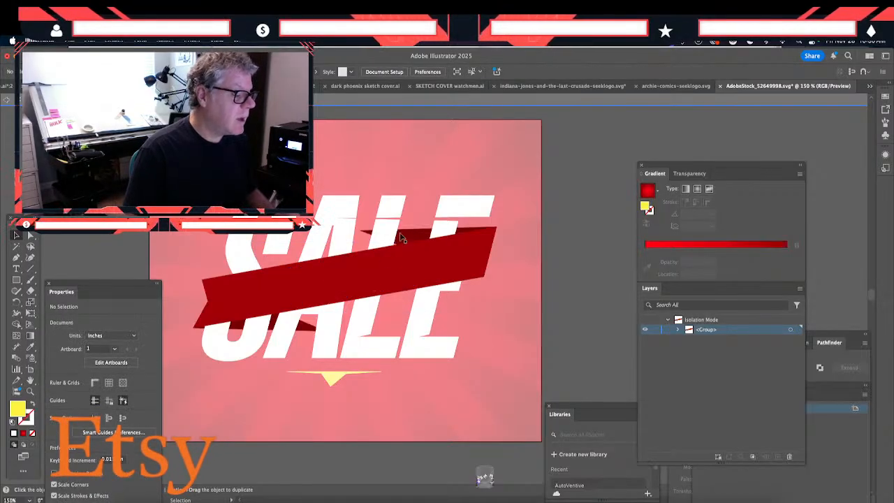
{"action": "key", "text": "Escape"}
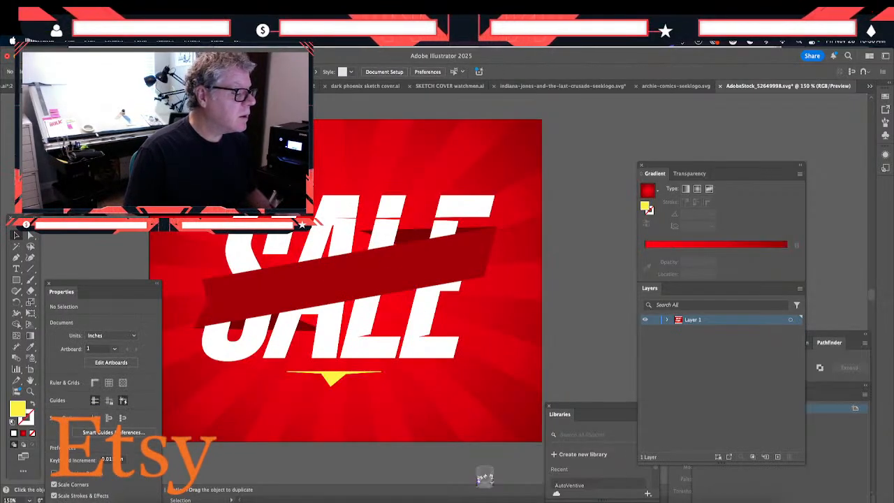
- Delete the remaining SALE lettering, ribbon and yellow arrow from the artwork group and select the red sunburst background
{"action": "left_click", "coordinate": [368, 281]}
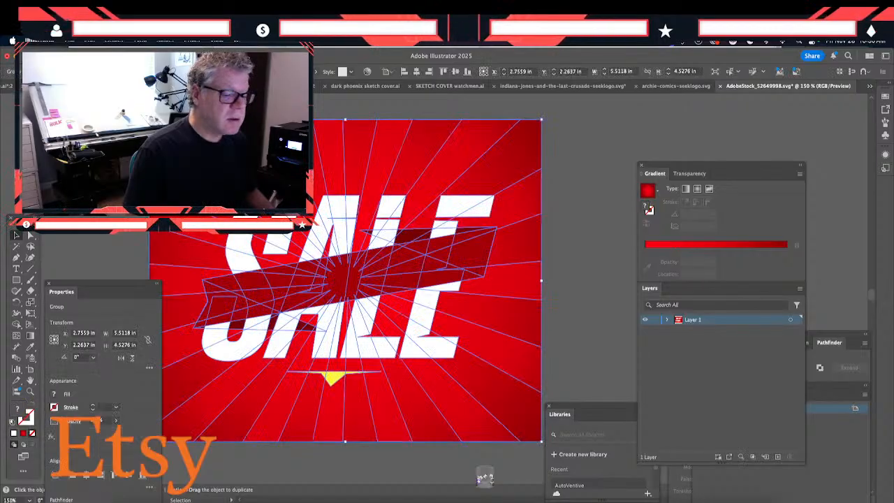
{"action": "double_click", "coordinate": [369, 280]}
{"action": "left_click", "coordinate": [432, 387]}
{"action": "key", "text": "Delete"}
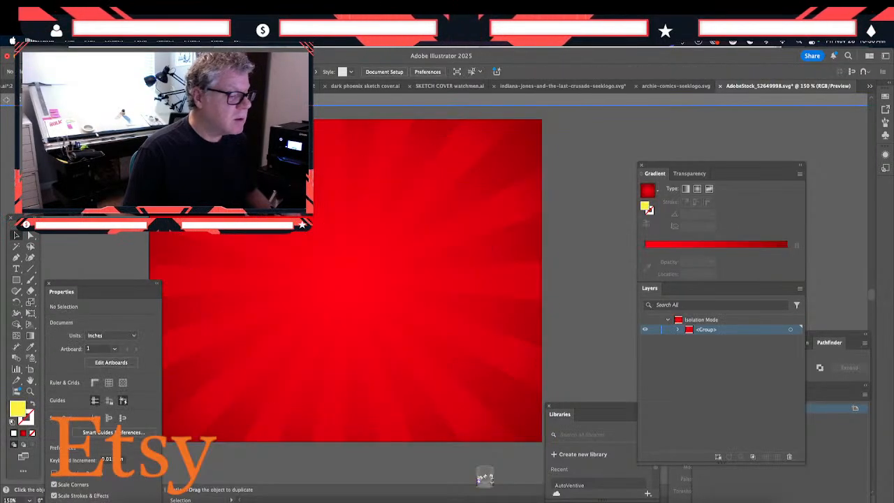
{"action": "left_click", "coordinate": [433, 388]}
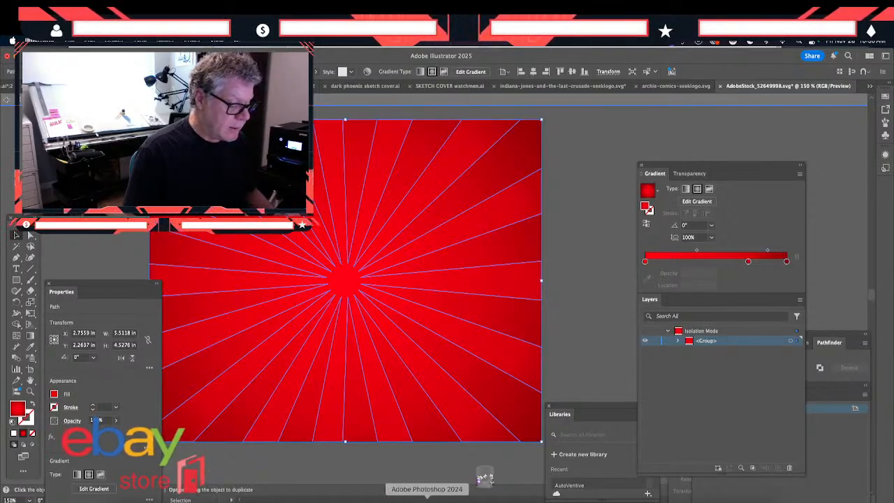
- Switch to Adobe Photoshop, hide Group 1 and show the banner 1 group in the layered banner document
{"action": "left_click", "coordinate": [426, 499]}
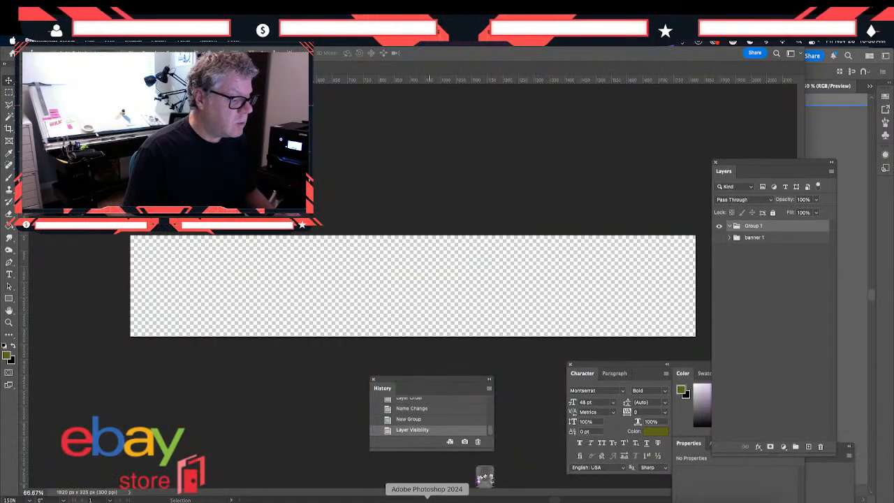
{"action": "left_click", "coordinate": [718, 226]}
{"action": "left_click", "coordinate": [718, 237]}
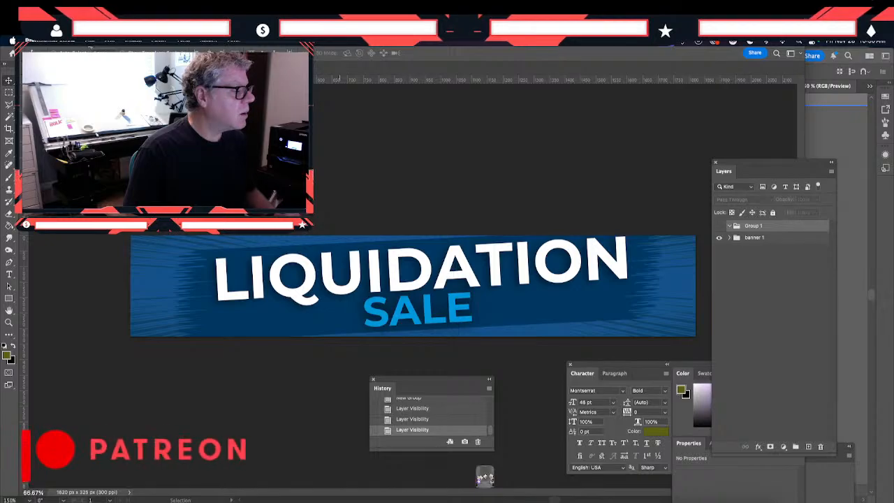
- Open the recent file "CYBER MONDAY banner 1 v2.psd" and sample its dark navy background, #093563, for the foreground color
{"action": "left_click", "coordinate": [89, 40]}
{"action": "mouse_move", "coordinate": [112, 86]}
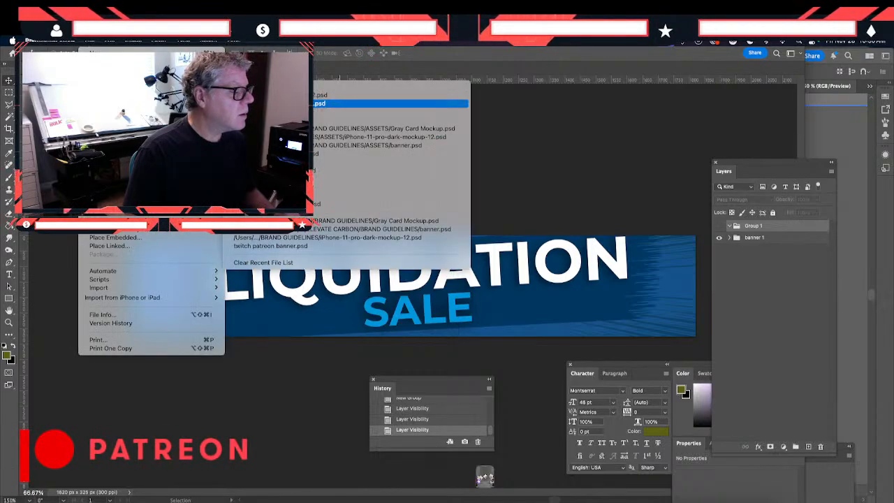
{"action": "left_click", "coordinate": [363, 103]}
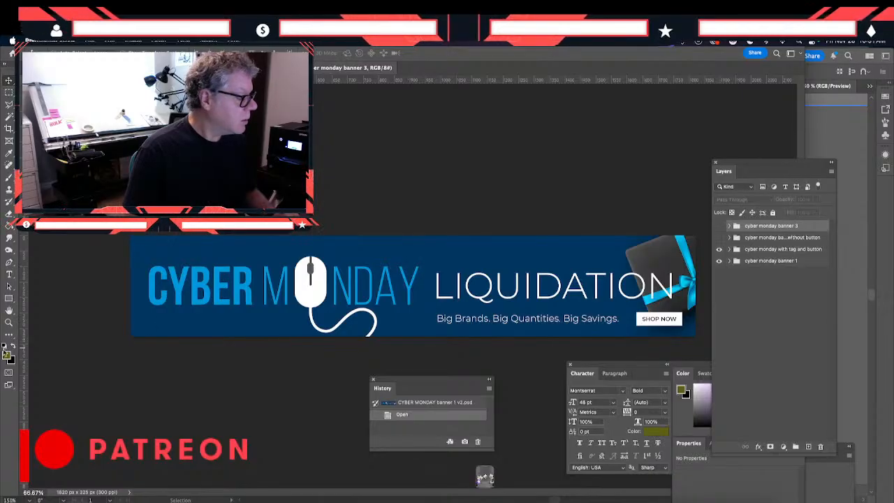
{"action": "left_click", "coordinate": [9, 356]}
{"action": "left_click", "coordinate": [230, 254]}
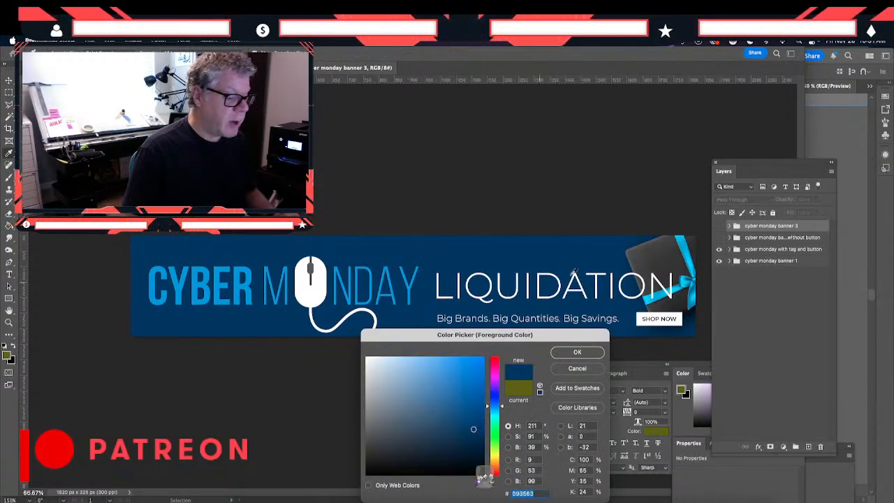
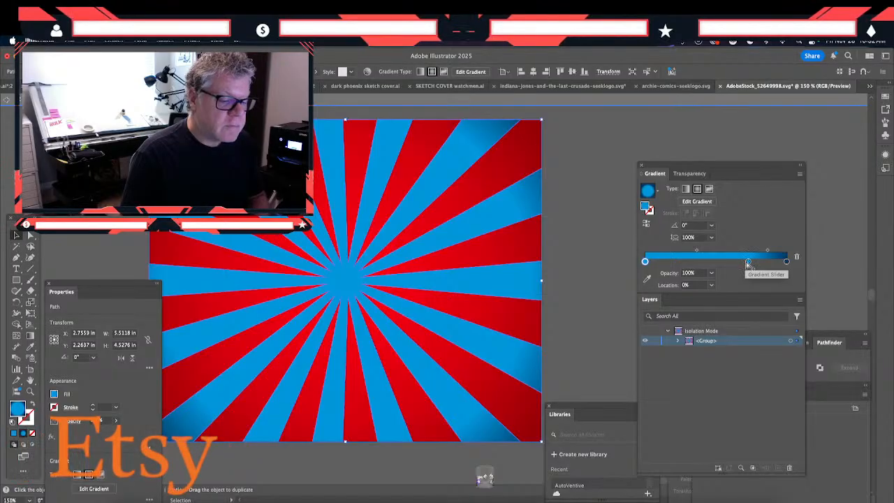
- Remove the middle color stop from the blue rays' radial gradient and select the red background rectangle
{"action": "left_click_drag", "start_coordinate": [747, 262], "coordinate": [742, 298]}
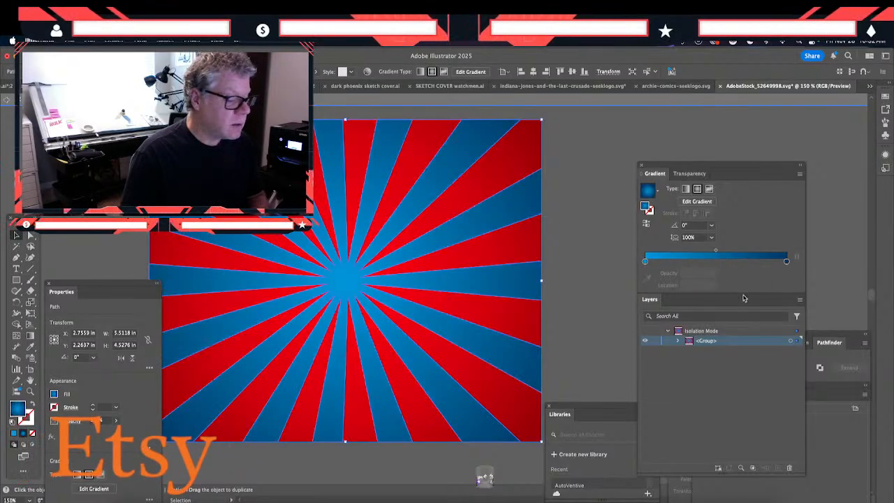
{"action": "left_click", "coordinate": [523, 169]}
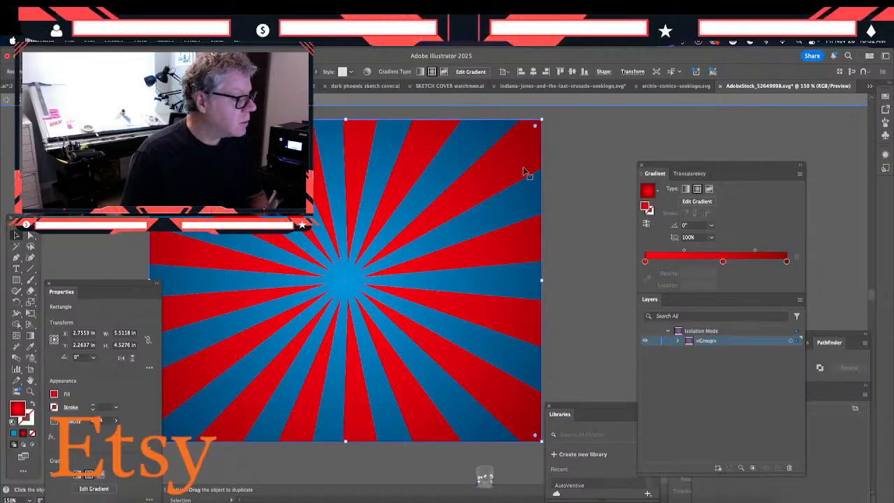
- Try copying the blue rays' gradient onto the red background with the Eyedropper and reversing it, and undo these changes
{"action": "left_click", "coordinate": [30, 347]}
{"action": "left_click", "coordinate": [233, 277]}
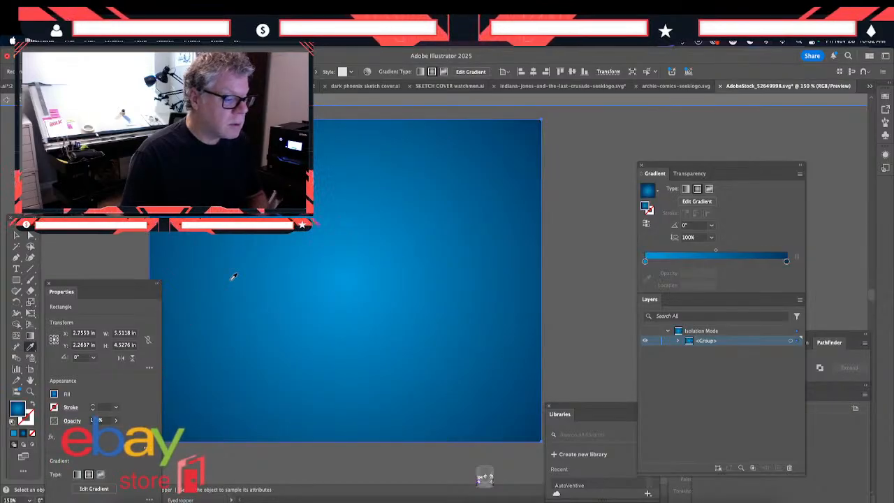
{"action": "left_click", "coordinate": [646, 224]}
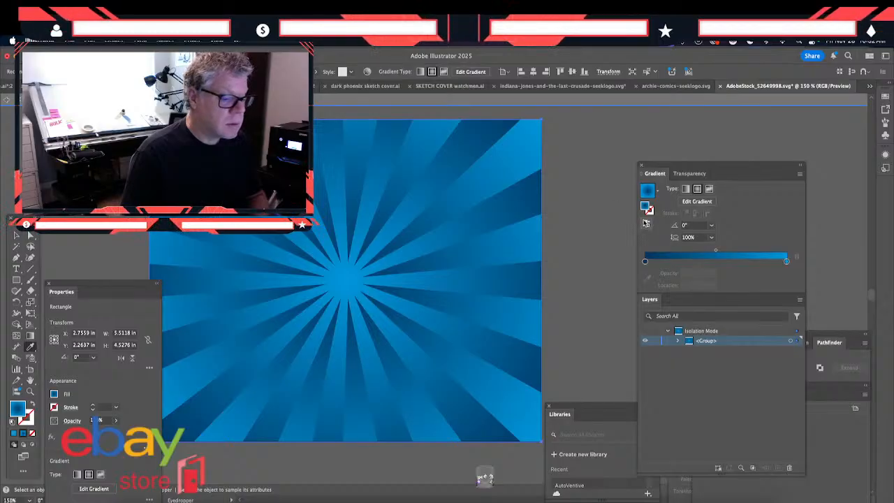
{"action": "left_click", "coordinate": [646, 224]}
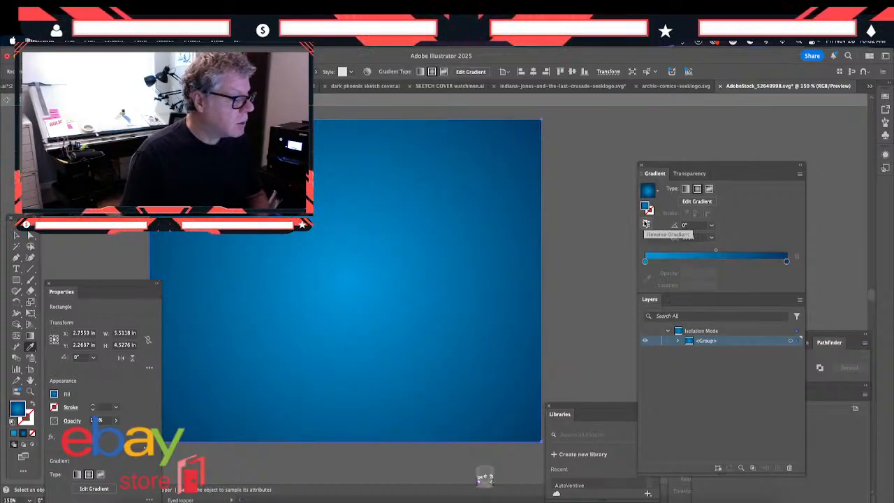
{"action": "key", "text": "super+z"}
{"action": "key", "text": "super+z"}
{"action": "key", "text": "super+z"}
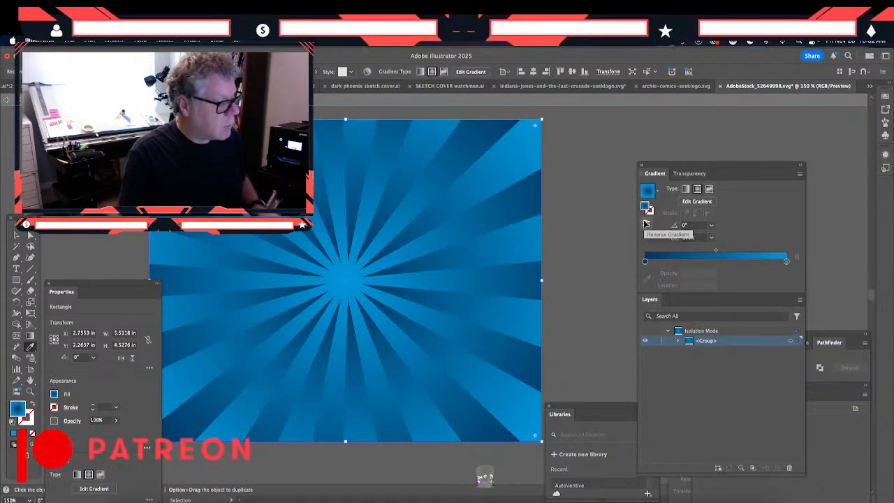
{"action": "key", "text": "i"}
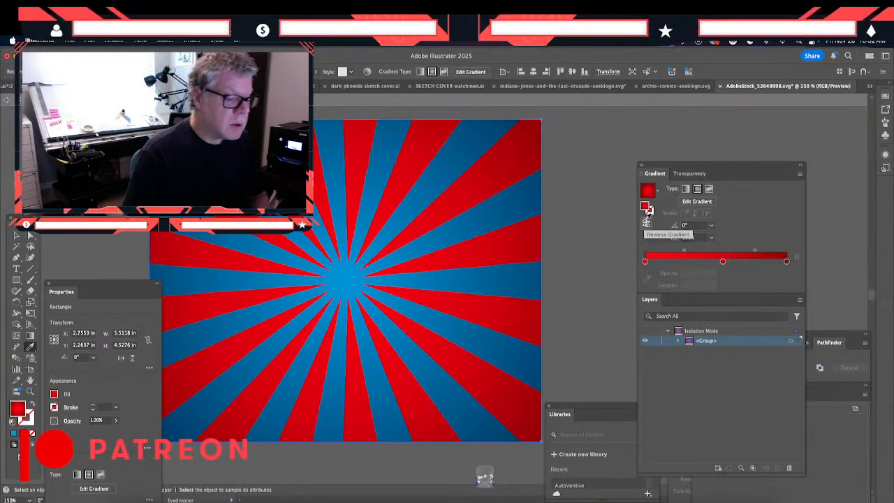
- Recolor the outer stop of the red background gradient with dark blue sampled from the outer part of the sunburst
{"action": "left_click", "coordinate": [787, 262]}
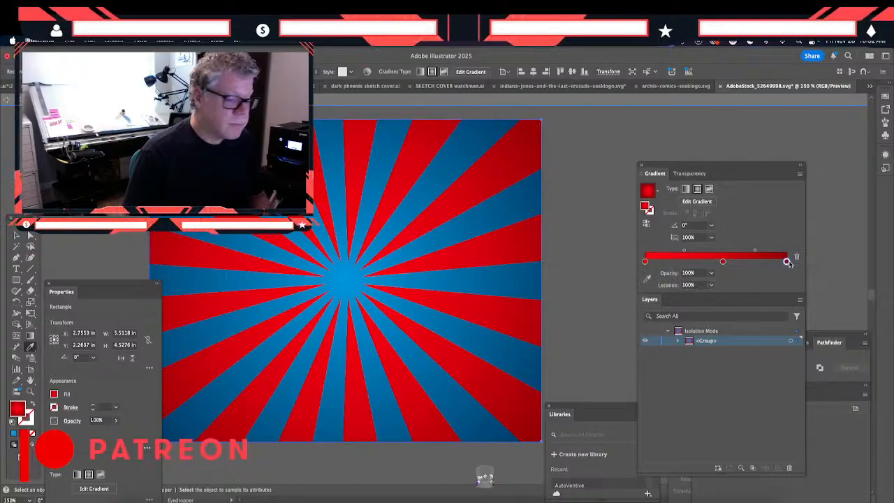
{"action": "double_click", "coordinate": [787, 262]}
{"action": "left_click", "coordinate": [666, 326]}
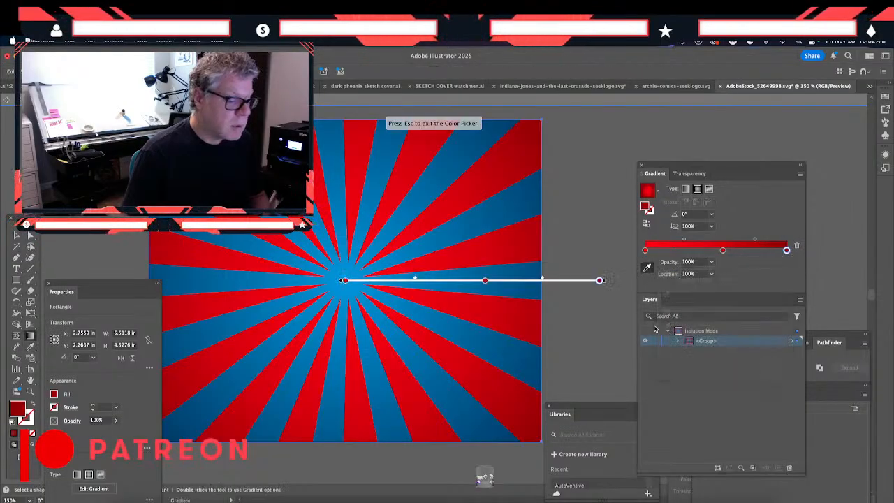
{"action": "left_click", "coordinate": [528, 287]}
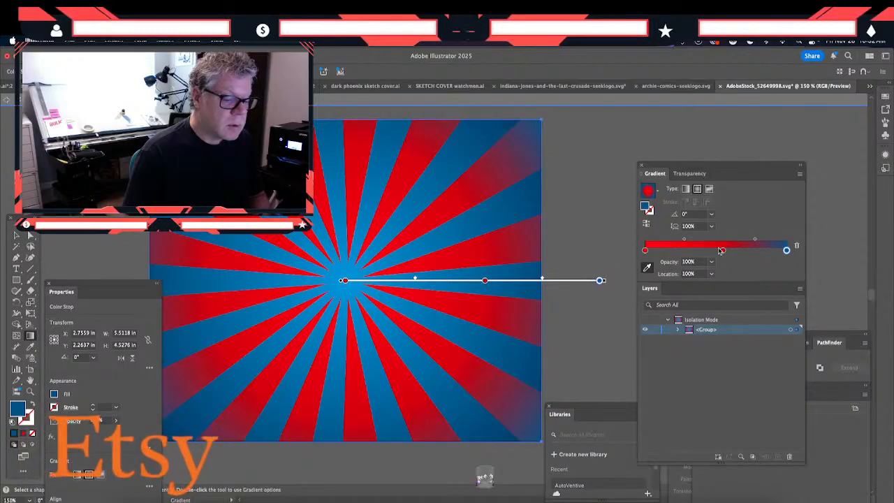
- Recolor the middle stop of the background gradient with the brighter blue sampled near the sunburst's center
{"action": "left_click", "coordinate": [722, 250]}
{"action": "double_click", "coordinate": [723, 251]}
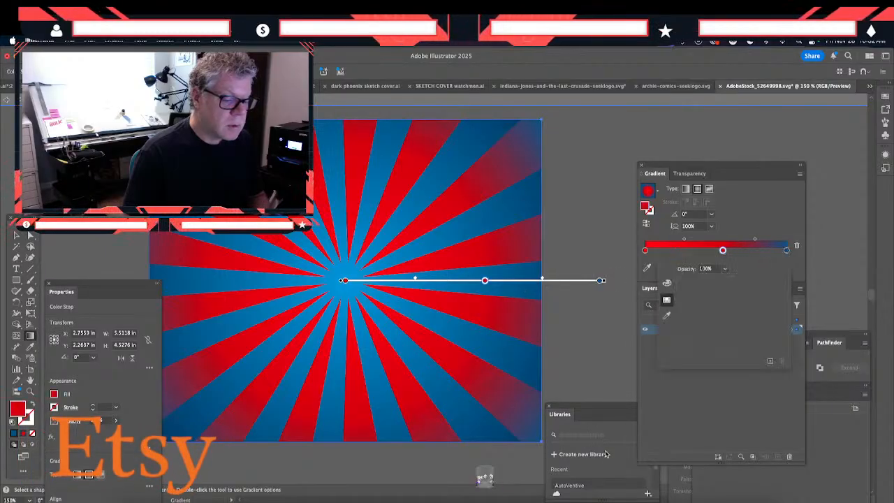
{"action": "left_click", "coordinate": [666, 315]}
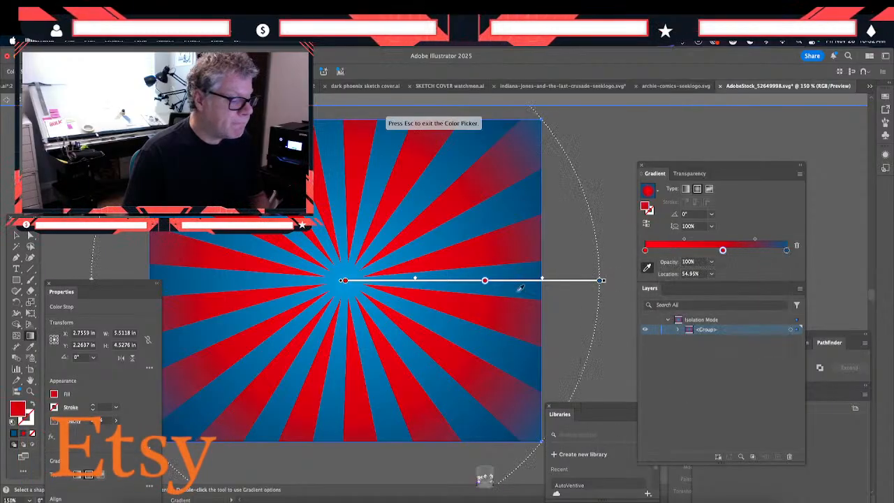
{"action": "left_click", "coordinate": [379, 258]}
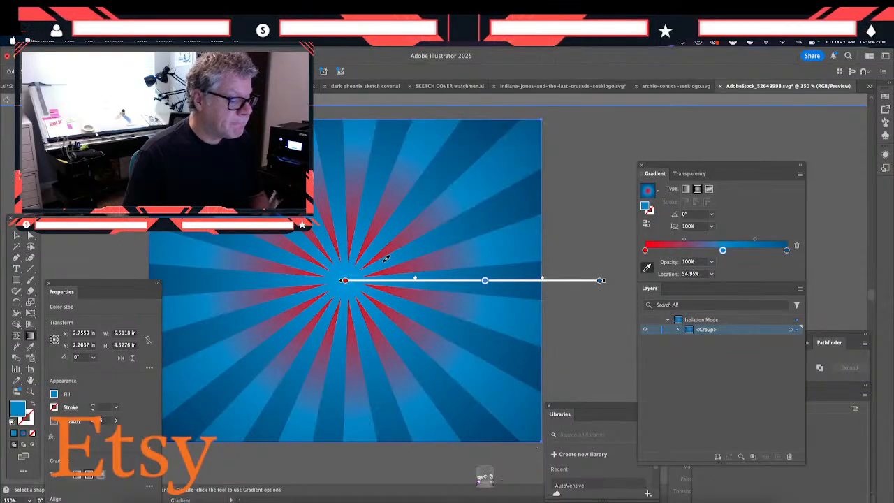
- Delete the red starting stop from the background gradient and leave isolation mode
{"action": "left_click", "coordinate": [644, 250]}
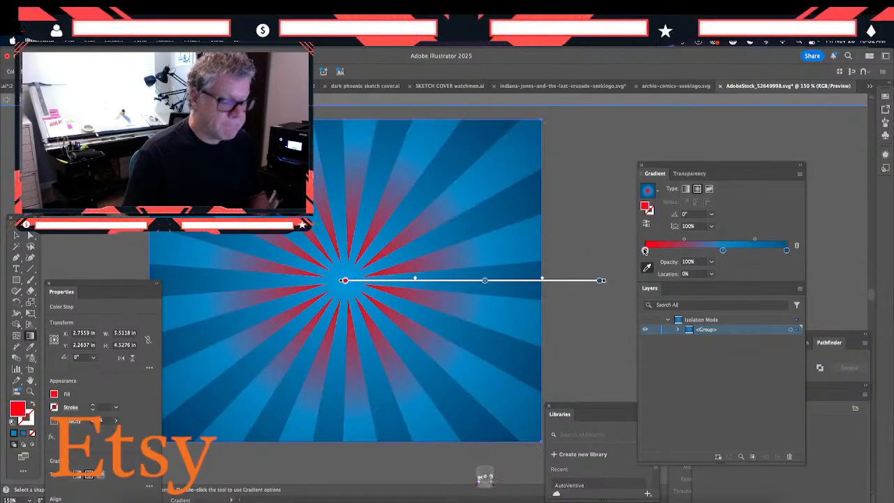
{"action": "key", "text": "Delete"}
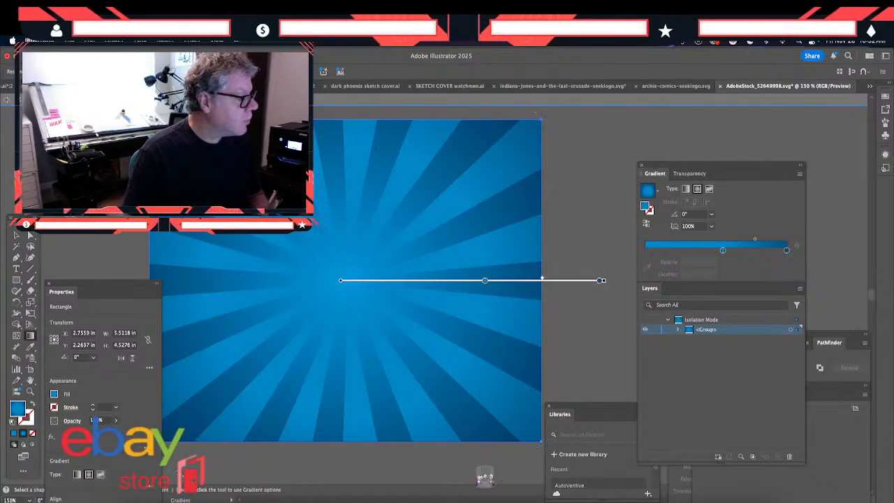
{"action": "left_click", "coordinate": [16, 236]}
{"action": "double_click", "coordinate": [94, 255]}
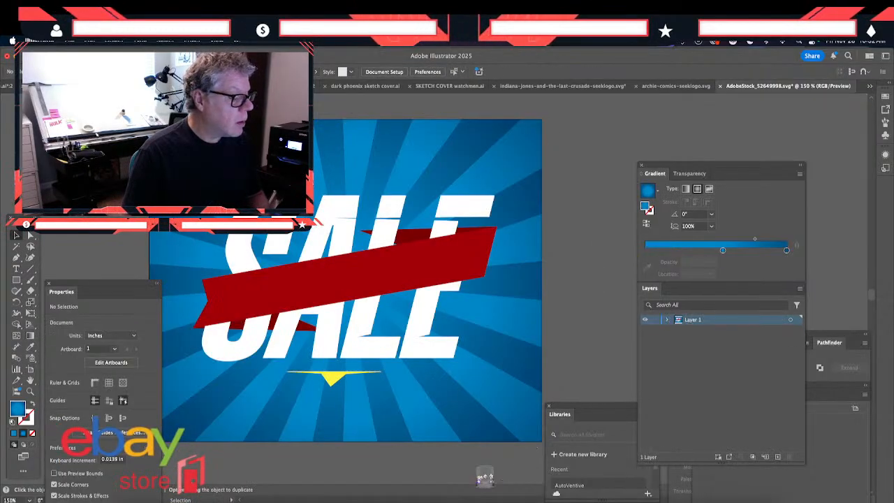
- Isolate the main band of the dark red ribbon across the SALE lettering and set its fill to #161414
{"action": "left_click", "coordinate": [415, 272]}
{"action": "double_click", "coordinate": [415, 272]}
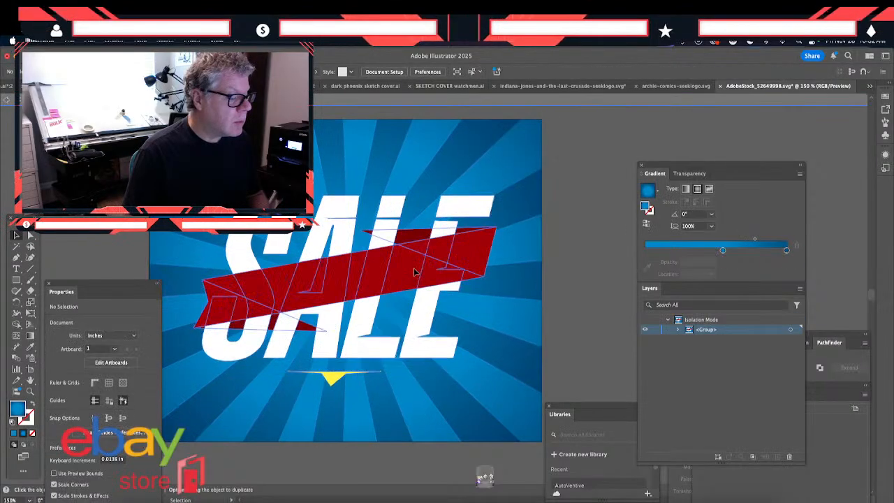
{"action": "left_click", "coordinate": [414, 272]}
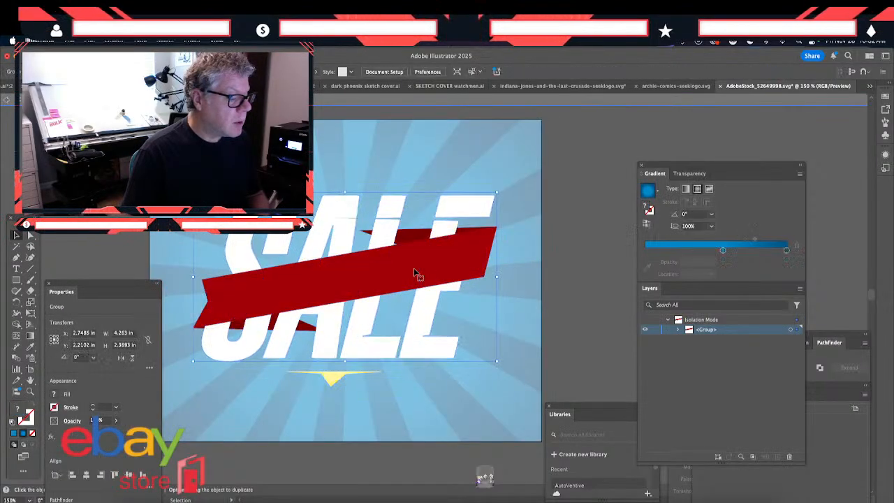
{"action": "left_click", "coordinate": [414, 271]}
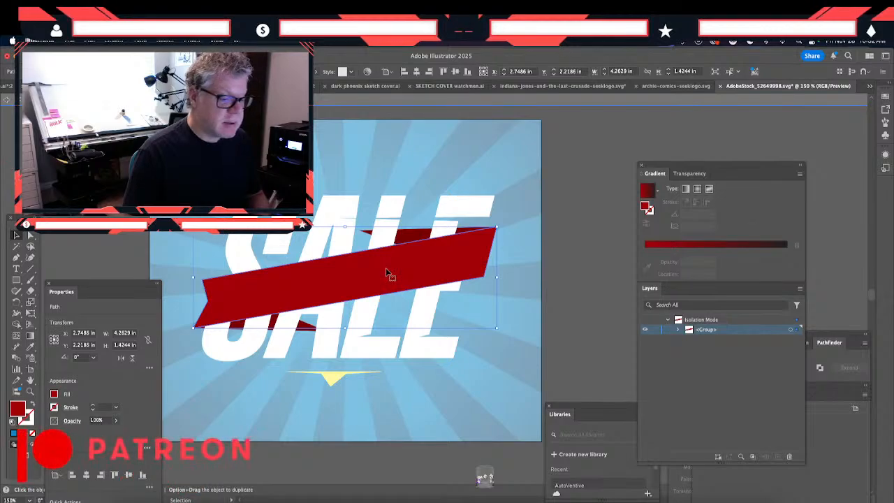
{"action": "double_click", "coordinate": [387, 273]}
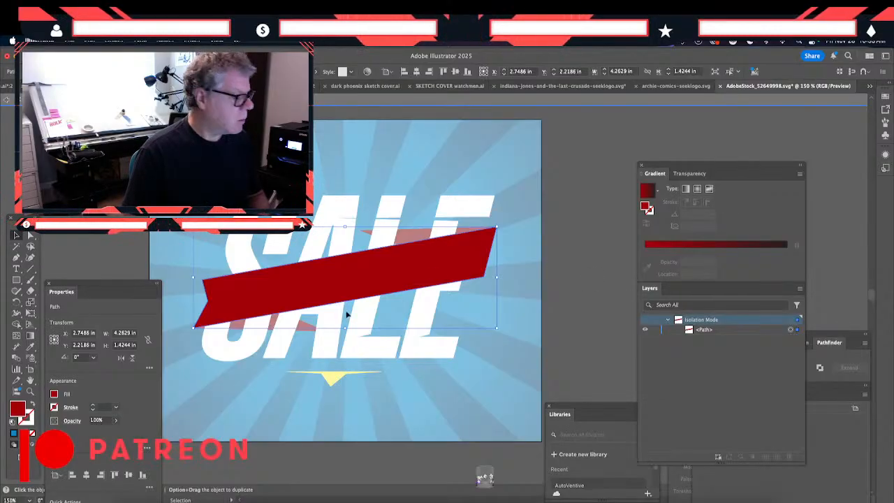
{"action": "double_click", "coordinate": [17, 410]}
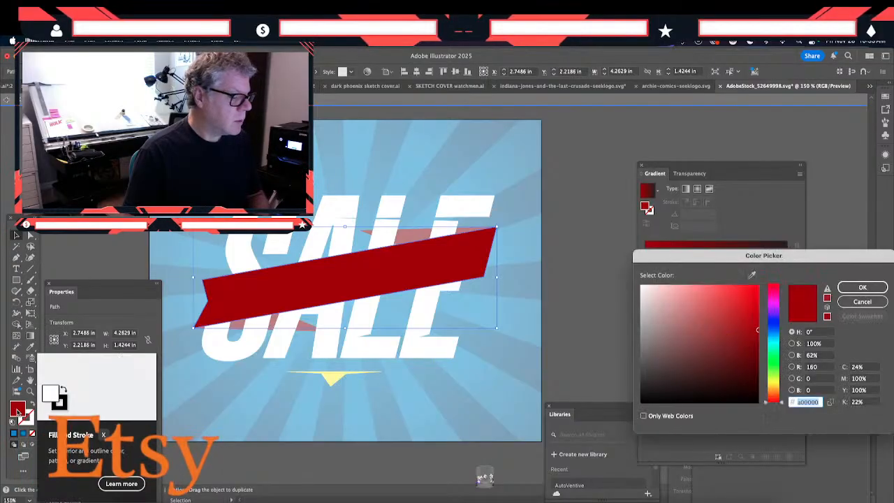
{"action": "left_click_drag", "start_coordinate": [664, 387], "coordinate": [653, 392]}
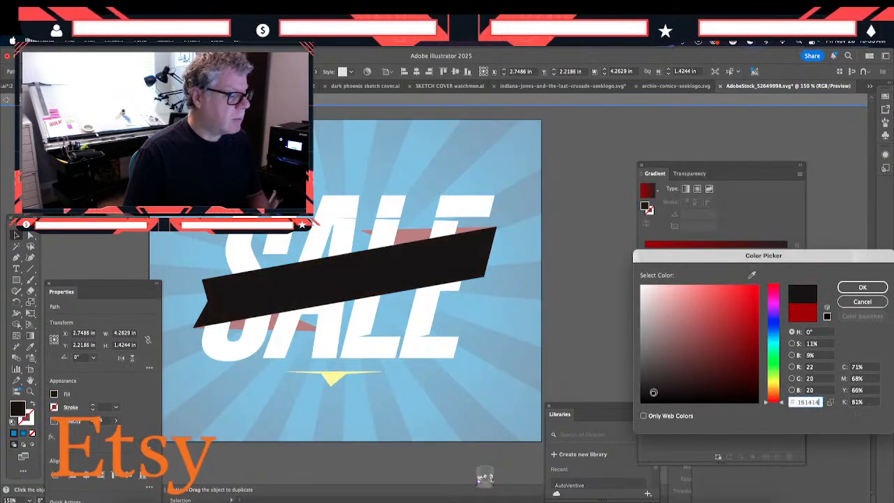
{"action": "left_click", "coordinate": [863, 287]}
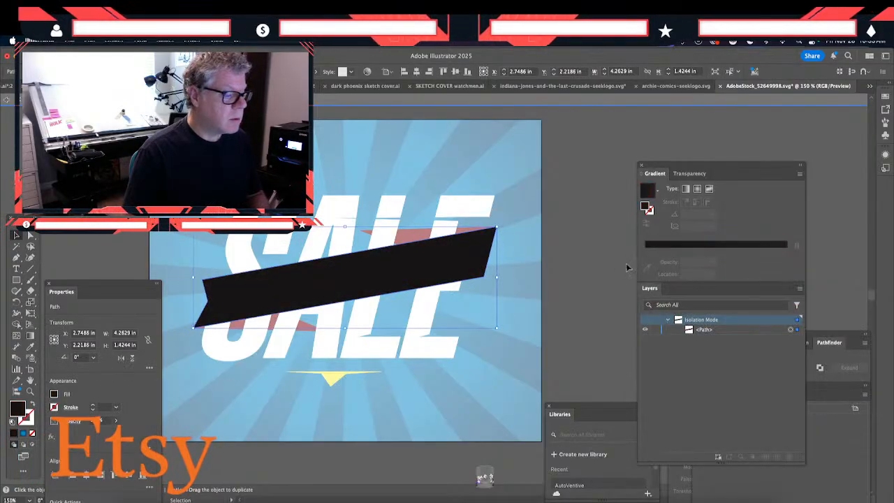
- Select the ribbon's upper red fold inside its group and change its fill to dark gray #3a3a3a
{"action": "double_click", "coordinate": [411, 236]}
{"action": "double_click", "coordinate": [410, 235]}
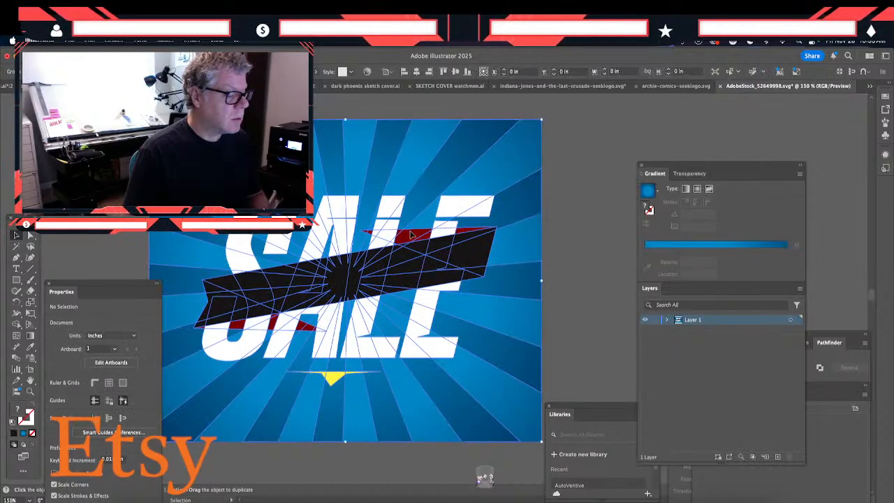
{"action": "left_click", "coordinate": [410, 235]}
{"action": "double_click", "coordinate": [410, 235]}
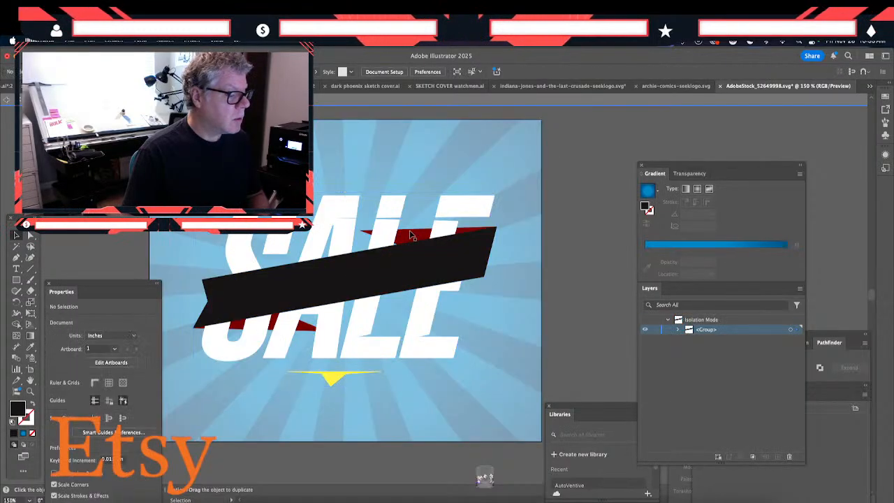
{"action": "double_click", "coordinate": [411, 234]}
{"action": "left_click", "coordinate": [410, 233]}
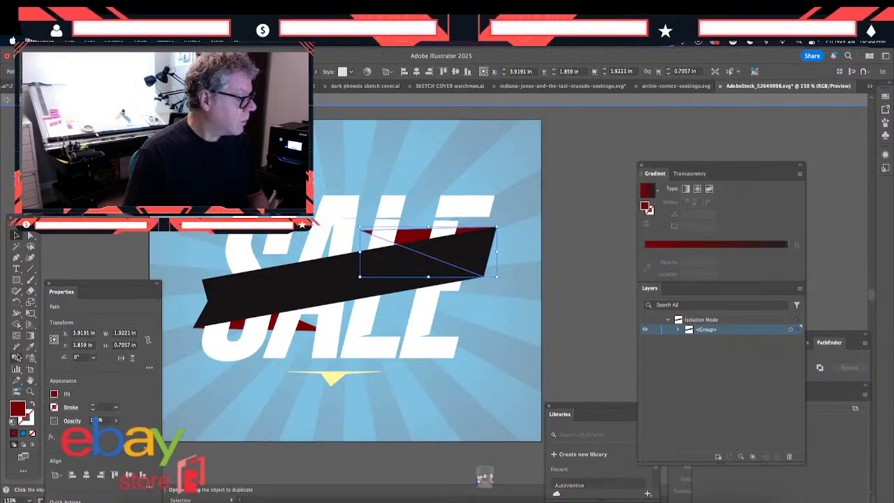
{"action": "left_click", "coordinate": [30, 346]}
{"action": "left_click", "coordinate": [409, 254]}
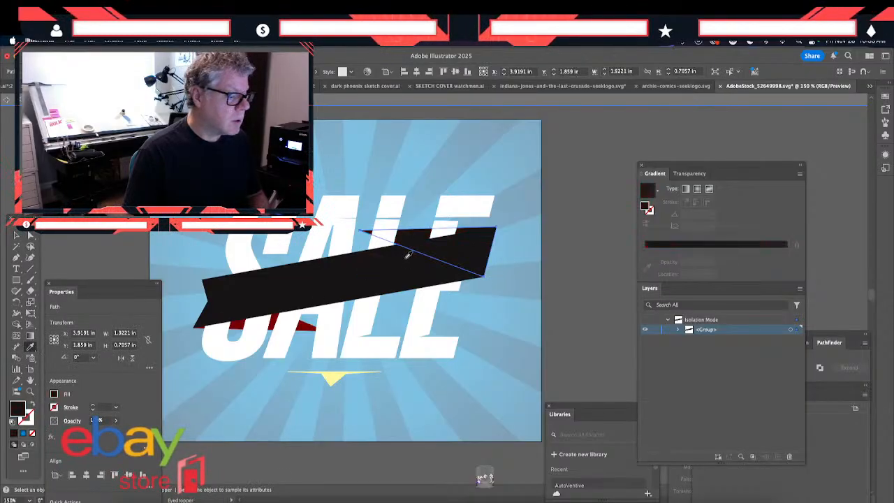
{"action": "double_click", "coordinate": [18, 408]}
{"action": "left_click_drag", "start_coordinate": [641, 377], "coordinate": [641, 376]}
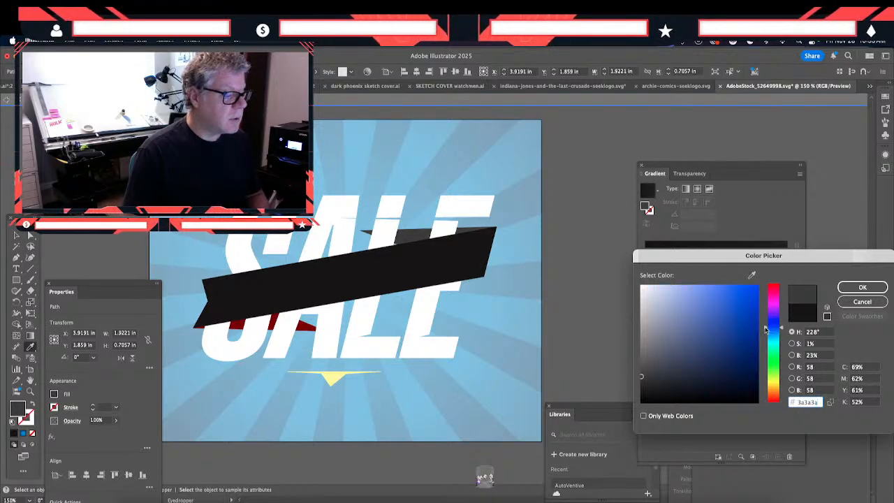
{"action": "left_click", "coordinate": [862, 287]}
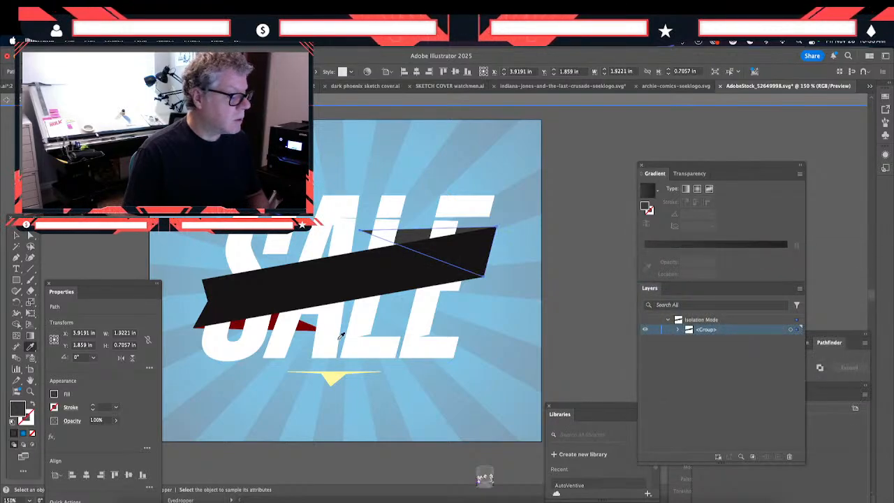
- Match the ribbon's lower red fold to the upper fold's dark gray with the Eyedropper and leave isolation mode
{"action": "left_click", "coordinate": [16, 234]}
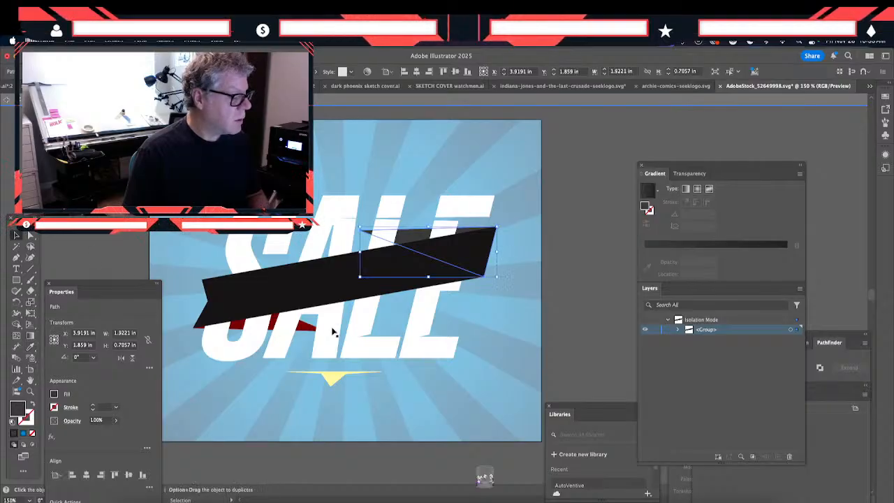
{"action": "left_click", "coordinate": [305, 332]}
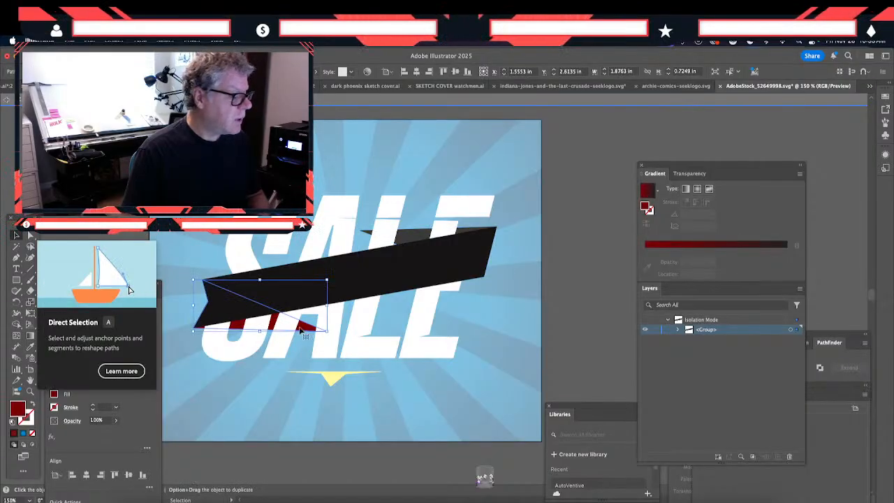
{"action": "left_click", "coordinate": [30, 347]}
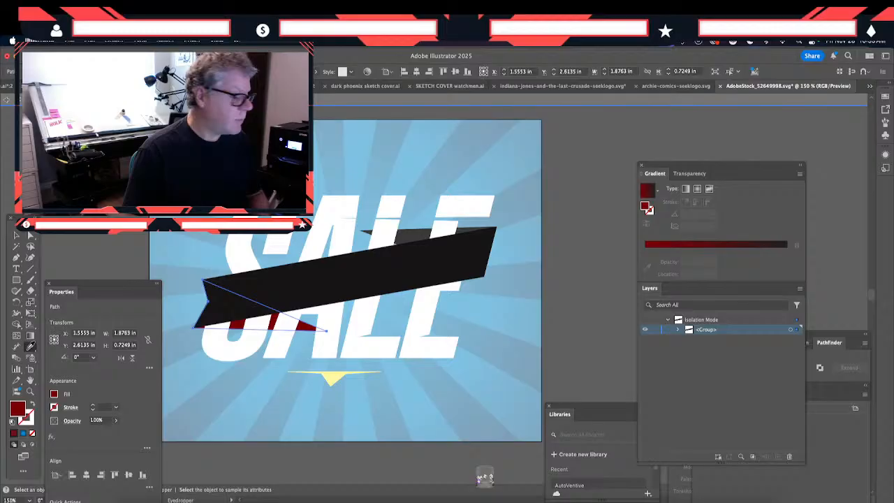
{"action": "left_click", "coordinate": [402, 235]}
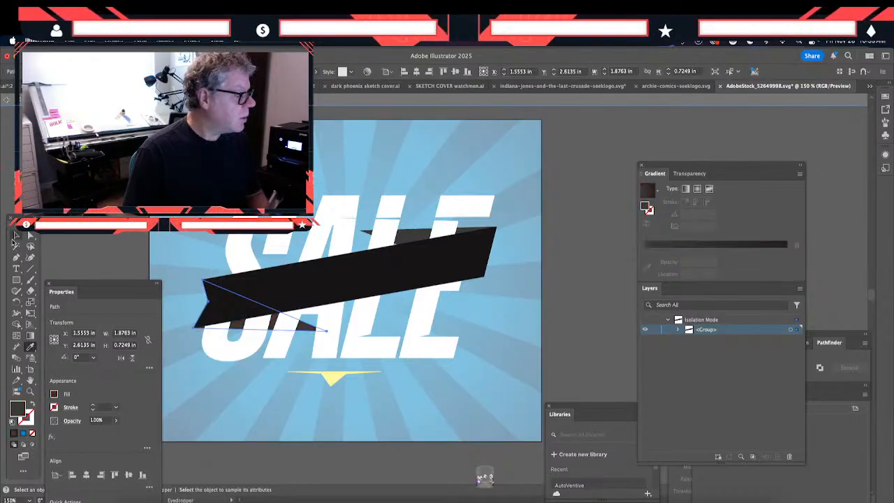
{"action": "left_click", "coordinate": [15, 236]}
{"action": "key", "text": "Escape"}
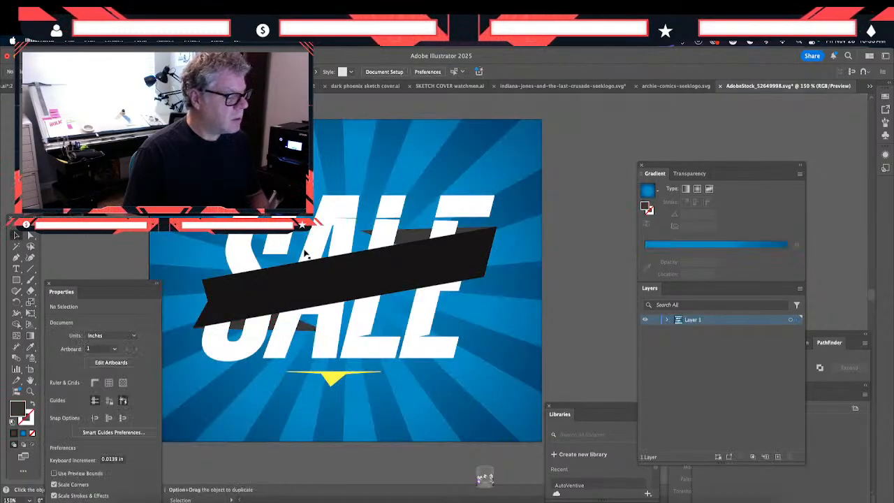
- Isolate the yellow triangular ornament below the SALE lettering inside the artwork group, delete it and leave isolation mode
{"action": "left_click", "coordinate": [332, 382]}
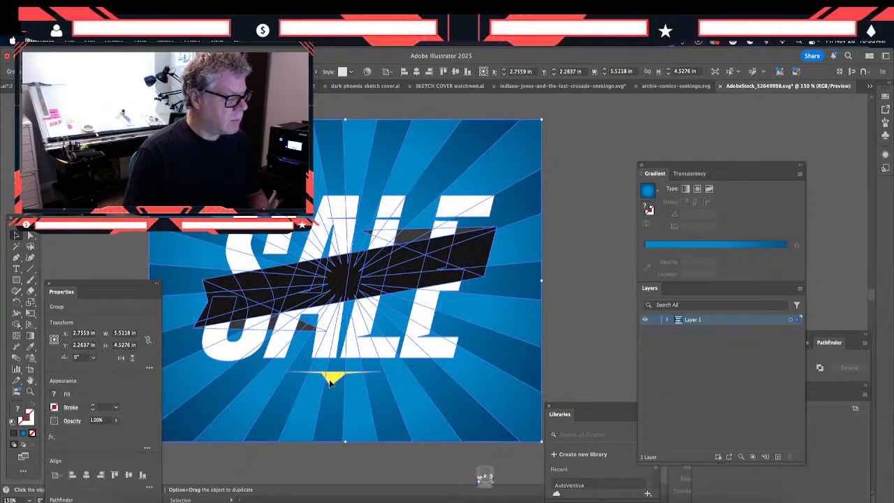
{"action": "double_click", "coordinate": [330, 383]}
{"action": "double_click", "coordinate": [334, 380]}
{"action": "left_click", "coordinate": [334, 381]}
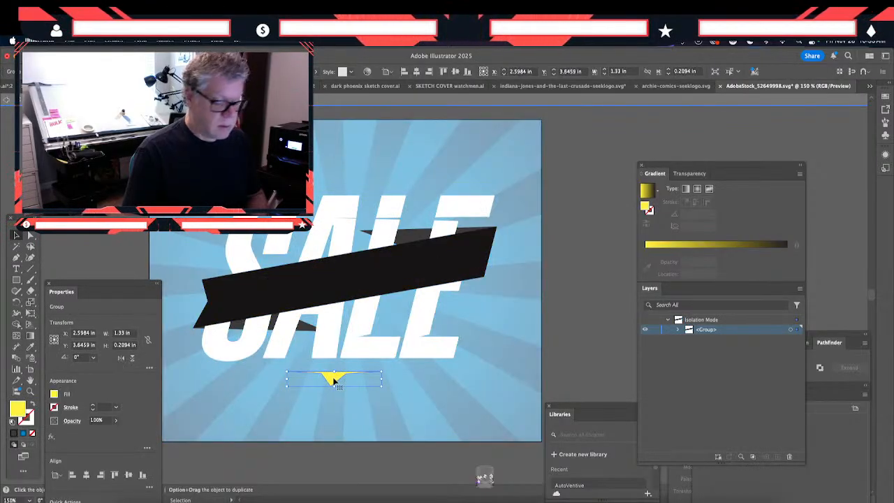
{"action": "key", "text": "Delete"}
{"action": "double_click", "coordinate": [128, 233]}
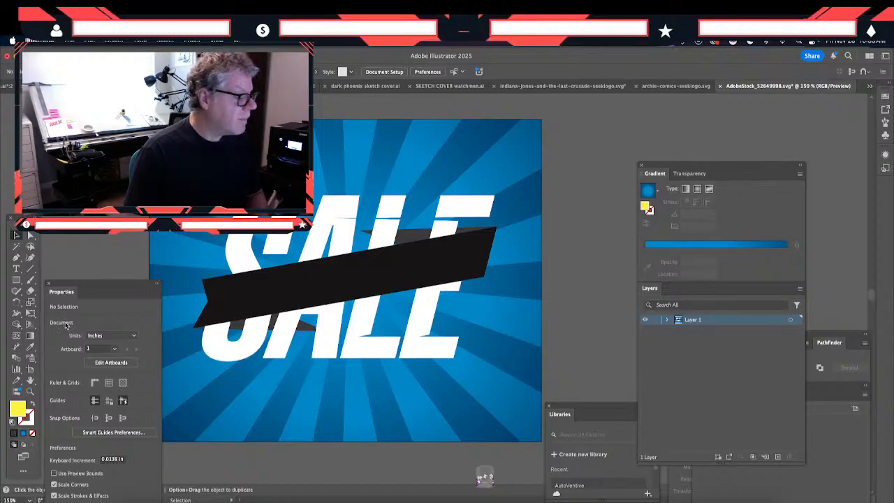
- Add the text LIQUIDATION above the SALE lettering and enlarge it to about 39.55 pt
{"action": "left_click", "coordinate": [16, 268]}
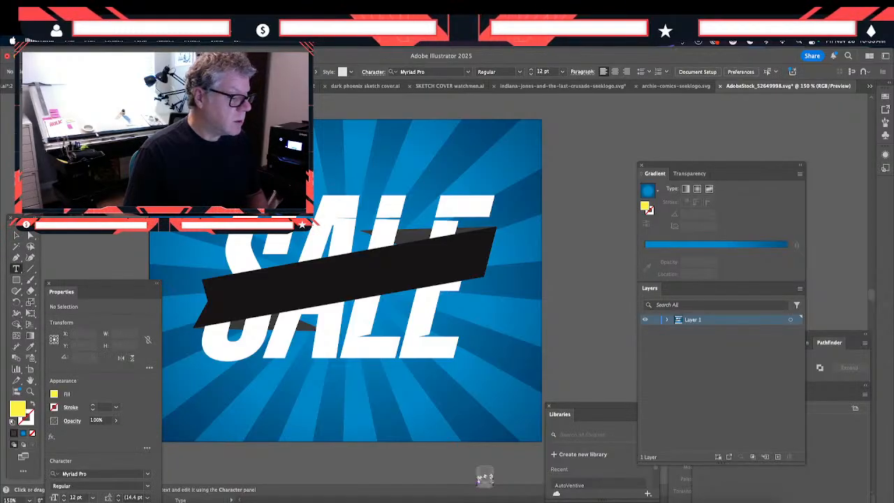
{"action": "left_click", "coordinate": [282, 158]}
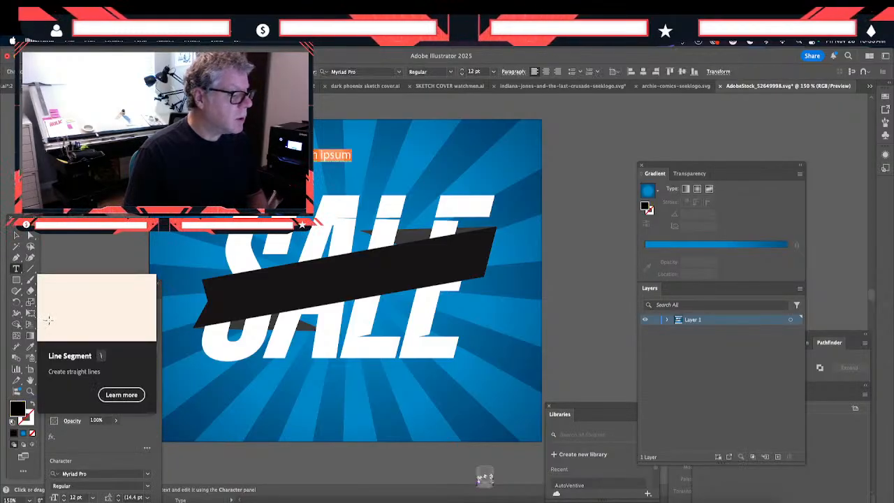
{"action": "type", "text": "SALE DAT"}
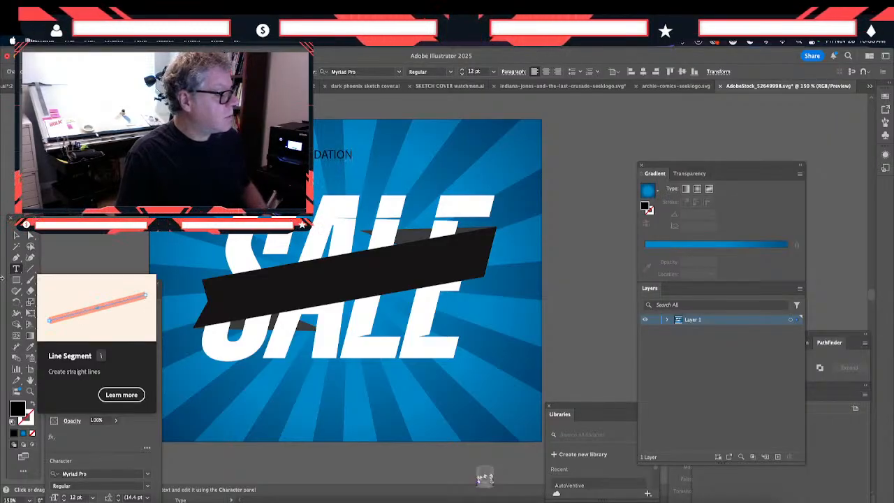
{"action": "left_click", "coordinate": [14, 237]}
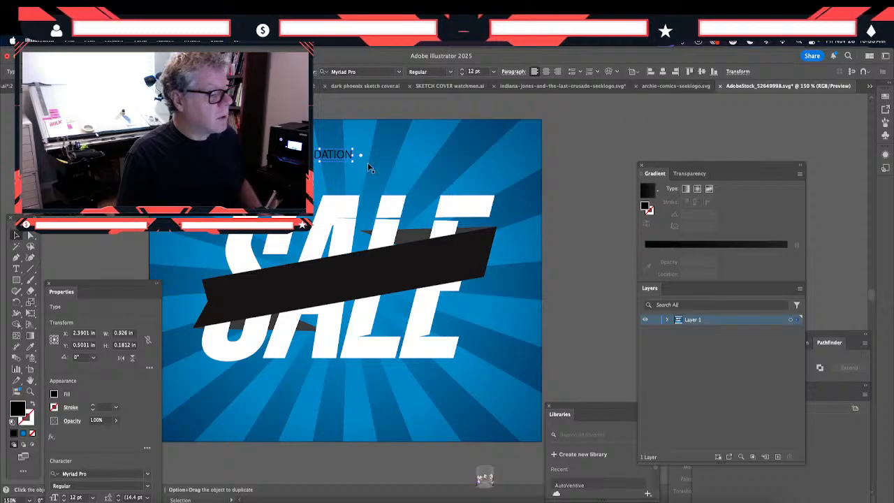
{"action": "left_click_drag", "start_coordinate": [351, 161], "coordinate": [501, 190]}
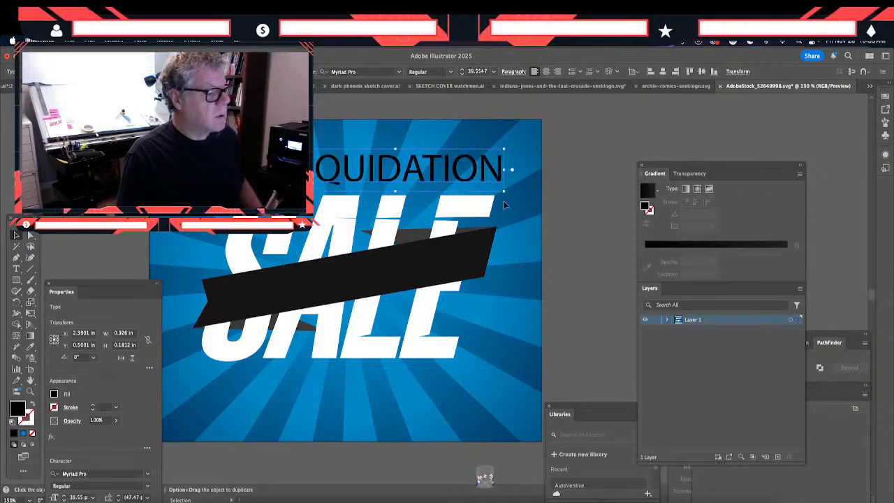
- Change the LIQUIDATION text's font to Montserrat Bold
{"action": "left_click", "coordinate": [356, 72]}
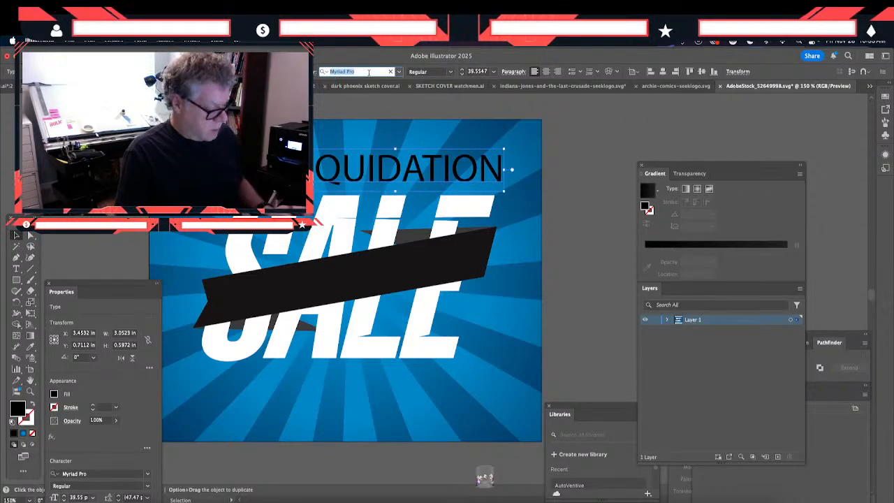
{"action": "type", "text": "montse"}
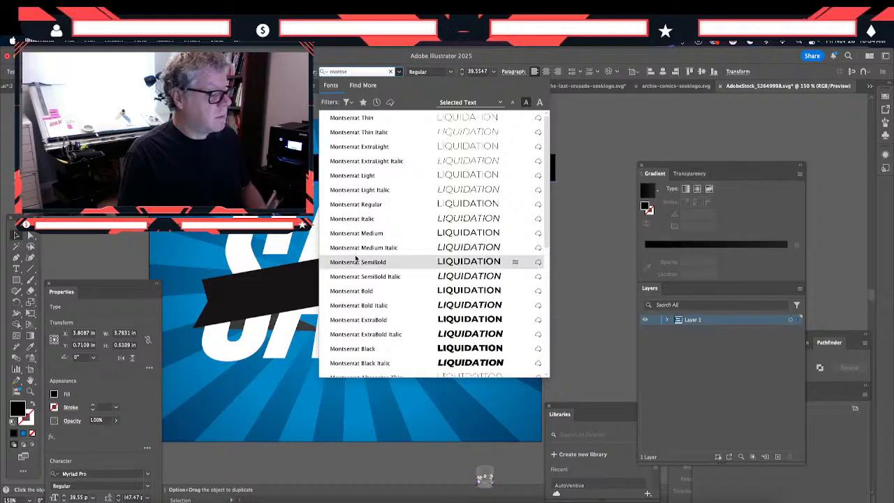
{"action": "left_click", "coordinate": [356, 290]}
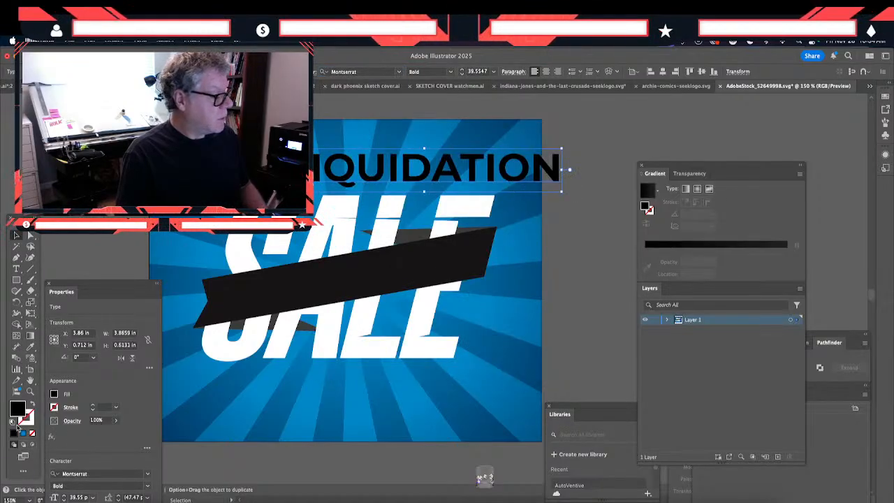
- Sample the light blue of CYBER in the Photoshop banner, copy its hex code 1194df and return to Illustrator
{"action": "left_click", "coordinate": [426, 499]}
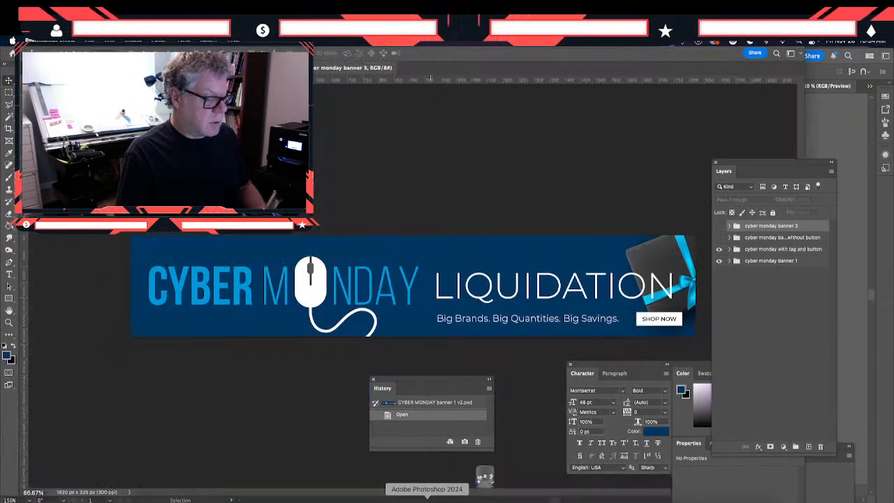
{"action": "left_click", "coordinate": [9, 356]}
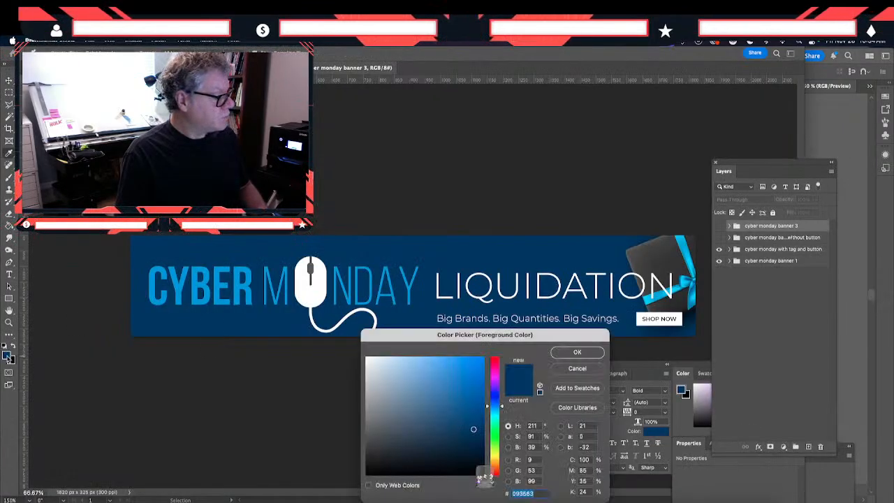
{"action": "left_click", "coordinate": [183, 279]}
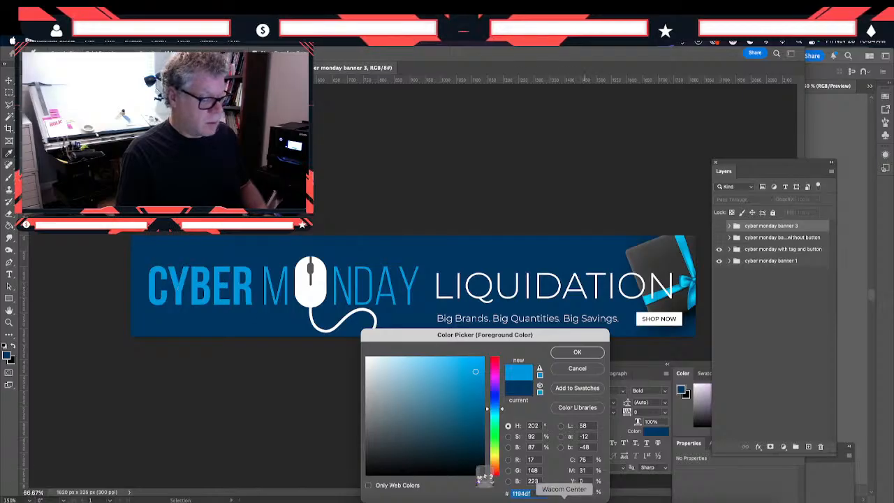
{"action": "left_click", "coordinate": [568, 371]}
{"action": "left_click", "coordinate": [592, 501]}
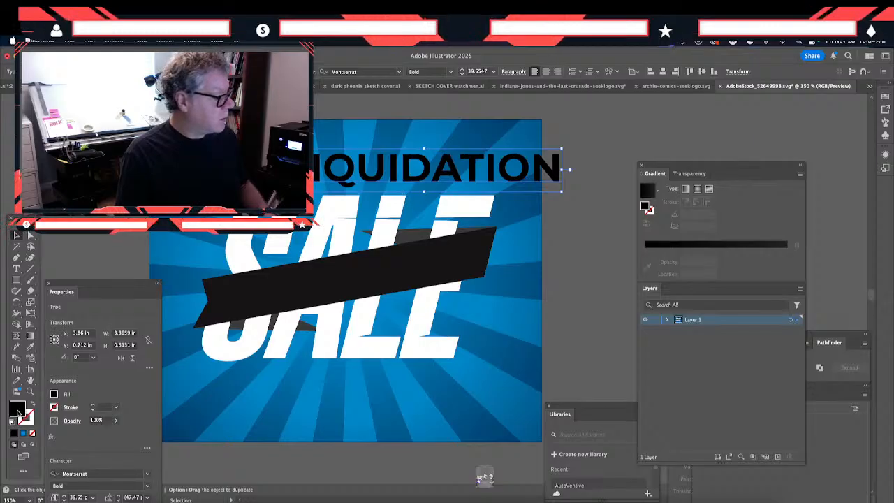
- Set the LIQUIDATION text's fill to the copied light blue #1194df
{"action": "double_click", "coordinate": [16, 413]}
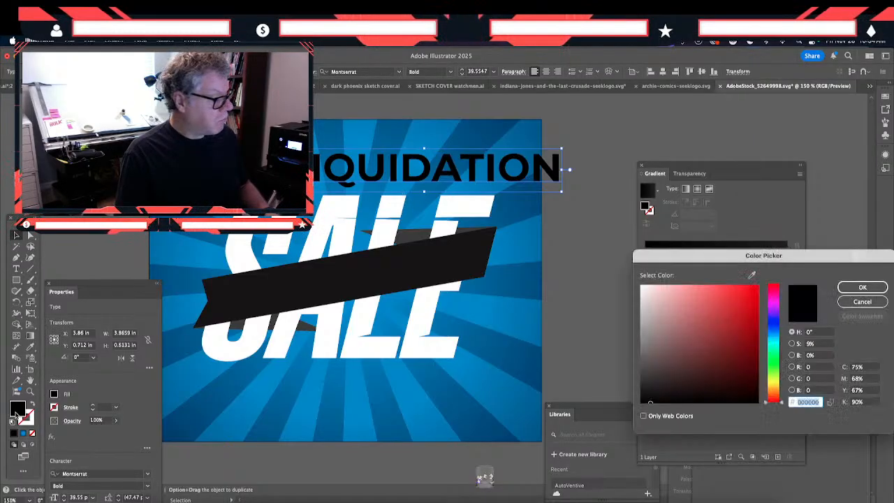
{"action": "key", "text": "super+v"}
{"action": "key", "text": "Return"}
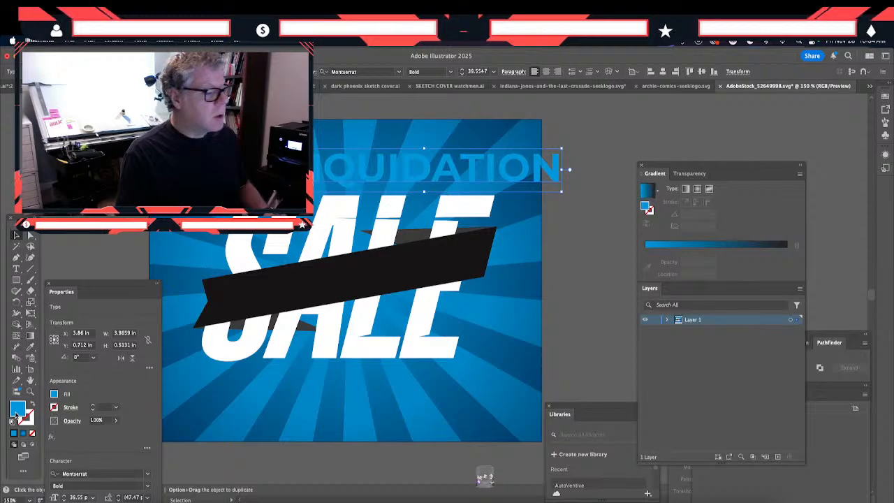
- Move the LIQUIDATION text onto the black ribbon, rotate it to follow the ribbon's slope and deselect everything
{"action": "left_click_drag", "start_coordinate": [426, 185], "coordinate": [359, 300]}
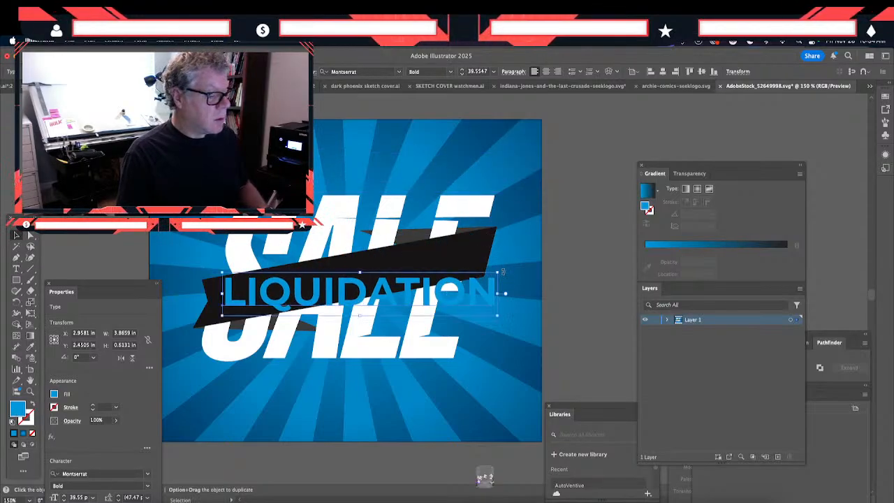
{"action": "left_click_drag", "start_coordinate": [500, 269], "coordinate": [466, 234]}
{"action": "left_click", "coordinate": [472, 221]}
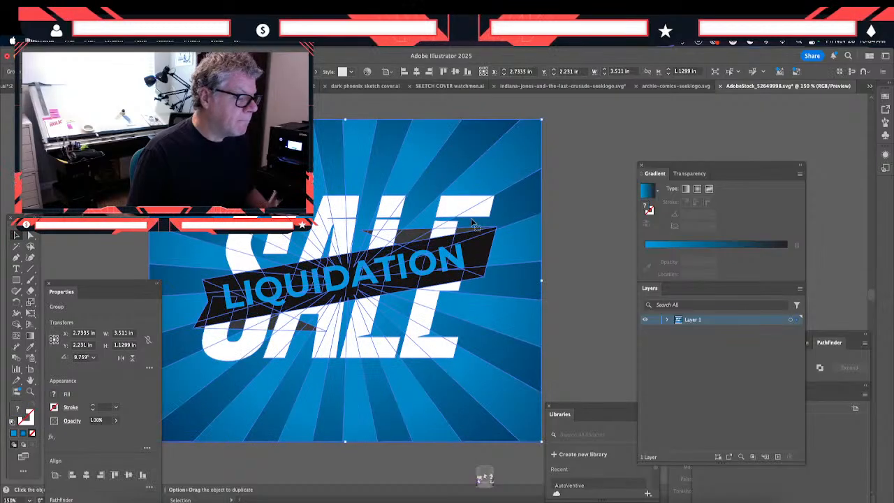
{"action": "left_click", "coordinate": [586, 237]}
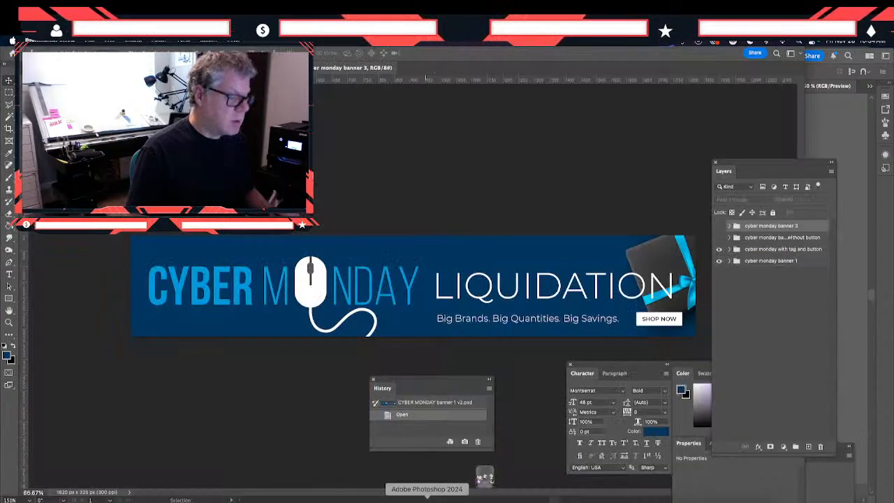
- Check the pixel width and height of the banner in Photoshop without changing them and return to Illustrator
{"action": "left_click", "coordinate": [424, 497]}
{"action": "left_click", "coordinate": [140, 50]}
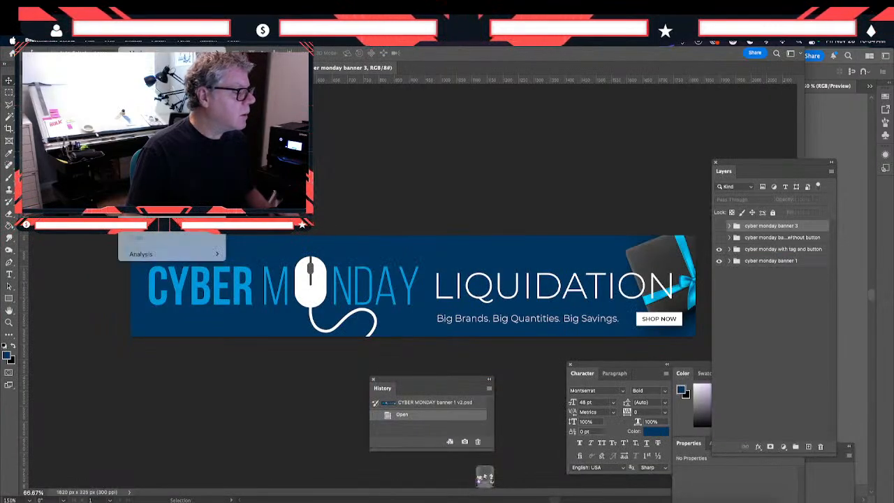
{"action": "left_click", "coordinate": [145, 116]}
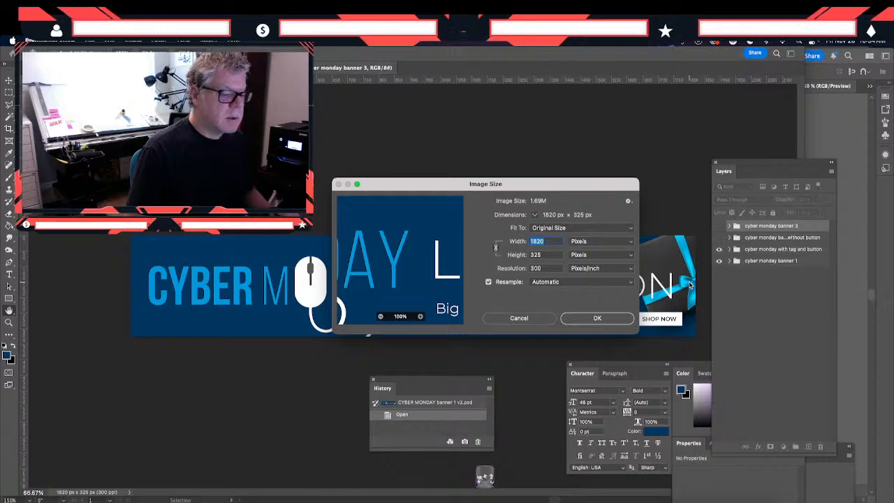
{"action": "left_click", "coordinate": [519, 318]}
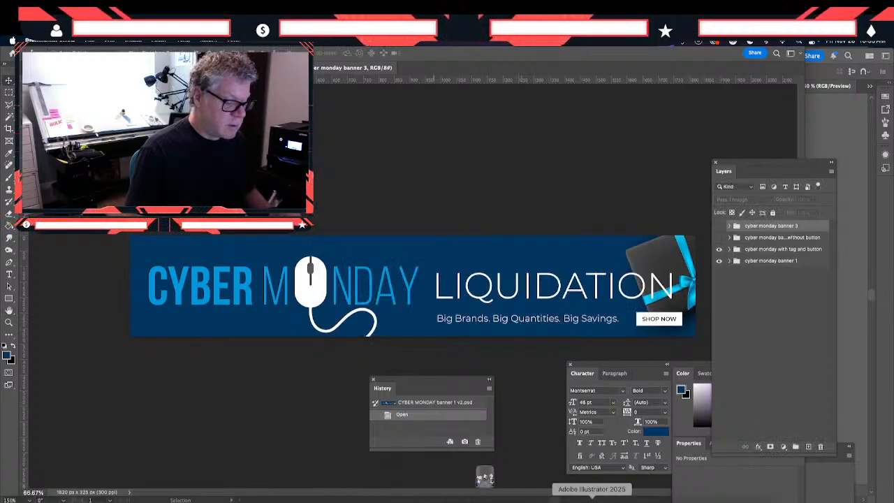
{"action": "left_click", "coordinate": [591, 498]}
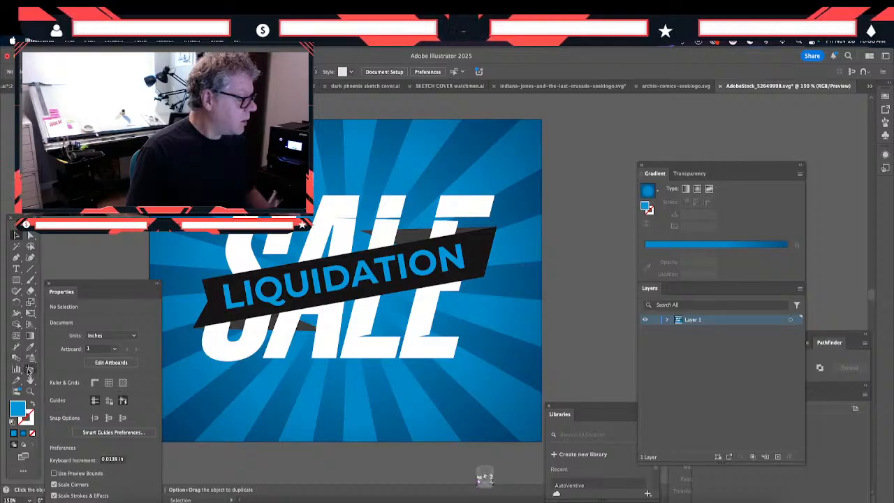
- Draw a second artboard about 3.8 x 0.74 in beside the sunburst artwork
{"action": "left_click", "coordinate": [30, 369]}
{"action": "left_click_drag", "start_coordinate": [489, 241], "coordinate": [301, 244]}
{"action": "left_click", "coordinate": [473, 219]}
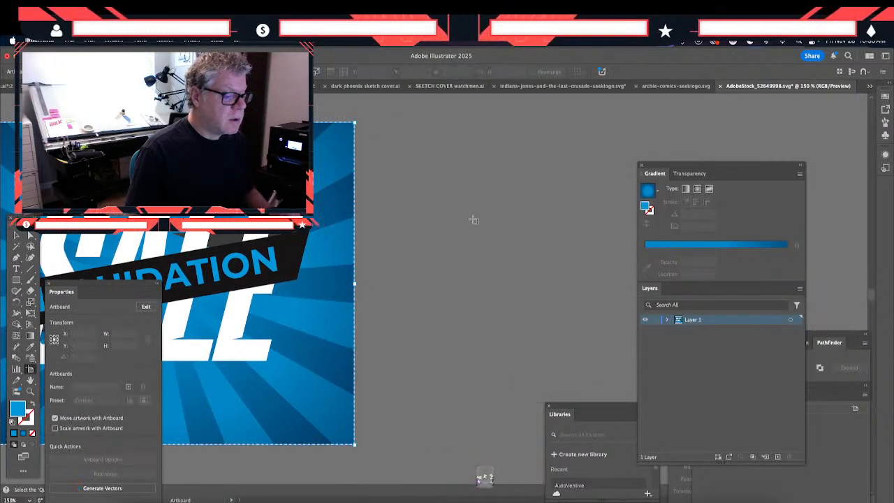
{"action": "left_click_drag", "start_coordinate": [473, 219], "coordinate": [636, 271]}
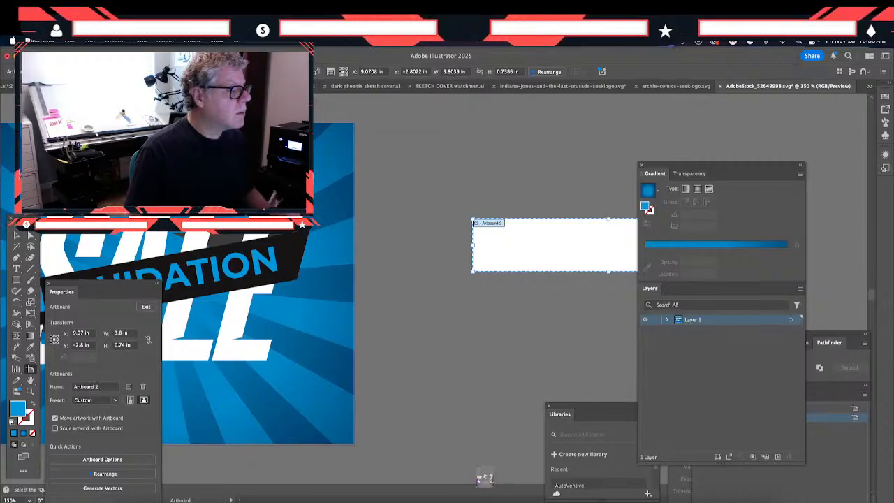
- Leave artboard editing, show the rulers and change the document units to pixels
{"action": "left_click", "coordinate": [113, 44]}
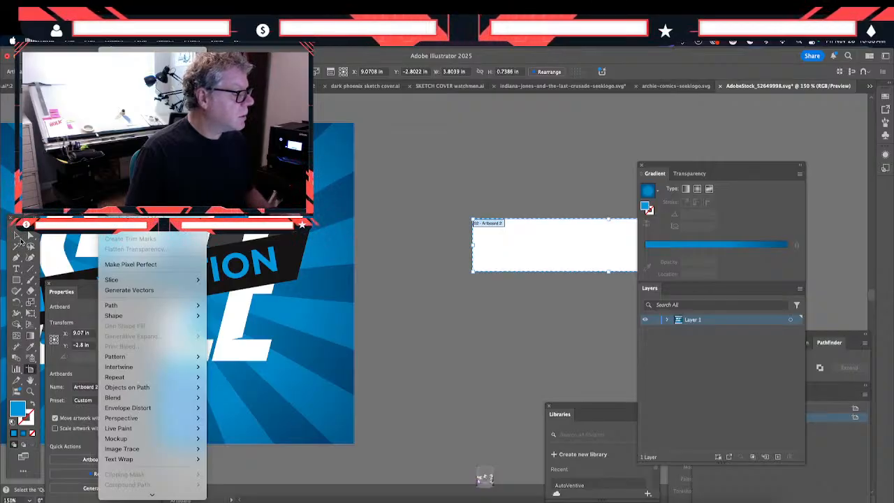
{"action": "left_click", "coordinate": [20, 241]}
{"action": "left_click", "coordinate": [19, 238]}
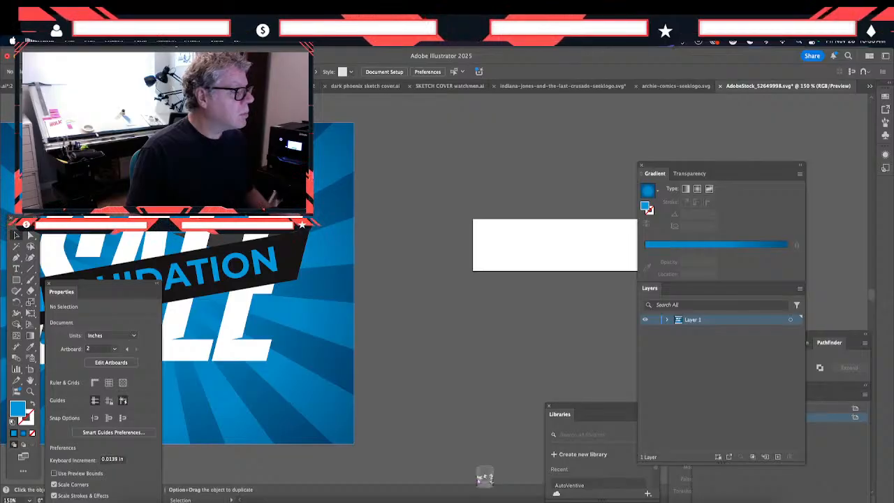
{"action": "left_click", "coordinate": [118, 47]}
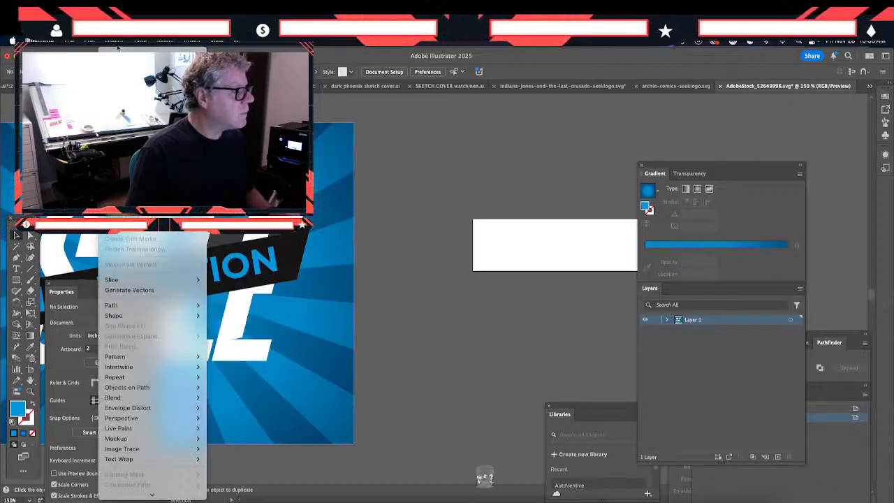
{"action": "mouse_move", "coordinate": [217, 43]}
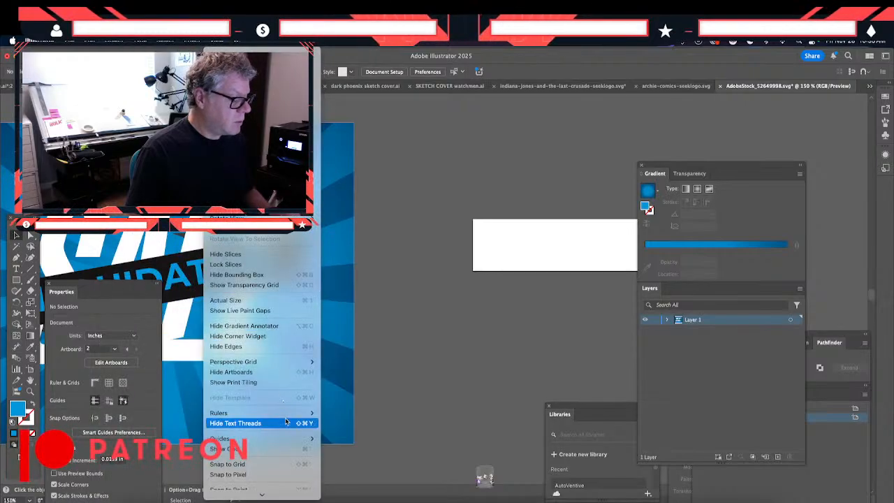
{"action": "mouse_move", "coordinate": [288, 414]}
{"action": "left_click", "coordinate": [366, 415]}
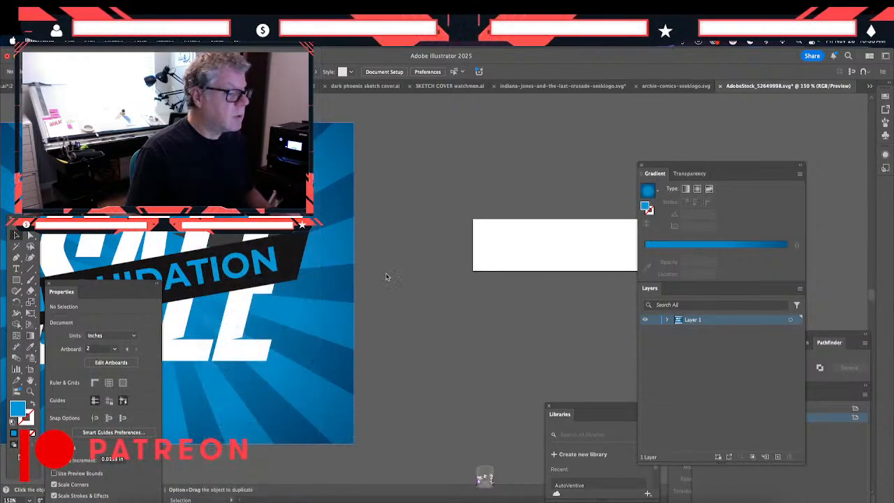
{"action": "right_click", "coordinate": [390, 100]}
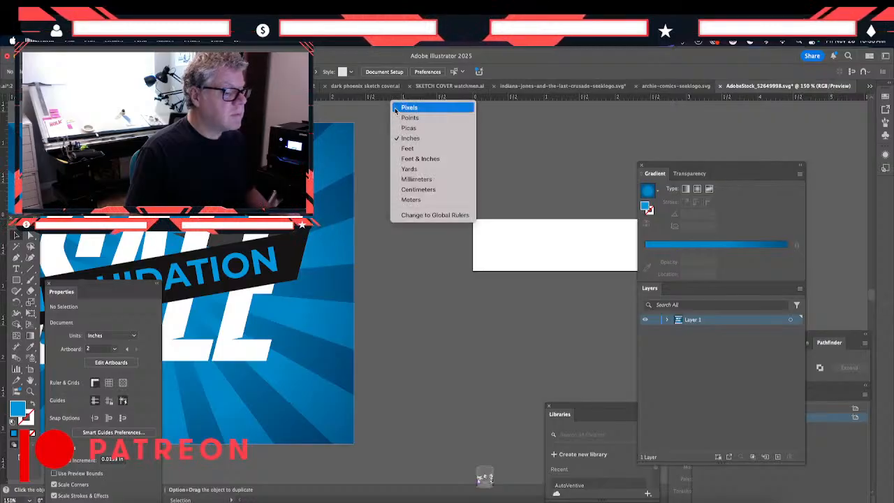
{"action": "left_click", "coordinate": [409, 107]}
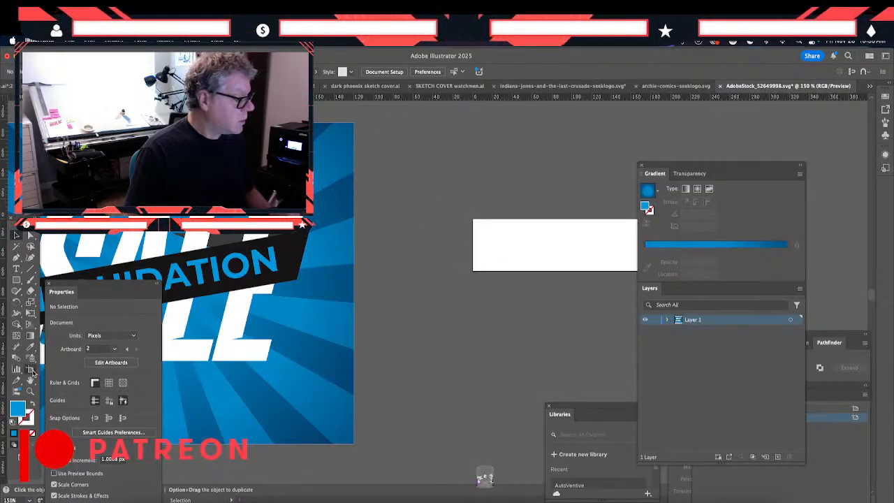
- Set the second artboard's size to 1820 x 325 px, rechecking the banner's canvas size in Photoshop without changing it
{"action": "left_click", "coordinate": [30, 370]}
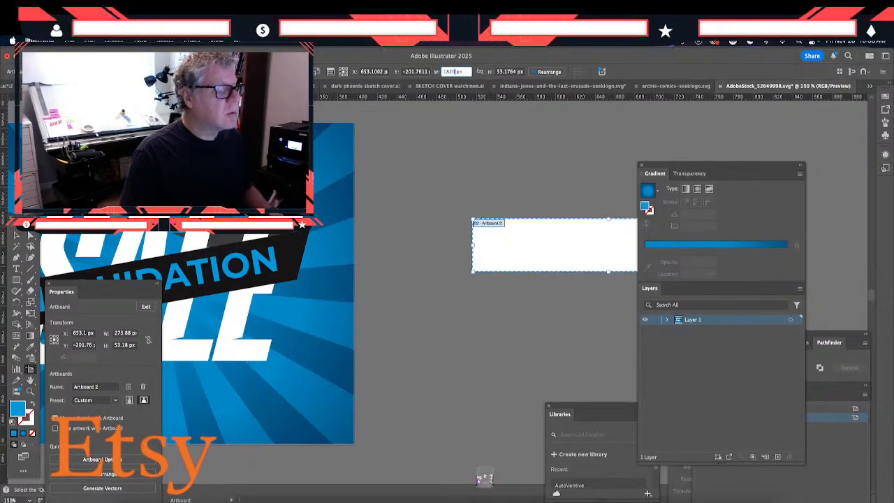
{"action": "left_click", "coordinate": [427, 499]}
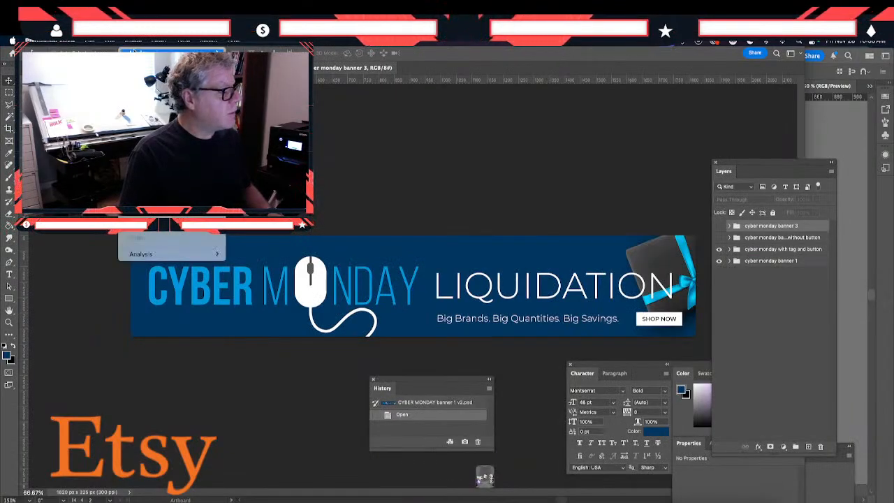
{"action": "left_click", "coordinate": [153, 127]}
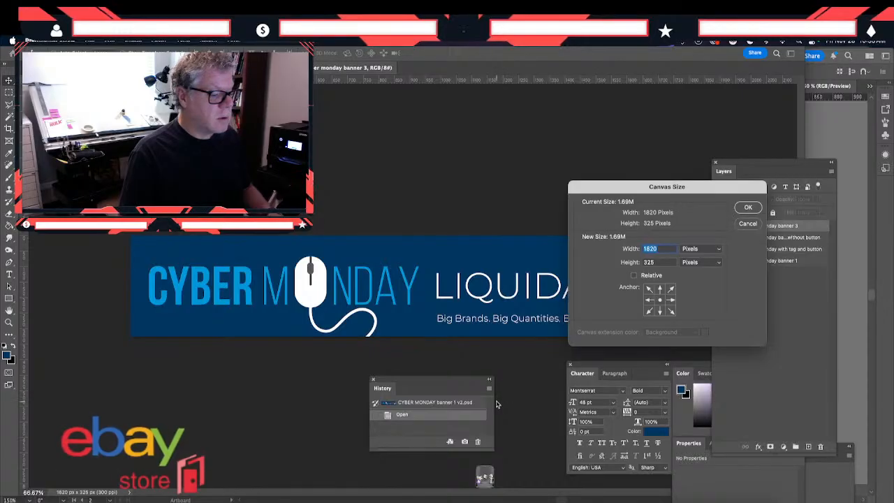
{"action": "left_click", "coordinate": [745, 224]}
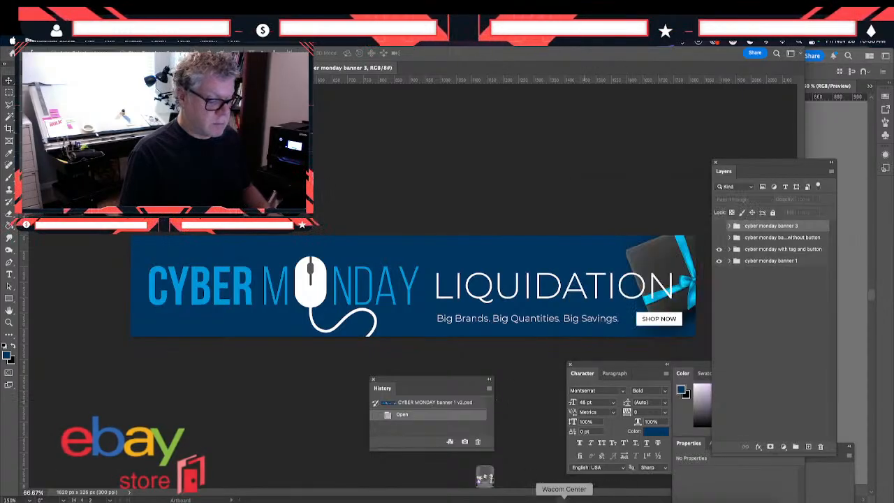
{"action": "left_click", "coordinate": [583, 498]}
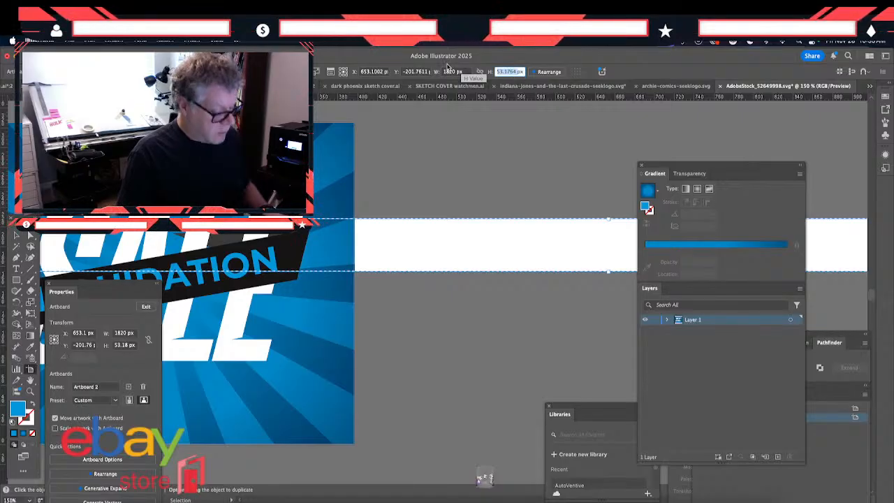
{"action": "type", "text": "325"}
{"action": "key", "text": "Return"}
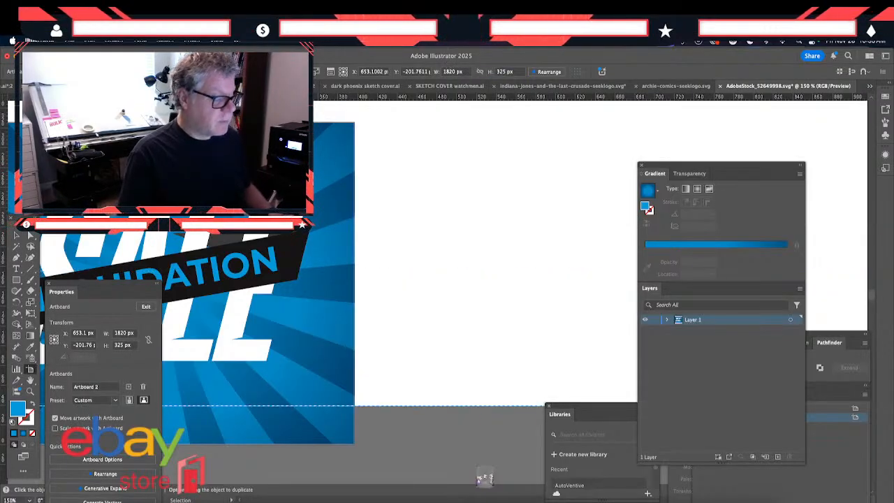
- Move the wide second artboard together with the sunburst artwork below the first artboard and leave artboard editing
{"action": "key", "text": "ctrl+minus"}
{"action": "key", "text": "ctrl+minus"}
{"action": "key", "text": "ctrl+minus"}
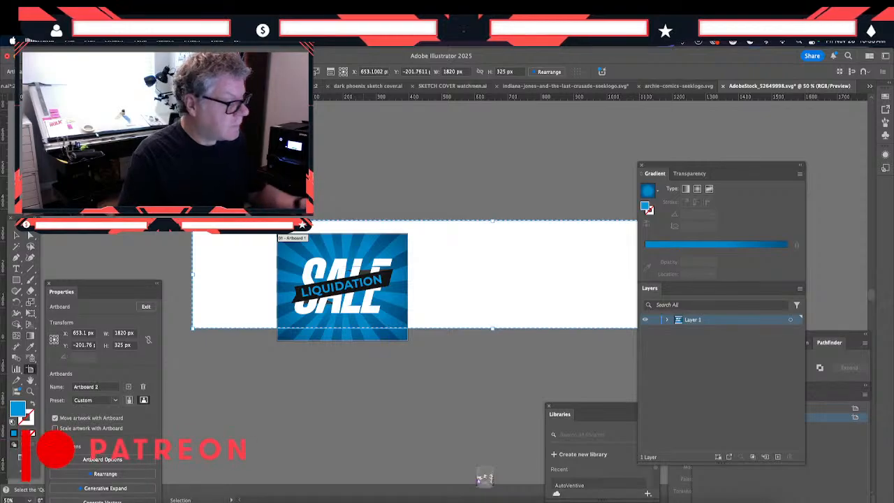
{"action": "left_click_drag", "start_coordinate": [222, 278], "coordinate": [238, 392]}
{"action": "left_click", "coordinate": [208, 273]}
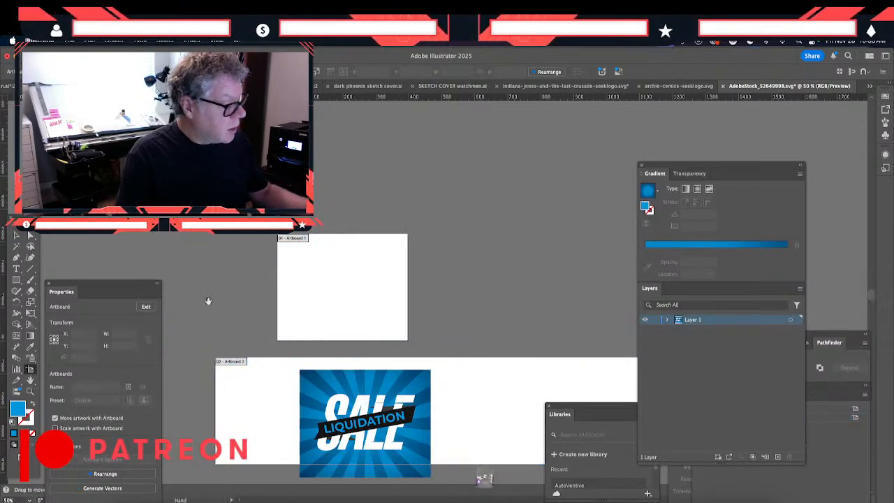
{"action": "scroll", "coordinate": [208, 301], "scroll_direction": "down", "scroll_amount": 3}
{"action": "left_click", "coordinate": [307, 352]}
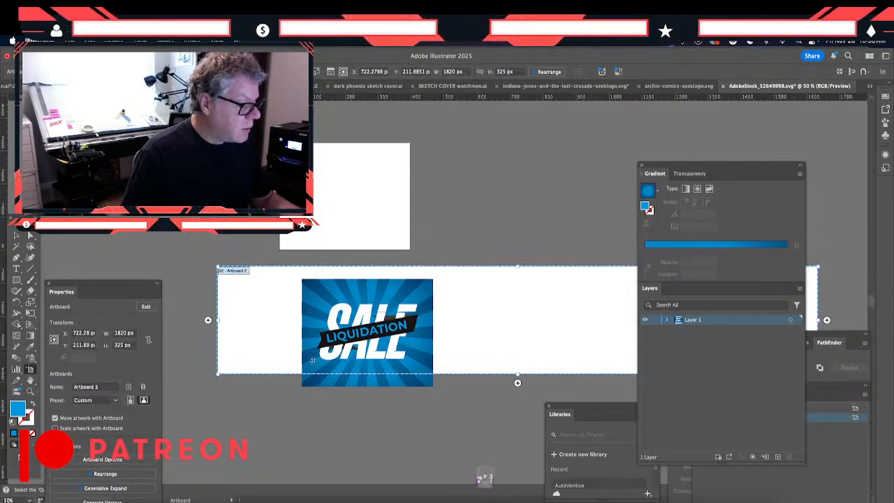
{"action": "left_click", "coordinate": [336, 395]}
{"action": "left_click", "coordinate": [16, 234]}
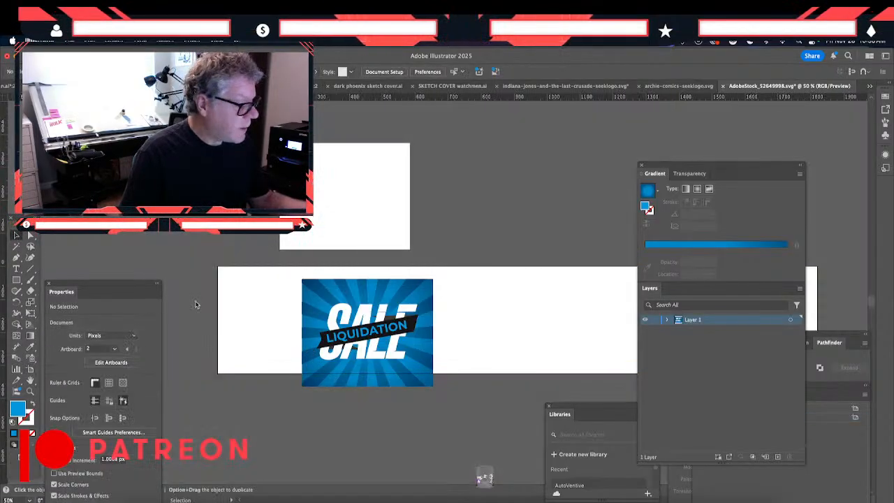
- Align the SALE sunburst group with the wide artboard's upper-left corner and stretch only its ray background to about 1816 px wide
{"action": "left_click_drag", "start_coordinate": [335, 385], "coordinate": [277, 368]}
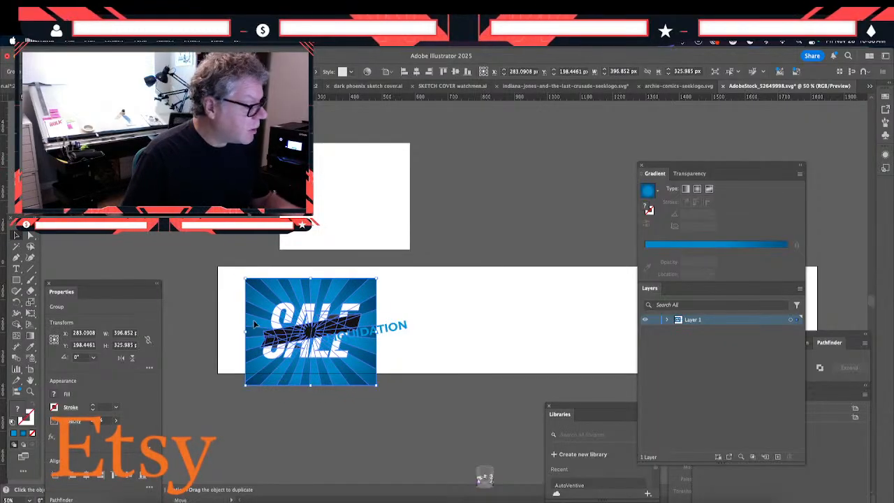
{"action": "left_click_drag", "start_coordinate": [258, 323], "coordinate": [228, 310]}
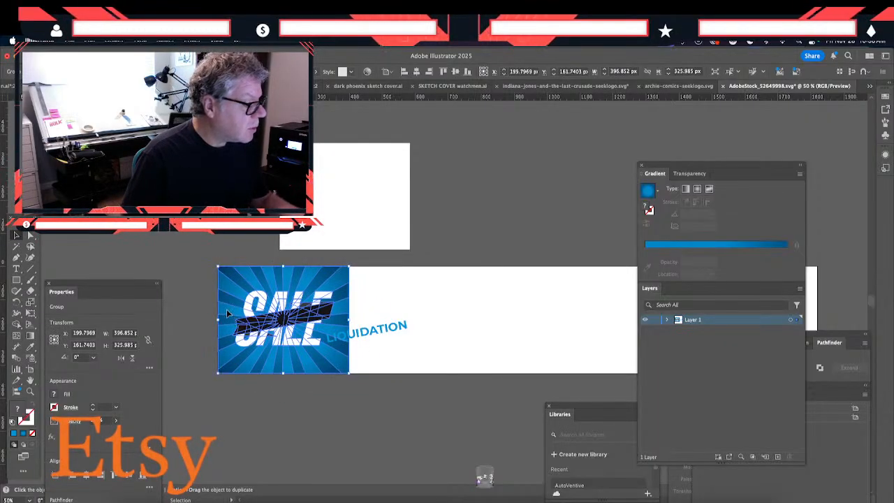
{"action": "double_click", "coordinate": [227, 309]}
{"action": "left_click_drag", "start_coordinate": [351, 319], "coordinate": [637, 319]}
{"action": "left_click_drag", "start_coordinate": [812, 381], "coordinate": [818, 388]}
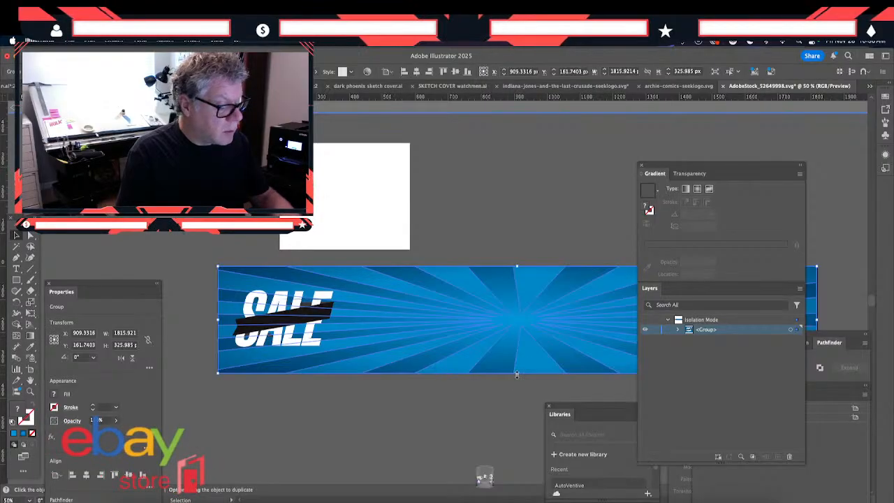
- Enlarge the ray background to about 1861 x 709 px so it extends past the artboard on all sides, and exit isolation
{"action": "left_click_drag", "start_coordinate": [437, 367], "coordinate": [370, 396]}
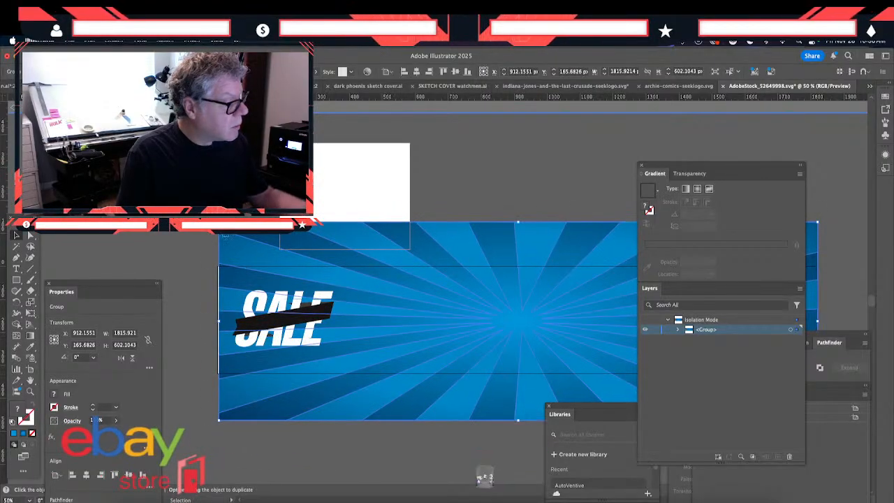
{"action": "left_click_drag", "start_coordinate": [218, 222], "coordinate": [203, 185]}
{"action": "left_click_drag", "start_coordinate": [212, 281], "coordinate": [212, 300]}
{"action": "double_click", "coordinate": [187, 284]}
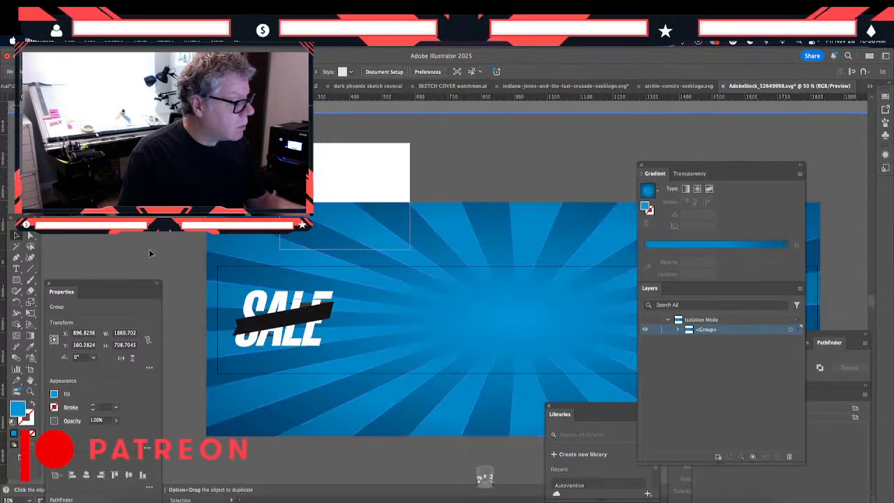
- Enlarge the SALE lettering with its black ribbon to about 505 x 280 px and center it over the sunburst
{"action": "left_click", "coordinate": [351, 333]}
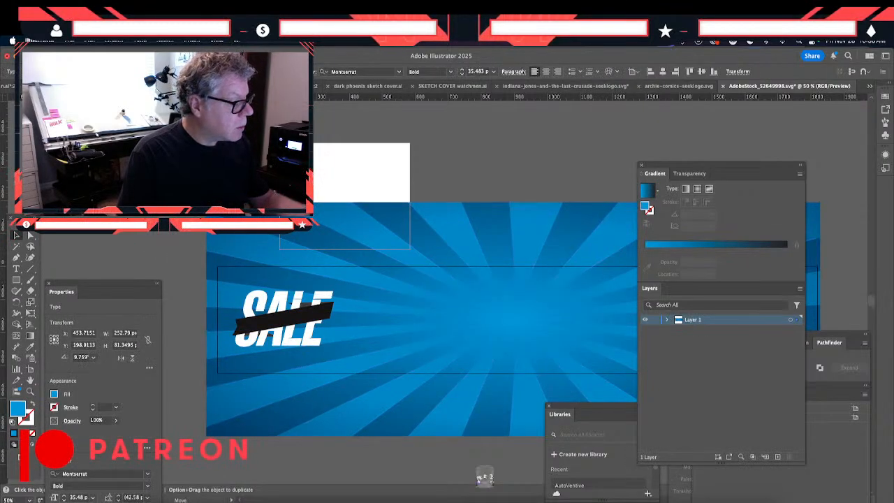
{"action": "left_click", "coordinate": [293, 348]}
{"action": "left_click_drag", "start_coordinate": [312, 369], "coordinate": [430, 298]}
{"action": "double_click", "coordinate": [206, 297]}
{"action": "left_click_drag", "start_coordinate": [359, 246], "coordinate": [292, 209]}
{"action": "left_click_drag", "start_coordinate": [323, 270], "coordinate": [349, 283]}
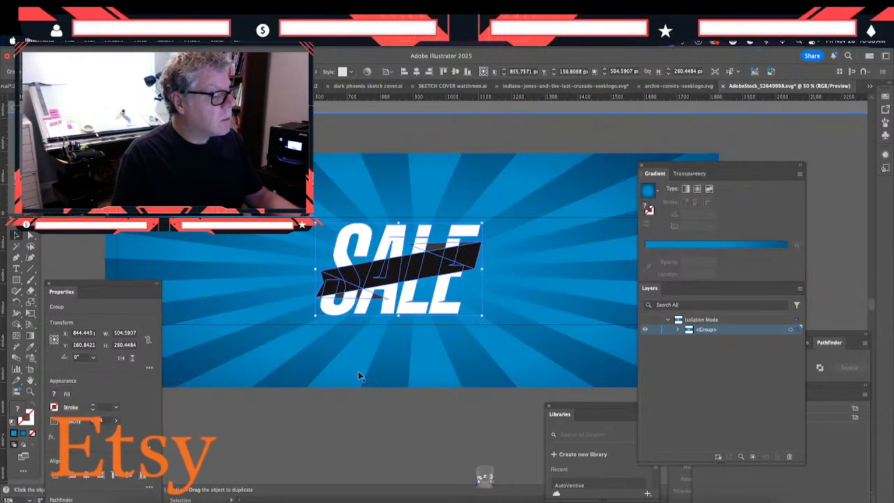
{"action": "left_click", "coordinate": [368, 424]}
- Move the Gradient panel off the artwork and place the LIQUIDATION text, at about 56 pt, on the enlarged black ribbon
{"action": "left_click_drag", "start_coordinate": [657, 166], "coordinate": [712, 431]}
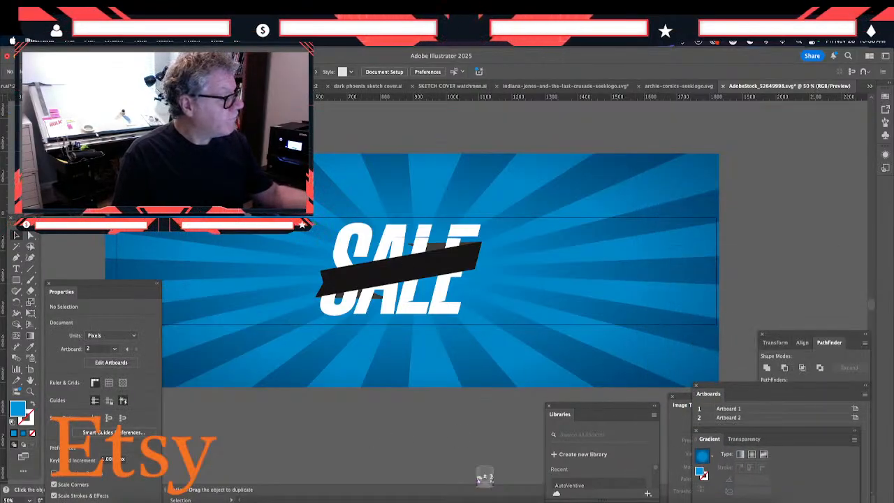
{"action": "left_click_drag", "start_coordinate": [88, 121], "coordinate": [466, 288]}
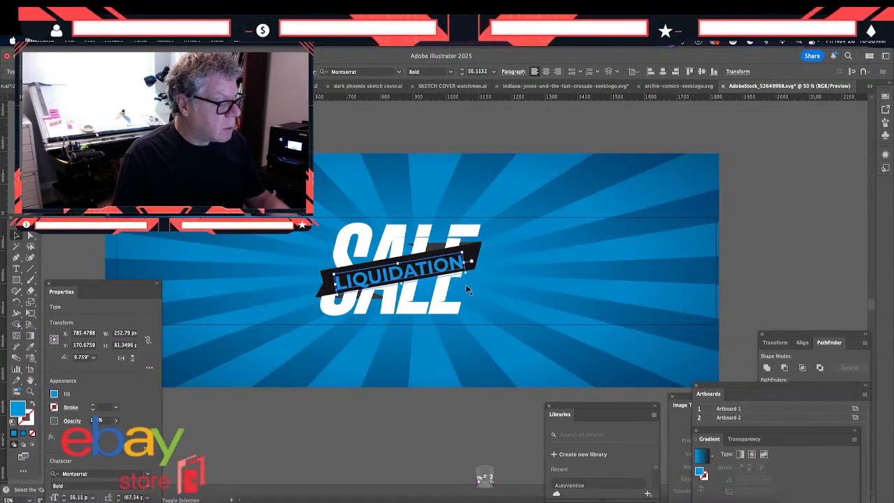
{"action": "left_click_drag", "start_coordinate": [359, 283], "coordinate": [361, 277]}
- Isolate the SALE lettering and ribbon group and stretch it horizontally to about 1262 px wide
{"action": "left_click", "coordinate": [439, 315]}
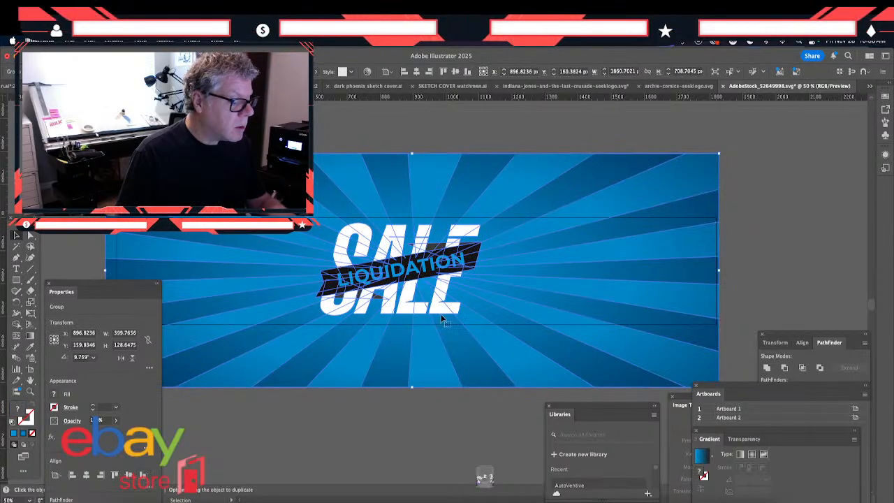
{"action": "double_click", "coordinate": [439, 313]}
{"action": "left_click", "coordinate": [437, 313]}
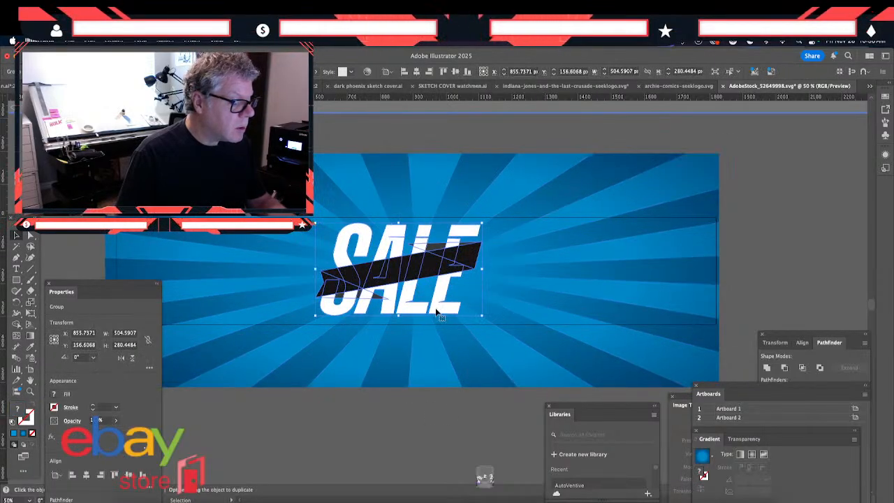
{"action": "left_click_drag", "start_coordinate": [485, 278], "coordinate": [666, 314]}
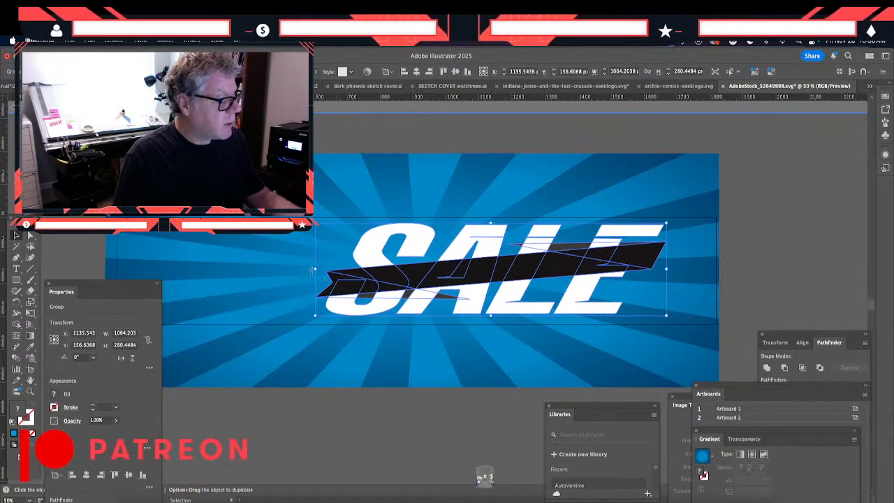
{"action": "left_click_drag", "start_coordinate": [311, 269], "coordinate": [250, 279]}
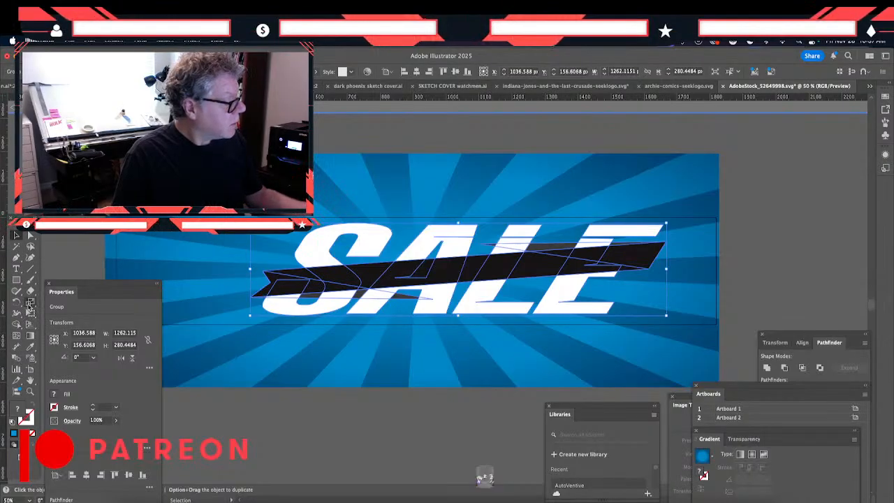
- Scale the stretched SALE lettering and ribbon down to about 1004 x 223 px, center them in the banner and exit isolation
{"action": "left_click", "coordinate": [30, 304]}
{"action": "left_click_drag", "start_coordinate": [457, 216], "coordinate": [527, 230]}
{"action": "left_click_drag", "start_coordinate": [656, 227], "coordinate": [658, 229]}
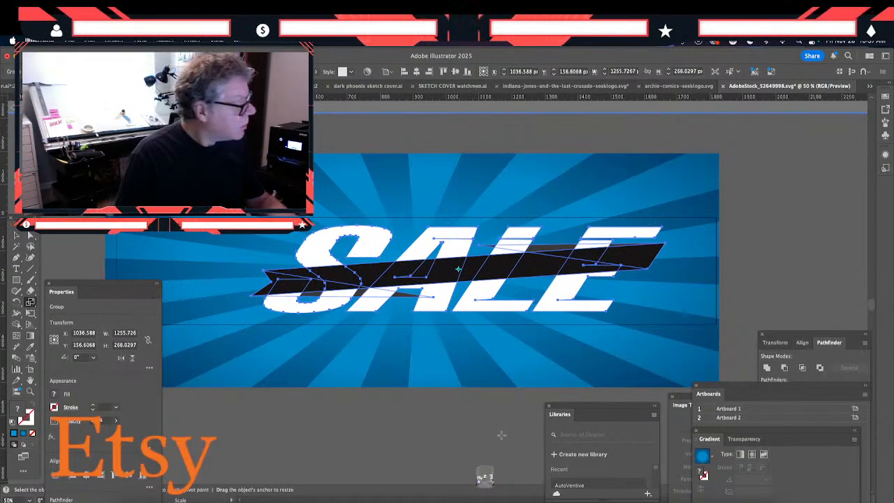
{"action": "left_click_drag", "start_coordinate": [30, 303], "coordinate": [65, 315]}
{"action": "mouse_move", "coordinate": [453, 225]}
{"action": "left_mouse_down"}
{"action": "mouse_move", "coordinate": [440, 235]}
{"action": "mouse_move", "coordinate": [448, 224]}
{"action": "left_mouse_up"}
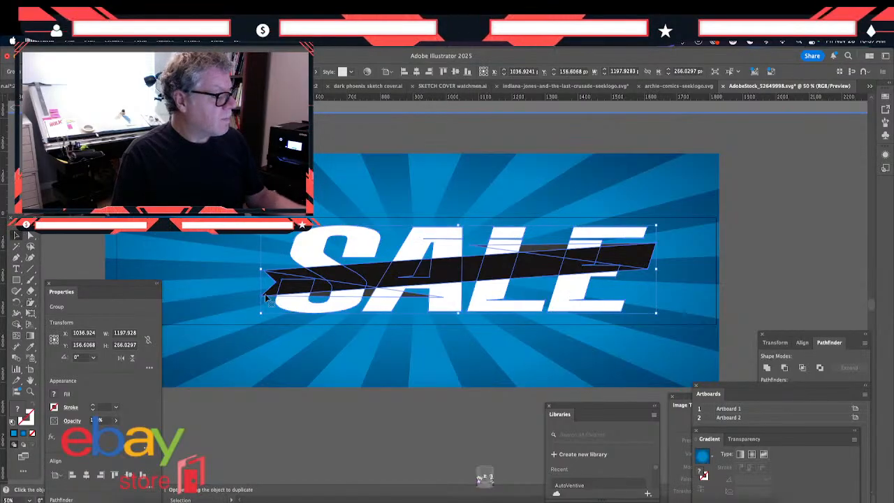
{"action": "left_click_drag", "start_coordinate": [296, 297], "coordinate": [273, 297]}
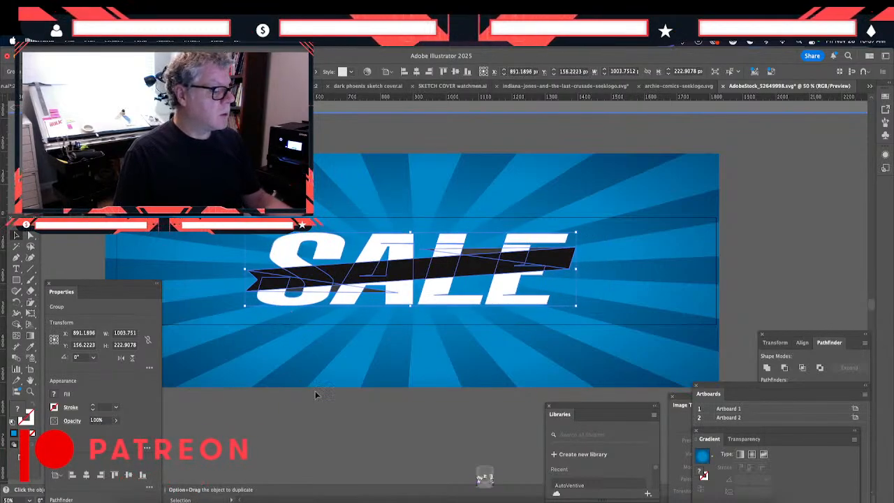
{"action": "left_click", "coordinate": [319, 414]}
- Enlarge the LIQUIDATION text on the black ribbon to about 64 pt
{"action": "left_click_drag", "start_coordinate": [257, 287], "coordinate": [295, 370]}
{"action": "left_click", "coordinate": [222, 231]}
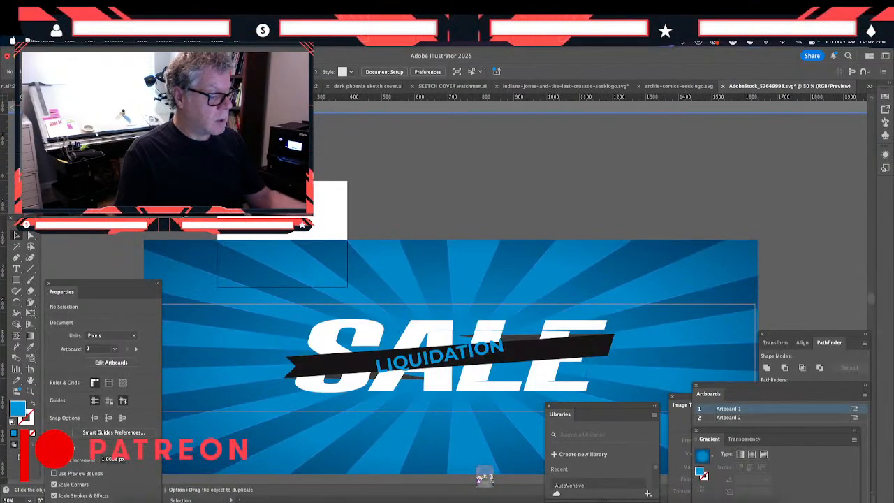
{"action": "key", "text": "ctrl+a"}
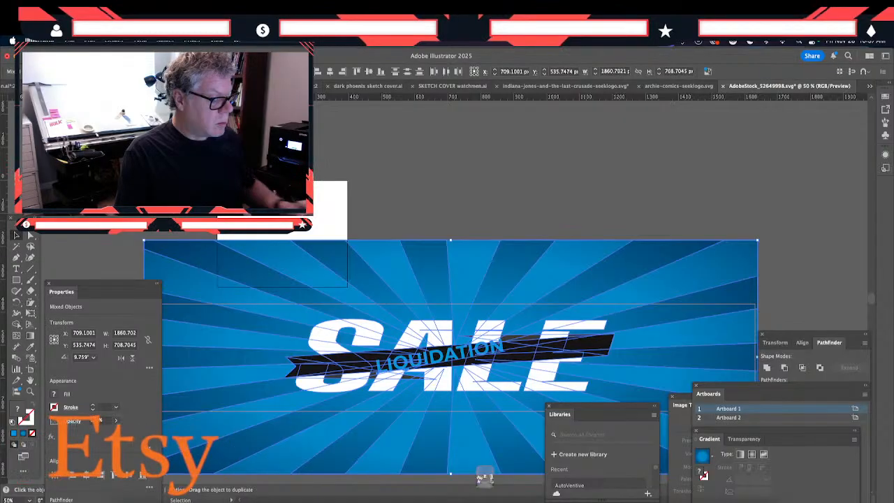
{"action": "key", "text": "super+shift+a"}
{"action": "left_click", "coordinate": [398, 368]}
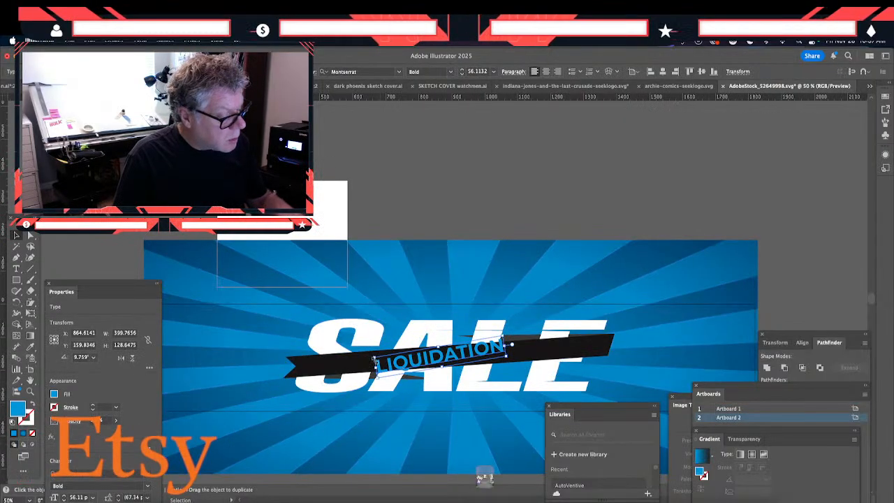
{"action": "left_click_drag", "start_coordinate": [375, 360], "coordinate": [347, 359]}
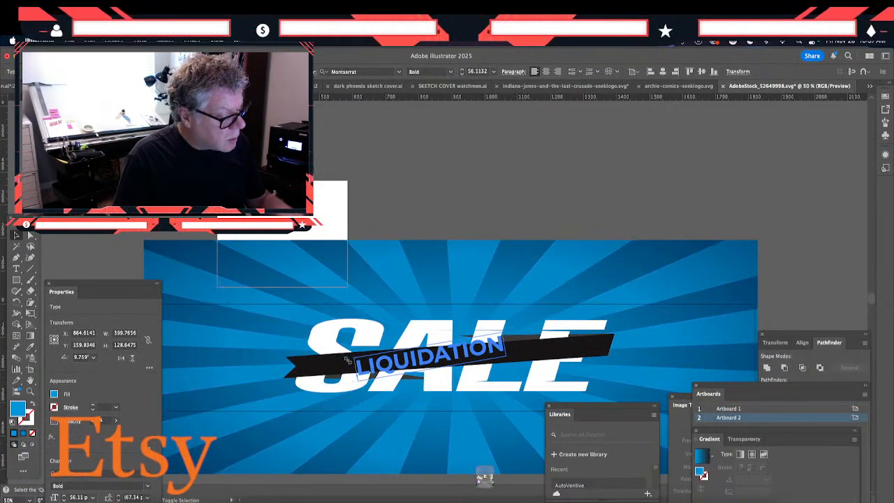
- Isolate the main black ribbon path and stretch it downward to about 159 px high
{"action": "double_click", "coordinate": [313, 375]}
{"action": "left_click", "coordinate": [314, 375]}
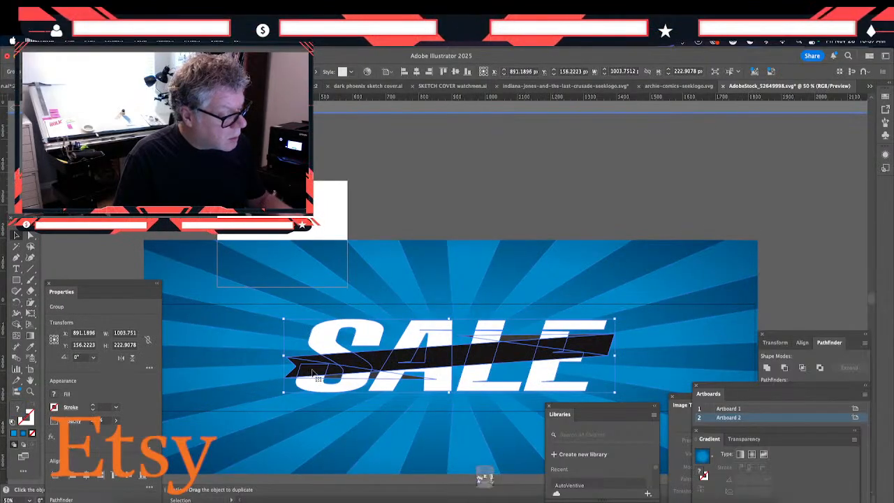
{"action": "double_click", "coordinate": [314, 375]}
{"action": "left_click", "coordinate": [313, 375]}
{"action": "left_click", "coordinate": [313, 374]}
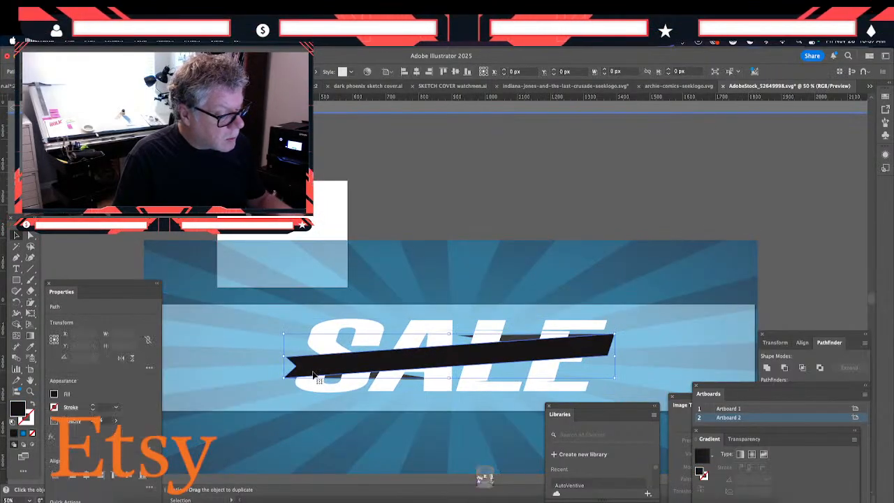
{"action": "left_click_drag", "start_coordinate": [449, 379], "coordinate": [453, 386]}
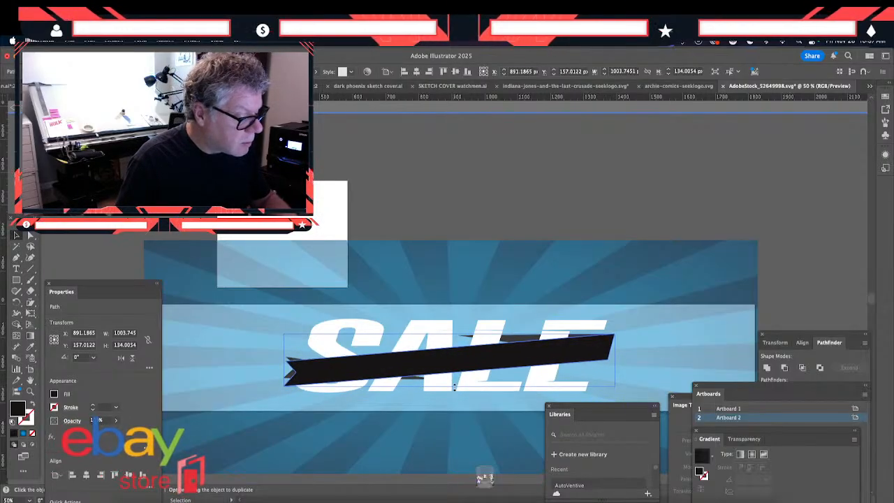
- Move the dark fold shape at the ribbon's left end slightly down and stretch it to about 85 px high
{"action": "left_click", "coordinate": [290, 376]}
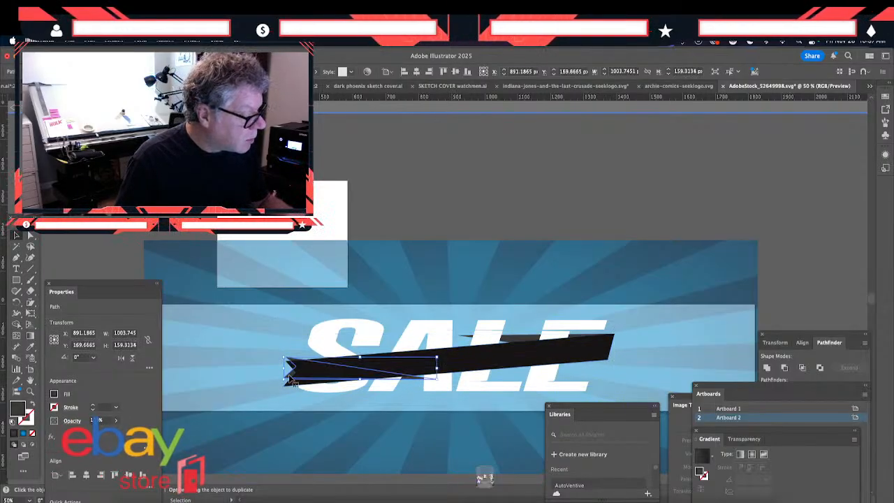
{"action": "double_click", "coordinate": [289, 379]}
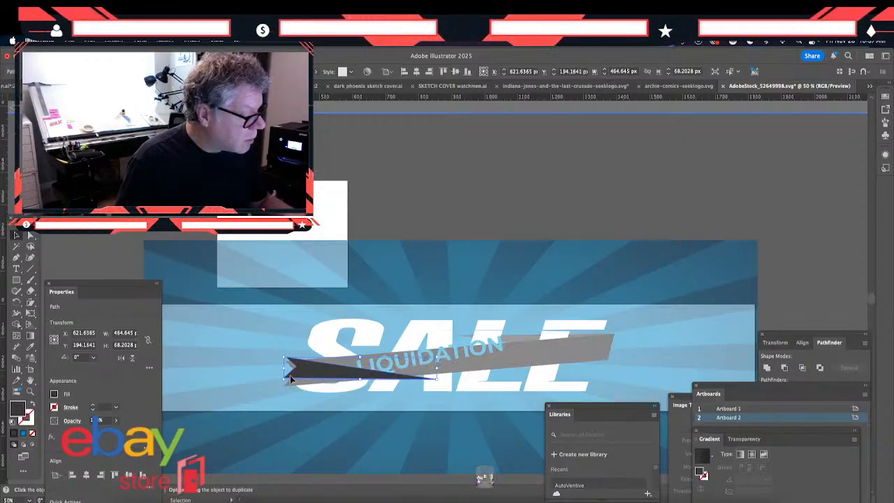
{"action": "left_click_drag", "start_coordinate": [290, 375], "coordinate": [291, 380]}
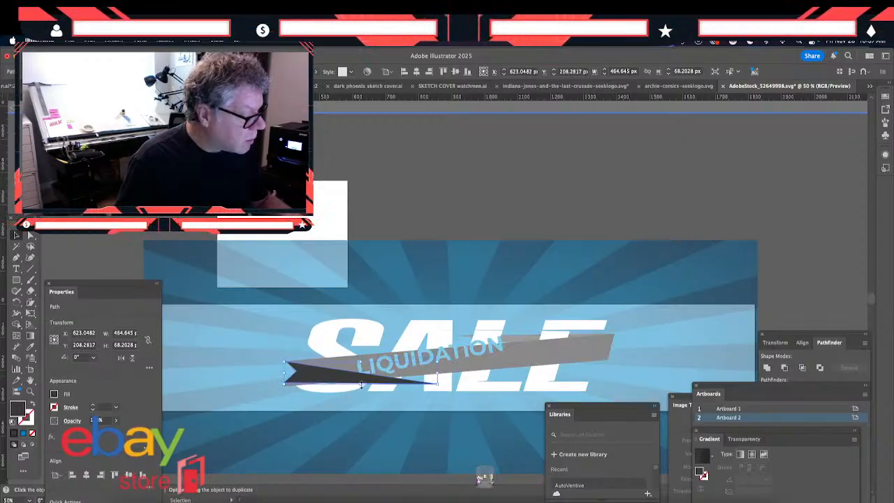
{"action": "left_click_drag", "start_coordinate": [361, 384], "coordinate": [360, 391]}
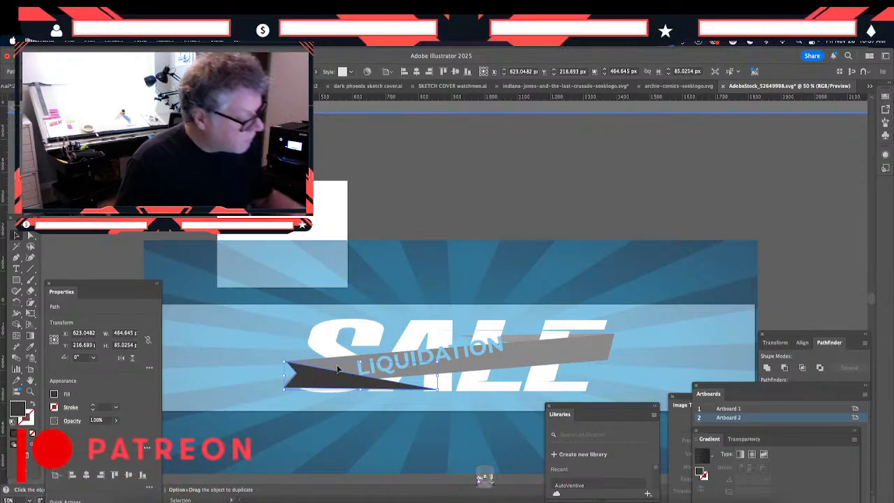
{"action": "key", "text": "super+h"}
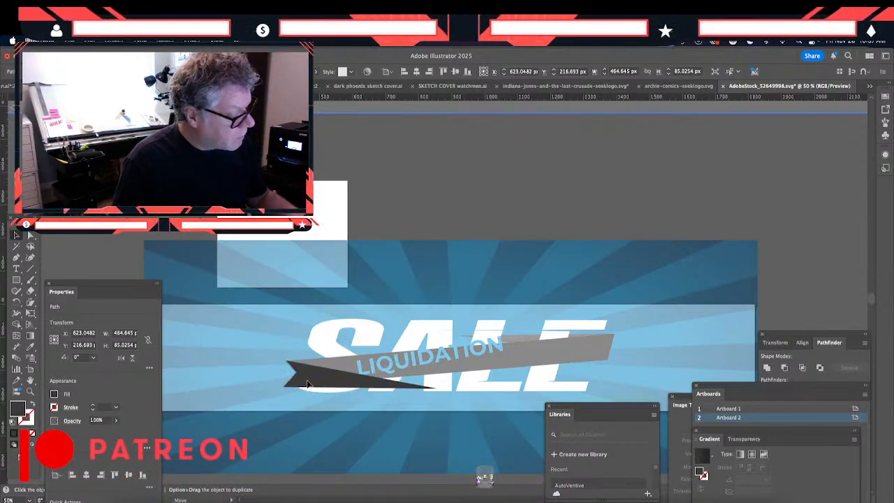
- Shift the SALE lettering and ribbon group slightly down in the banner and exit isolation
{"action": "left_click", "coordinate": [514, 337]}
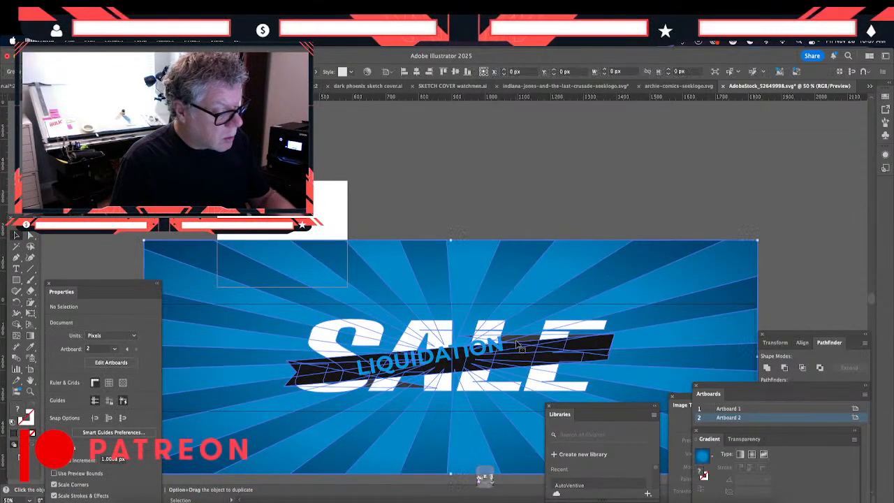
{"action": "double_click", "coordinate": [508, 340]}
{"action": "left_click", "coordinate": [512, 340]}
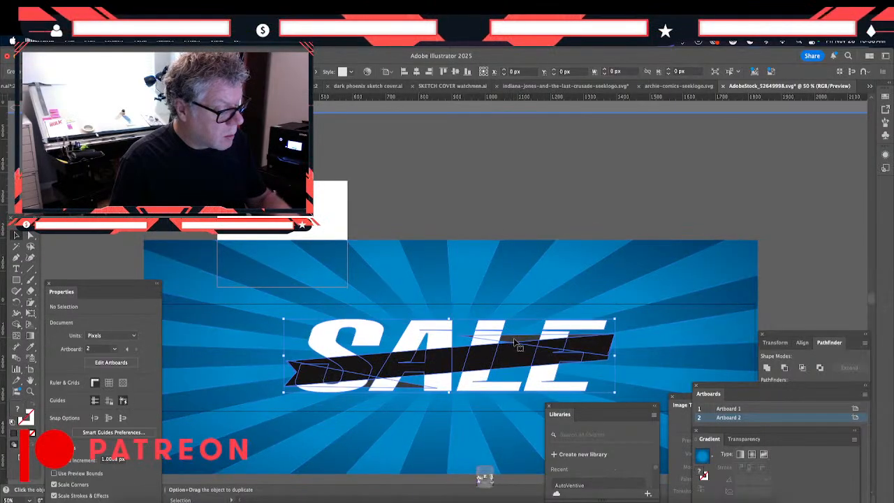
{"action": "left_click_drag", "start_coordinate": [512, 339], "coordinate": [512, 344]}
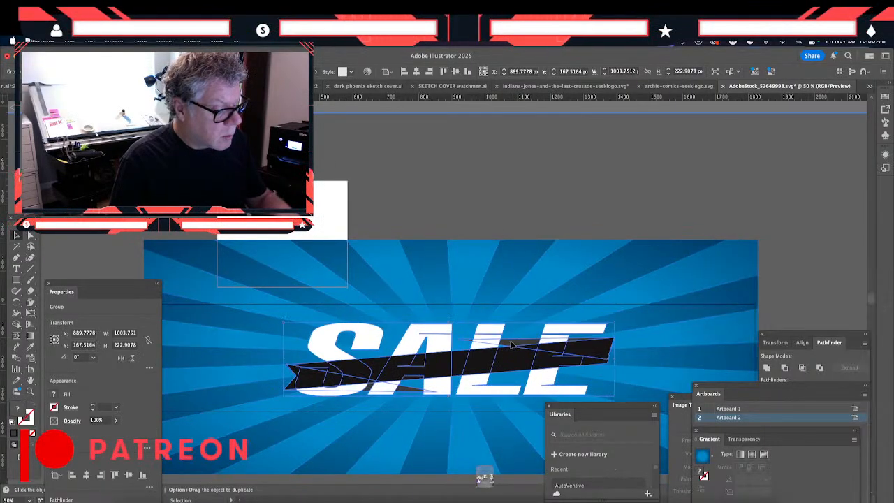
{"action": "double_click", "coordinate": [512, 346]}
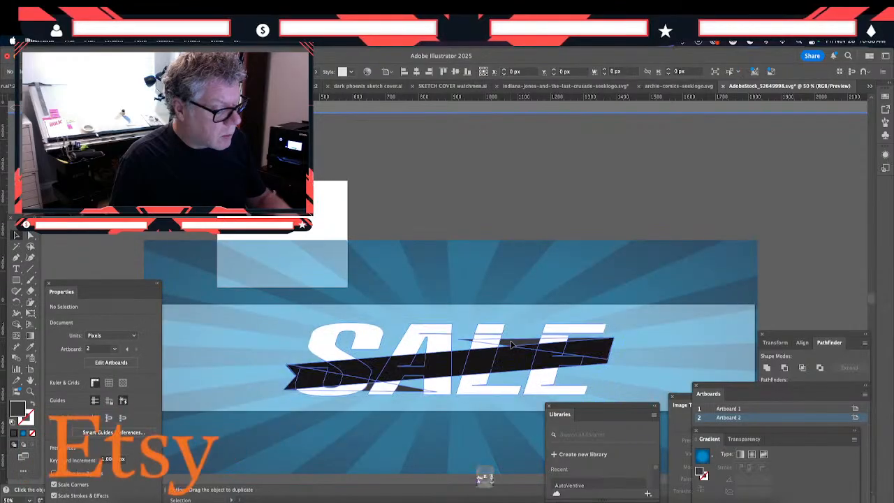
{"action": "left_click", "coordinate": [512, 346]}
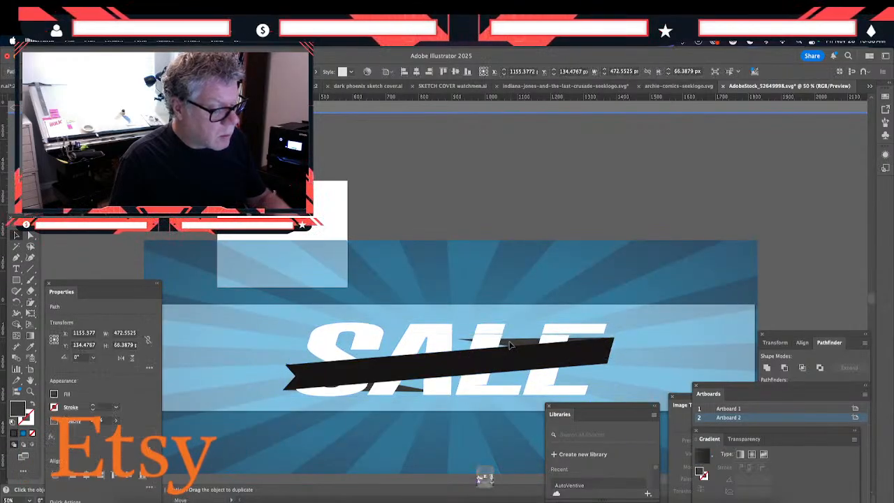
{"action": "left_click_drag", "start_coordinate": [509, 345], "coordinate": [550, 353]}
{"action": "double_click", "coordinate": [311, 286]}
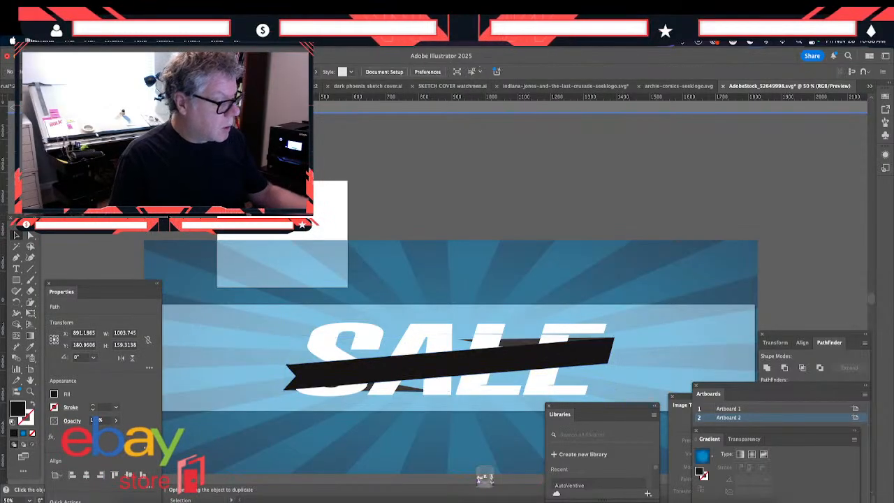
- Enlarge the LIQUIDATION text to about 70 pt and rotate it to about 4.3° to follow the ribbon's slope
{"action": "left_click", "coordinate": [369, 375]}
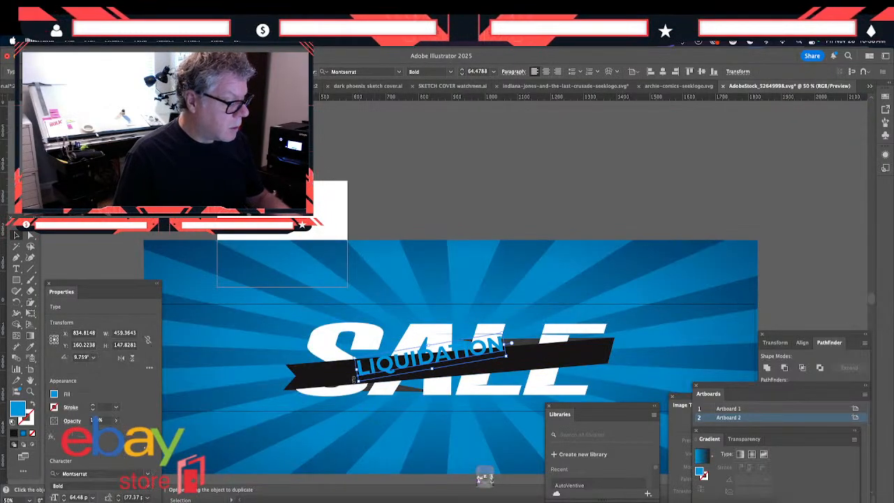
{"action": "left_click_drag", "start_coordinate": [354, 382], "coordinate": [372, 376]}
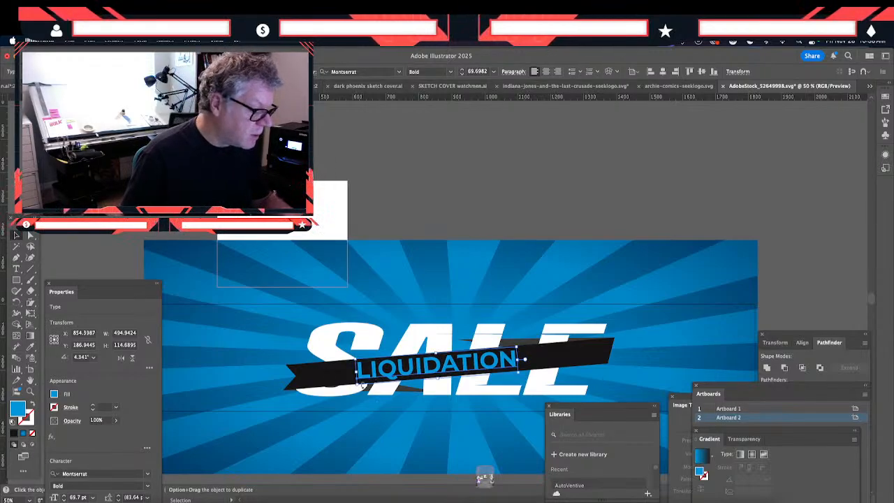
- Isolate the ribbon's left fold shape, resize it to about 466 x 82 px to meet the ribbon's notched end, and exit isolation
{"action": "left_click", "coordinate": [298, 385]}
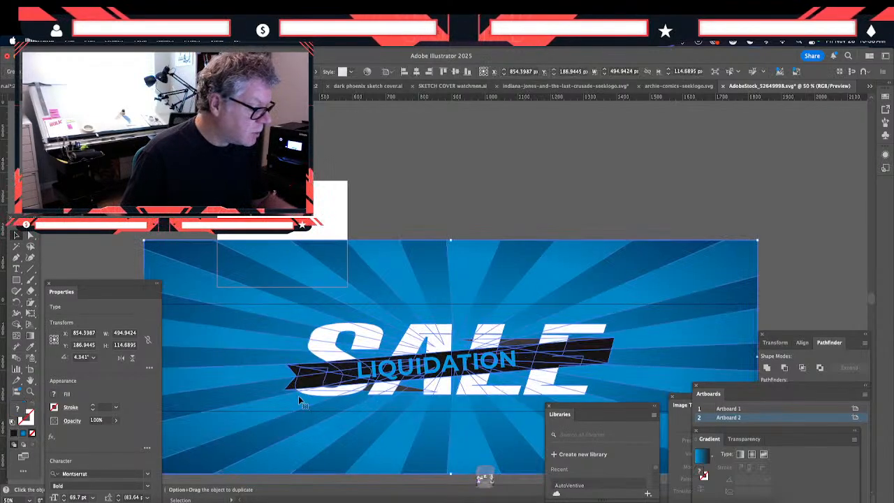
{"action": "double_click", "coordinate": [301, 386]}
{"action": "left_click", "coordinate": [301, 385]}
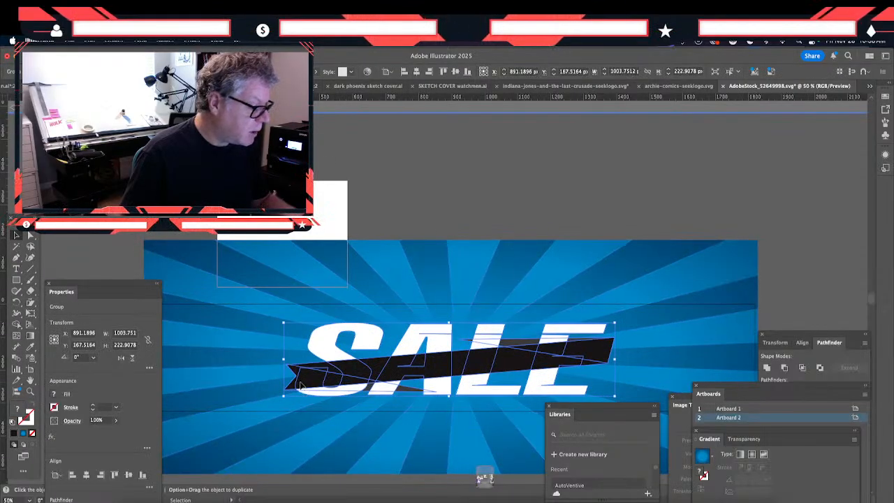
{"action": "double_click", "coordinate": [301, 385]}
{"action": "left_click", "coordinate": [300, 385]}
{"action": "double_click", "coordinate": [298, 378]}
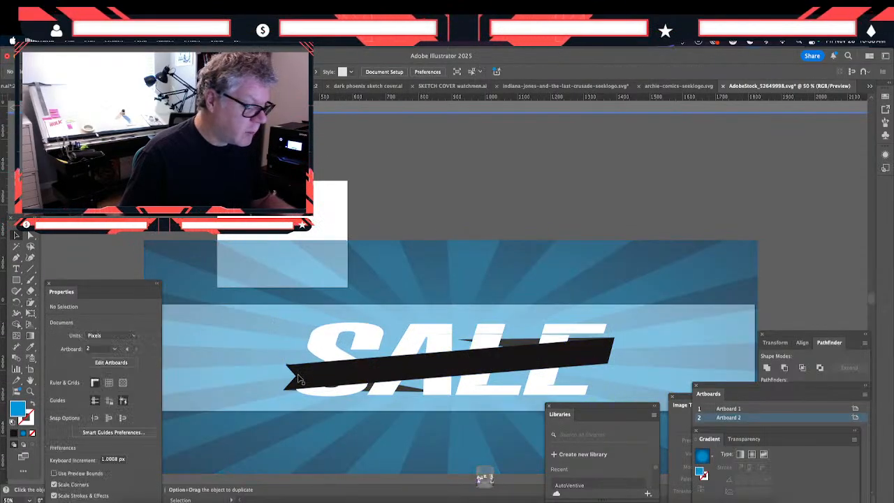
{"action": "left_click", "coordinate": [298, 379]}
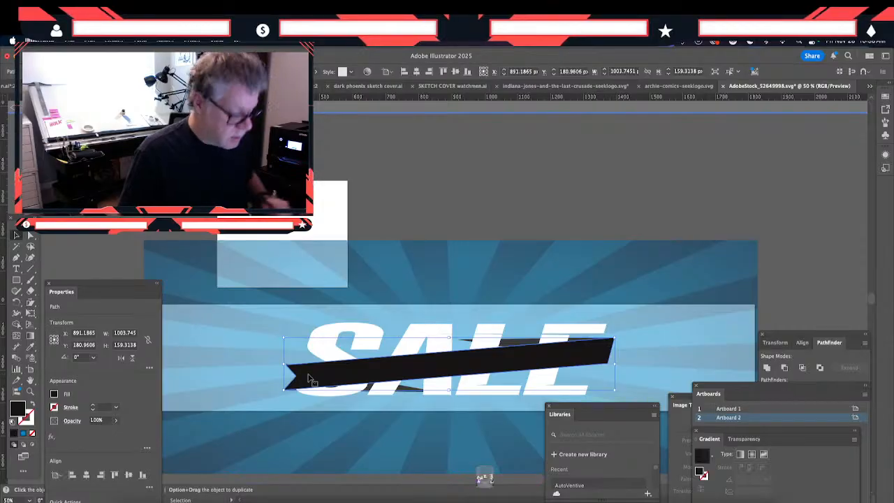
{"action": "key", "text": "super+equal"}
{"action": "key", "text": "super+equal"}
{"action": "key", "text": "space"}
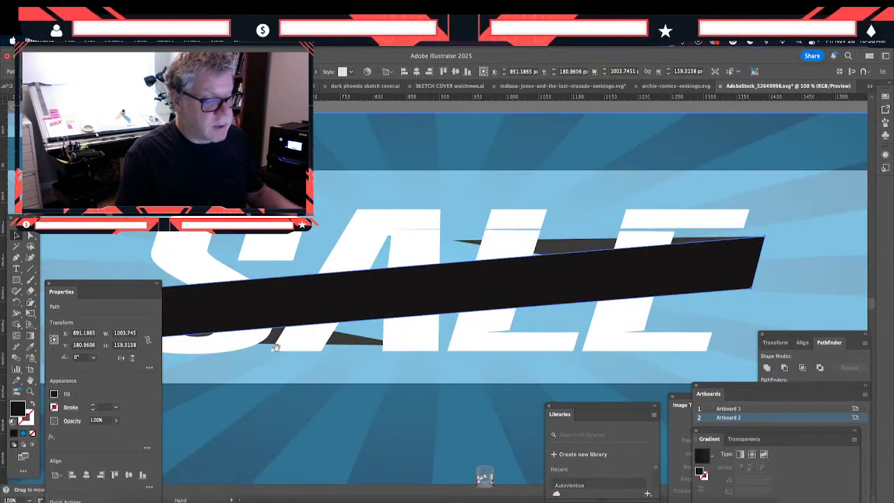
{"action": "left_click_drag", "start_coordinate": [275, 347], "coordinate": [485, 354]}
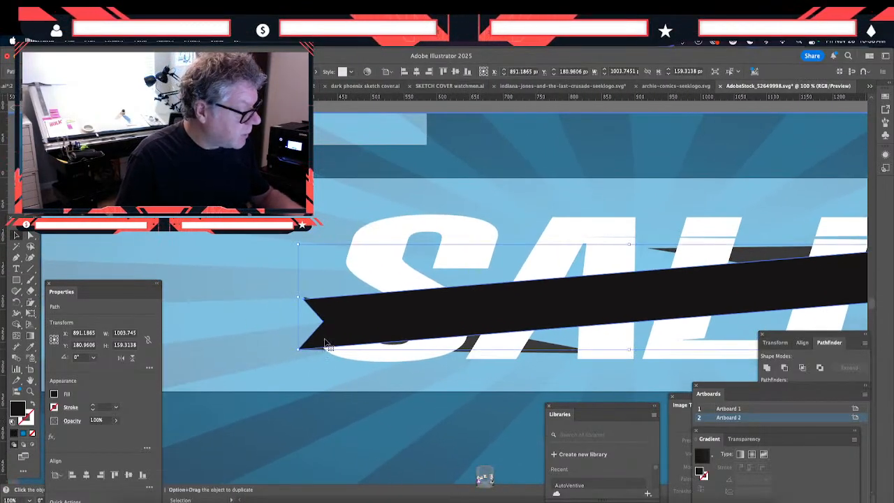
{"action": "left_click", "coordinate": [546, 351]}
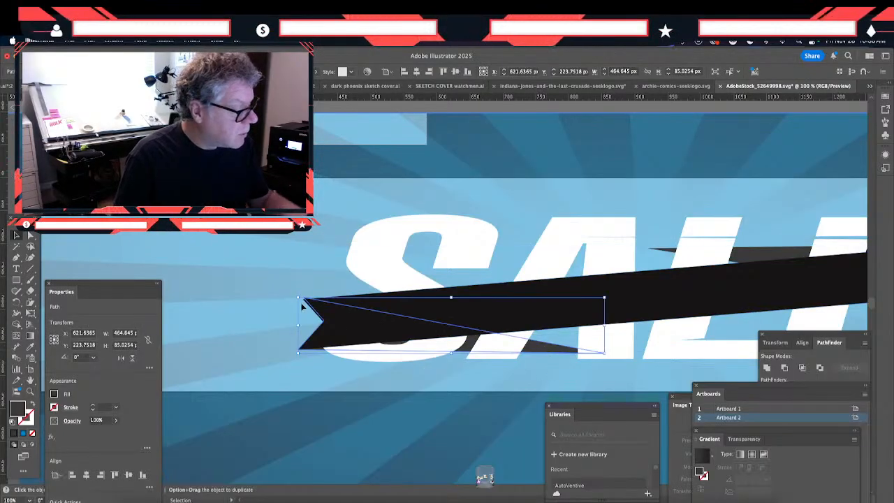
{"action": "left_click_drag", "start_coordinate": [298, 297], "coordinate": [298, 299]}
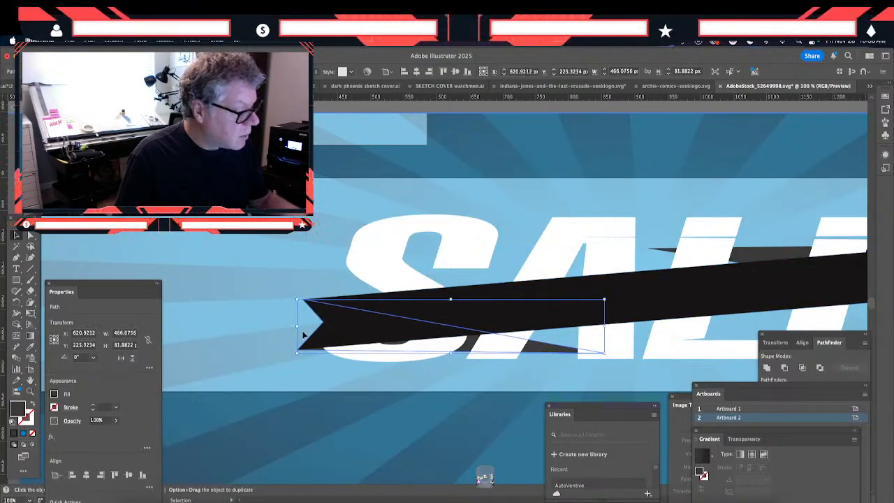
{"action": "left_click", "coordinate": [279, 356]}
{"action": "left_click_drag", "start_coordinate": [235, 394], "coordinate": [197, 398]}
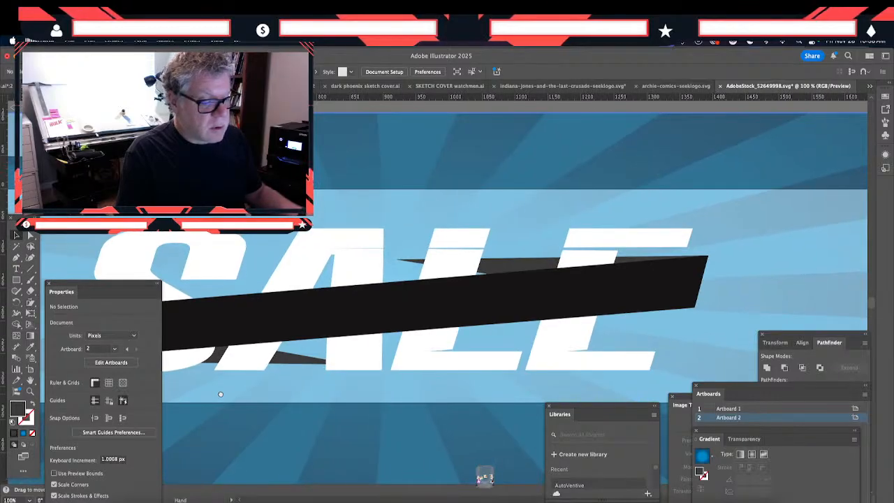
{"action": "double_click", "coordinate": [272, 434]}
{"action": "key", "text": "space"}
{"action": "key", "text": "super+minus"}
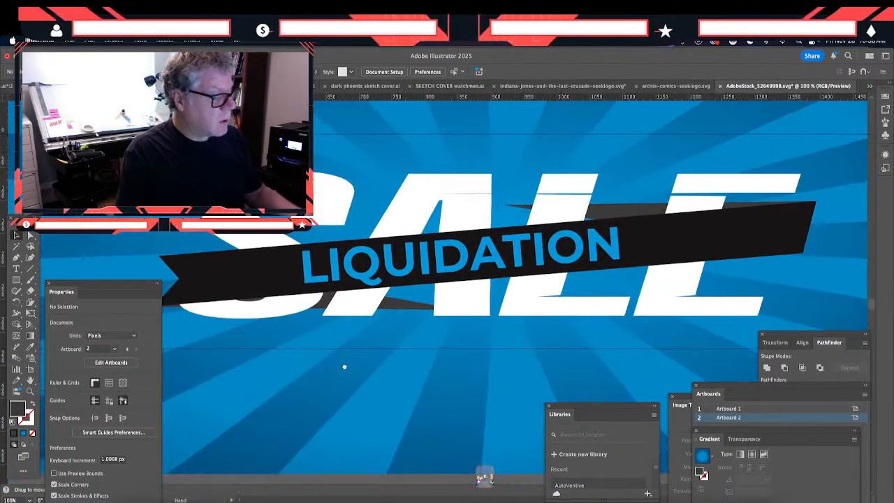
{"action": "key", "text": "super+minus"}
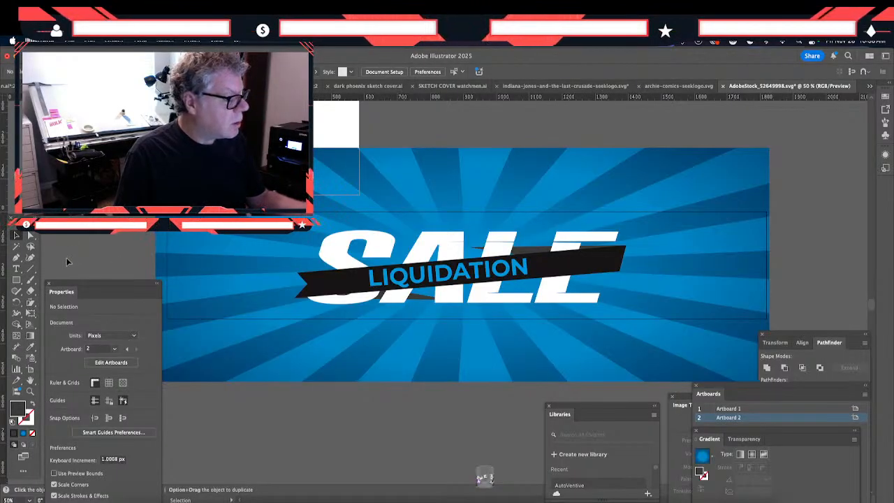
- Draw a rectangle 1820 px wide and 325 px high
{"action": "left_click", "coordinate": [16, 279]}
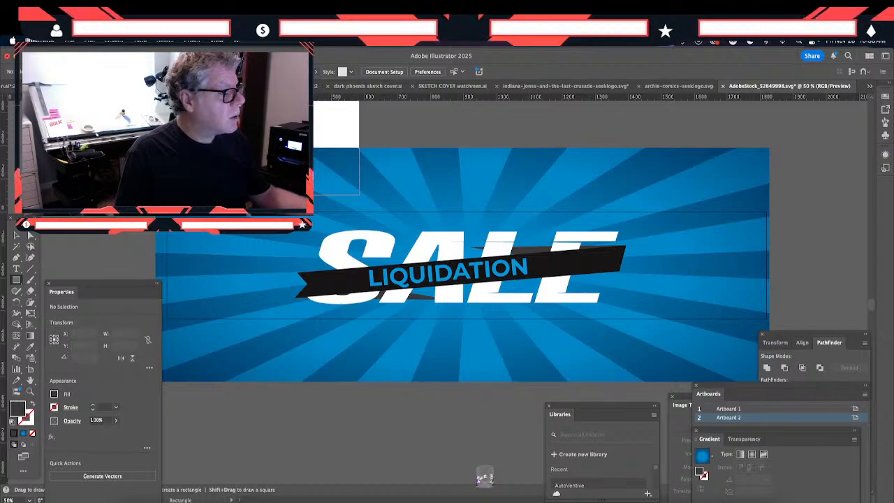
{"action": "left_click", "coordinate": [525, 401]}
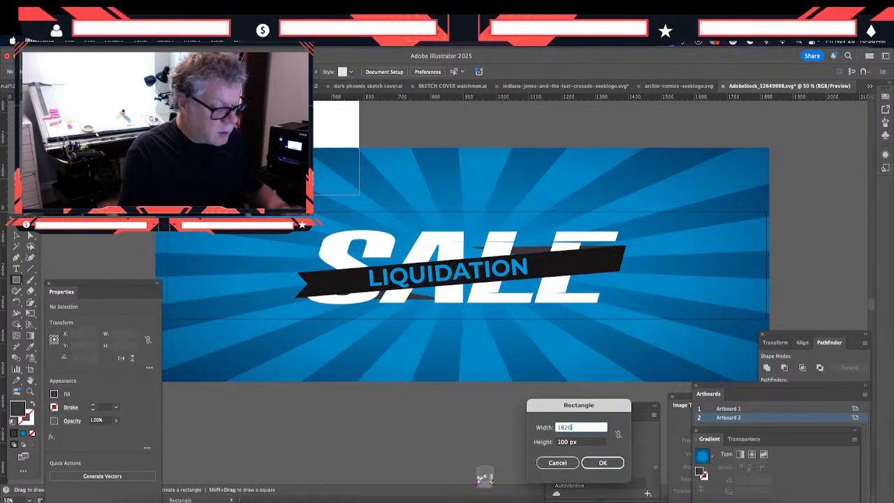
{"action": "key", "text": "Tab"}
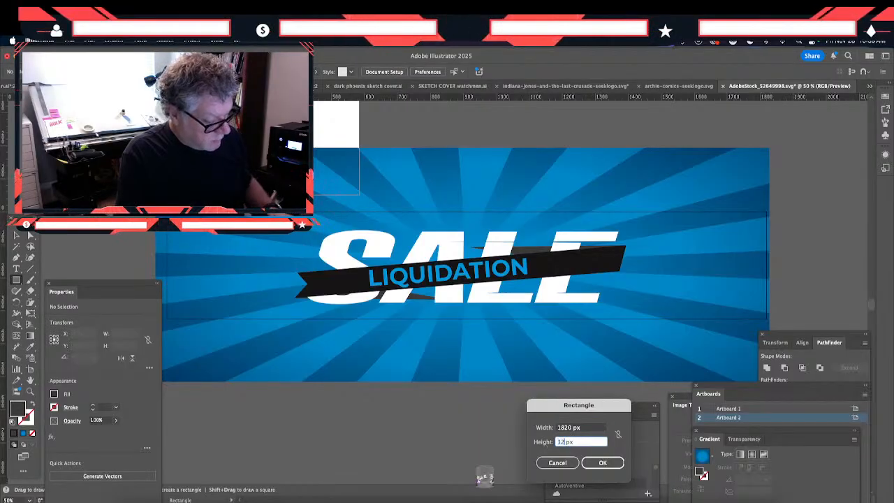
{"action": "type", "text": "325"}
{"action": "key", "text": "Return"}
- Move the dark rectangle over the artwork so that it exactly covers the second artboard
{"action": "left_click", "coordinate": [17, 236]}
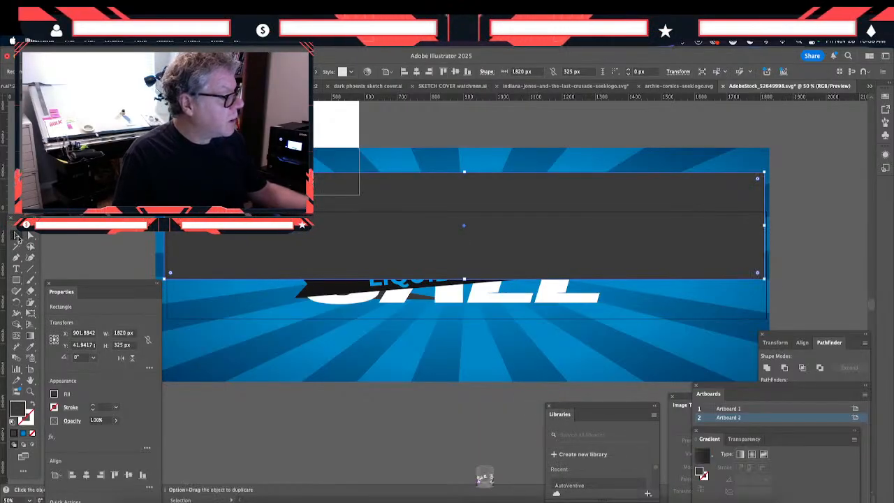
{"action": "left_click_drag", "start_coordinate": [187, 258], "coordinate": [183, 300]}
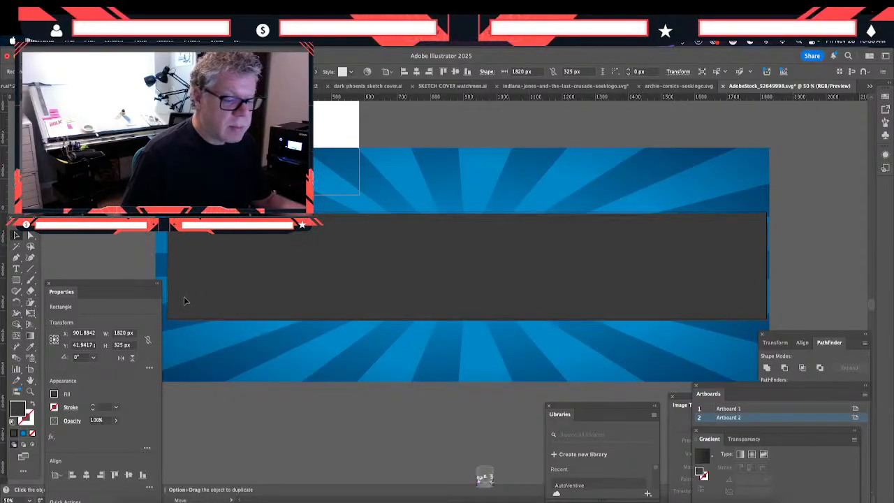
{"action": "left_click_drag", "start_coordinate": [183, 300], "coordinate": [183, 300]}
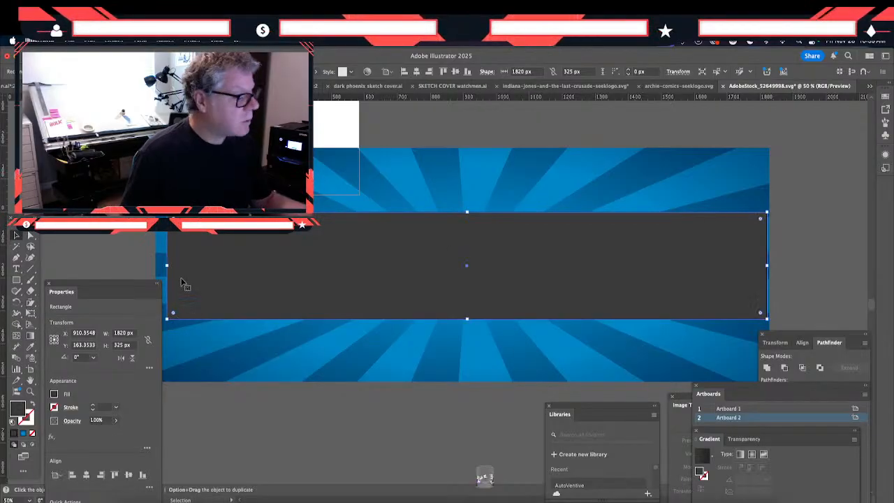
- Select all the artwork and make a clipping mask with the rectangle to crop it to the banner
{"action": "key", "text": "super+a"}
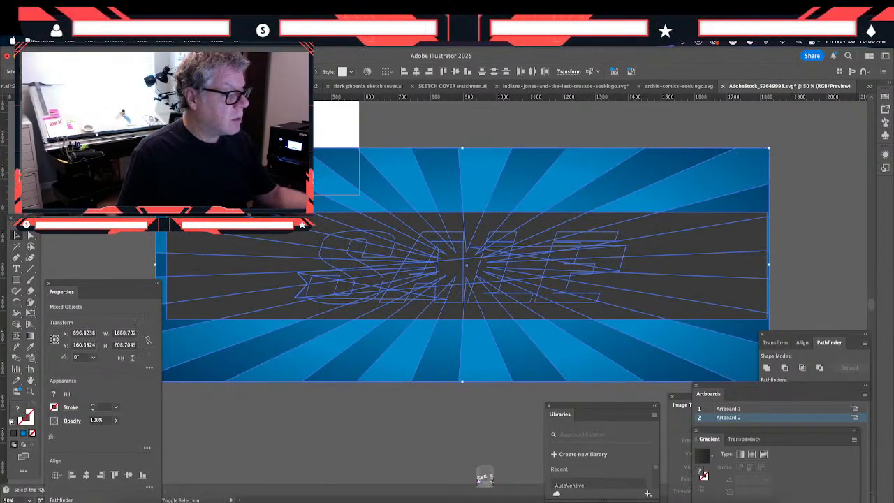
{"action": "key", "text": "super+shift+a"}
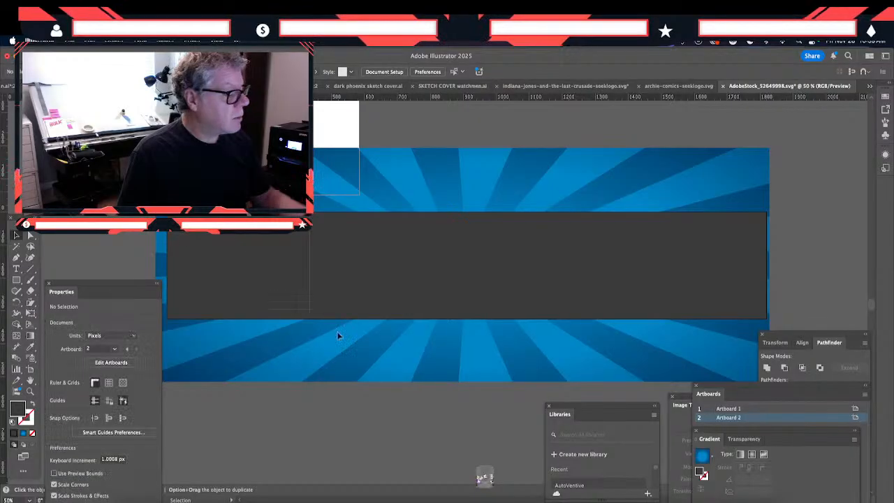
{"action": "key", "text": "super+a"}
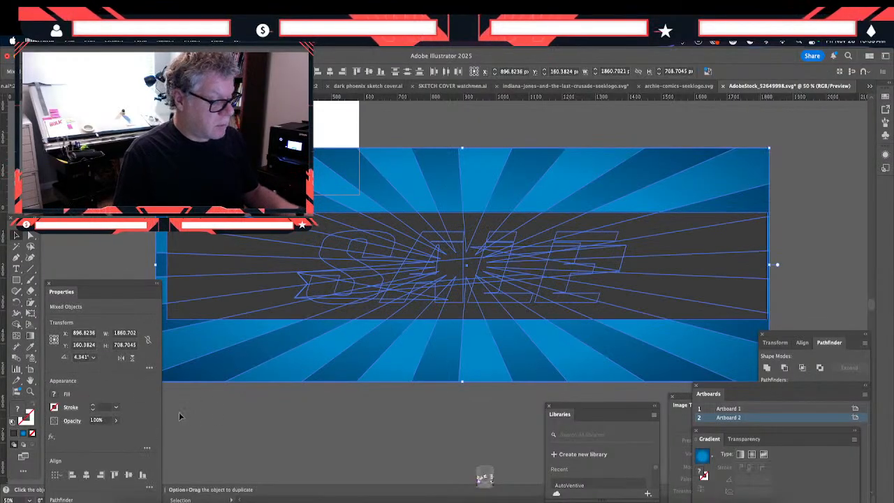
{"action": "left_click", "coordinate": [112, 39]}
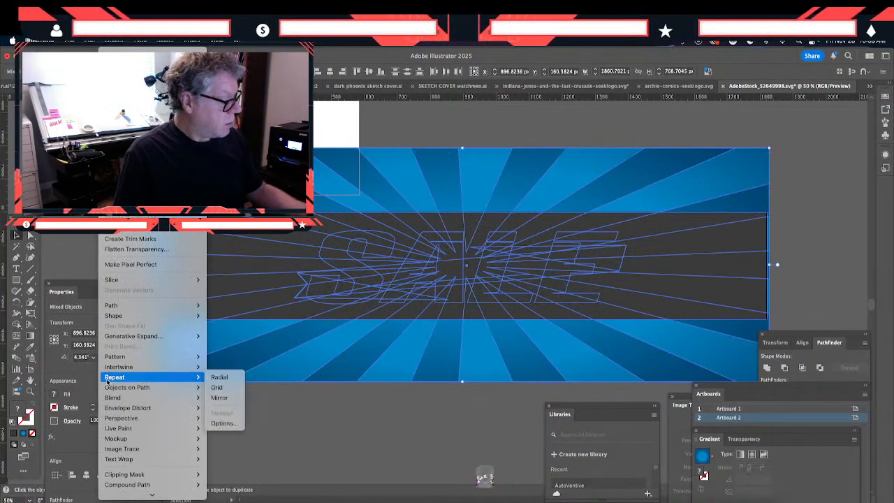
{"action": "left_click", "coordinate": [213, 474]}
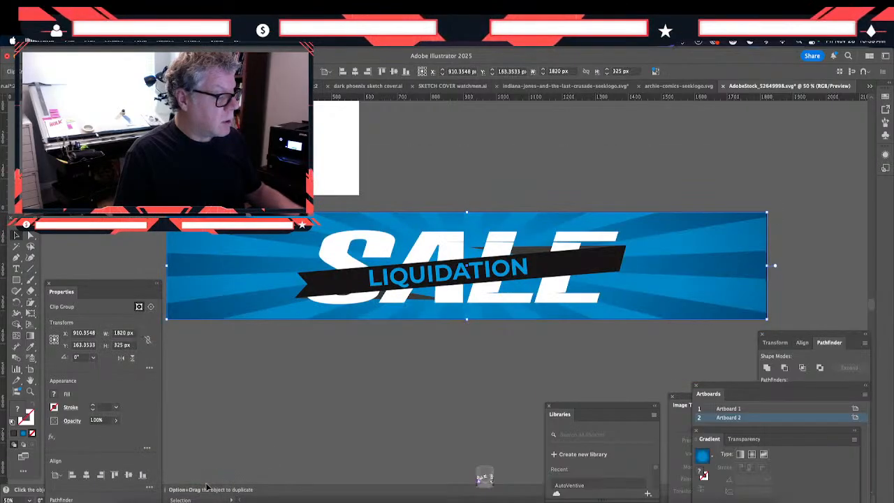
- Isolate the white SALE lettering down to its compound path to examine the gaps across the letter tops, and exit isolation
{"action": "left_click", "coordinate": [241, 423]}
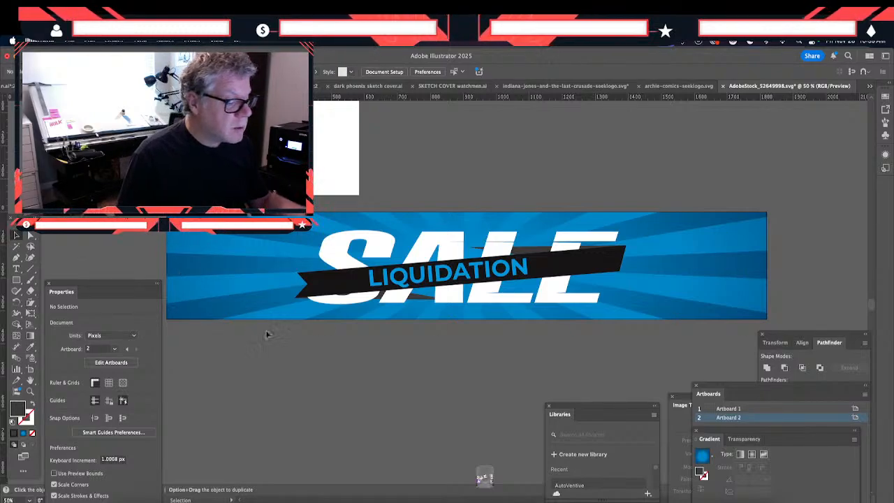
{"action": "key", "text": "super+equal"}
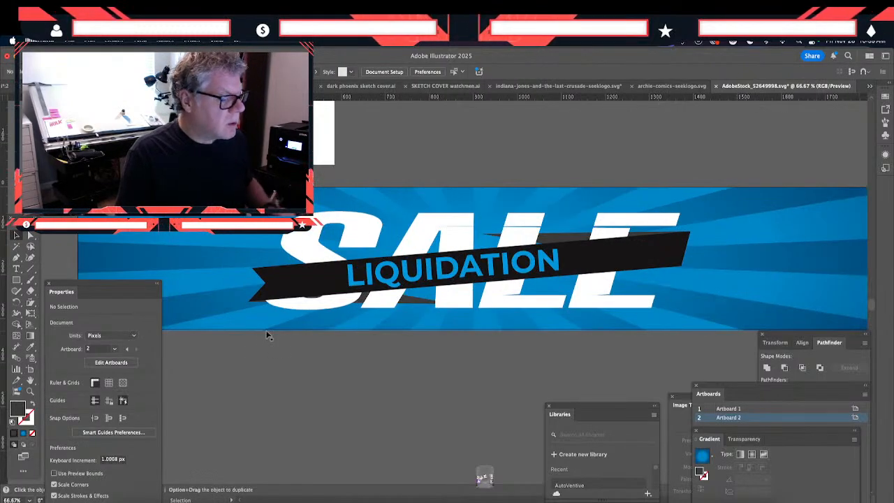
{"action": "key", "text": "super+equal"}
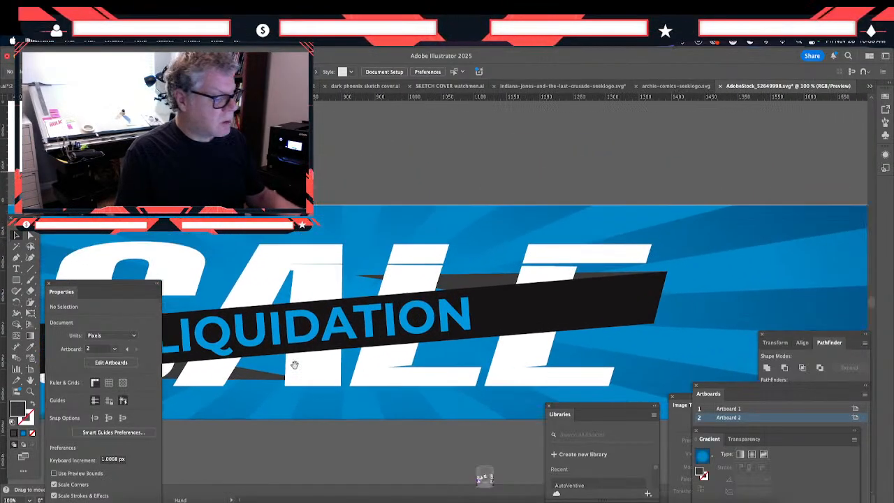
{"action": "left_click", "coordinate": [403, 270]}
{"action": "key", "text": "super+shift+g"}
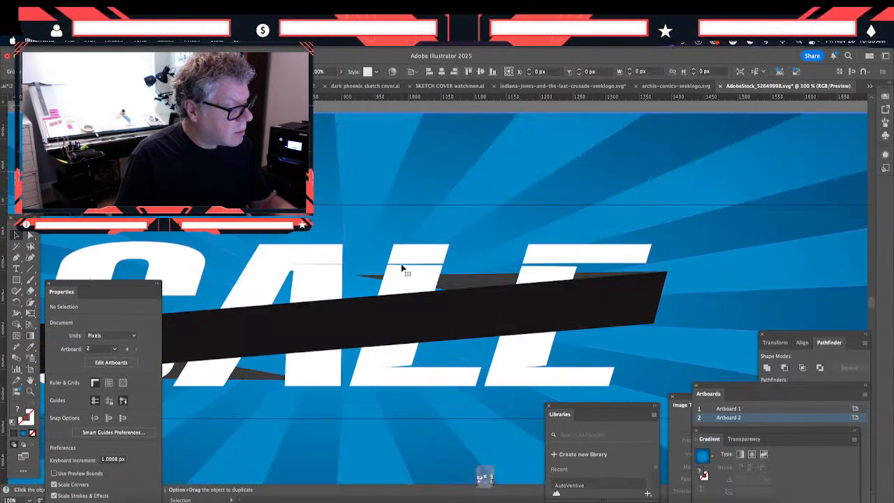
{"action": "key", "text": "super+shift+g"}
{"action": "double_click", "coordinate": [400, 268]}
{"action": "double_click", "coordinate": [401, 268]}
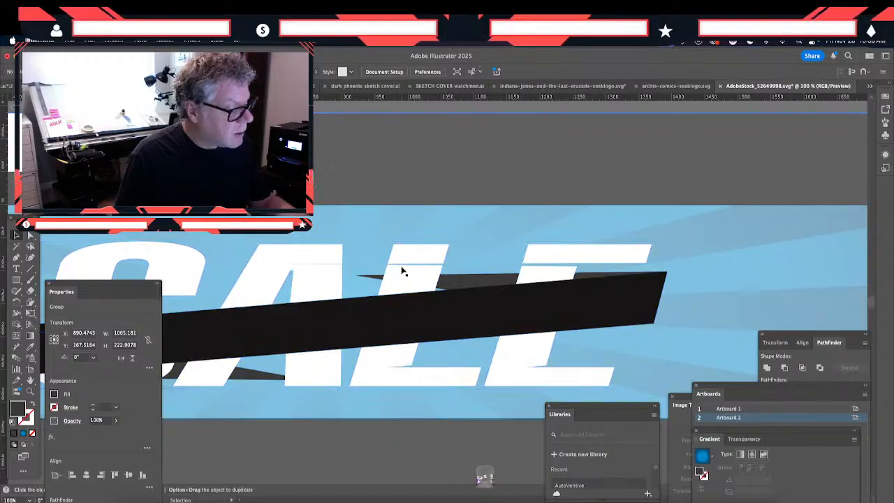
{"action": "double_click", "coordinate": [394, 268]}
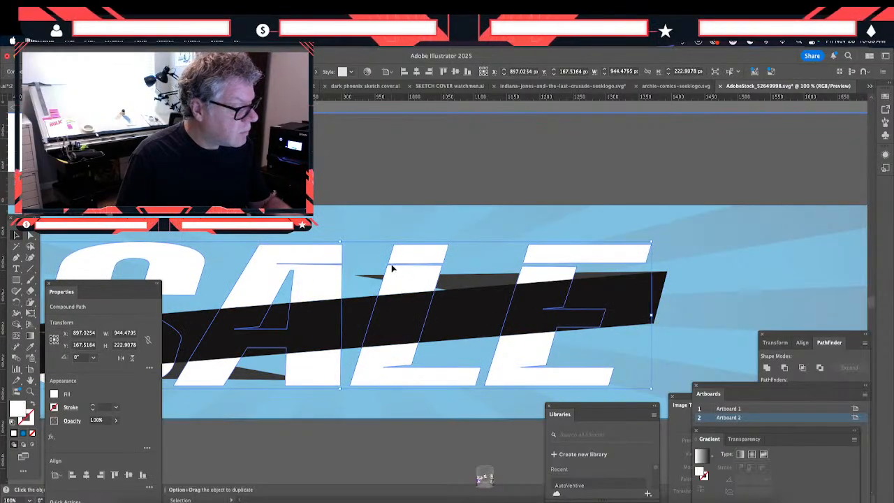
{"action": "left_click", "coordinate": [393, 268]}
{"action": "double_click", "coordinate": [333, 168]}
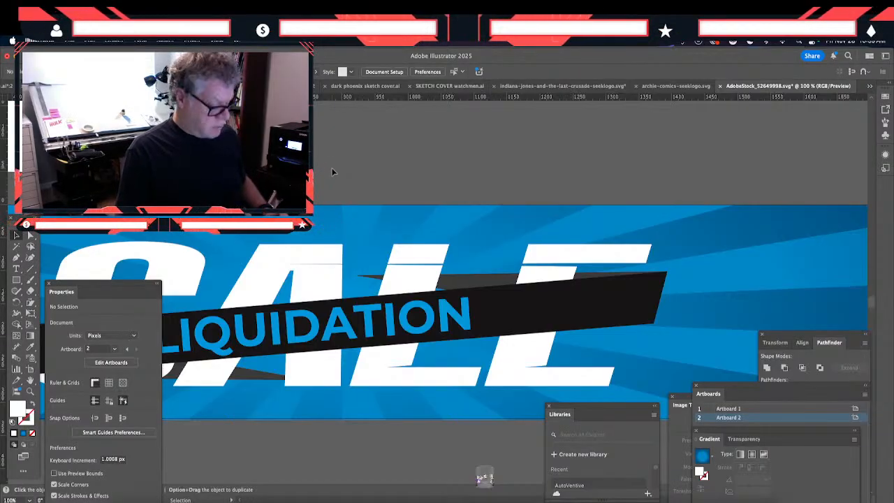
- Draw a white four-sided patch about 102 x 59 px with the Pen tool, covering the gap across the letter L
{"action": "key", "text": "super+equal"}
{"action": "key", "text": "super+equal"}
{"action": "key", "text": "super+equal"}
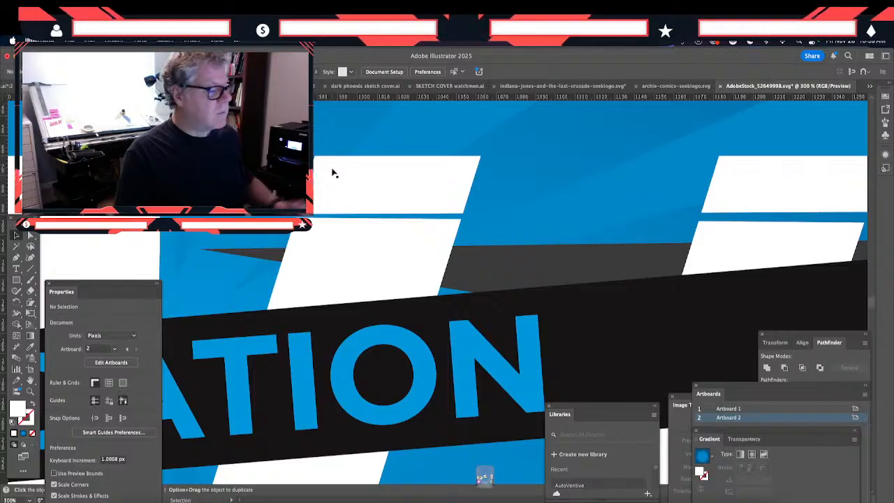
{"action": "key", "text": "p"}
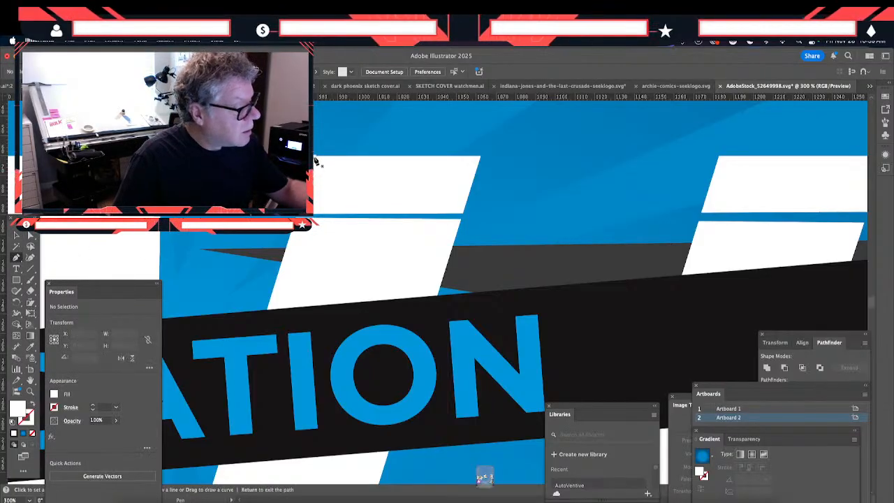
{"action": "left_click", "coordinate": [314, 160]}
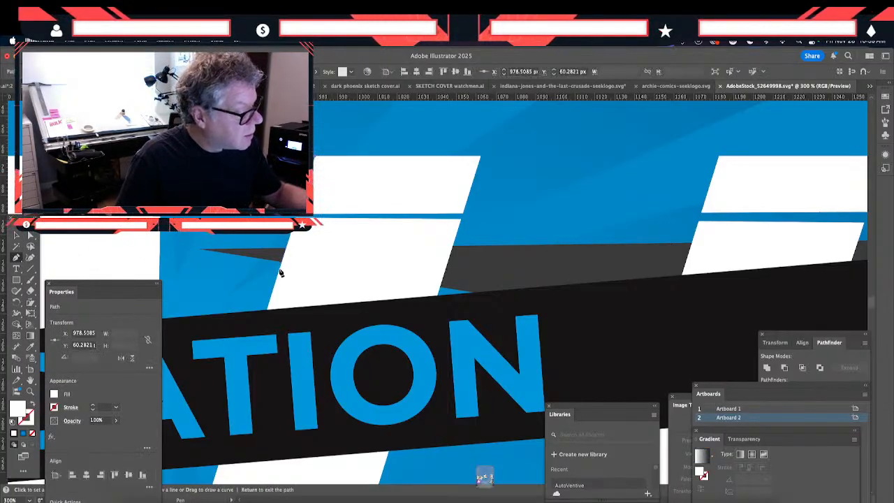
{"action": "left_click", "coordinate": [280, 272]}
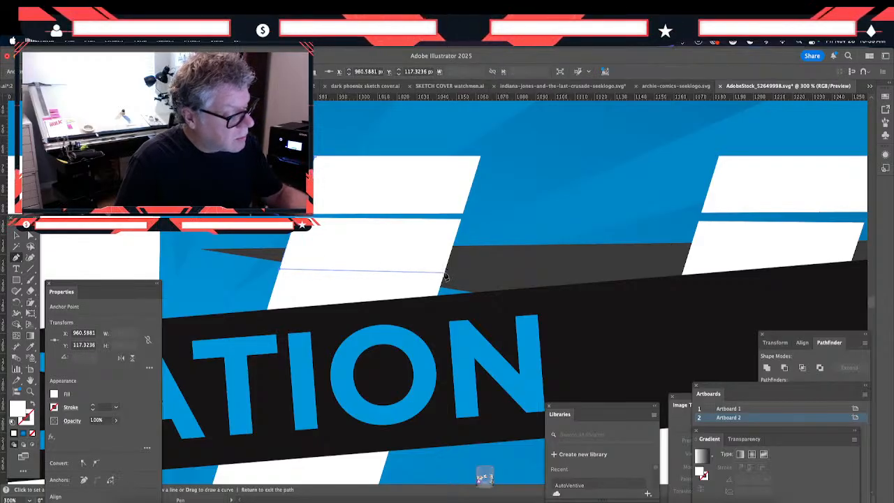
{"action": "left_click", "coordinate": [477, 158]}
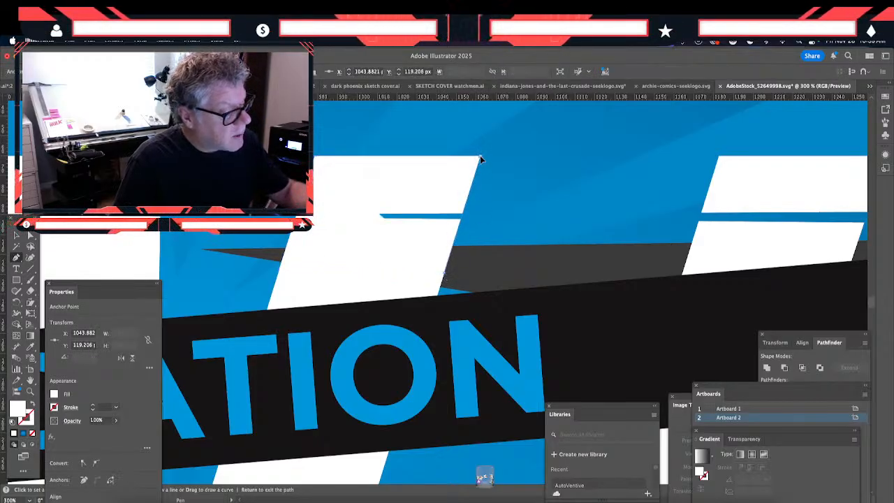
{"action": "left_click", "coordinate": [316, 161]}
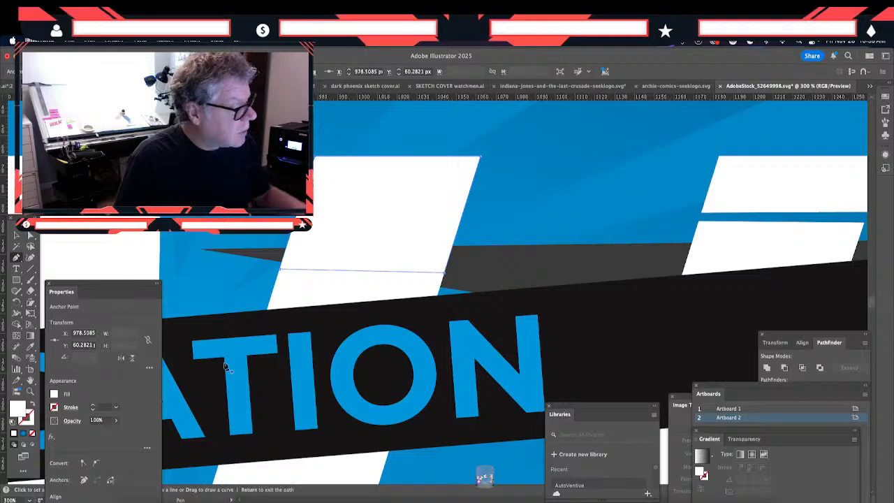
{"action": "left_click", "coordinate": [15, 235]}
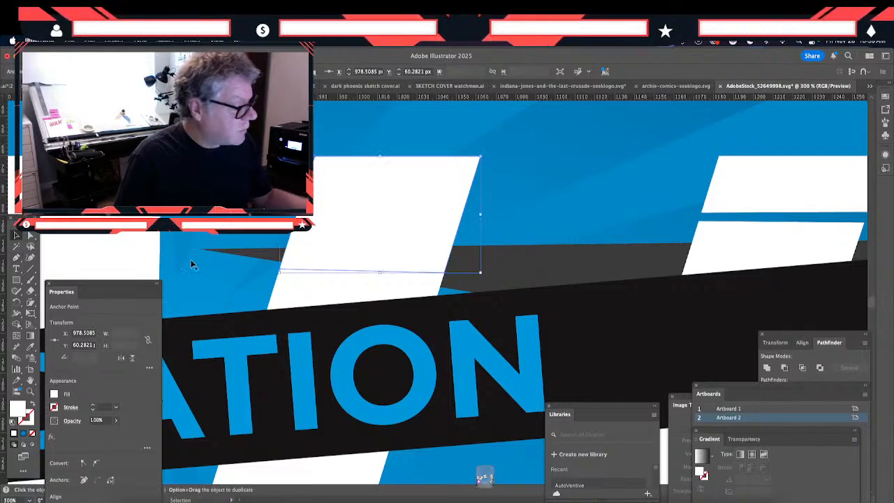
- Try selecting the L patch together with the clipped artwork and cutting the patch, and undo the cut
{"action": "left_click", "coordinate": [277, 301]}
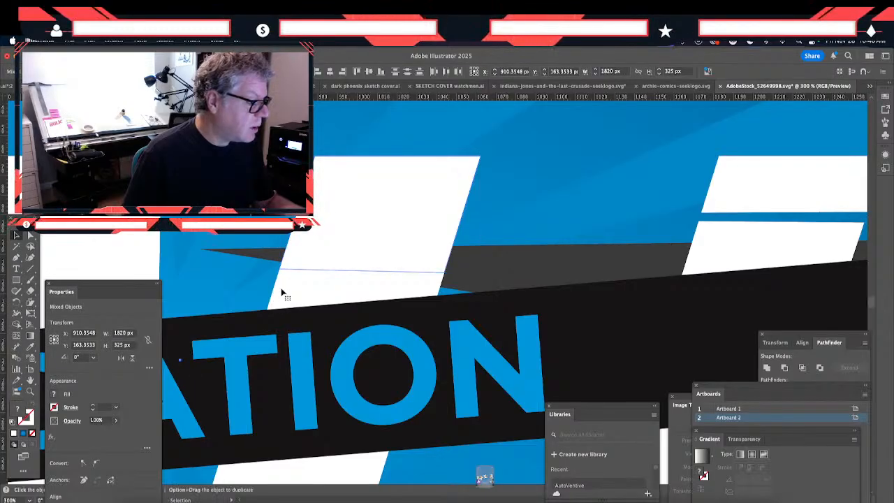
{"action": "key", "text": "Delete"}
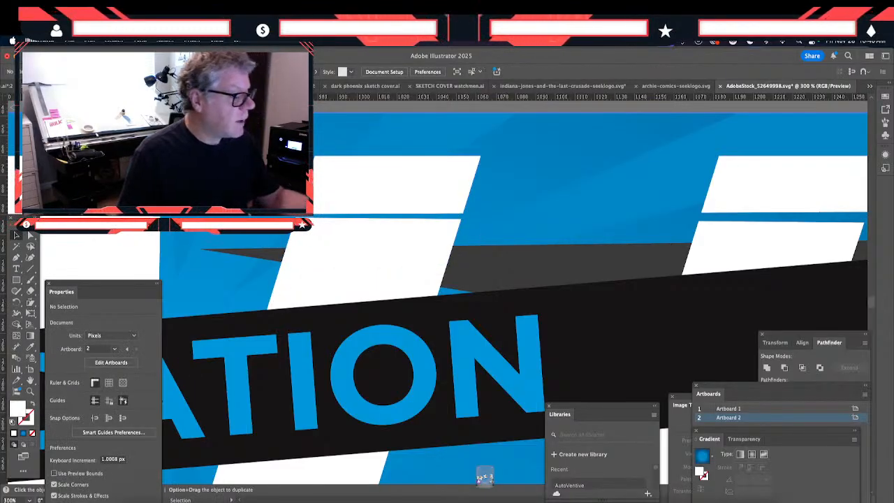
{"action": "key", "text": "super+z"}
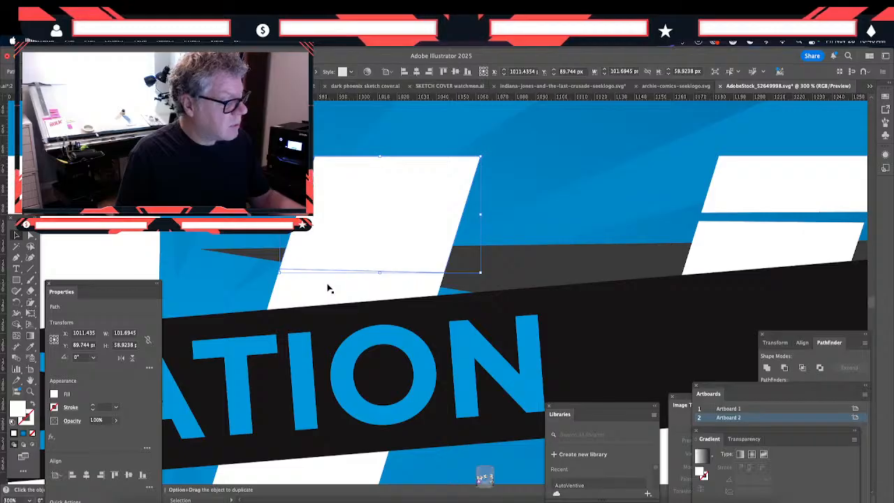
- Cut the patch, isolate the SALE compound path down to the letter L, and try pasting the patch in place inside it
{"action": "key", "text": "Delete"}
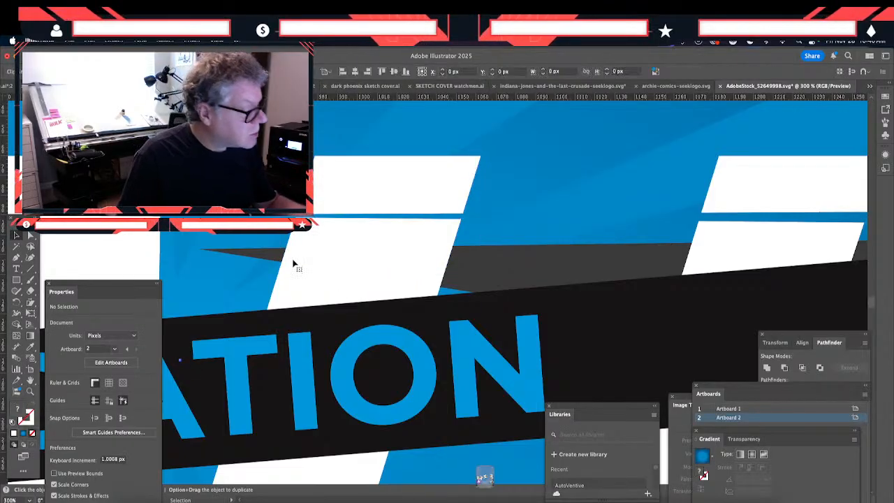
{"action": "left_click", "coordinate": [294, 263]}
{"action": "key", "text": "Delete"}
{"action": "left_click", "coordinate": [294, 265]}
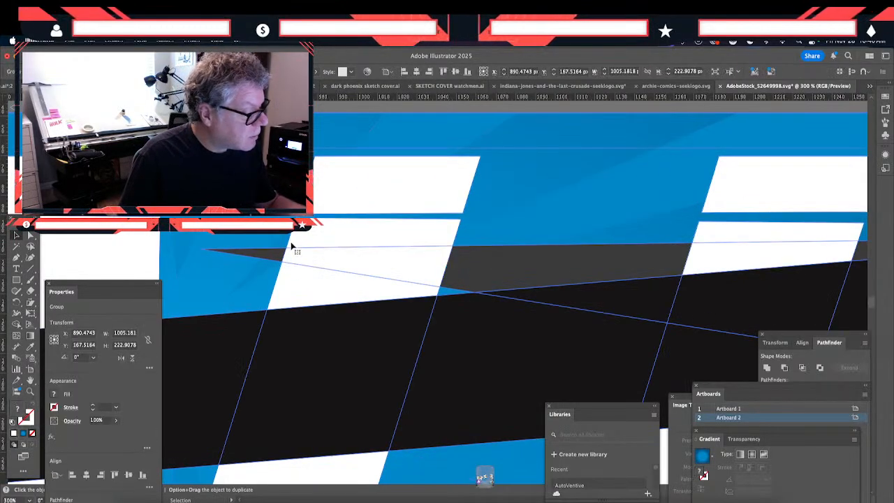
{"action": "key", "text": "Delete"}
{"action": "left_click", "coordinate": [293, 246]}
{"action": "key", "text": "Delete"}
{"action": "left_click", "coordinate": [289, 243]}
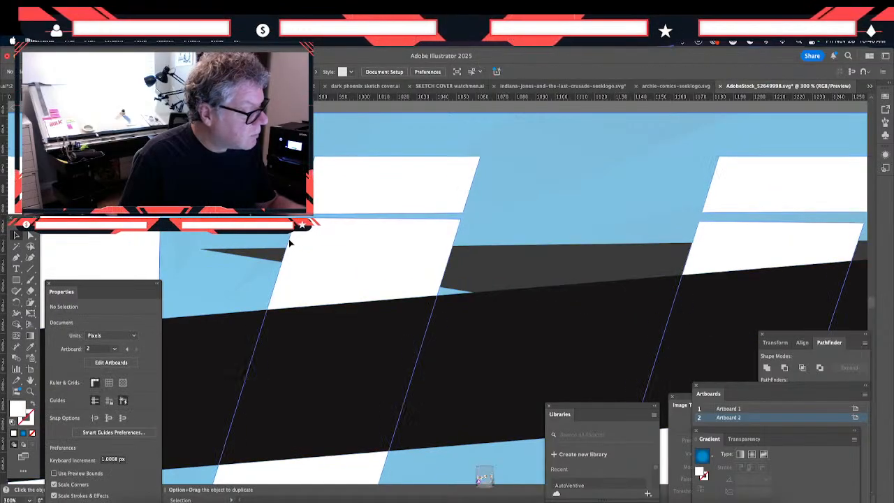
{"action": "left_click", "coordinate": [291, 243]}
{"action": "key", "text": "Delete"}
{"action": "left_click", "coordinate": [295, 246]}
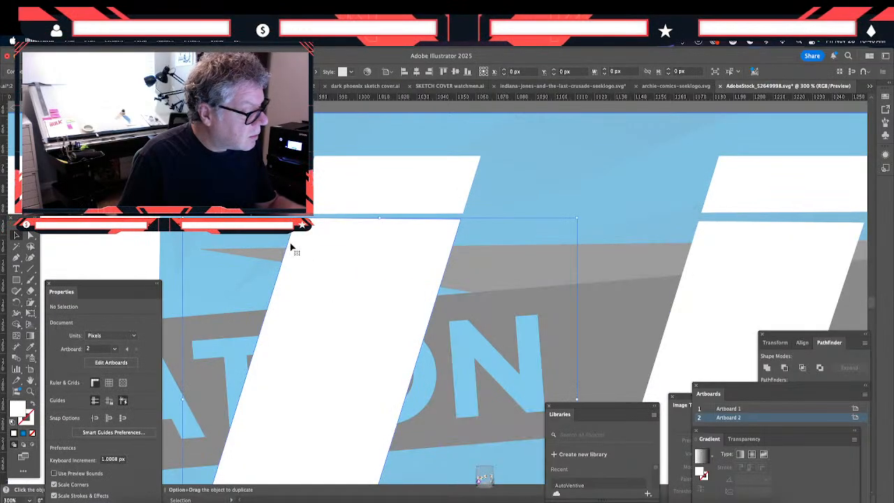
{"action": "key", "text": "Delete"}
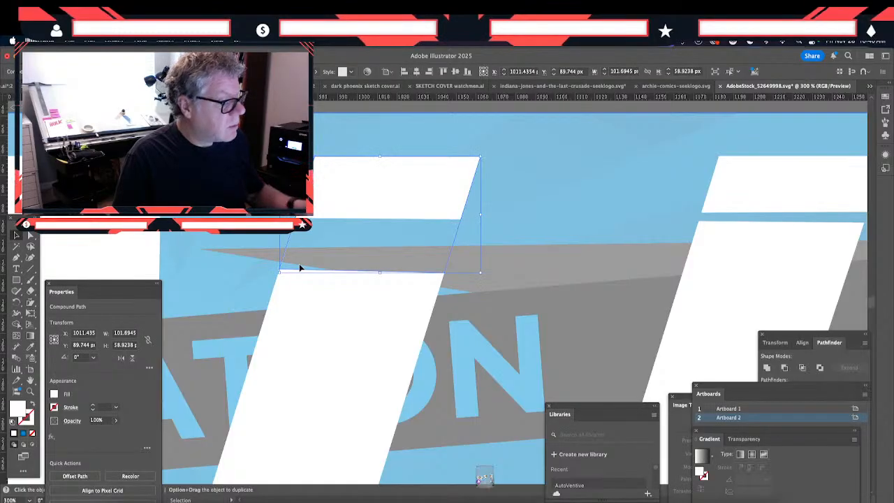
- Try pasting the patch inside the letter L's path again, and undo back to the separate patch over the artwork
{"action": "left_click", "coordinate": [300, 269]}
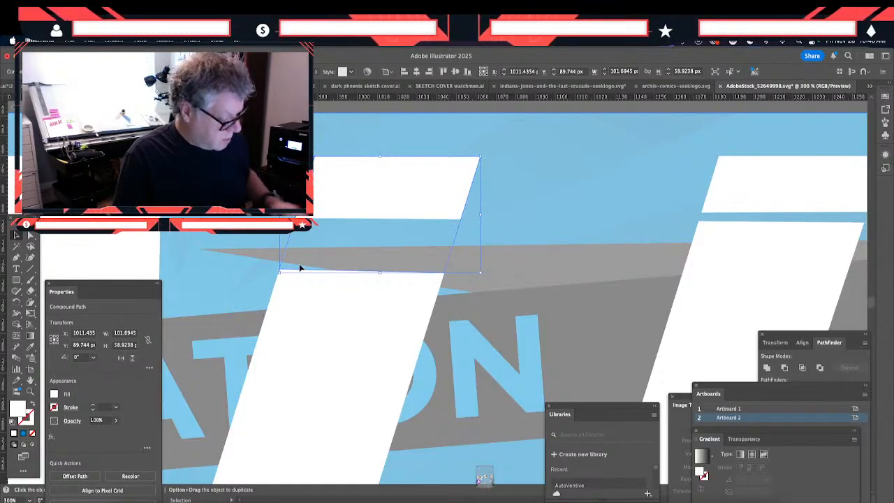
{"action": "key", "text": "Delete"}
{"action": "left_click", "coordinate": [301, 269]}
{"action": "key", "text": "Delete"}
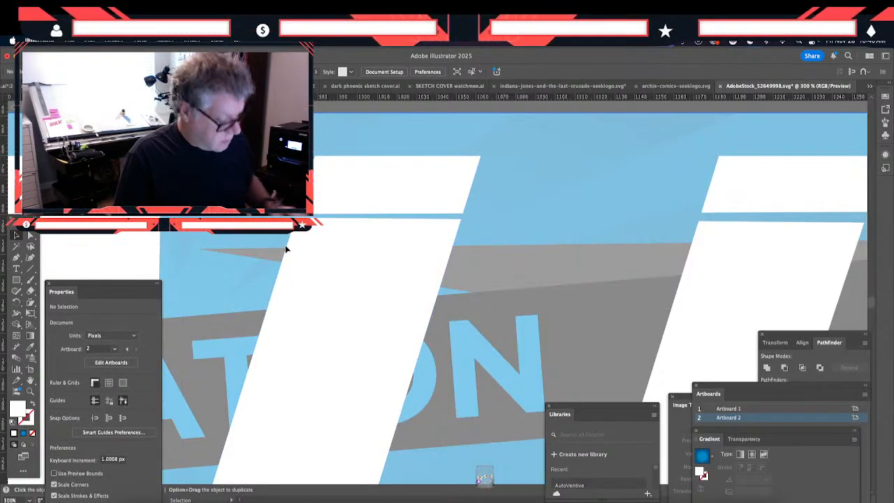
{"action": "left_click", "coordinate": [285, 250]}
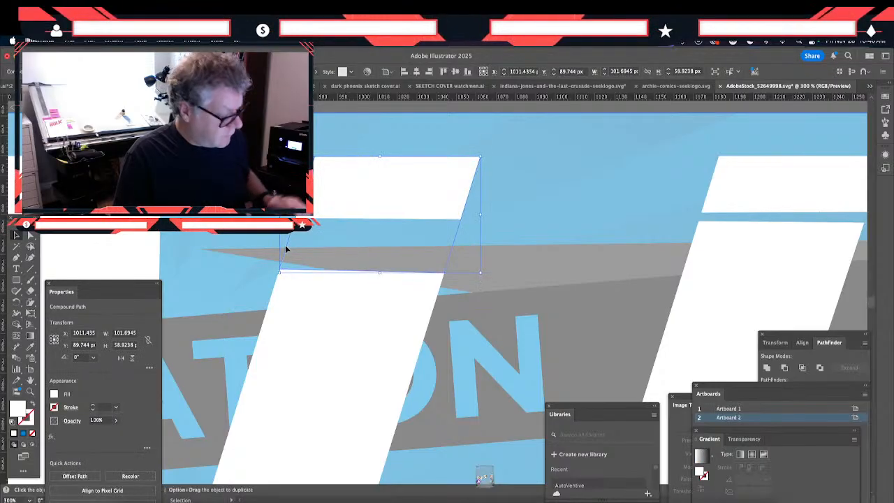
{"action": "key", "text": "Delete"}
{"action": "key", "text": "super+z"}
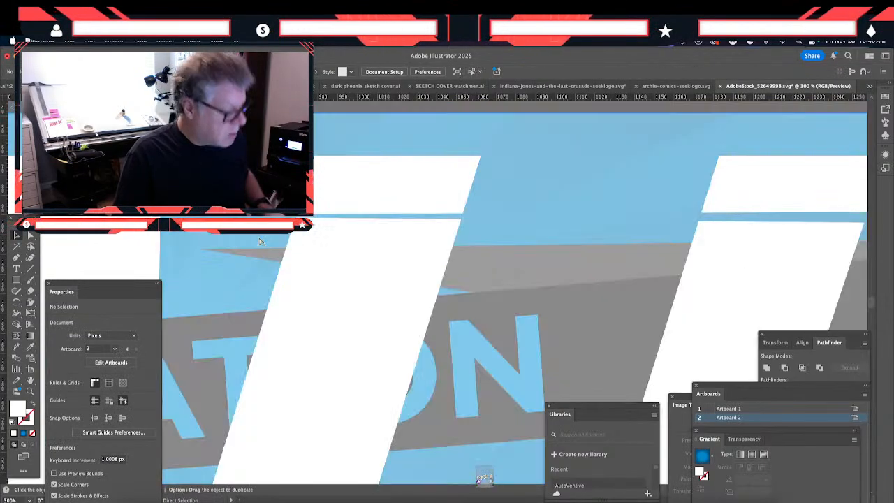
- Try isolating the SALE compound path beneath the patch and opening its editing options, and exit isolation
{"action": "left_click", "coordinate": [277, 296]}
{"action": "key", "text": "Delete"}
{"action": "left_click", "coordinate": [277, 298]}
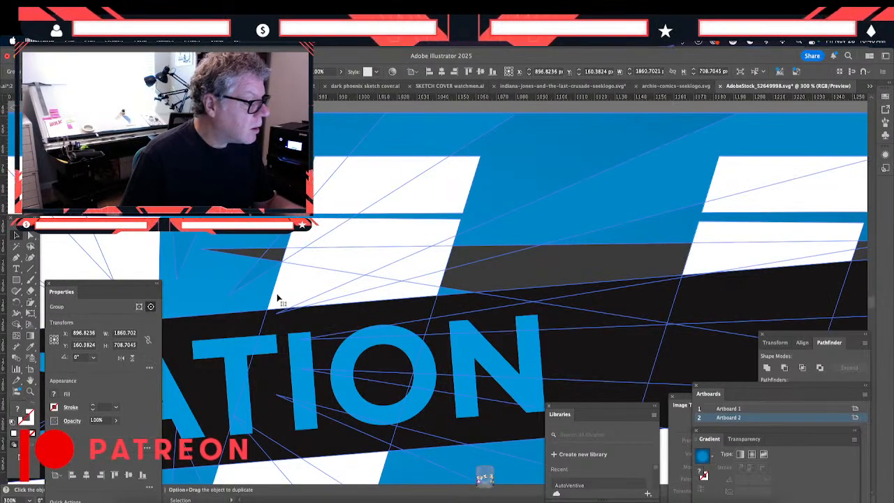
{"action": "key", "text": "Delete"}
{"action": "left_click", "coordinate": [277, 298]}
{"action": "key", "text": "Delete"}
{"action": "left_click", "coordinate": [277, 298]}
{"action": "key", "text": "Delete"}
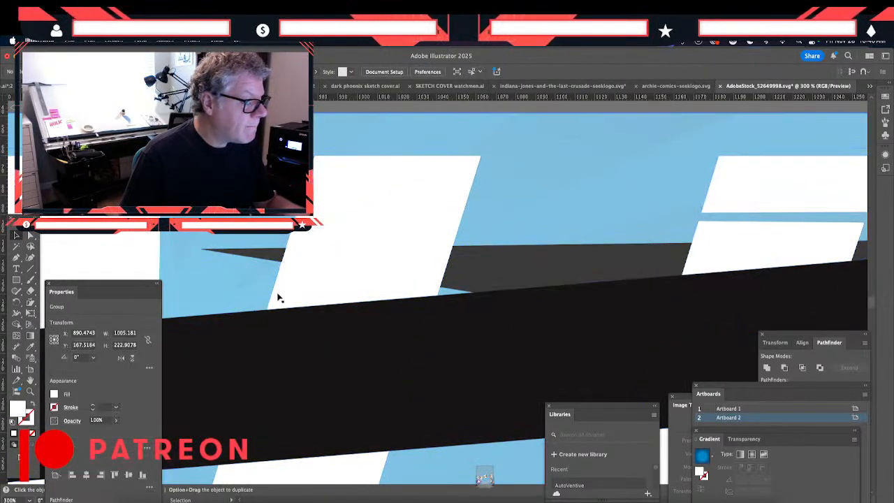
{"action": "left_click", "coordinate": [277, 298]}
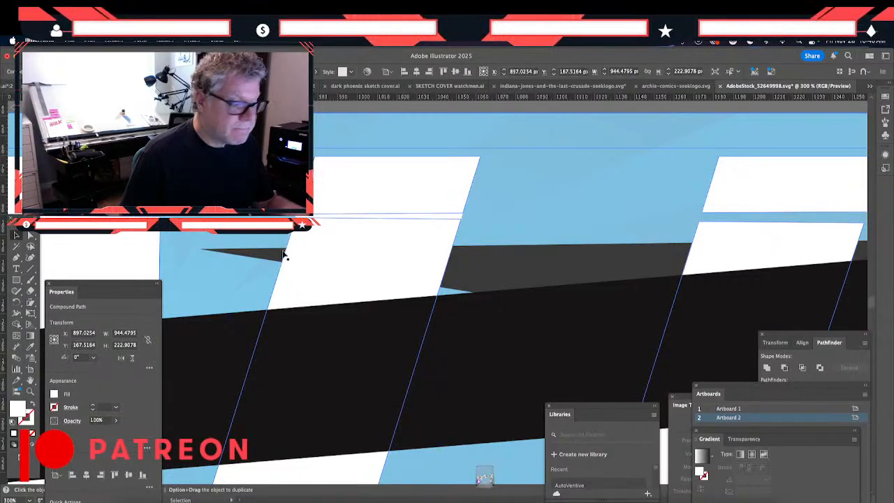
{"action": "right_click", "coordinate": [306, 290]}
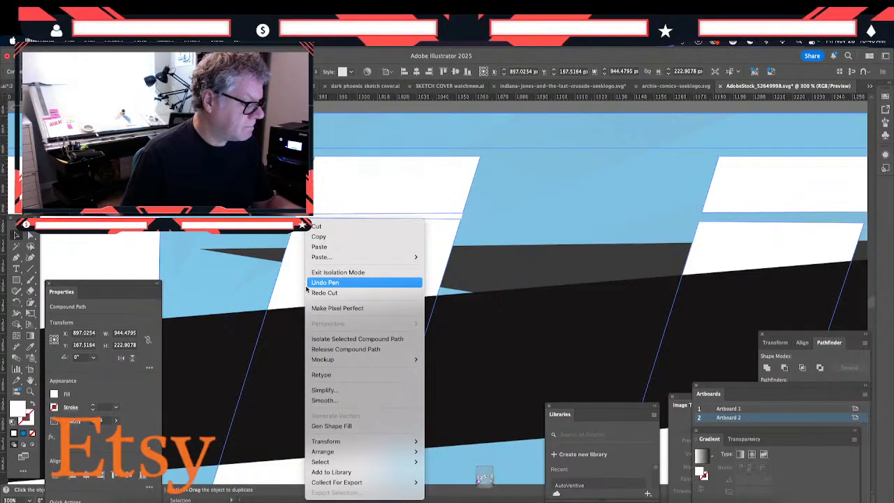
{"action": "double_click", "coordinate": [254, 272]}
{"action": "left_click", "coordinate": [259, 281]}
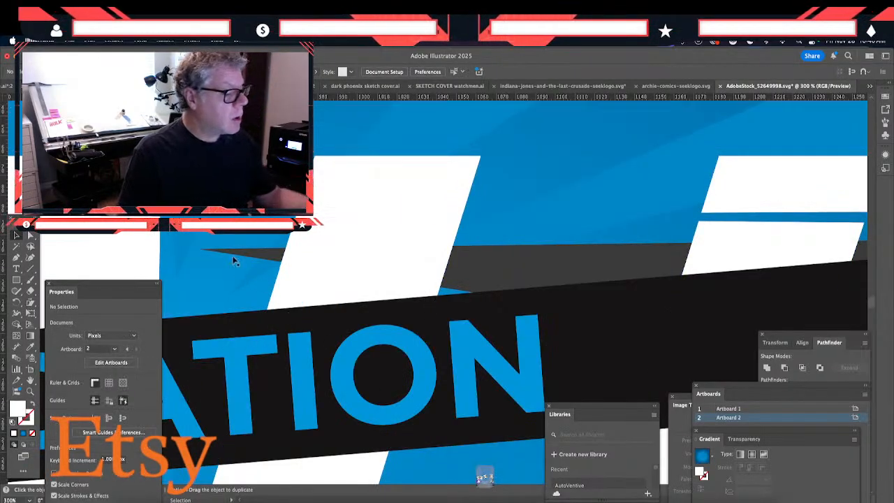
- Draw a white four-sided Pen patch over the thin horizontal gap in the upper part of the letter A
{"action": "left_click_drag", "start_coordinate": [225, 360], "coordinate": [302, 355]}
{"action": "left_click_drag", "start_coordinate": [235, 365], "coordinate": [465, 373]}
{"action": "left_click", "coordinate": [16, 257]}
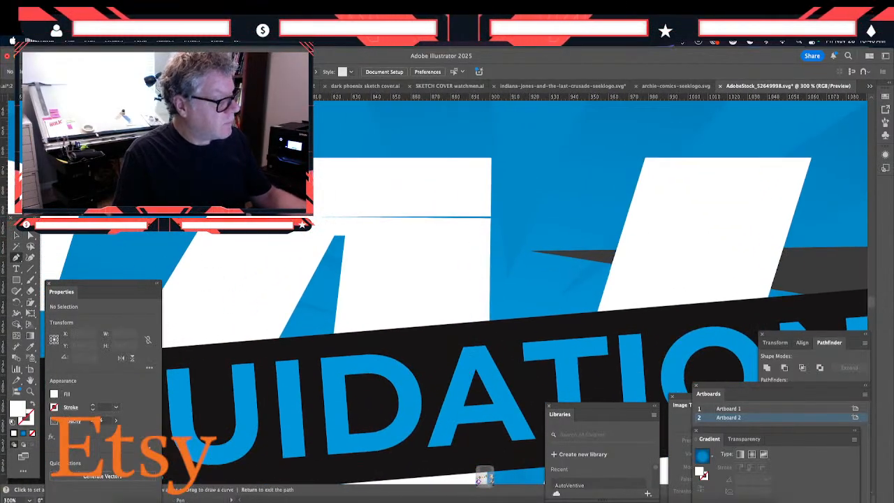
{"action": "left_click", "coordinate": [490, 214]}
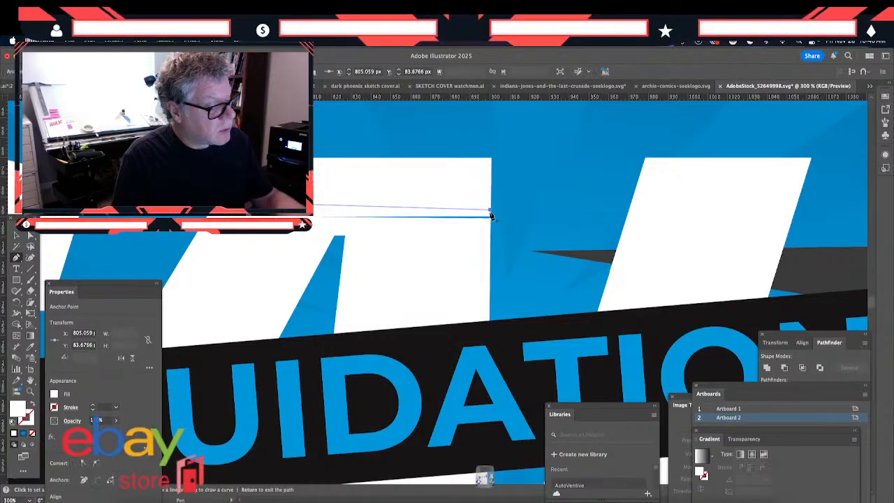
{"action": "left_click", "coordinate": [490, 215]}
{"action": "left_click", "coordinate": [492, 232]}
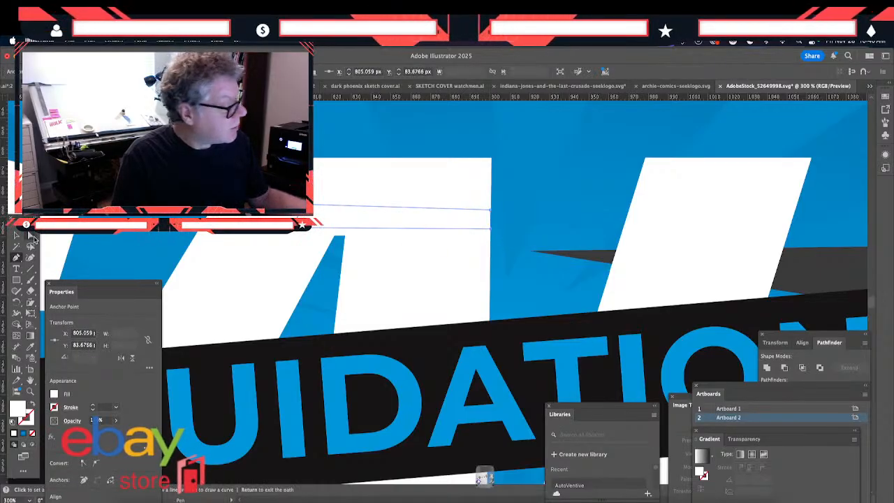
- Align the upper-right anchor point of the A patch with the letter's right edge
{"action": "left_click", "coordinate": [30, 236]}
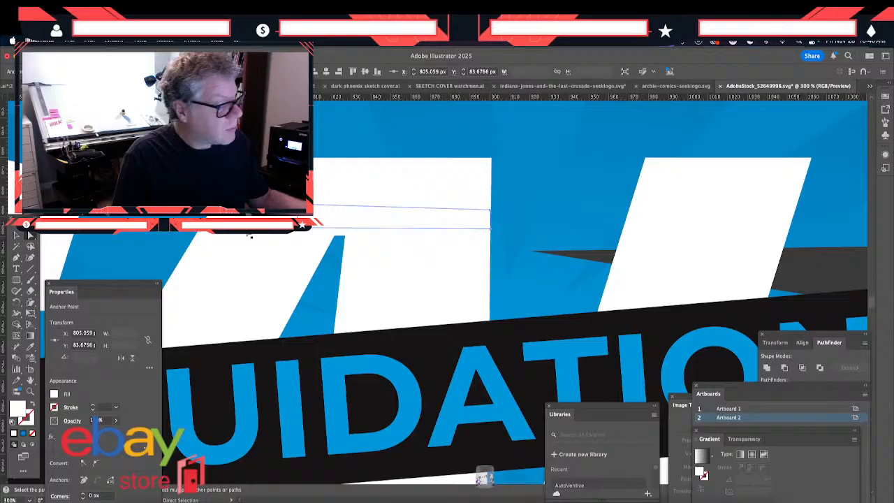
{"action": "left_click", "coordinate": [491, 210]}
{"action": "left_click", "coordinate": [363, 299]}
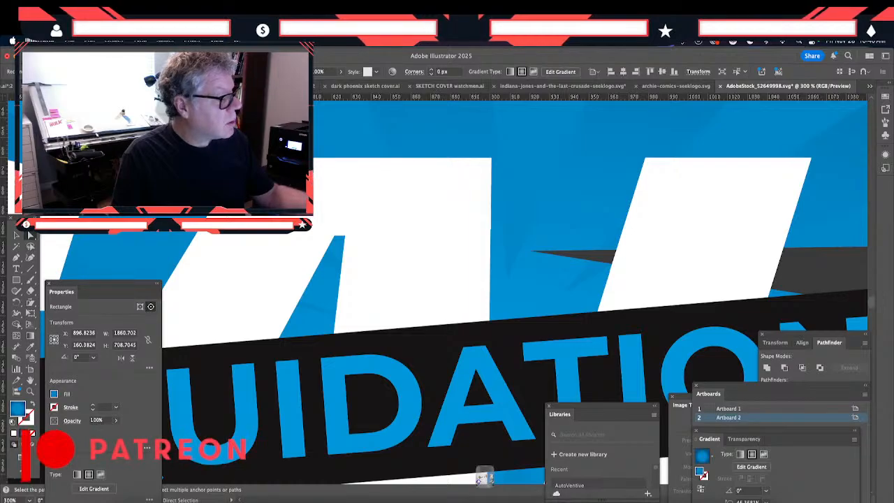
- Align the lower-right anchor point of the A patch with the letter's right edge and clear the selection
{"action": "left_click", "coordinate": [485, 231]}
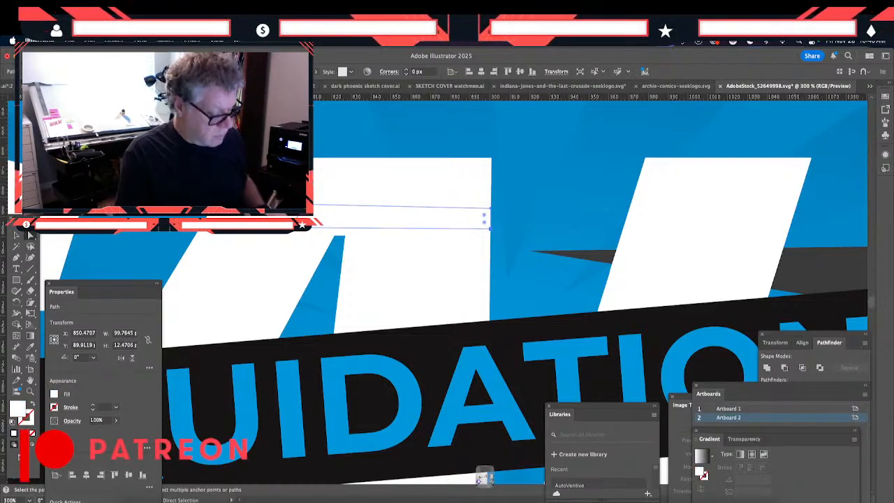
{"action": "key", "text": "super+equal"}
{"action": "key", "text": "super+equal"}
{"action": "left_click_drag", "start_coordinate": [475, 364], "coordinate": [357, 304]}
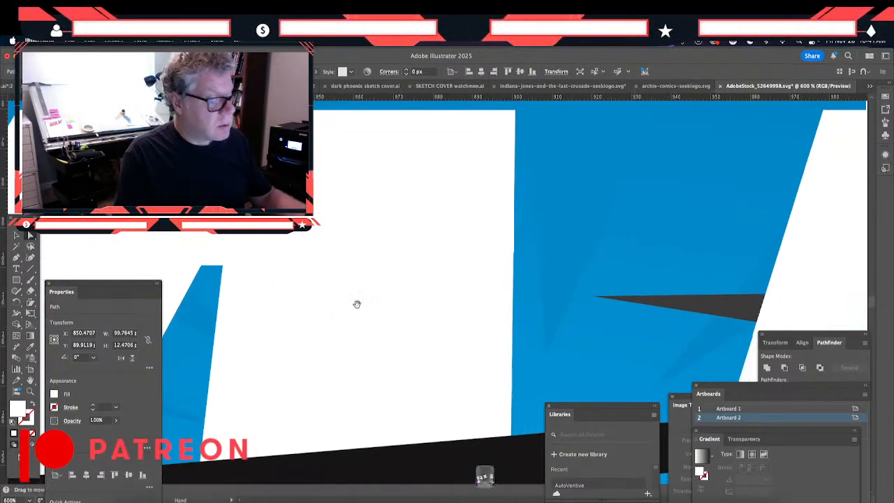
{"action": "left_click", "coordinate": [513, 253]}
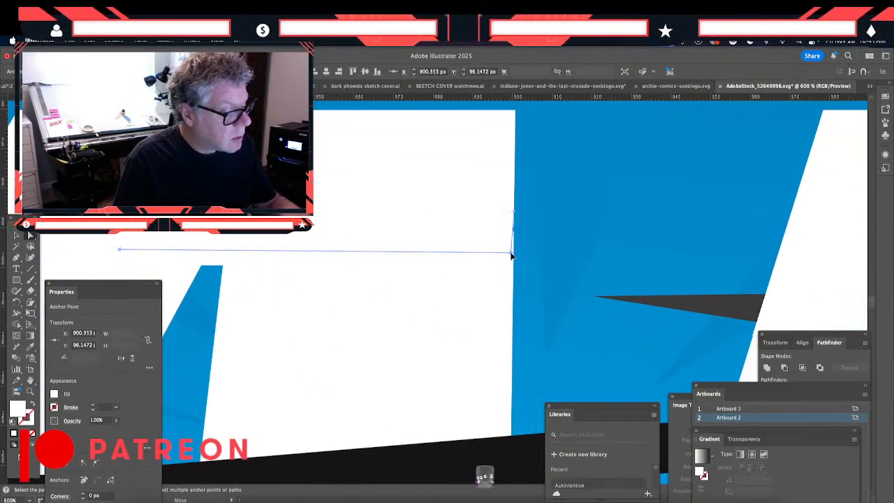
{"action": "left_click", "coordinate": [510, 287]}
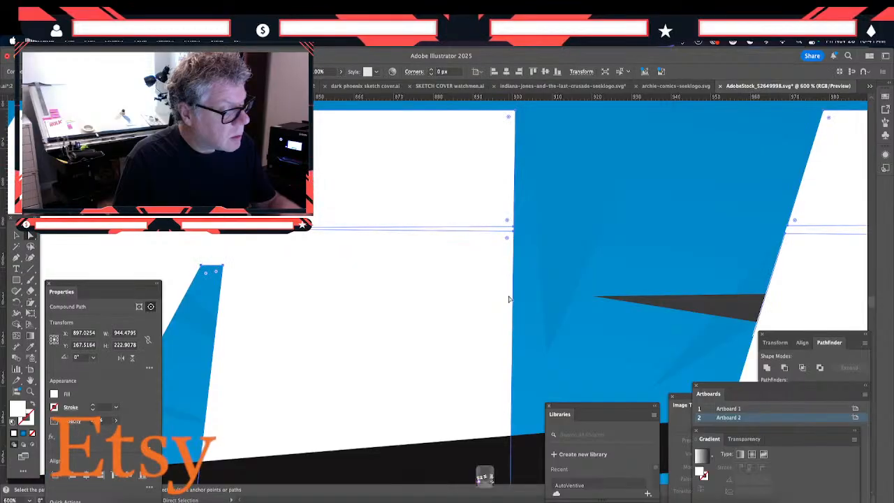
{"action": "left_click", "coordinate": [520, 307]}
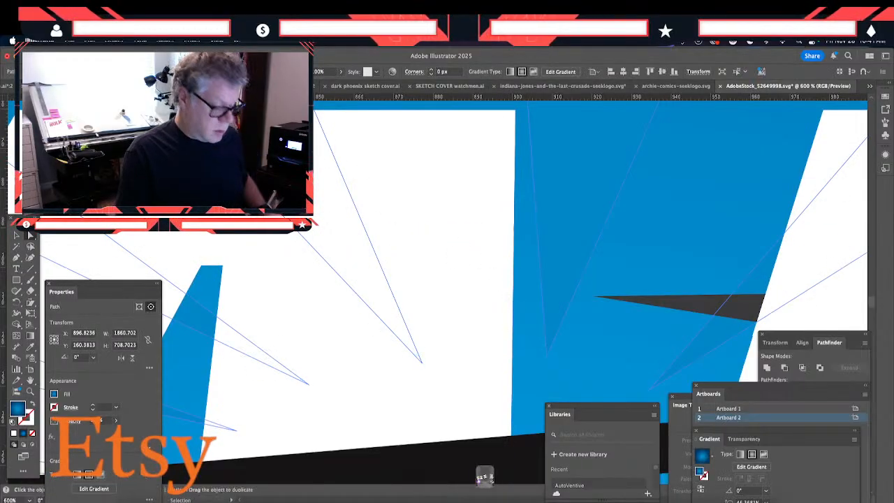
{"action": "key", "text": "super+0"}
{"action": "key", "text": "a"}
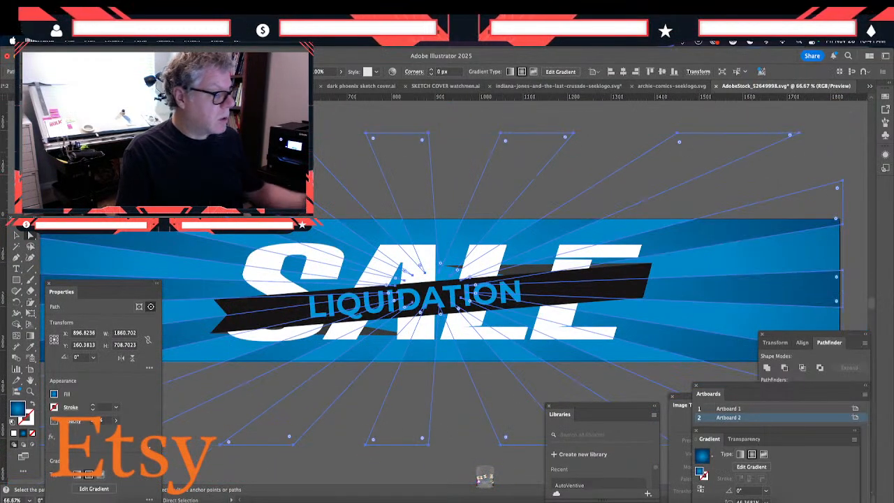
{"action": "left_click", "coordinate": [266, 375]}
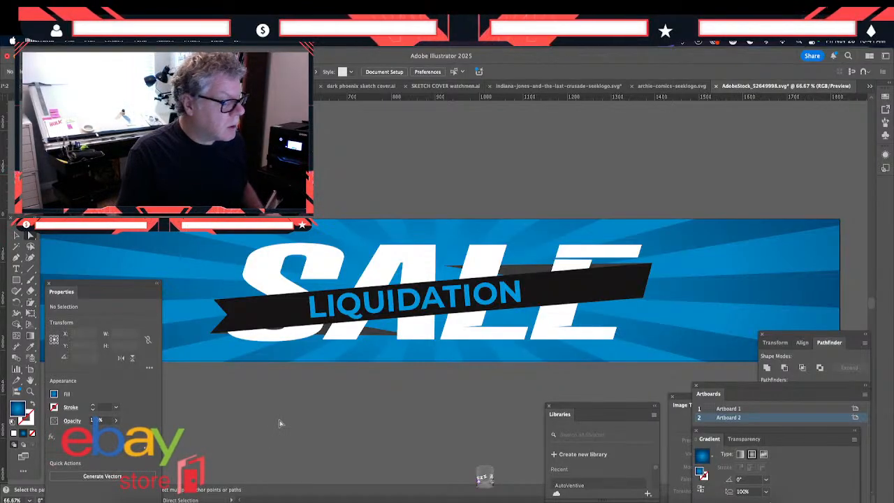
- Draw a closed four-sided Pen patch over the wedge-shaped gap at the lower inner corner of the letter L
{"action": "key", "text": "super+equal"}
{"action": "key", "text": "super+equal"}
{"action": "key", "text": "super+equal"}
{"action": "key", "text": "super+equal"}
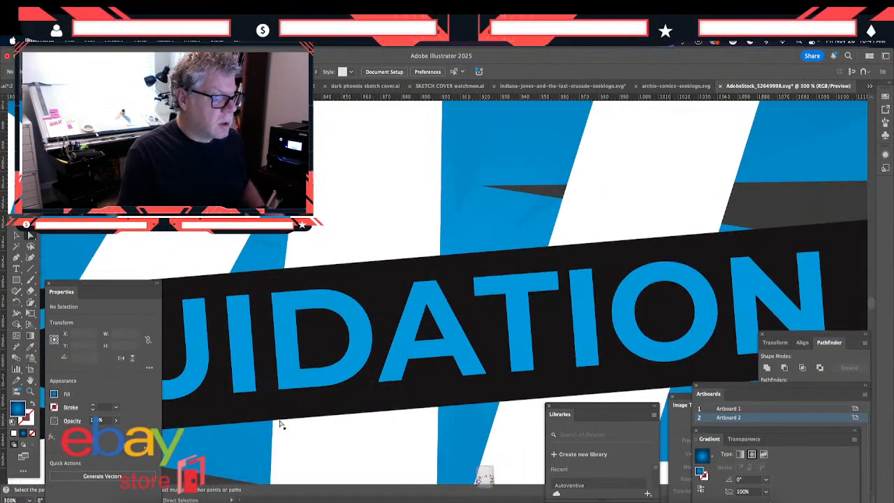
{"action": "left_click_drag", "start_coordinate": [459, 371], "coordinate": [323, 184]}
{"action": "left_click_drag", "start_coordinate": [406, 340], "coordinate": [391, 367]}
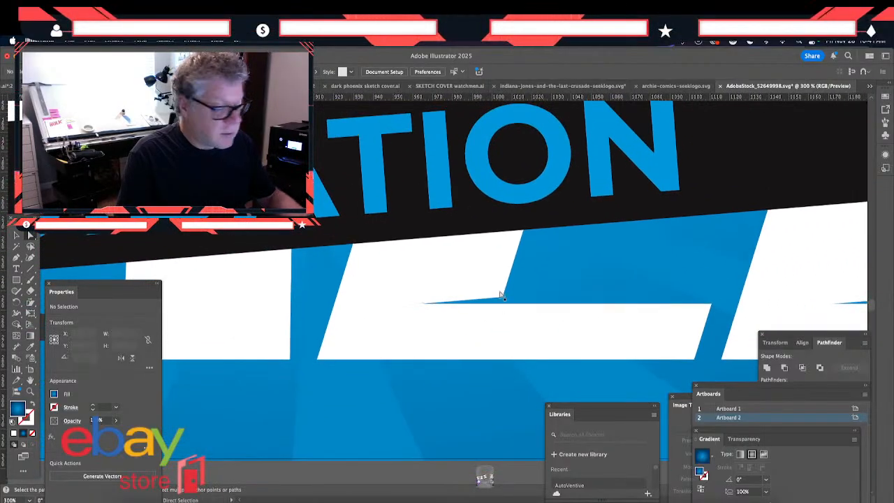
{"action": "left_click", "coordinate": [17, 259]}
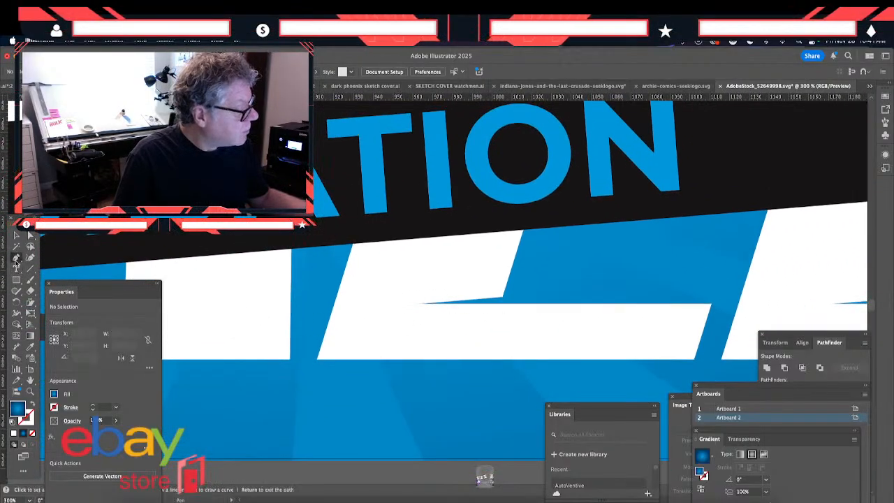
{"action": "left_click", "coordinate": [505, 288]}
{"action": "left_click", "coordinate": [499, 310]}
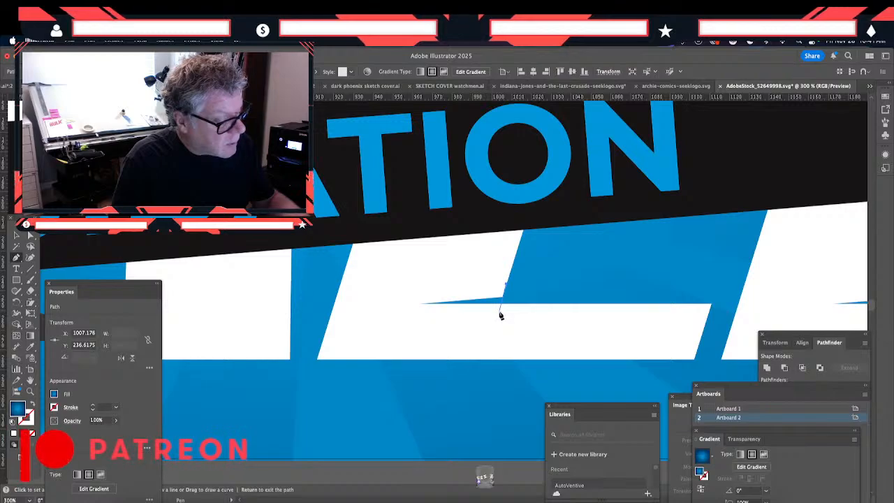
{"action": "left_click", "coordinate": [399, 310]}
{"action": "left_click", "coordinate": [411, 278]}
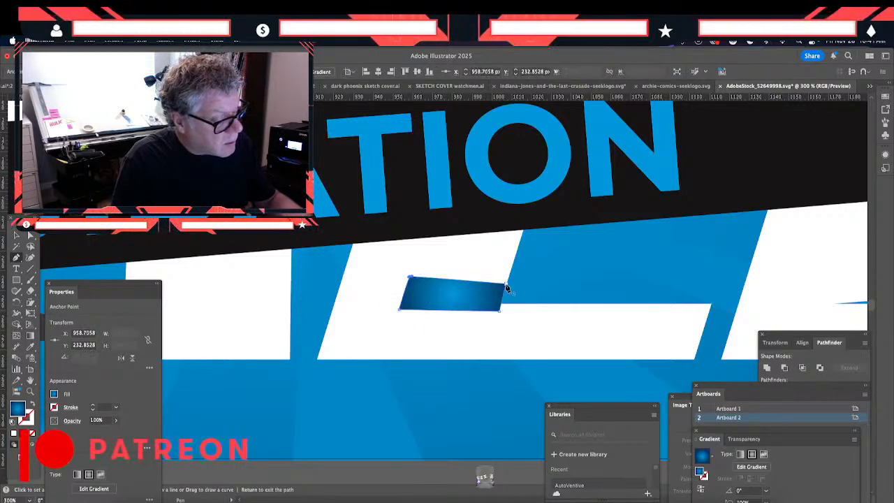
{"action": "left_click", "coordinate": [504, 284]}
- Fill the L corner patch with the white sampled from the lettering using the Eyedropper
{"action": "left_click", "coordinate": [17, 236]}
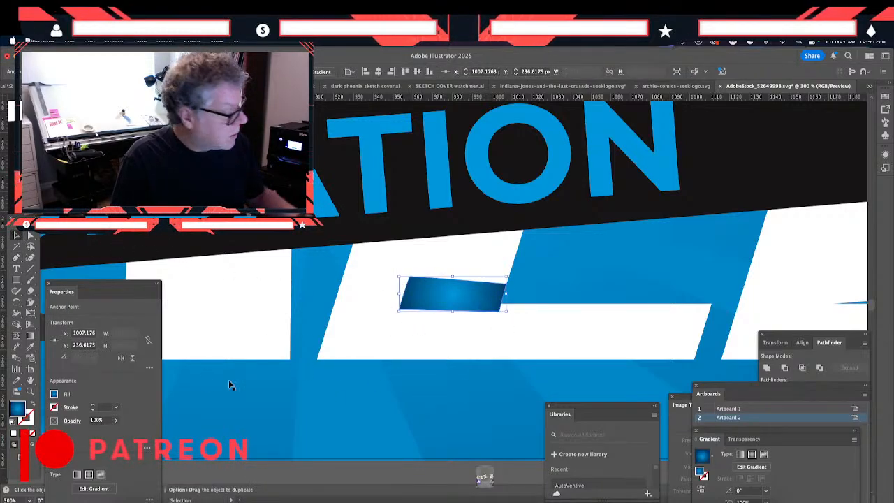
{"action": "left_click", "coordinate": [28, 346]}
{"action": "left_click", "coordinate": [358, 326]}
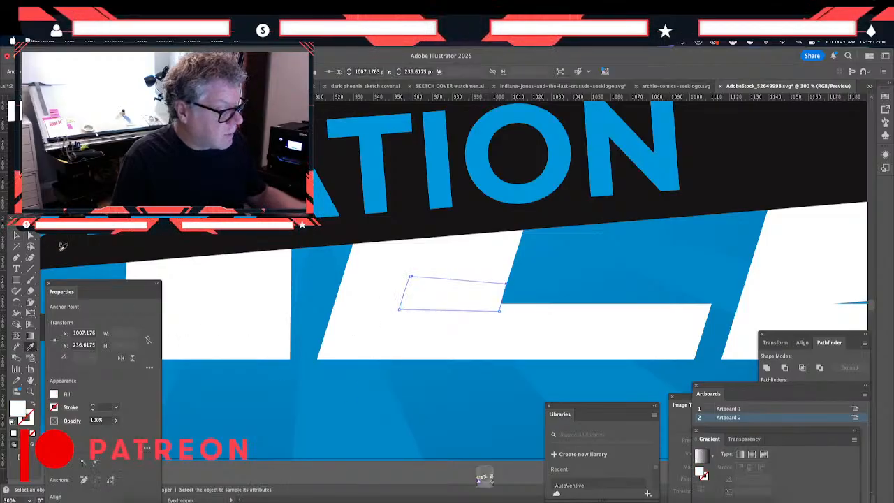
{"action": "key", "text": "v"}
{"action": "left_click", "coordinate": [451, 348]}
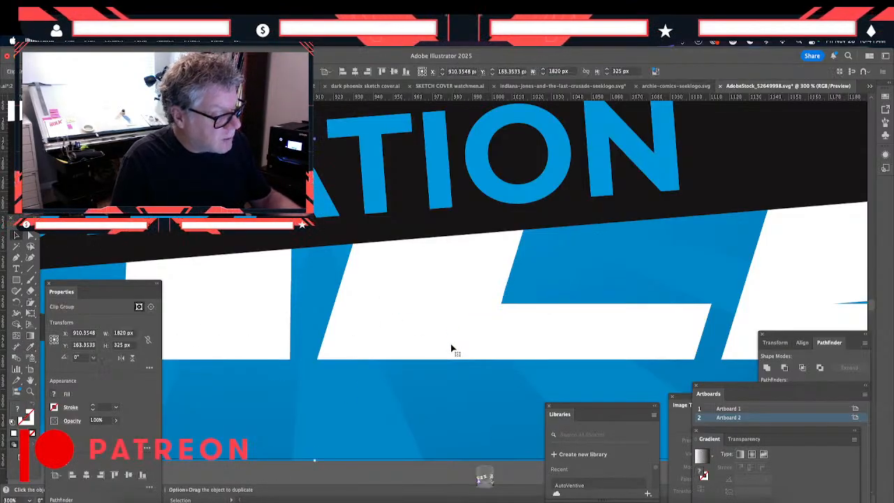
- Draw a closed white four-sided Pen patch over the wedge-shaped gap at the lower inner corner of the letter E
{"action": "key", "text": "space"}
{"action": "left_click_drag", "start_coordinate": [575, 323], "coordinate": [204, 306]}
{"action": "left_click_drag", "start_coordinate": [410, 335], "coordinate": [389, 386]}
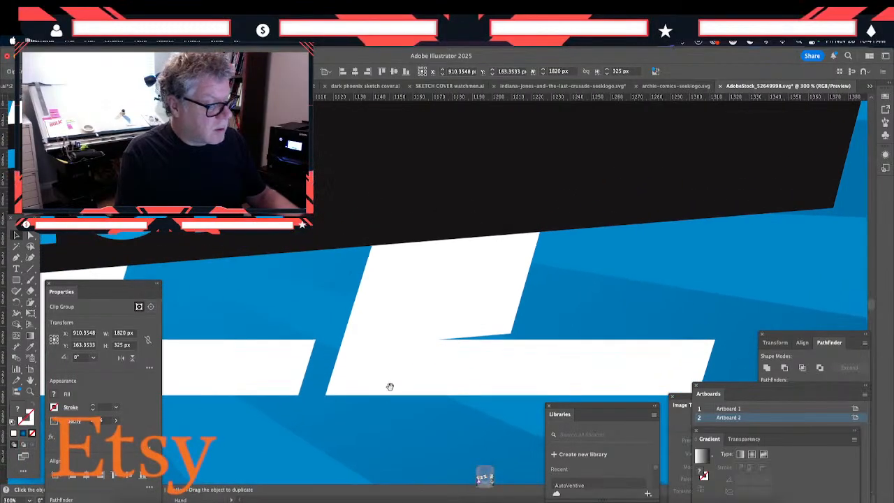
{"action": "left_click", "coordinate": [17, 258]}
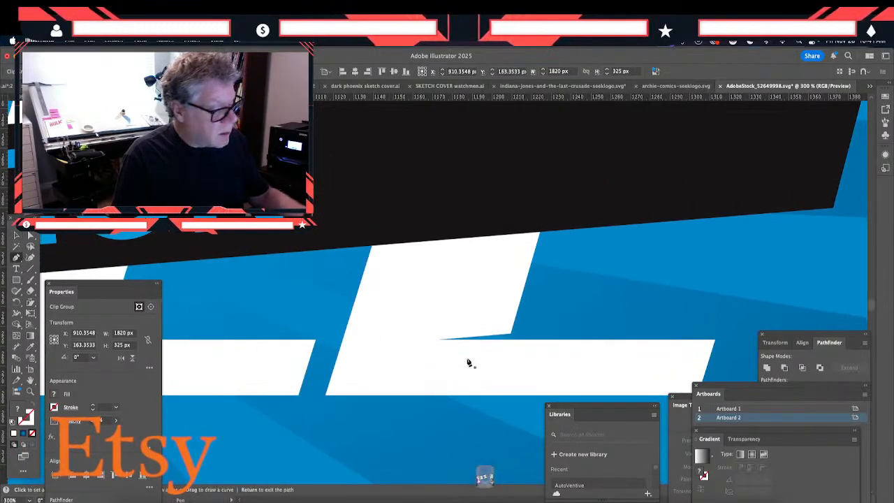
{"action": "left_click", "coordinate": [517, 308]}
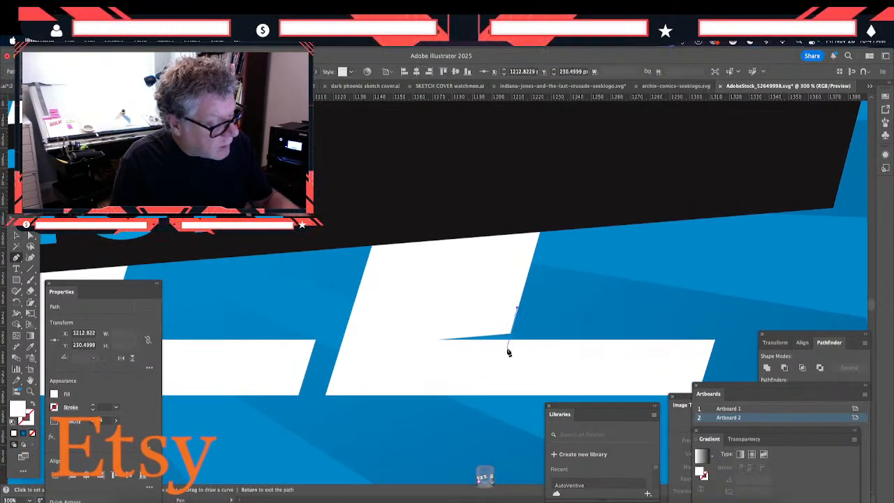
{"action": "left_click", "coordinate": [507, 347]}
{"action": "left_click", "coordinate": [400, 351]}
{"action": "left_click", "coordinate": [432, 299]}
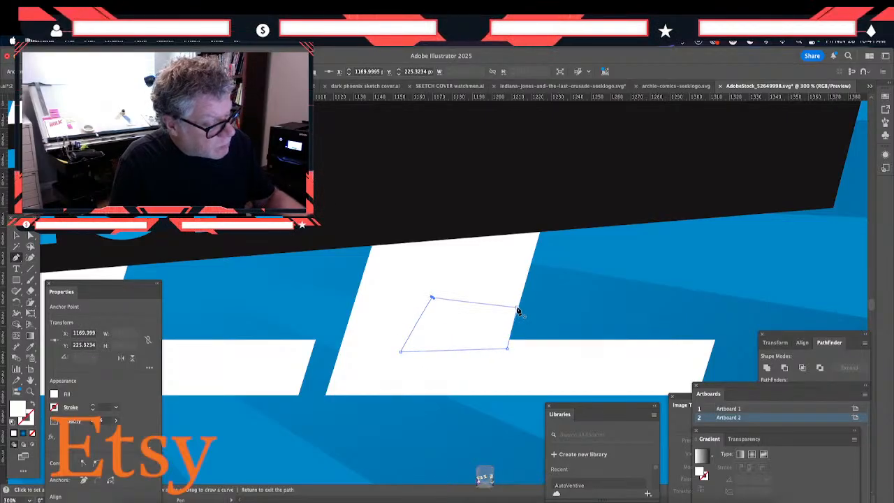
{"action": "left_click", "coordinate": [516, 309]}
- Fine-tune the upper-right anchor point of the E patch to follow the stem's slanted edge
{"action": "left_click", "coordinate": [17, 234]}
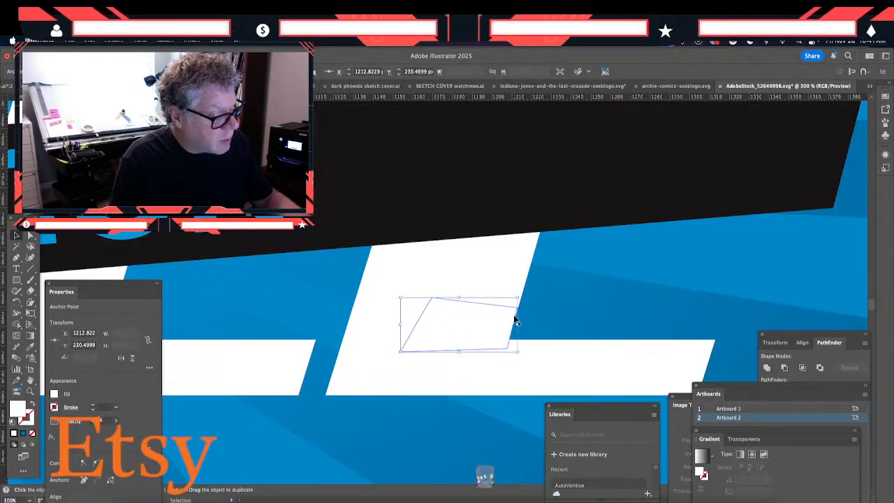
{"action": "key", "text": "a"}
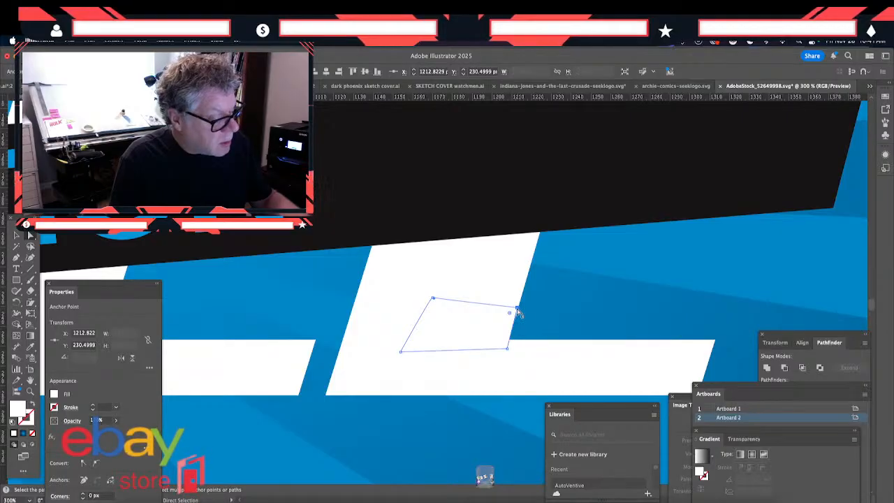
{"action": "left_click_drag", "start_coordinate": [518, 312], "coordinate": [518, 309]}
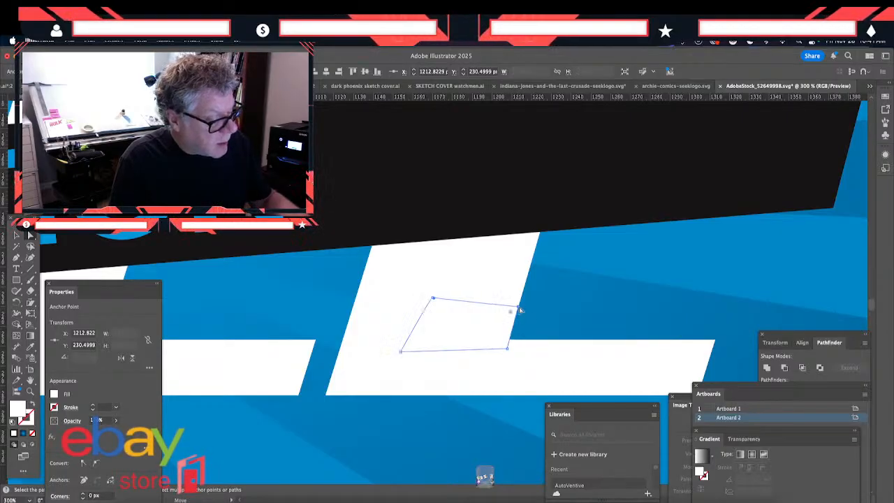
{"action": "left_click", "coordinate": [508, 421]}
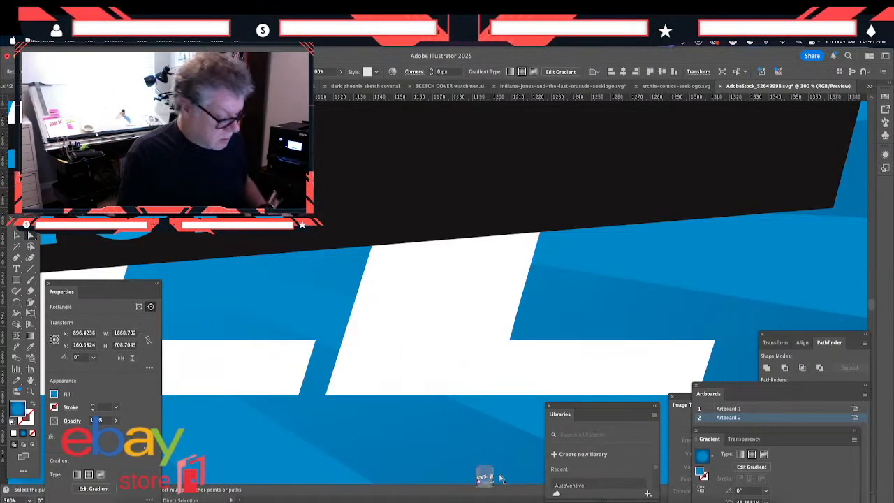
- Examine the patched SALE lettering and the ribbon's grey folds for remaining gaps, from the whole banner to close-up
{"action": "key", "text": "ctrl+minus"}
{"action": "key", "text": "ctrl+minus"}
{"action": "key", "text": "ctrl+minus"}
{"action": "key", "text": "ctrl+minus"}
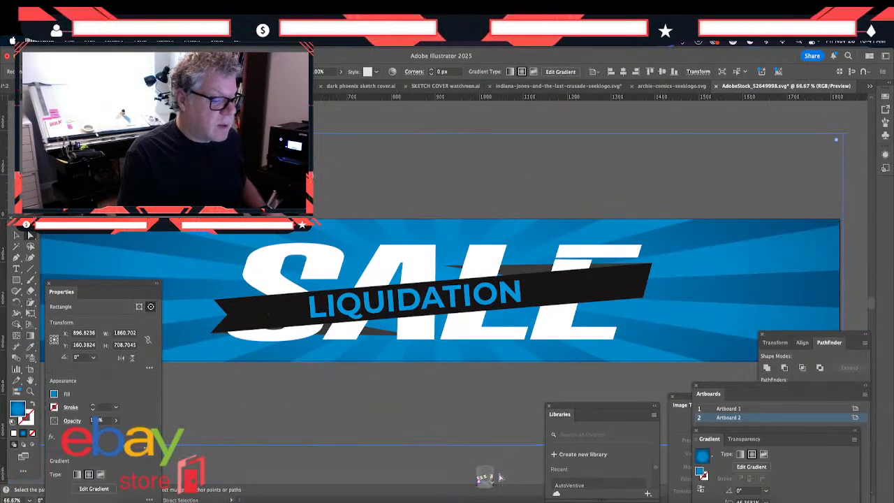
{"action": "key", "text": "ctrl+plus"}
{"action": "key", "text": "ctrl+plus"}
{"action": "key", "text": "ctrl+plus"}
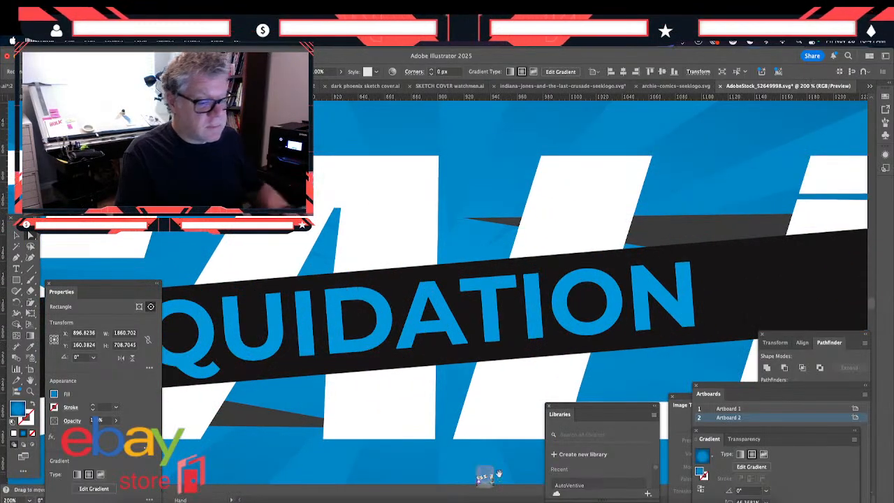
{"action": "scroll", "coordinate": [427, 283], "scroll_direction": "right", "scroll_amount": 5}
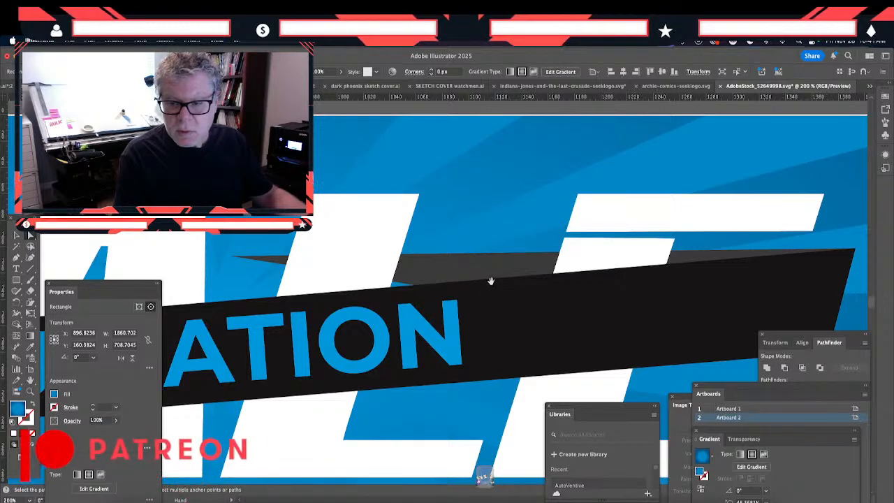
{"action": "left_click_drag", "start_coordinate": [490, 280], "coordinate": [475, 291]}
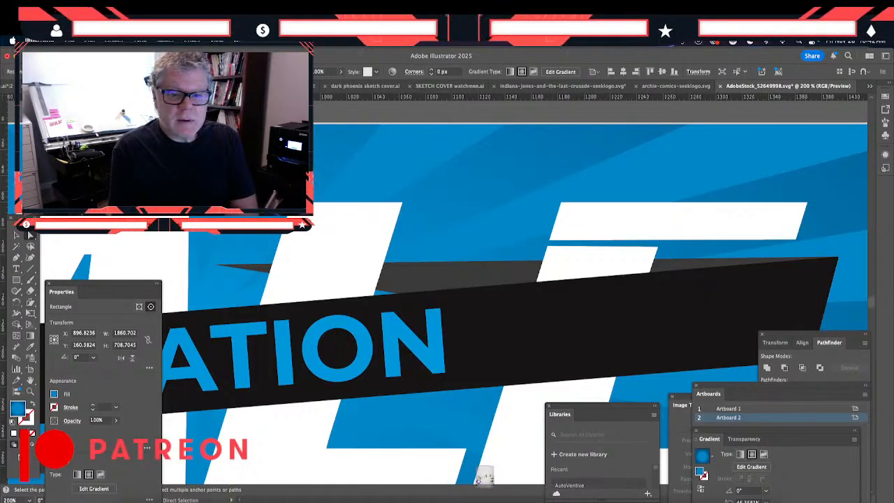
- Select the white SALE compound path behind the LIQUIDATION ribbon
{"action": "key", "text": "Tab"}
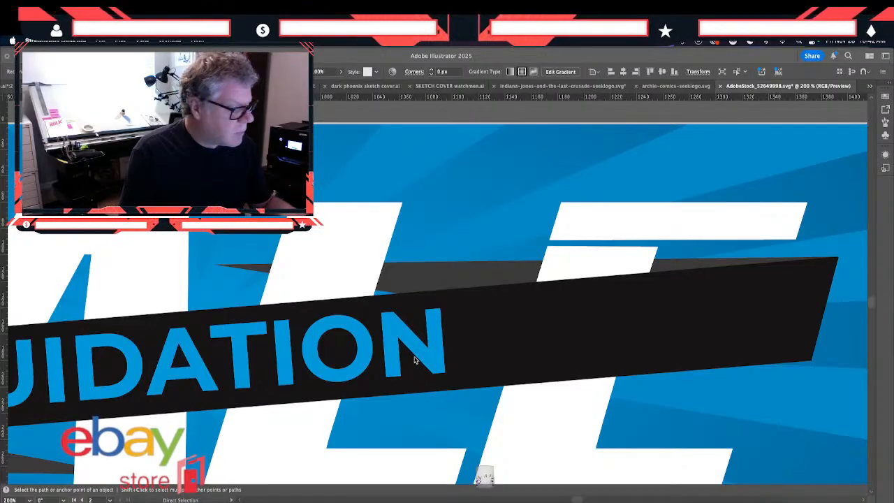
{"action": "key", "text": "Tab"}
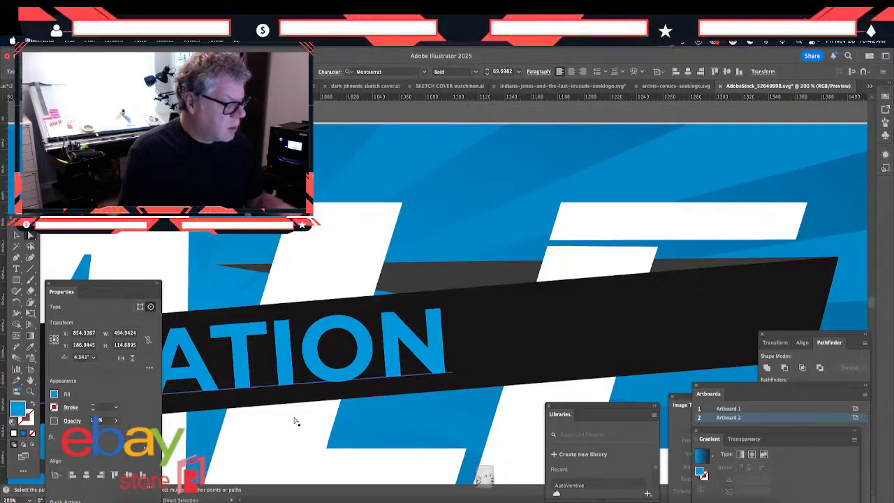
{"action": "left_click", "coordinate": [296, 421]}
{"action": "left_click", "coordinate": [296, 423]}
{"action": "key", "text": "super+1"}
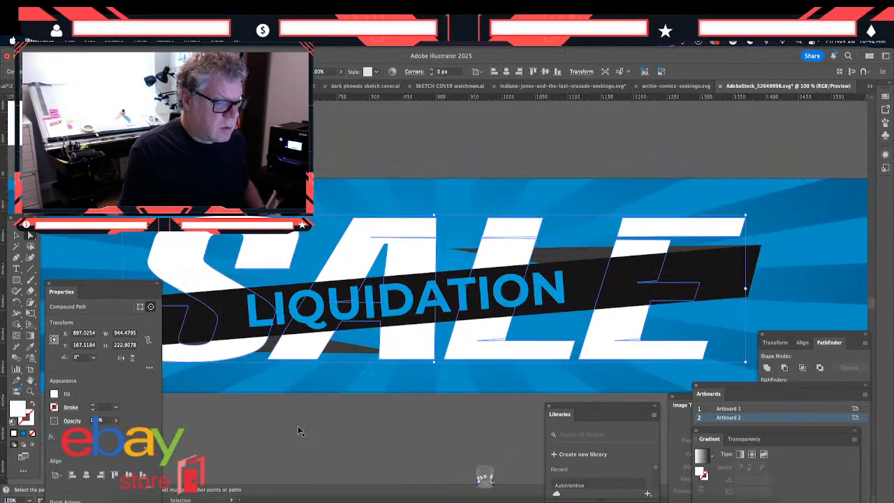
- Draw a white Pen patch about 96 x 44 px over the horizontal gap below the E's upper bar, following the stem's slanted edges
{"action": "key", "text": "super+equal"}
{"action": "key", "text": "super+equal"}
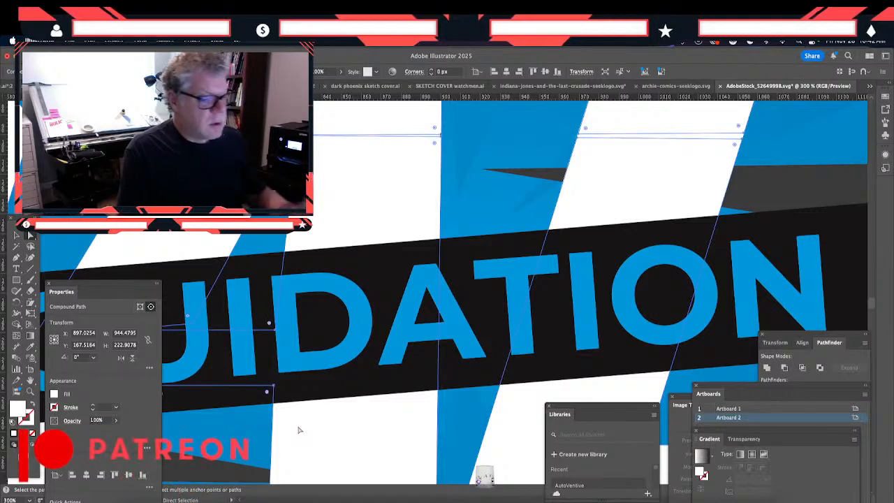
{"action": "left_click_drag", "start_coordinate": [699, 204], "coordinate": [164, 300]}
{"action": "left_click_drag", "start_coordinate": [398, 332], "coordinate": [332, 331]}
{"action": "key", "text": "p"}
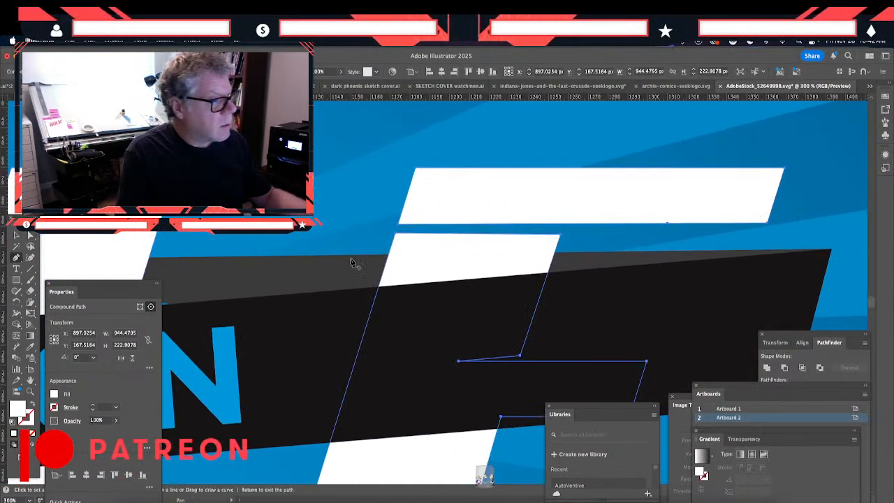
{"action": "left_click", "coordinate": [415, 169]}
{"action": "left_click", "coordinate": [385, 266]}
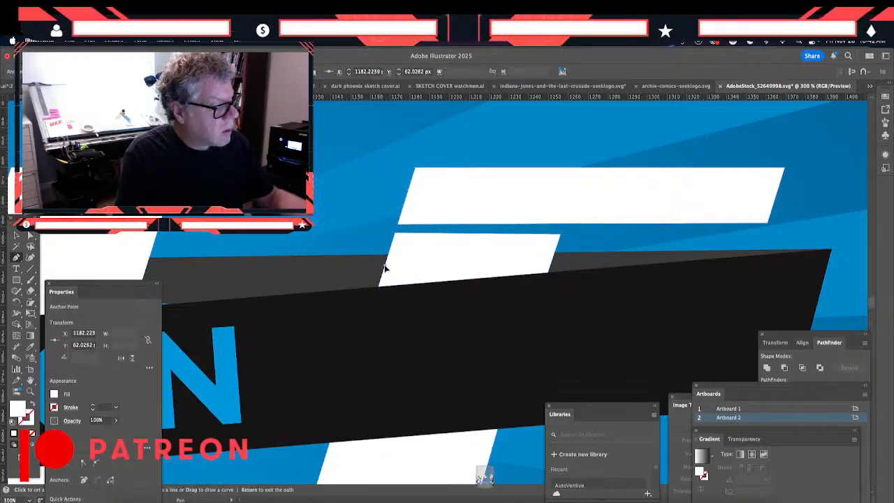
{"action": "left_click", "coordinate": [413, 179]}
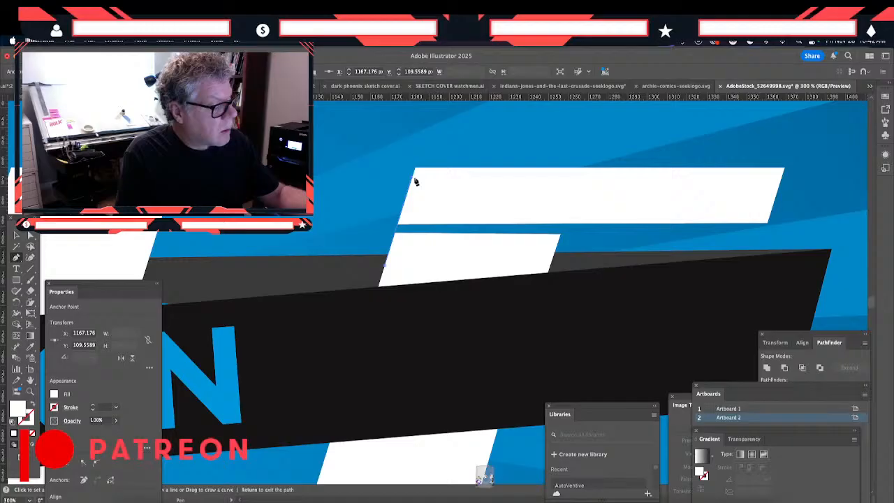
{"action": "left_click", "coordinate": [574, 187]}
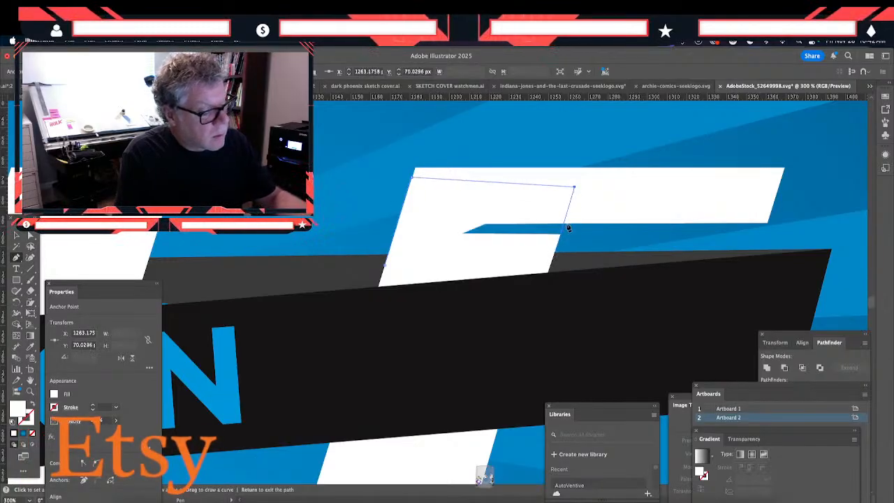
{"action": "left_click", "coordinate": [565, 223]}
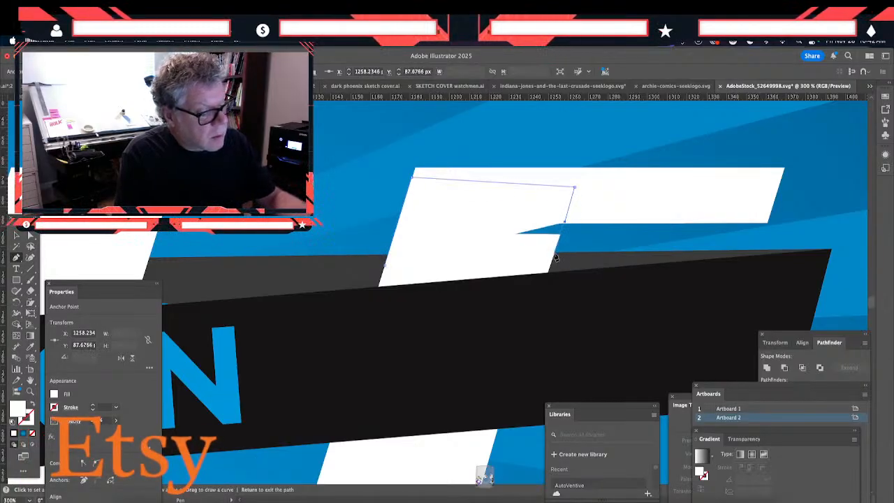
{"action": "left_click", "coordinate": [553, 255]}
{"action": "left_click", "coordinate": [471, 262]}
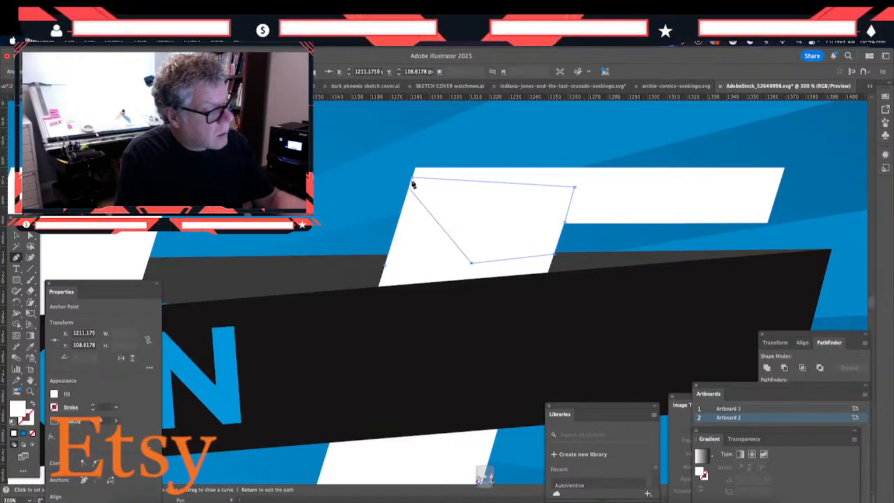
{"action": "key", "text": "super+z"}
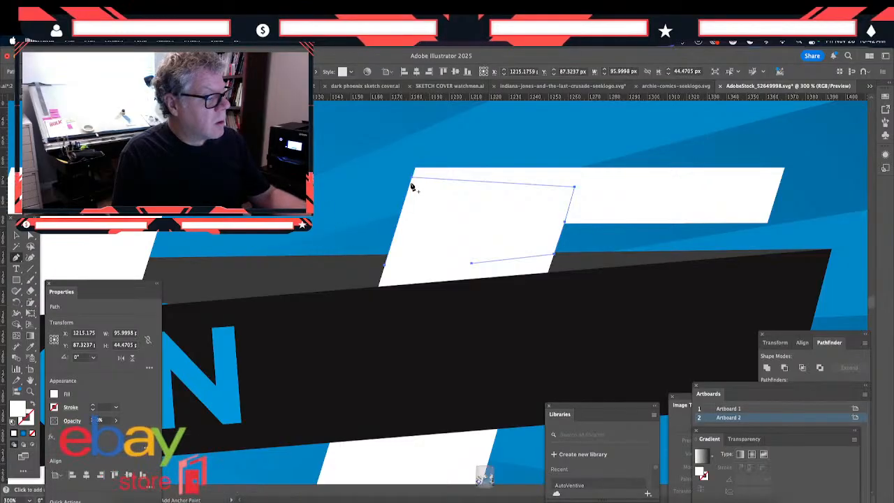
{"action": "left_click", "coordinate": [16, 235]}
{"action": "left_click", "coordinate": [403, 350]}
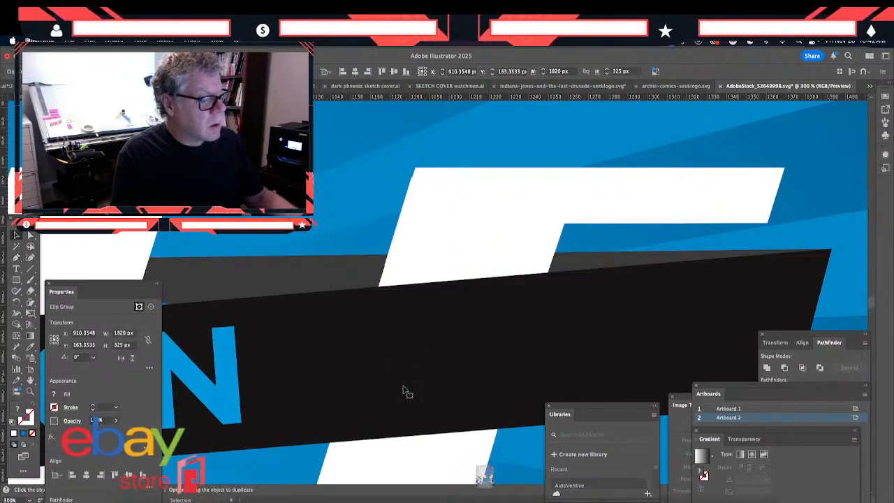
- Examine the patched SALE lettering, the ribbon and the sunburst group behind them, from close-up to the whole banner
{"action": "left_click_drag", "start_coordinate": [349, 344], "coordinate": [330, 91]}
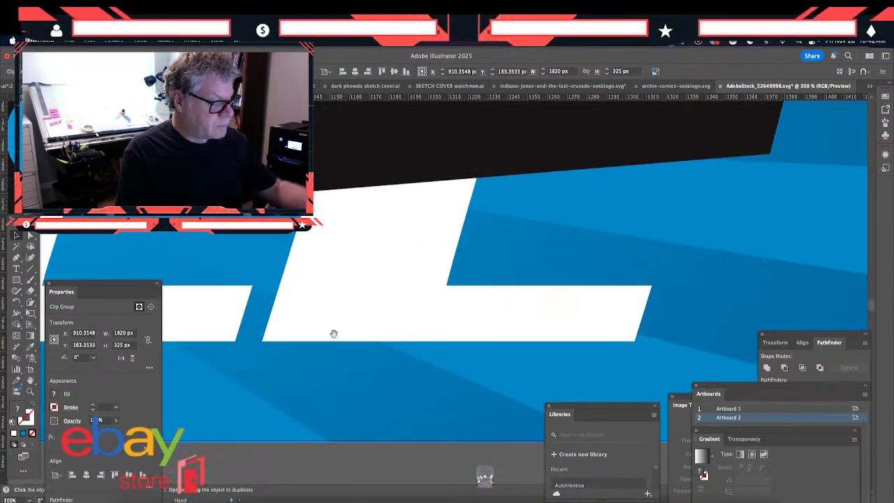
{"action": "left_click_drag", "start_coordinate": [284, 251], "coordinate": [367, 423]}
{"action": "key", "text": "a"}
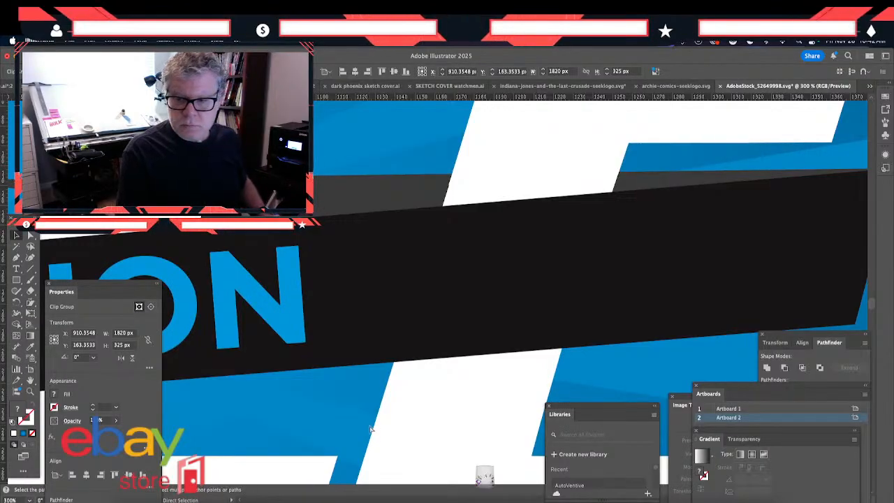
{"action": "key", "text": "super+minus"}
{"action": "key", "text": "v"}
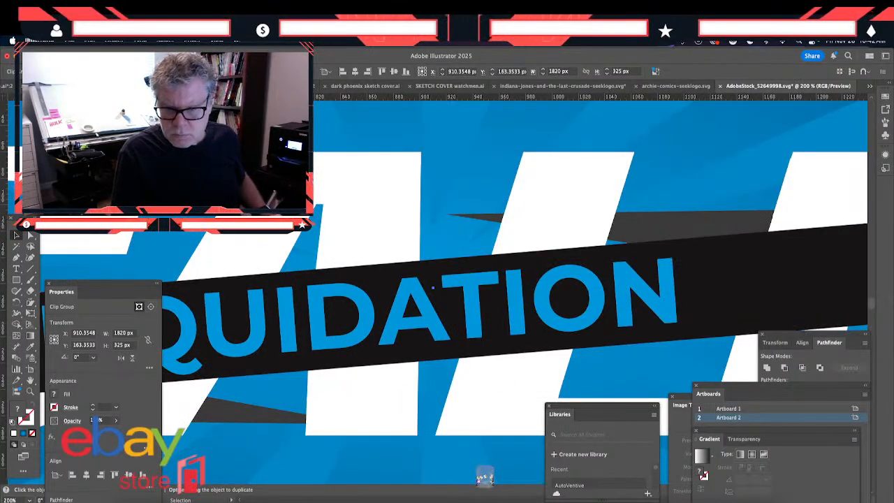
{"action": "key", "text": "Tab"}
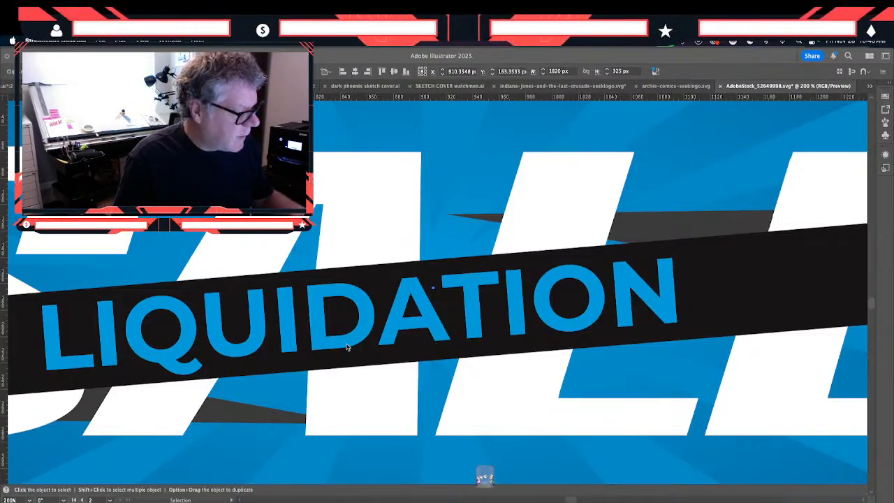
{"action": "key", "text": "Tab"}
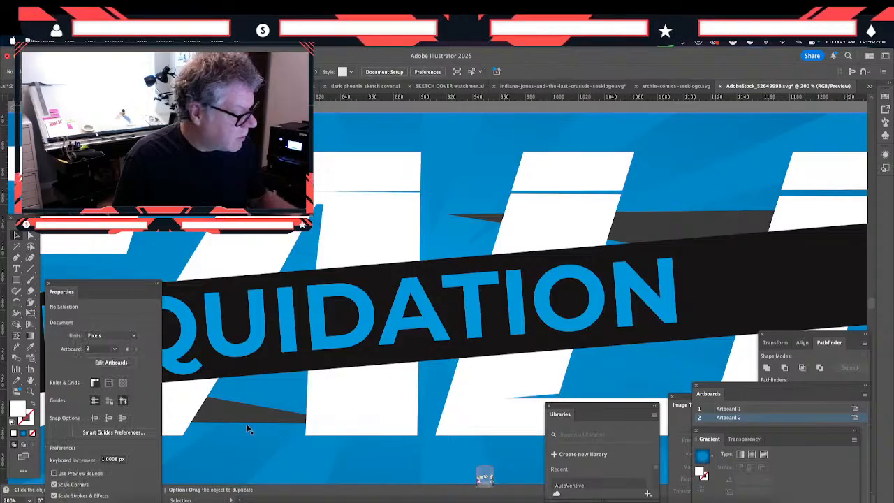
{"action": "left_click", "coordinate": [249, 418]}
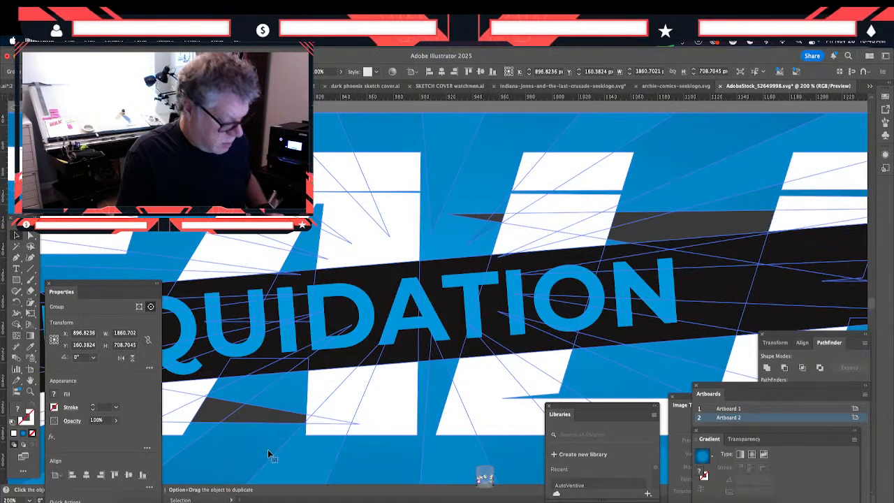
{"action": "key", "text": "super+1"}
{"action": "key", "text": "super+minus"}
{"action": "key", "text": "super+minus"}
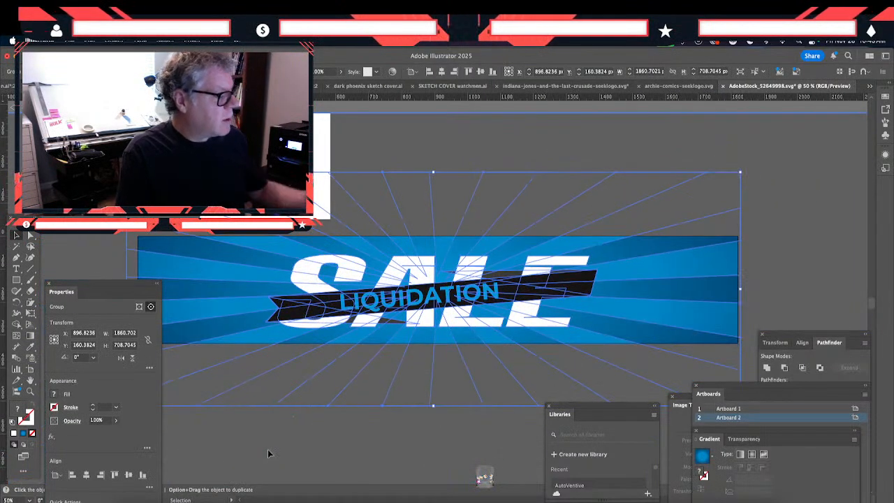
{"action": "left_click", "coordinate": [268, 451]}
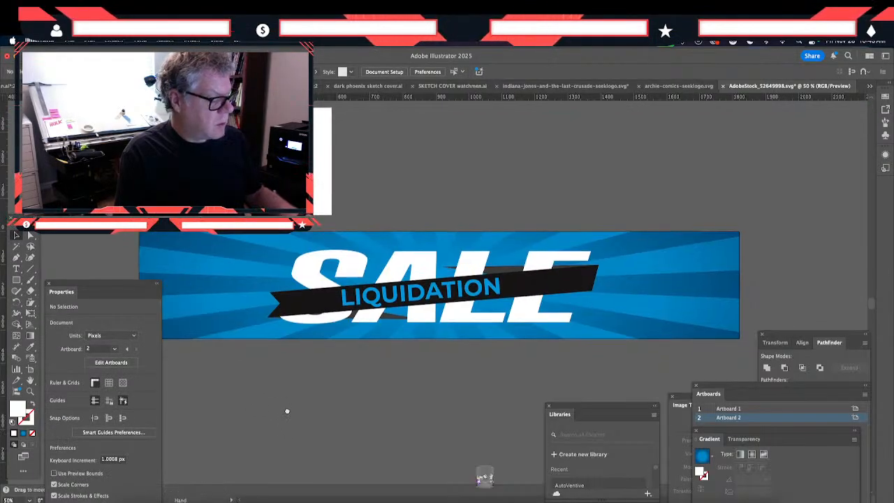
- Change the LIQUIDATION ribbon text to Montserrat's Black style
{"action": "scroll", "coordinate": [286, 409], "scroll_direction": "down", "scroll_amount": 2}
{"action": "double_click", "coordinate": [382, 285]}
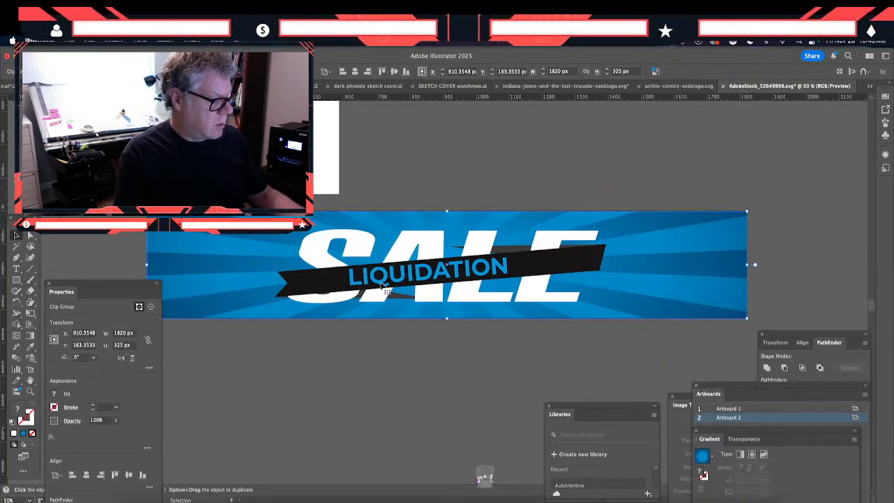
{"action": "left_click", "coordinate": [384, 284]}
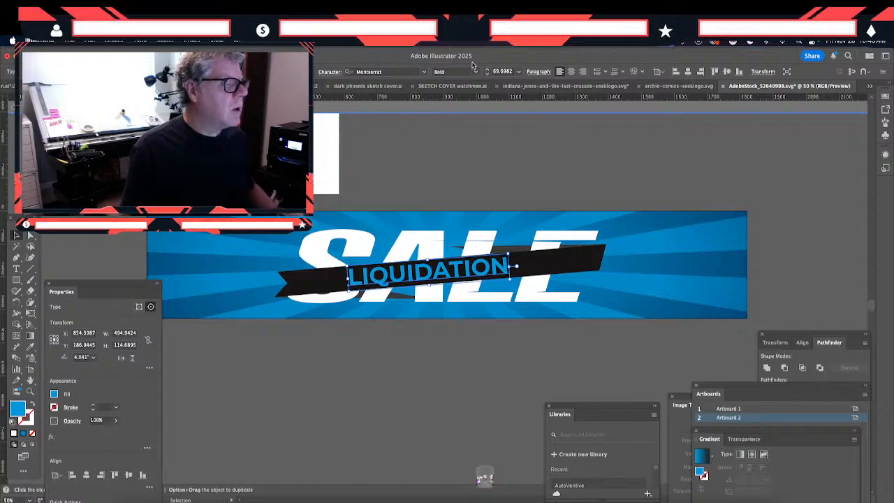
{"action": "left_click", "coordinate": [476, 72]}
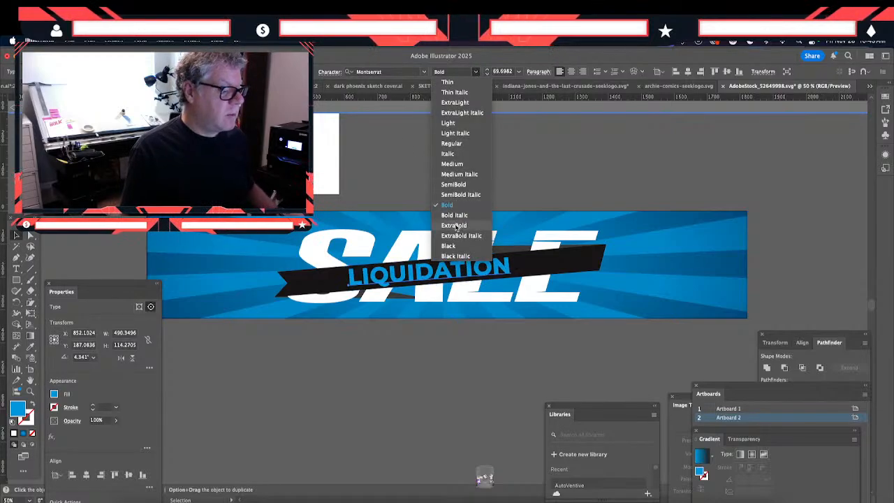
{"action": "left_click", "coordinate": [447, 246]}
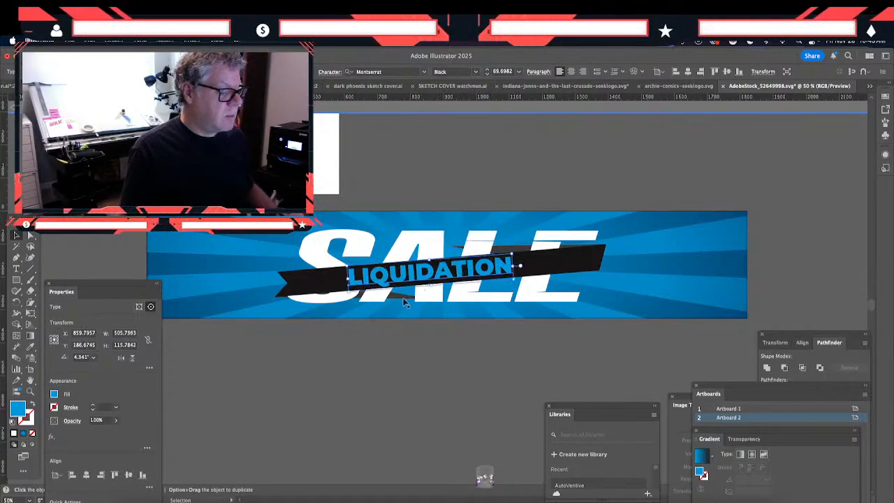
{"action": "left_click", "coordinate": [388, 336]}
{"action": "left_click", "coordinate": [363, 428]}
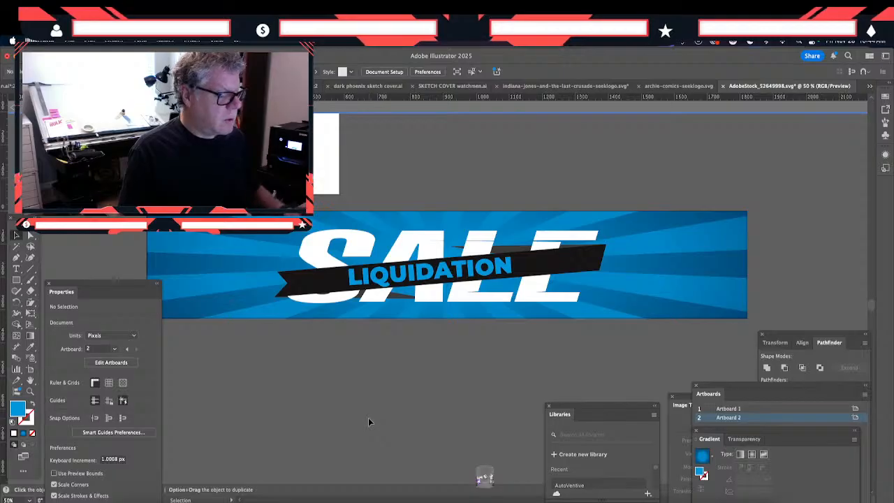
- Inside the isolated sunburst group, draw a rectangle about 1821 x 325 px covering the banner area
{"action": "left_click", "coordinate": [179, 265]}
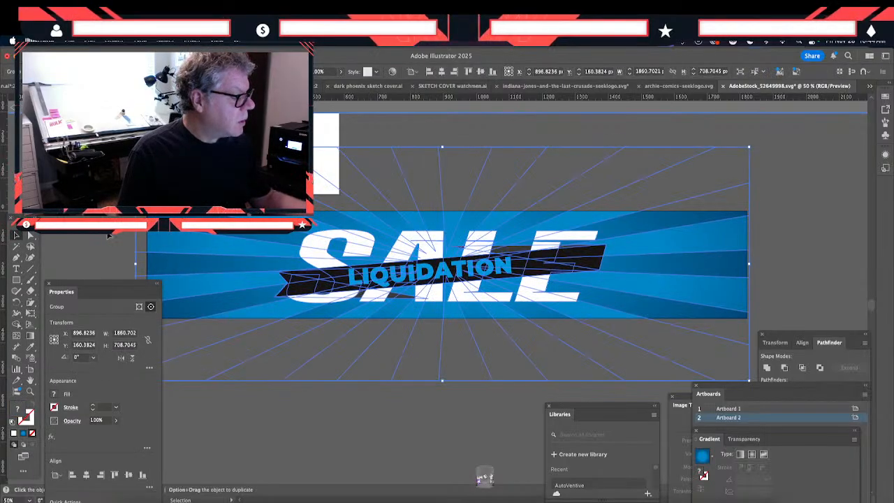
{"action": "left_click", "coordinate": [124, 262]}
{"action": "left_click", "coordinate": [17, 280]}
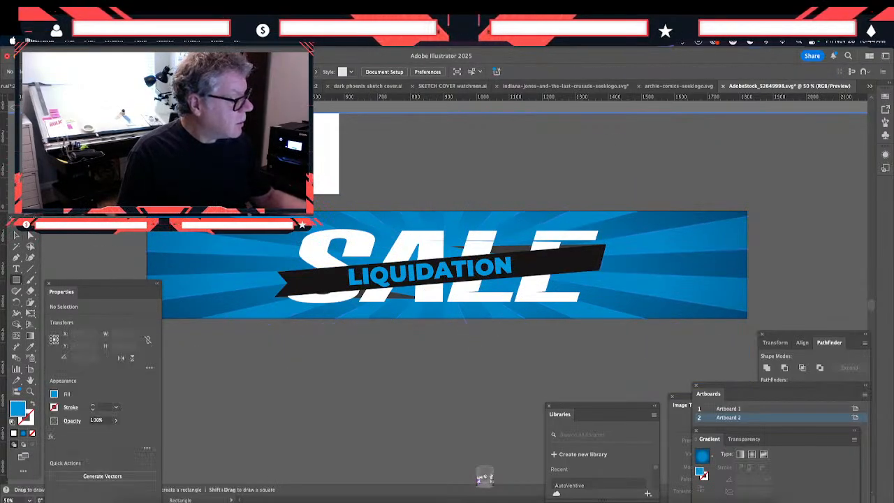
{"action": "left_click", "coordinate": [16, 236]}
{"action": "left_click", "coordinate": [196, 268]}
{"action": "key", "text": "Delete"}
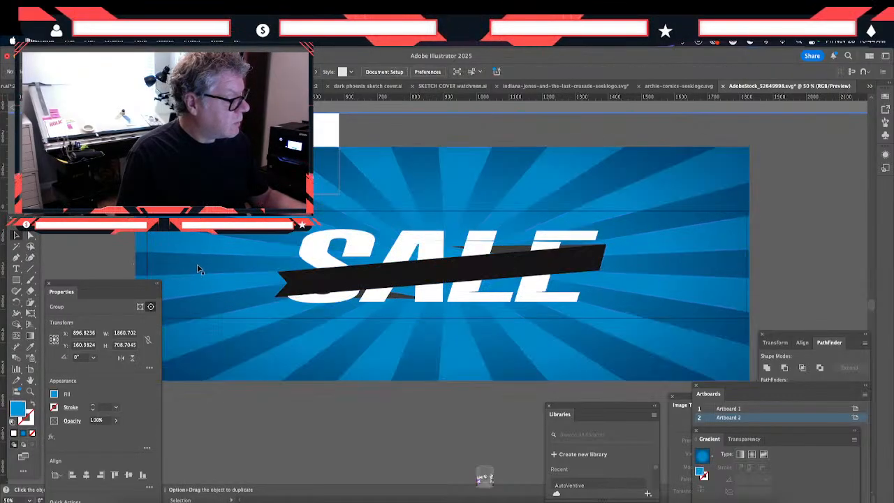
{"action": "left_click", "coordinate": [17, 281]}
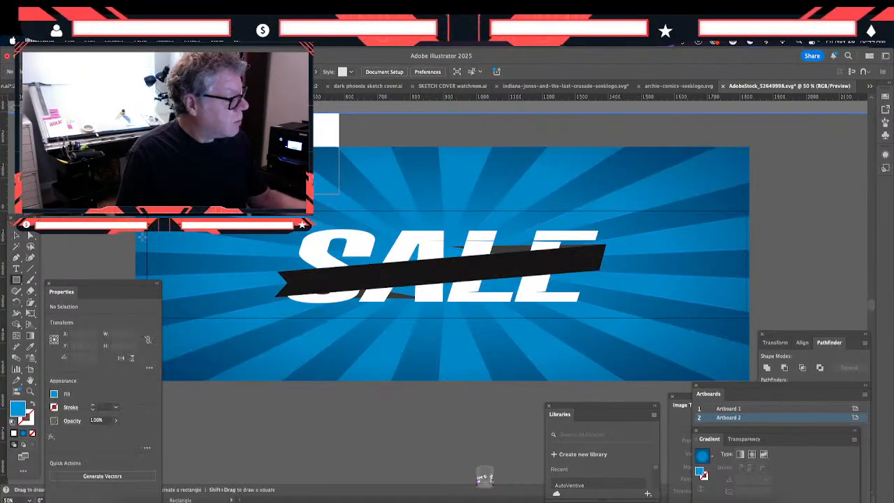
{"action": "left_click_drag", "start_coordinate": [146, 209], "coordinate": [747, 317]}
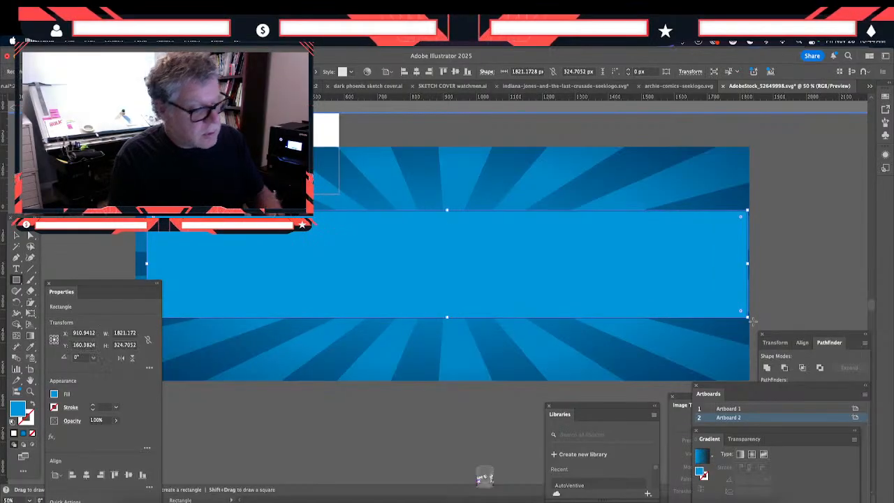
- Fill the rectangle with the sunburst's blue radial gradient using the Eyedropper and lower its opacity to 68%
{"action": "left_click", "coordinate": [30, 346]}
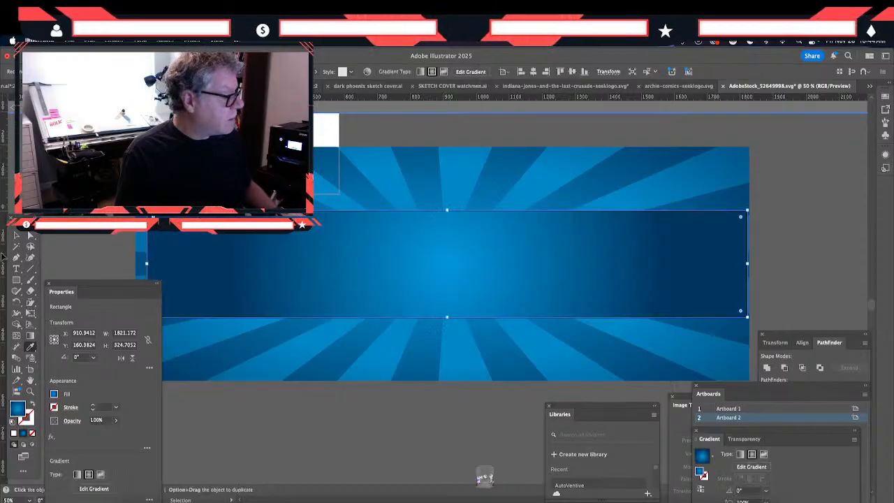
{"action": "left_click", "coordinate": [17, 236]}
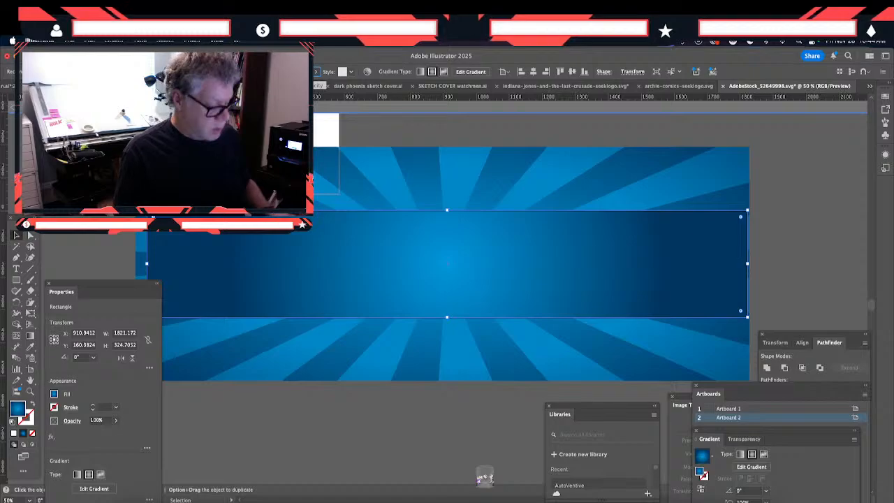
{"action": "left_click_drag", "start_coordinate": [310, 81], "coordinate": [292, 81]}
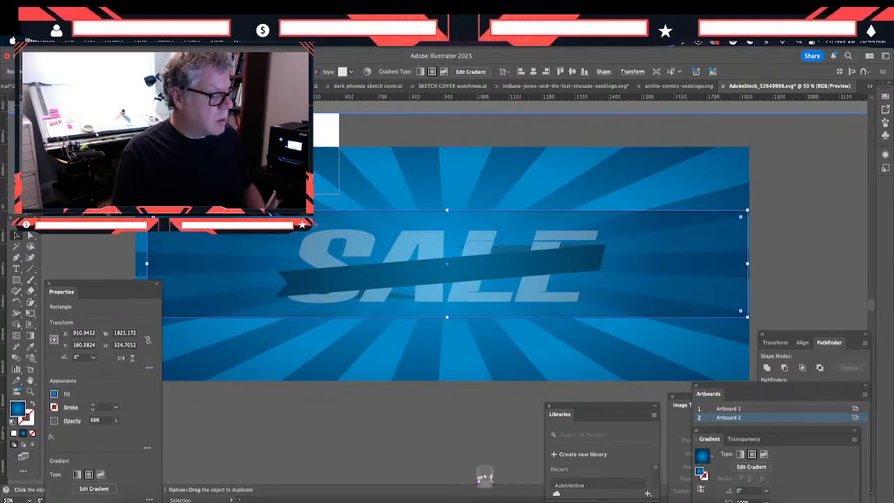
- Place the semi-transparent gradient rectangle behind the SALE lettering and ribbon but above the sunburst, and leave isolation mode
{"action": "key", "text": "super+3"}
{"action": "left_click", "coordinate": [318, 261]}
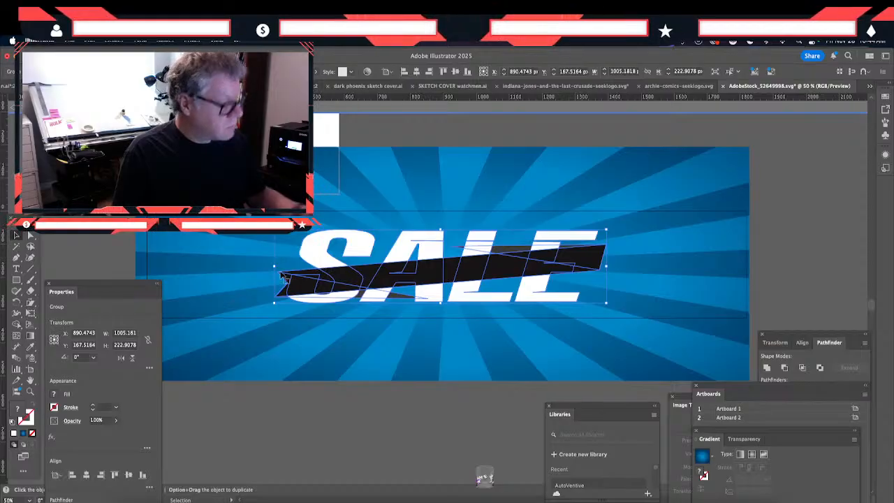
{"action": "key", "text": "a"}
{"action": "key", "text": "super+alt+3"}
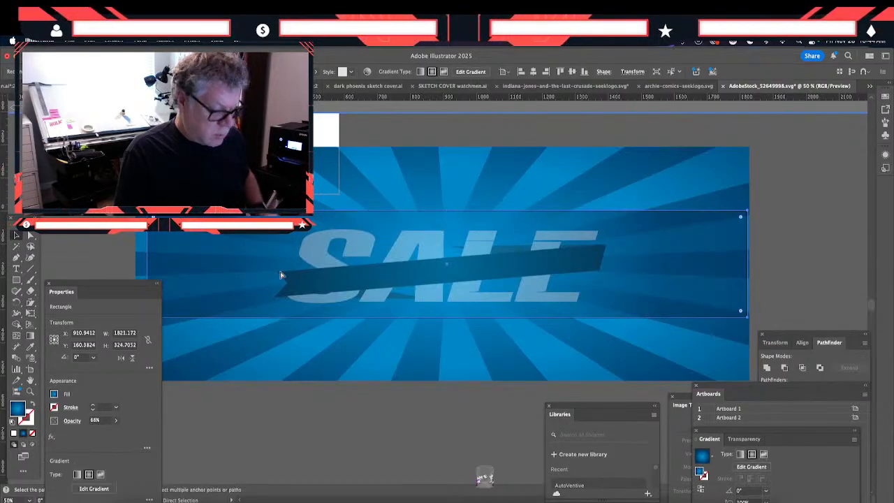
{"action": "key", "text": "v"}
{"action": "key", "text": "super+shift+a"}
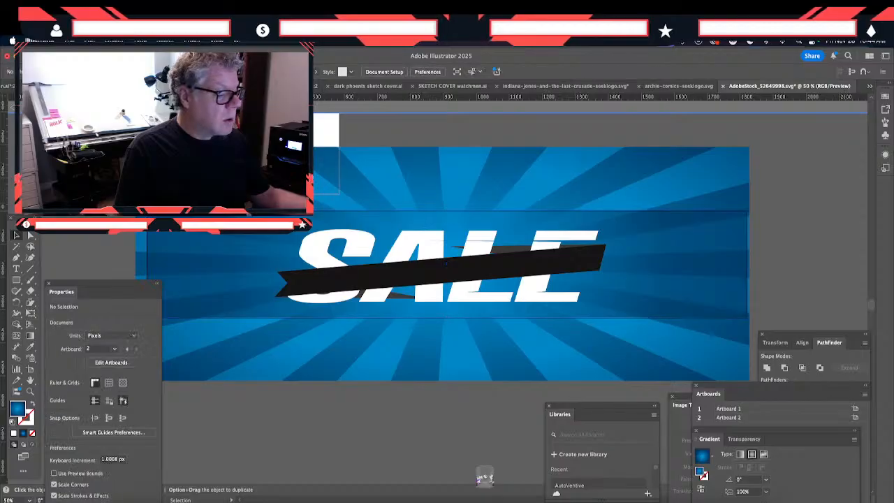
{"action": "key", "text": "Escape"}
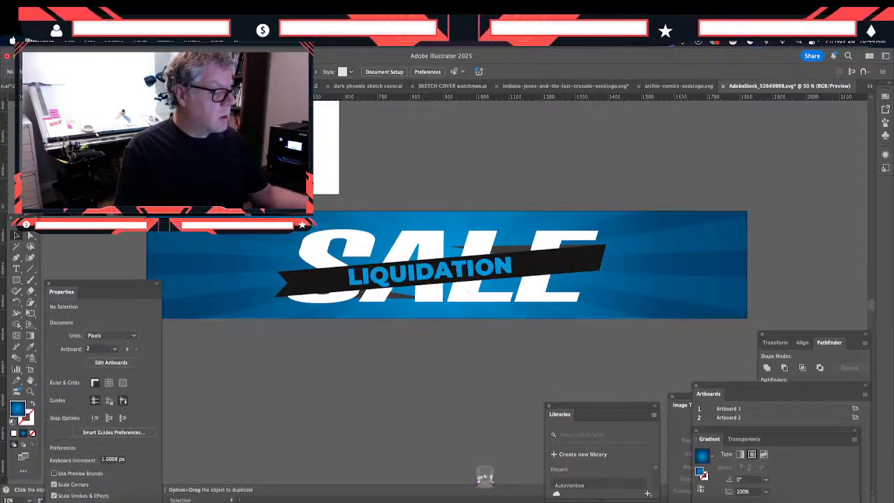
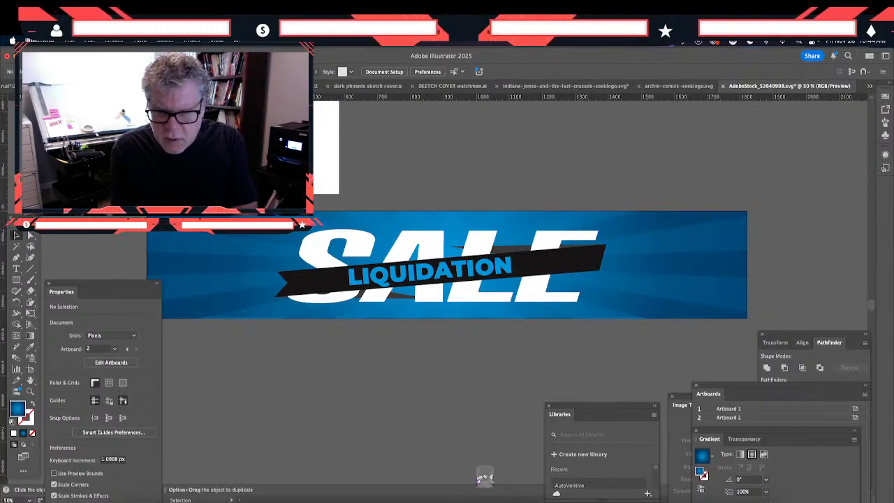
{"action": "key", "text": "Tab"}
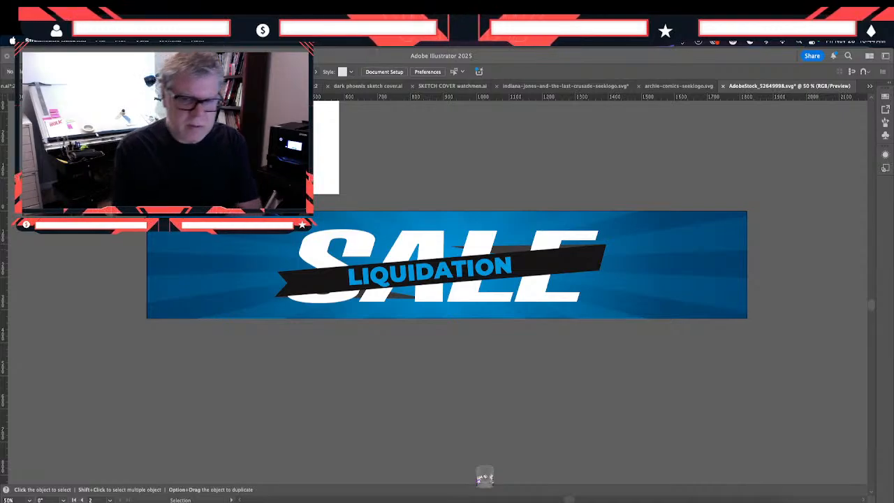
{"action": "key", "text": "Tab"}
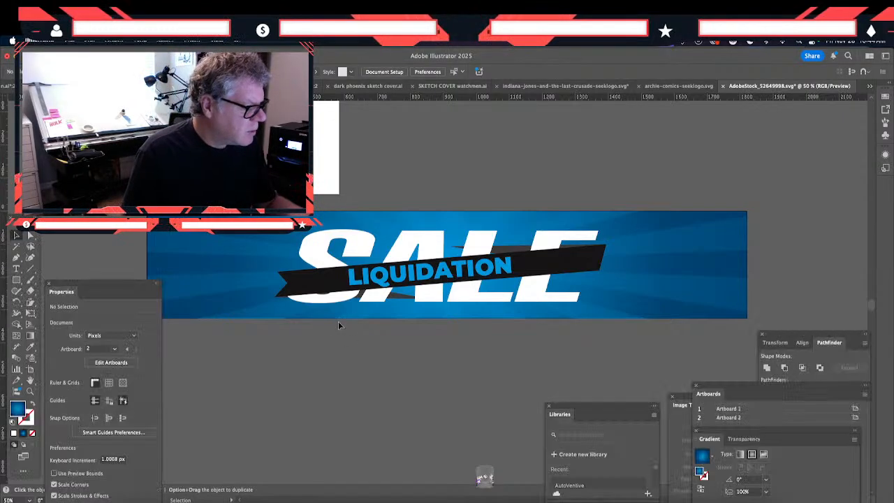
- Shift the LIQUIDATION text slightly to the right along the black ribbon
{"action": "left_click", "coordinate": [374, 281]}
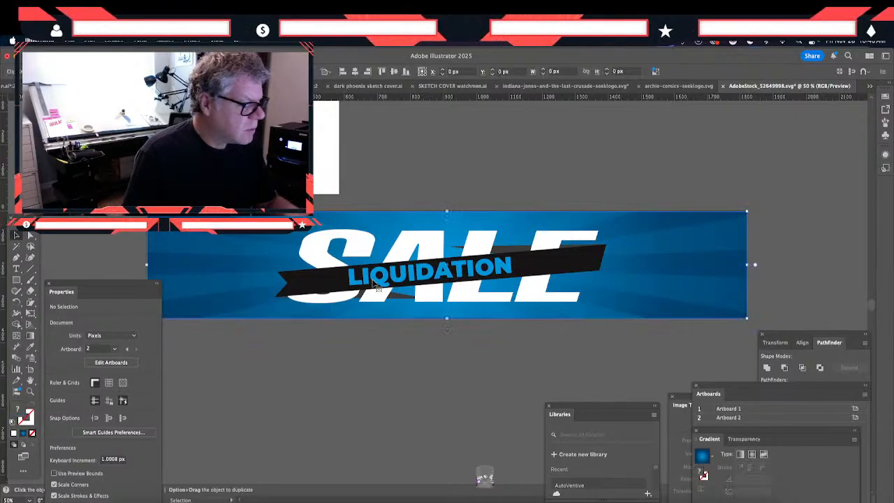
{"action": "double_click", "coordinate": [375, 282]}
{"action": "left_click", "coordinate": [375, 283]}
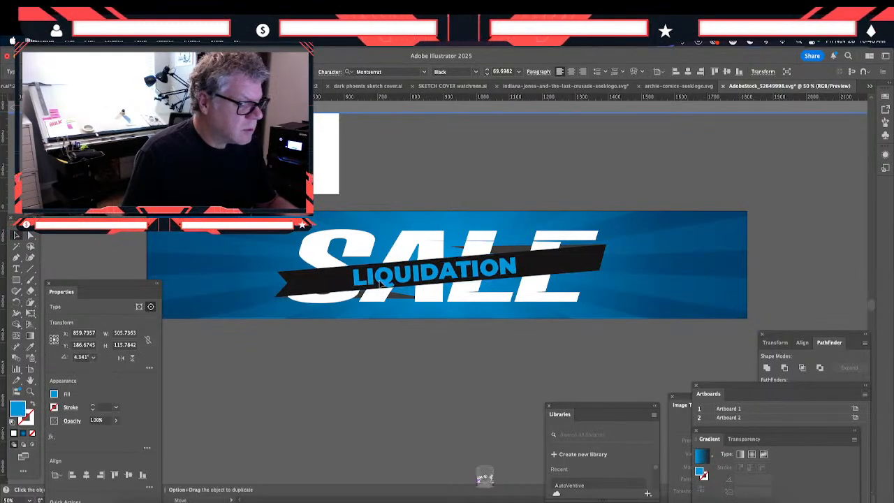
{"action": "left_click_drag", "start_coordinate": [375, 283], "coordinate": [385, 285]}
{"action": "double_click", "coordinate": [413, 360]}
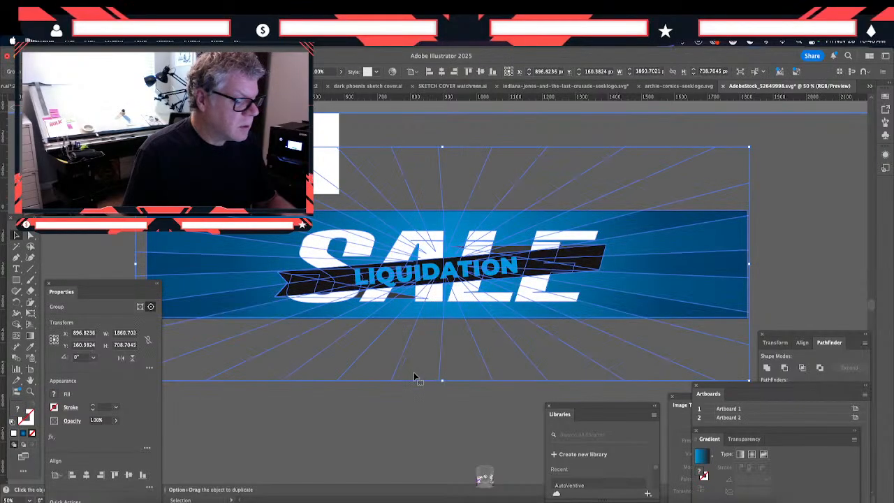
{"action": "left_click", "coordinate": [415, 394]}
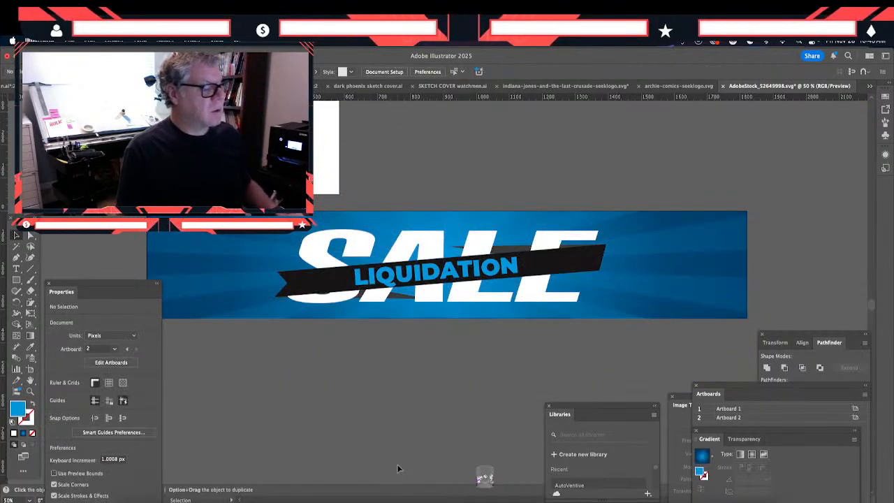
{"action": "double_click", "coordinate": [314, 256]}
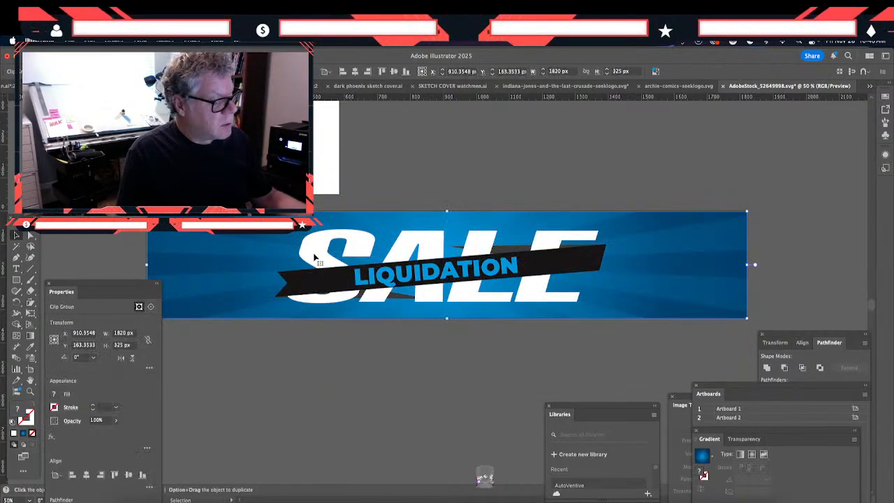
{"action": "left_click", "coordinate": [314, 255]}
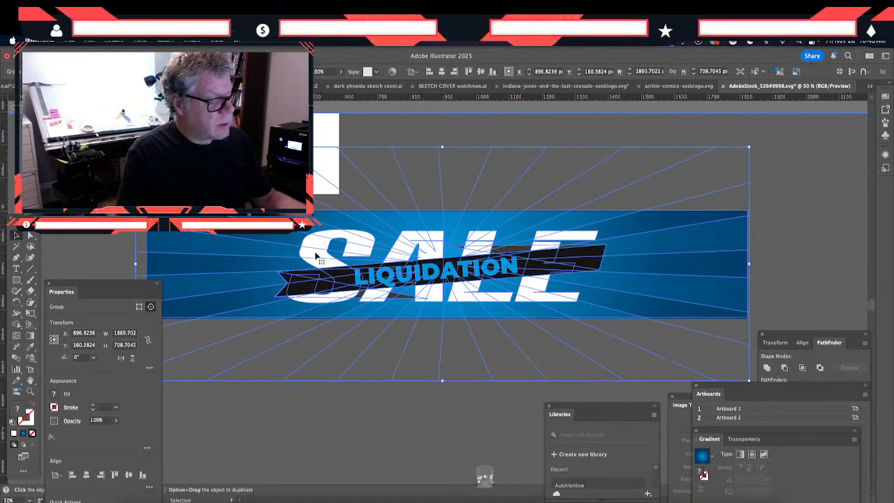
{"action": "double_click", "coordinate": [317, 257]}
{"action": "left_click", "coordinate": [317, 258]}
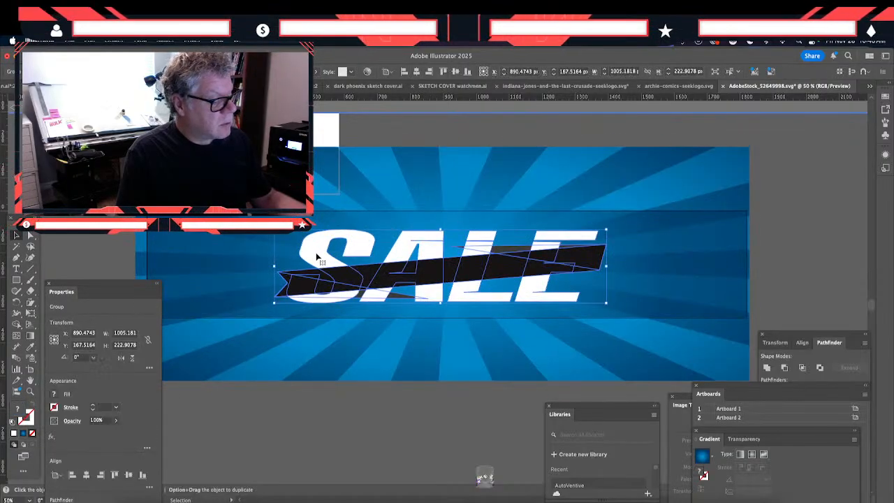
{"action": "double_click", "coordinate": [316, 256]}
{"action": "left_click", "coordinate": [318, 255]}
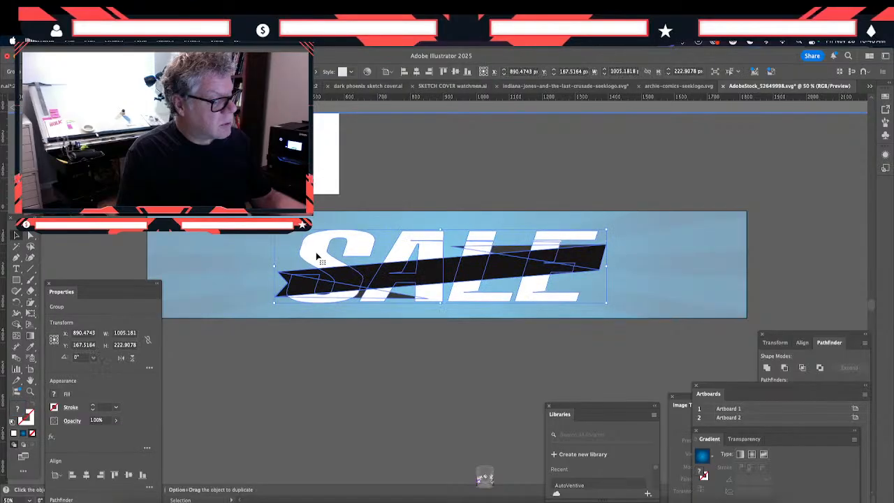
{"action": "double_click", "coordinate": [450, 385]}
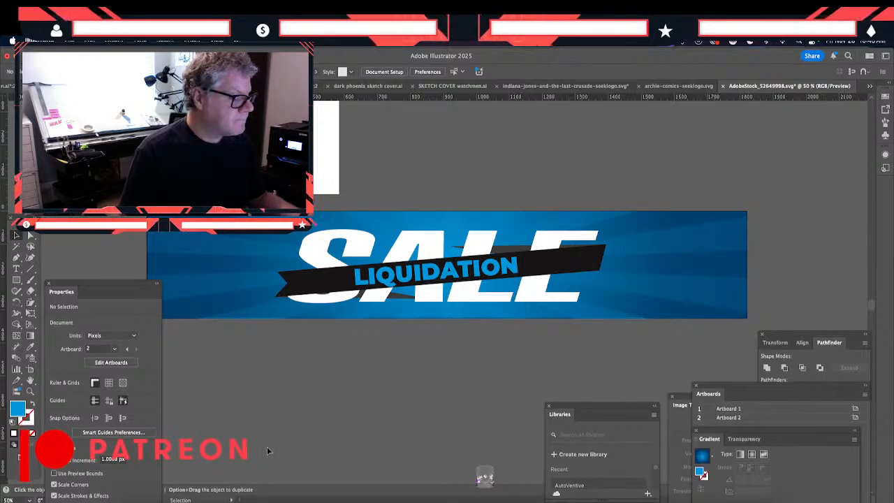
- Draw a straight line about 126 px long on the ribbon to the left of LIQUIDATION, following the ribbon's slant
{"action": "left_click", "coordinate": [30, 270]}
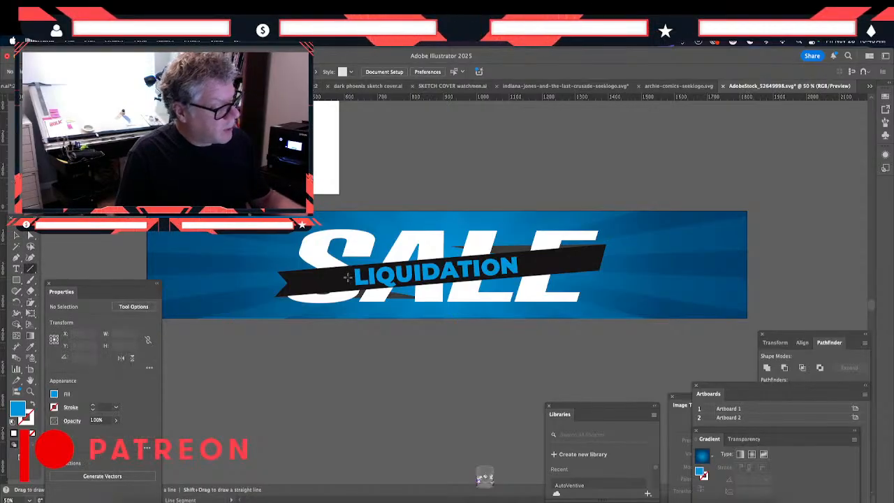
{"action": "left_click", "coordinate": [349, 278]}
{"action": "left_click", "coordinate": [460, 306]}
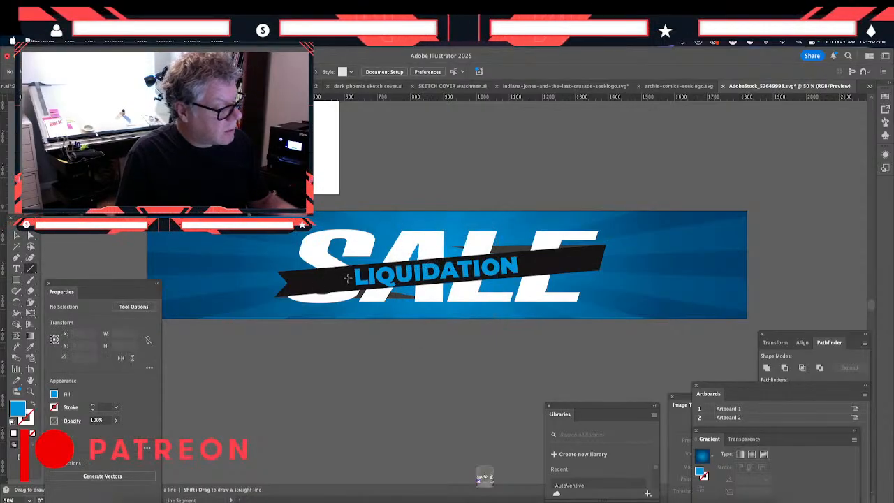
{"action": "left_click_drag", "start_coordinate": [298, 282], "coordinate": [307, 281]}
{"action": "left_click", "coordinate": [16, 235]}
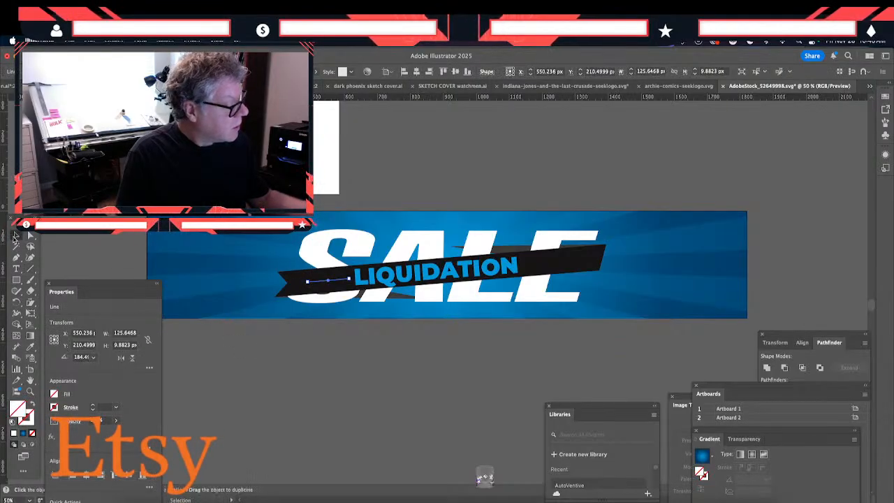
- Give the line on the ribbon a white 3 pt stroke and no fill
{"action": "left_click", "coordinate": [12, 423]}
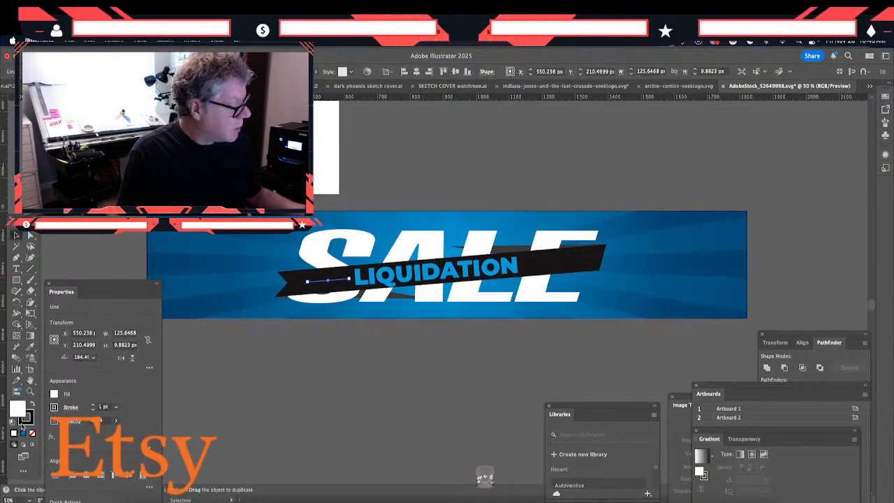
{"action": "left_click", "coordinate": [31, 406]}
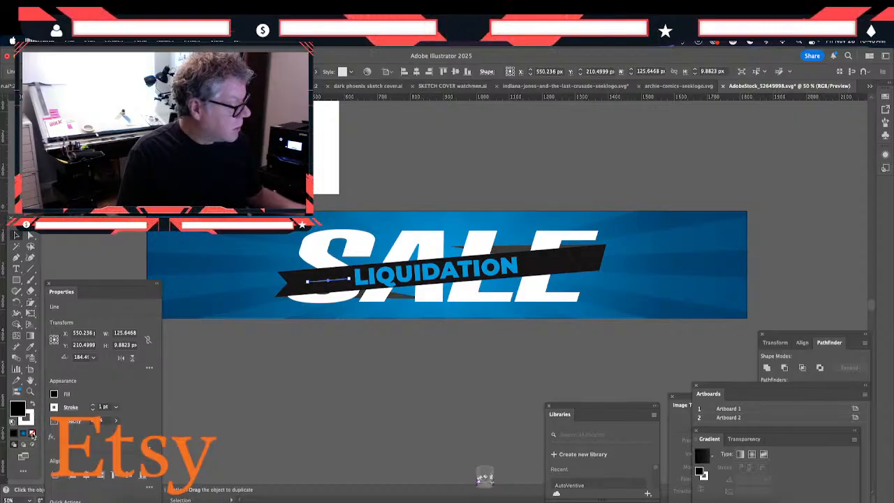
{"action": "left_click", "coordinate": [32, 433]}
{"action": "left_click", "coordinate": [245, 412]}
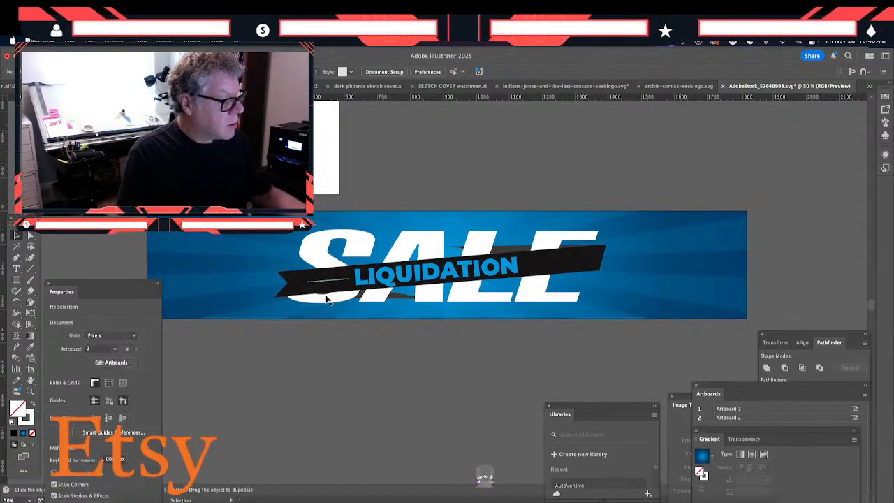
{"action": "key", "text": "super+equal"}
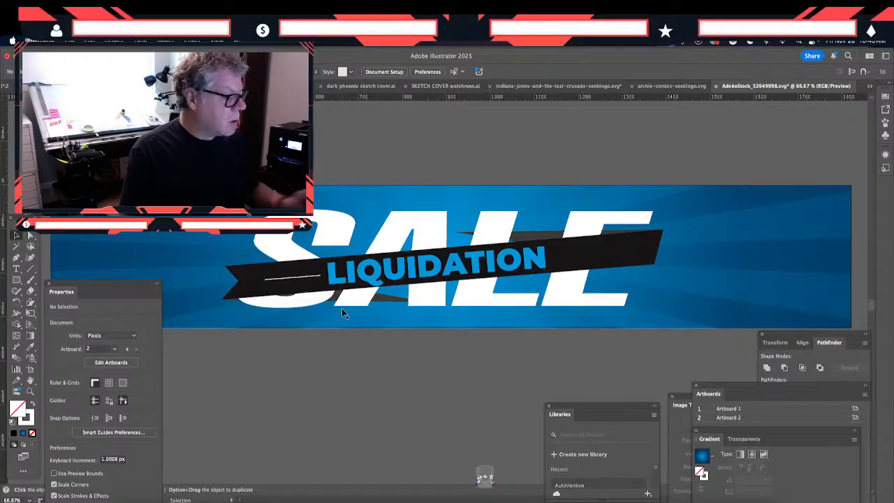
{"action": "left_click", "coordinate": [280, 277]}
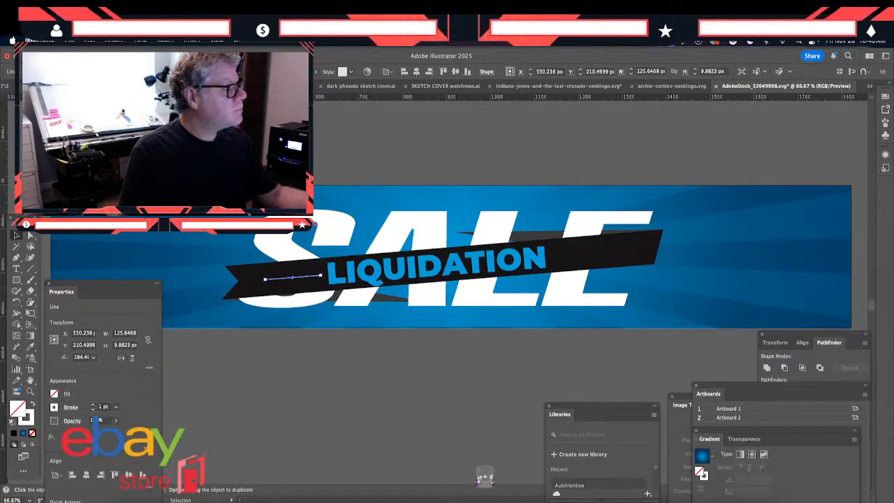
{"action": "left_click", "coordinate": [152, 71]}
{"action": "left_click", "coordinate": [164, 133]}
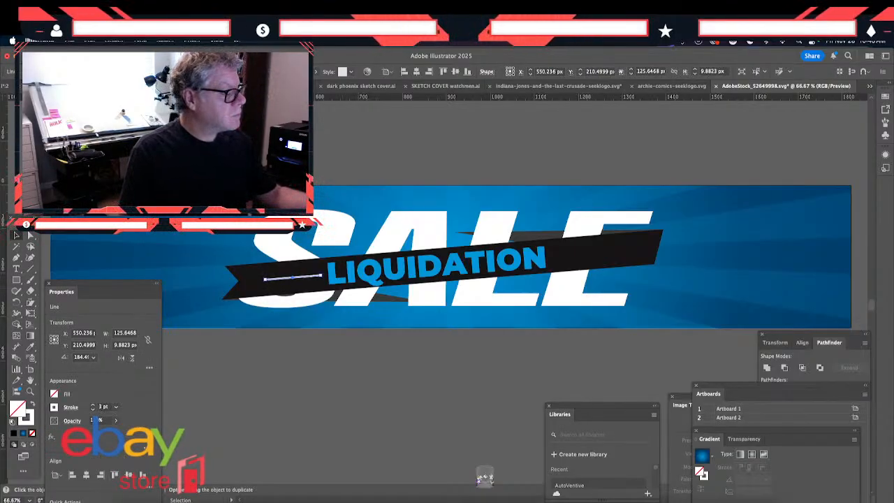
{"action": "key", "text": "super+shift+a"}
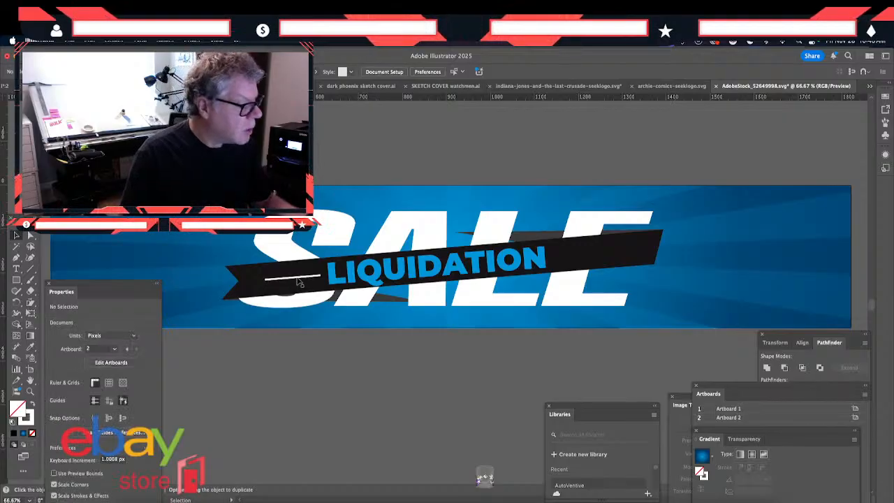
- Duplicate the white line and place the copy on the ribbon to the right of LIQUIDATION
{"action": "left_click", "coordinate": [302, 281]}
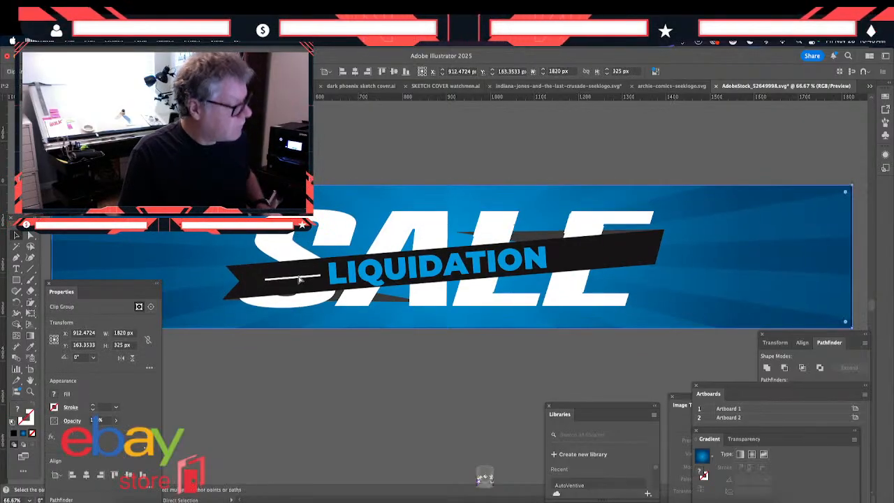
{"action": "left_click", "coordinate": [288, 346]}
{"action": "left_click", "coordinate": [288, 282]}
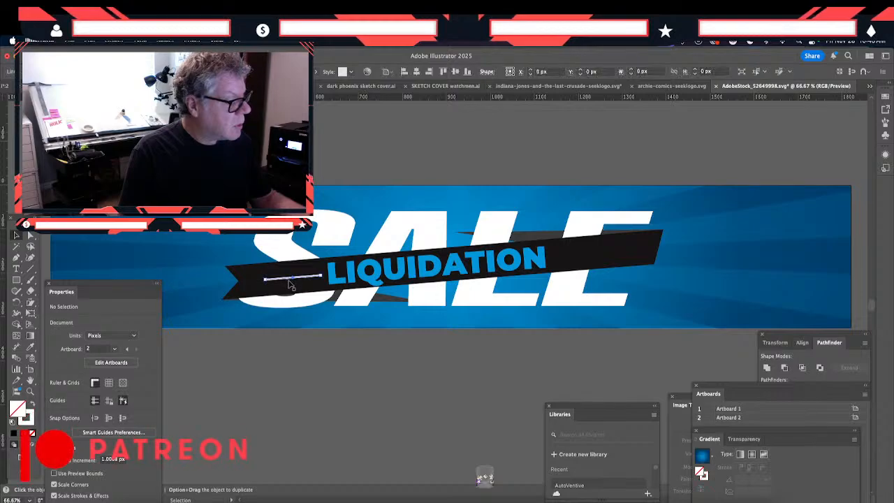
{"action": "key", "text": "super+c"}
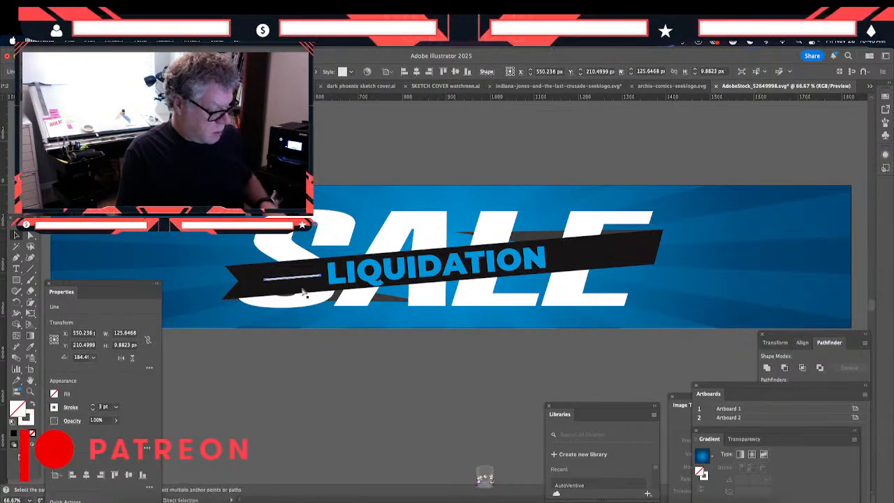
{"action": "key", "text": "super+v"}
{"action": "left_click_drag", "start_coordinate": [428, 297], "coordinate": [569, 259]}
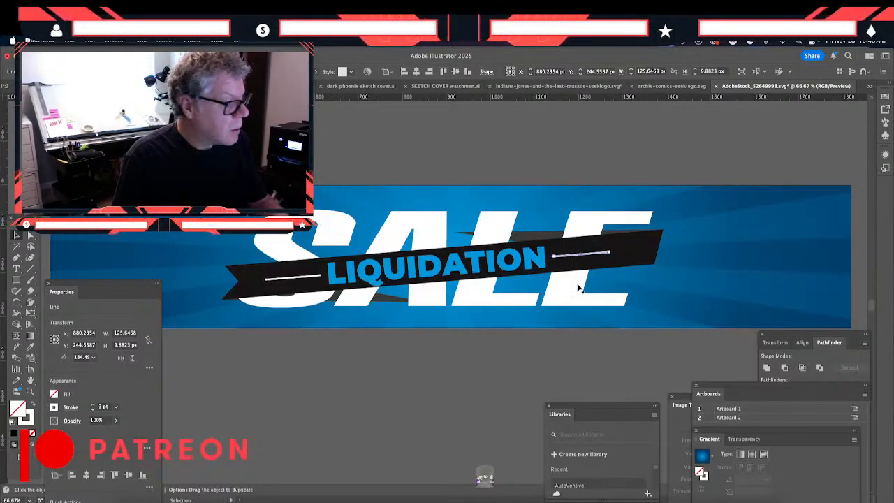
{"action": "left_click", "coordinate": [325, 395]}
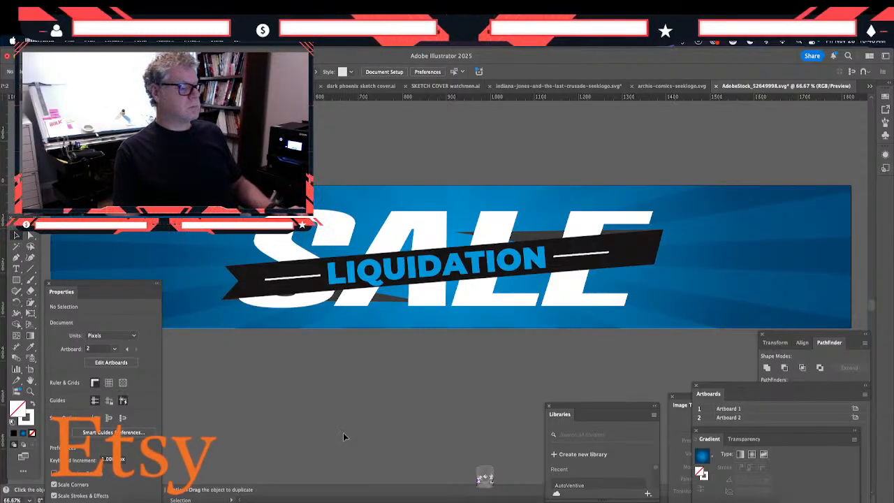
- Convert both white ribbon lines to filled shapes with Outline Stroke
{"action": "key", "text": "super+minus"}
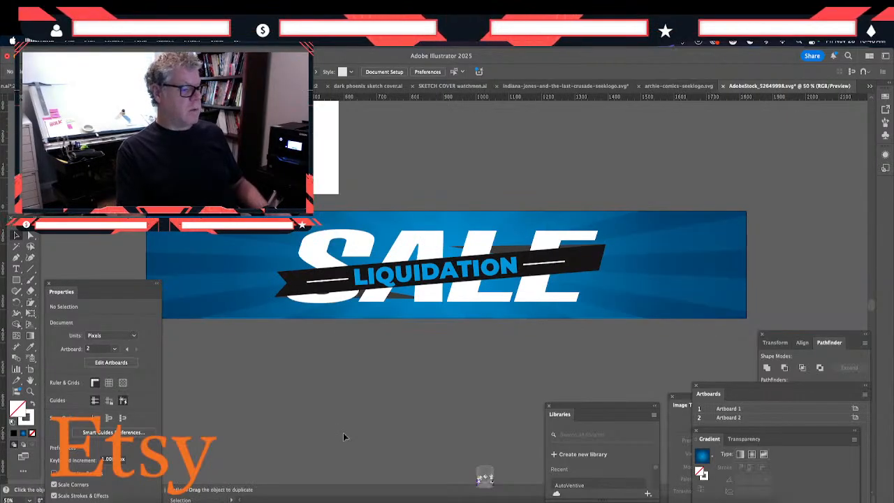
{"action": "key", "text": "super+minus"}
{"action": "key", "text": "super+equal"}
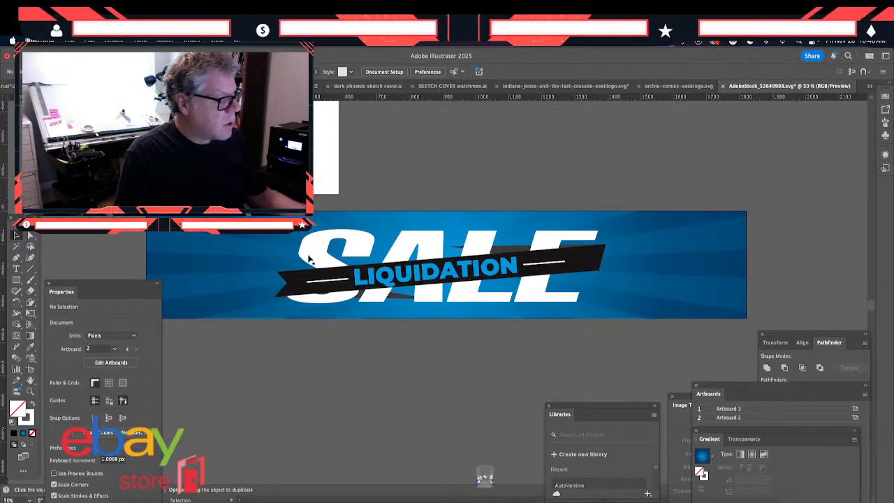
{"action": "left_click", "coordinate": [323, 281]}
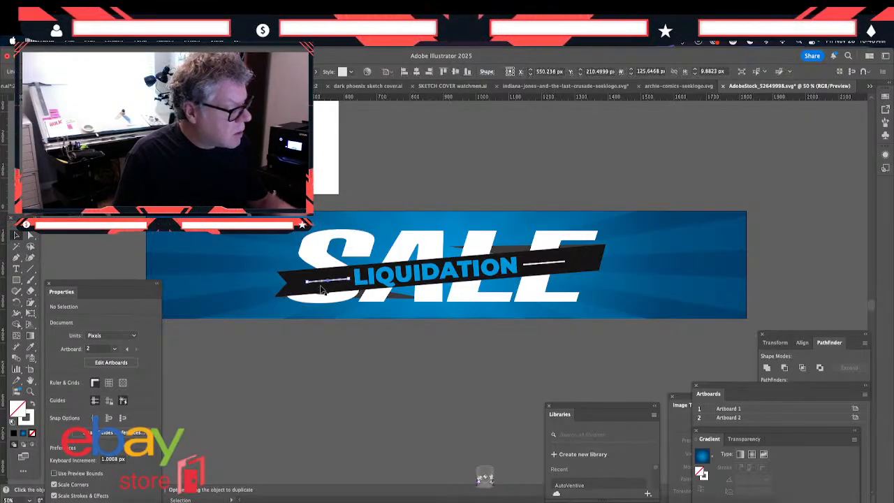
{"action": "left_click", "coordinate": [544, 264], "text": "shift"}
{"action": "left_click", "coordinate": [114, 40]}
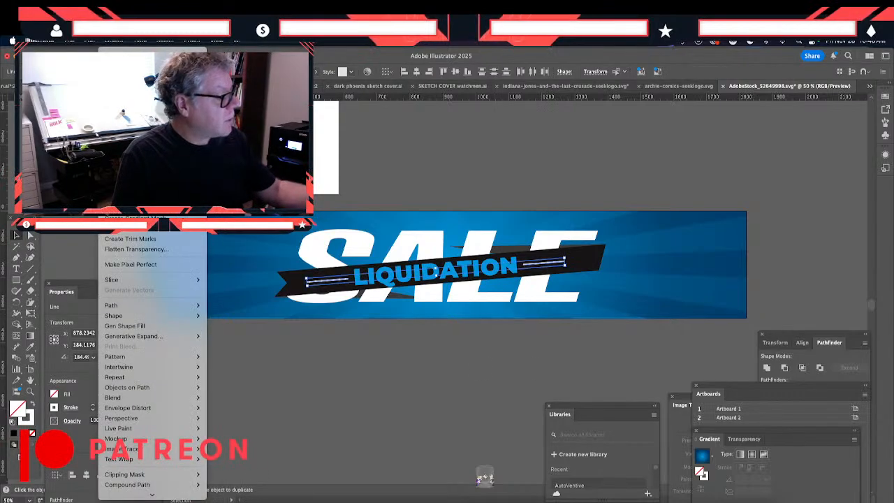
{"action": "mouse_move", "coordinate": [111, 381]}
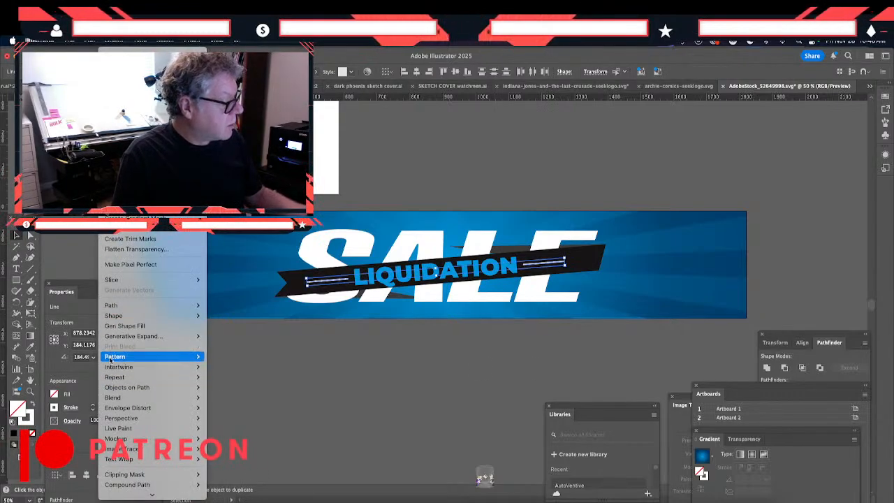
{"action": "mouse_move", "coordinate": [118, 305]}
{"action": "left_click", "coordinate": [220, 331]}
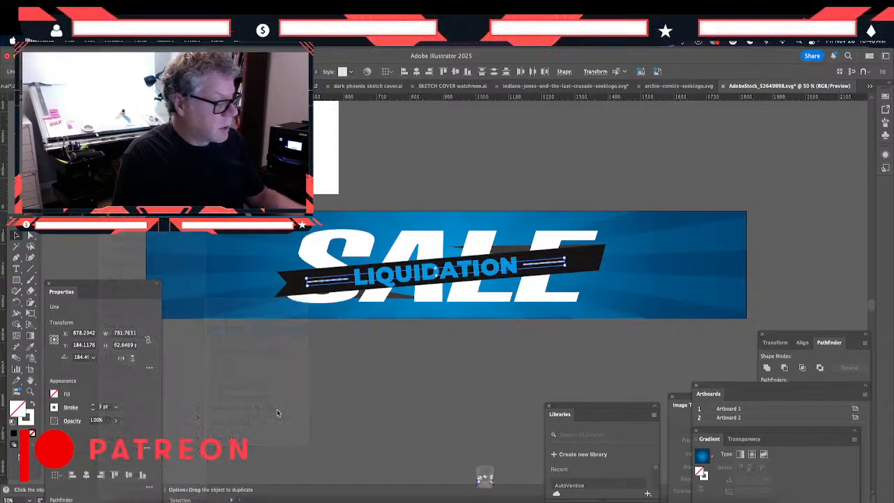
{"action": "left_click", "coordinate": [328, 418]}
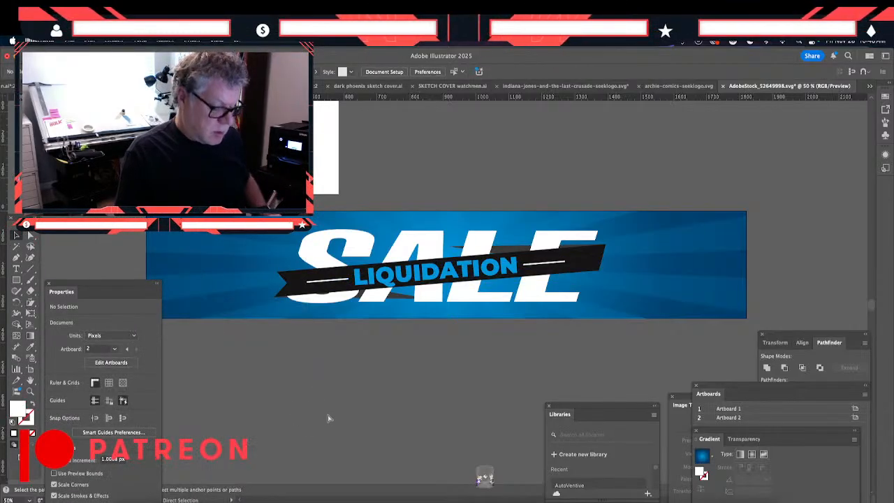
- Fill the white line left of LIQUIDATION with a white-to-black linear gradient at 0°
{"action": "key", "text": "super+equal"}
{"action": "key", "text": "super+equal"}
{"action": "key", "text": "super+equal"}
{"action": "scroll", "coordinate": [328, 415], "scroll_direction": "left", "scroll_amount": 6}
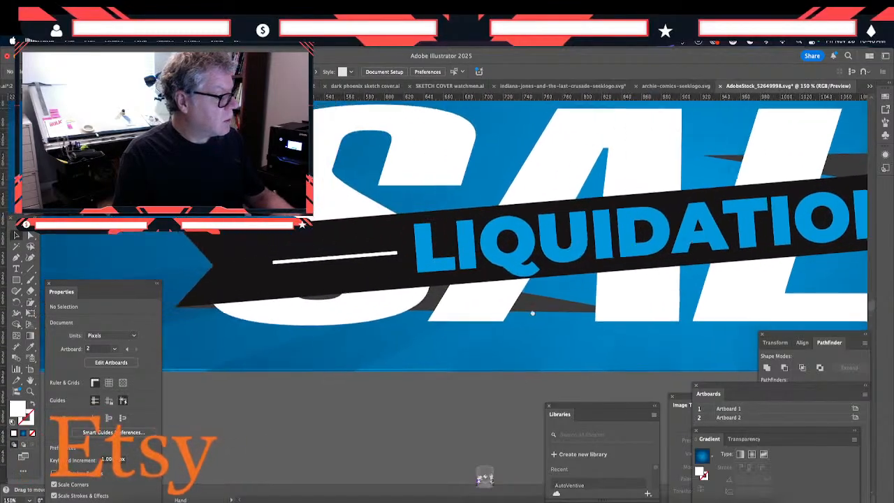
{"action": "left_click", "coordinate": [299, 266]}
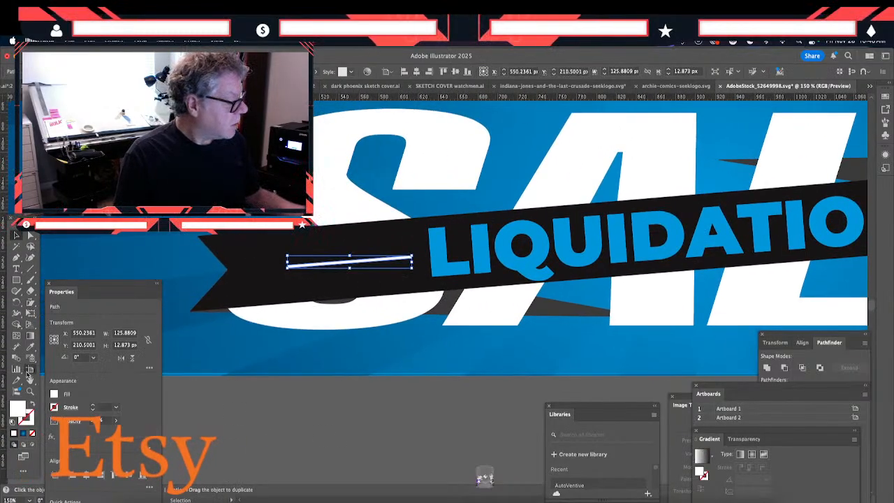
{"action": "left_click", "coordinate": [31, 336]}
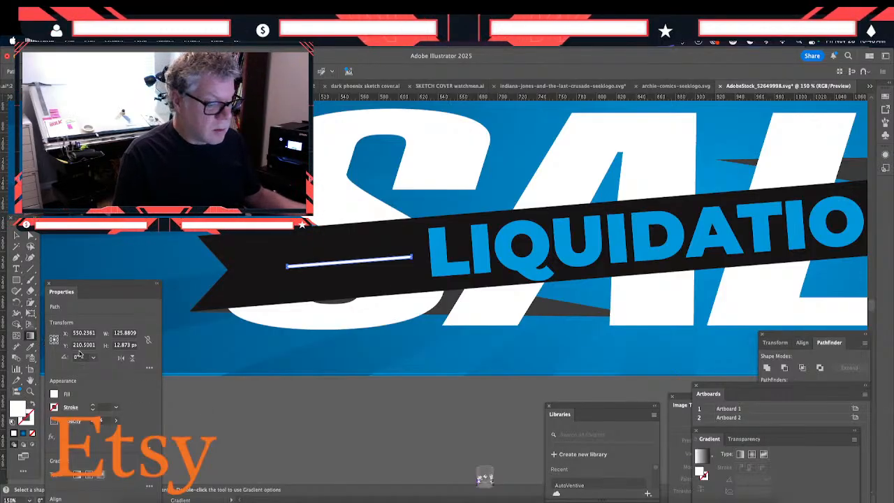
{"action": "left_click_drag", "start_coordinate": [710, 393], "coordinate": [685, 390]}
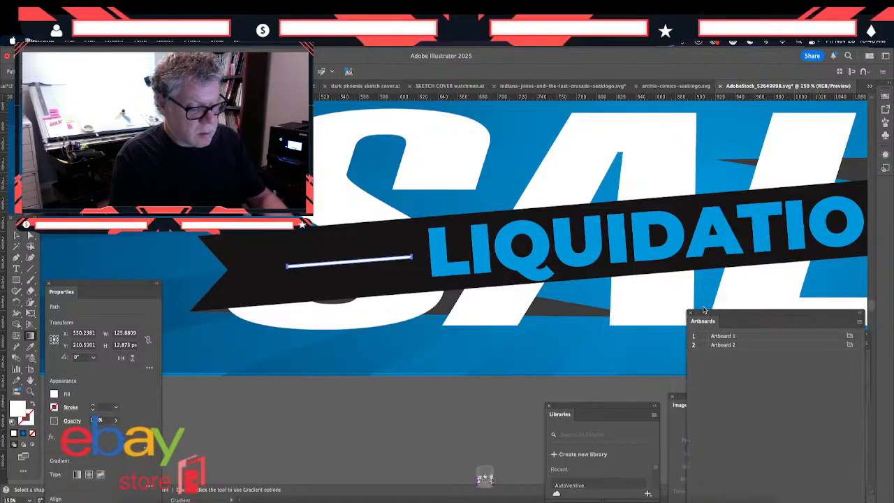
{"action": "mouse_move", "coordinate": [689, 236]}
{"action": "left_mouse_down"}
{"action": "mouse_move", "coordinate": [575, 336]}
{"action": "mouse_move", "coordinate": [455, 406]}
{"action": "left_mouse_up"}
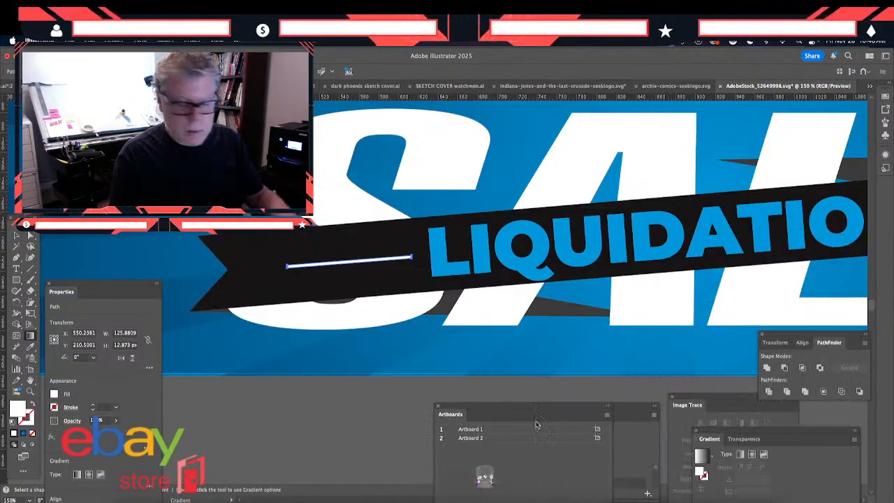
{"action": "left_click_drag", "start_coordinate": [709, 438], "coordinate": [621, 159]}
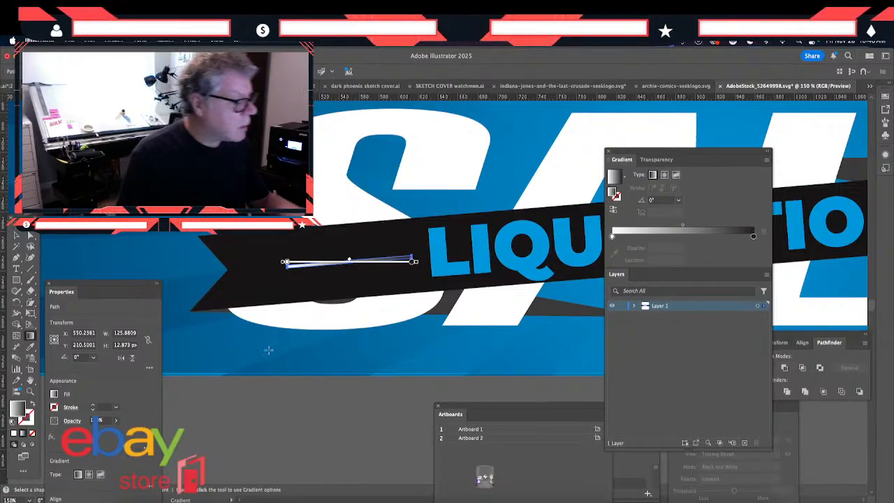
- Reverse the line's gradient so white faces LIQUIDATION, and match its dark stop to the ribbon's black
{"action": "left_click", "coordinate": [613, 210]}
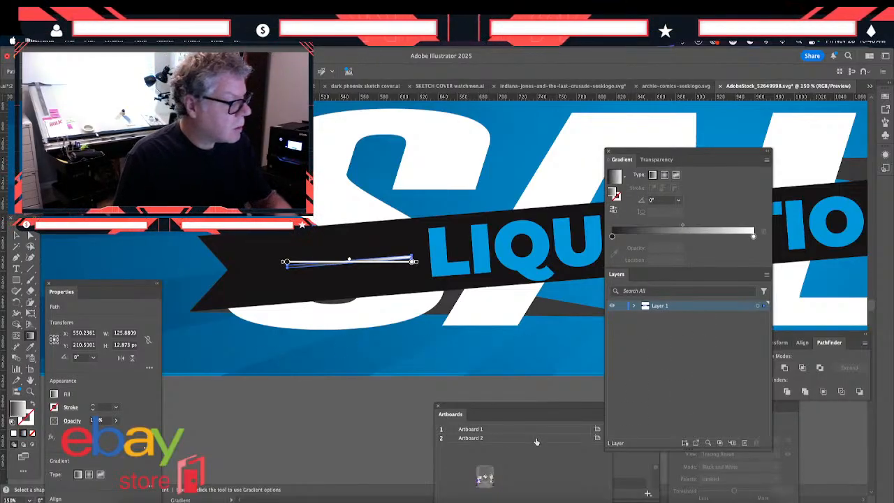
{"action": "left_click", "coordinate": [611, 237]}
{"action": "left_click", "coordinate": [613, 252]}
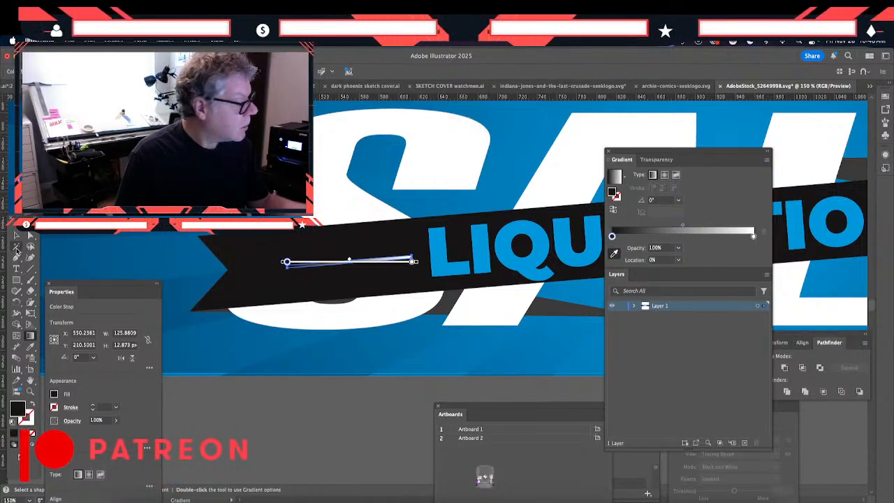
{"action": "key", "text": "v"}
{"action": "left_click", "coordinate": [251, 411]}
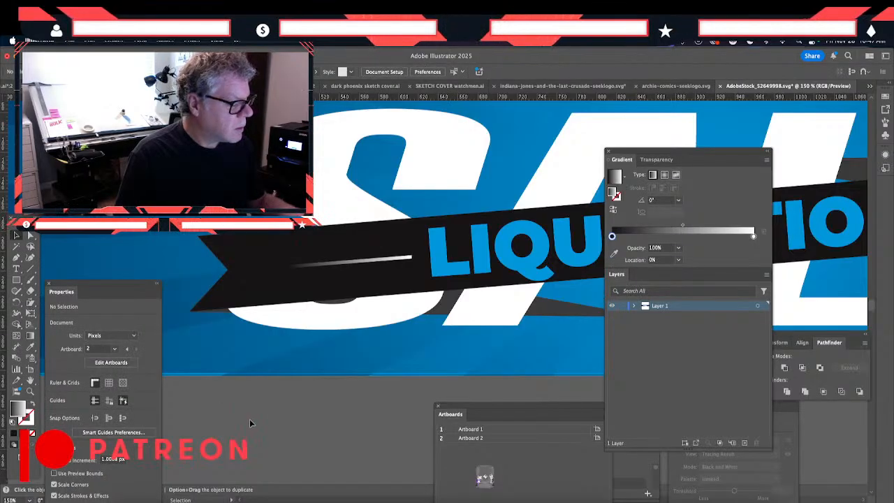
- Pull the lower corner anchor at the line's white end outward to give that end a slanted cut
{"action": "left_click", "coordinate": [409, 264]}
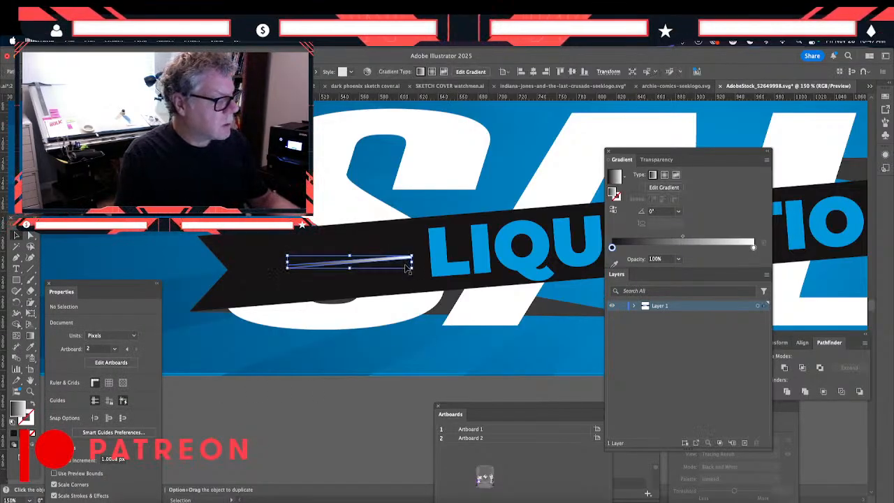
{"action": "key", "text": "super+equal"}
{"action": "key", "text": "super+equal"}
{"action": "key", "text": "super+equal"}
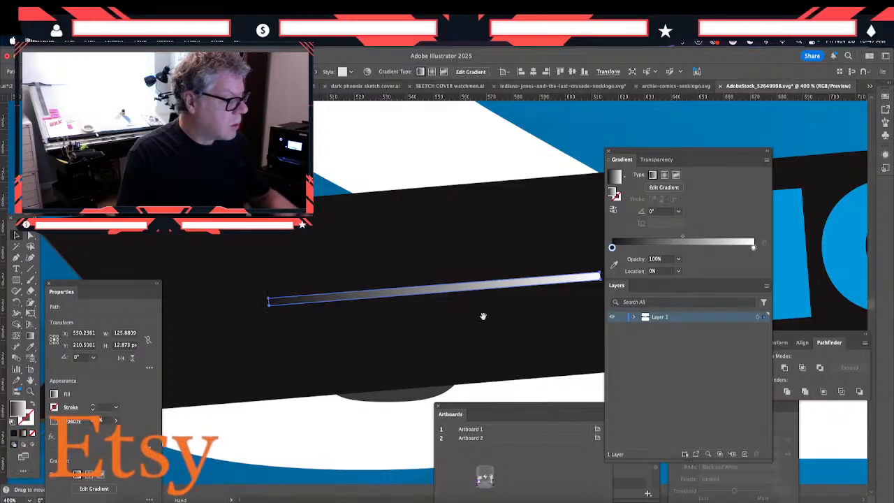
{"action": "left_click_drag", "start_coordinate": [482, 313], "coordinate": [261, 297]}
{"action": "key", "text": "a"}
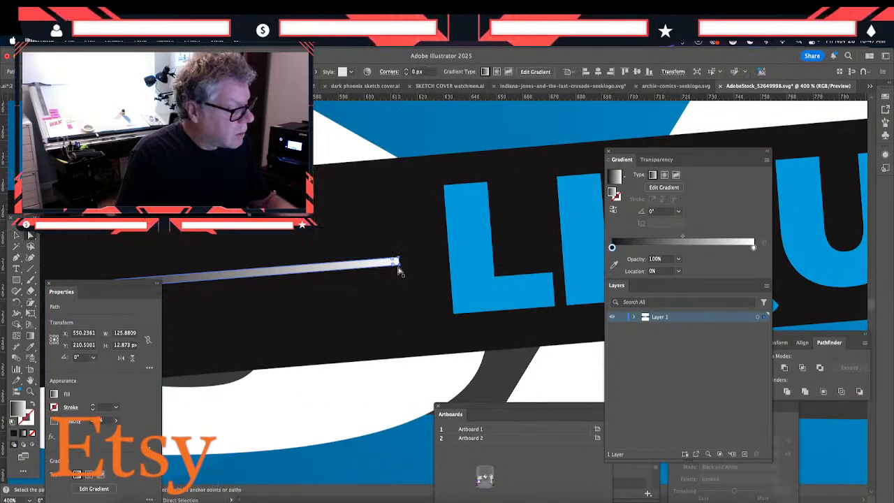
{"action": "left_click_drag", "start_coordinate": [396, 263], "coordinate": [405, 267]}
{"action": "left_click", "coordinate": [415, 361]}
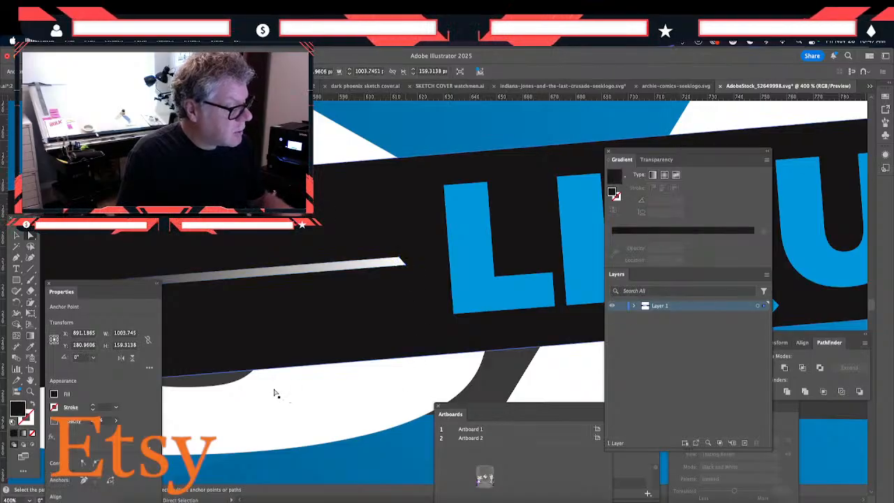
- Delete the plain white line on the ribbon to the right of LIQUIDATION
{"action": "left_click_drag", "start_coordinate": [285, 387], "coordinate": [408, 388]}
{"action": "left_click_drag", "start_coordinate": [254, 396], "coordinate": [353, 393]}
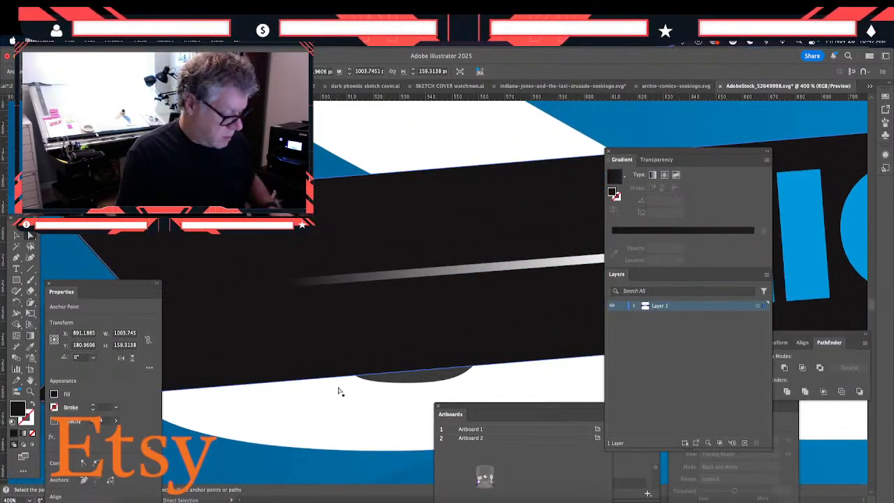
{"action": "key", "text": "super+minus"}
{"action": "key", "text": "super+minus"}
{"action": "key", "text": "super+minus"}
{"action": "key", "text": "super+minus"}
{"action": "key", "text": "super+minus"}
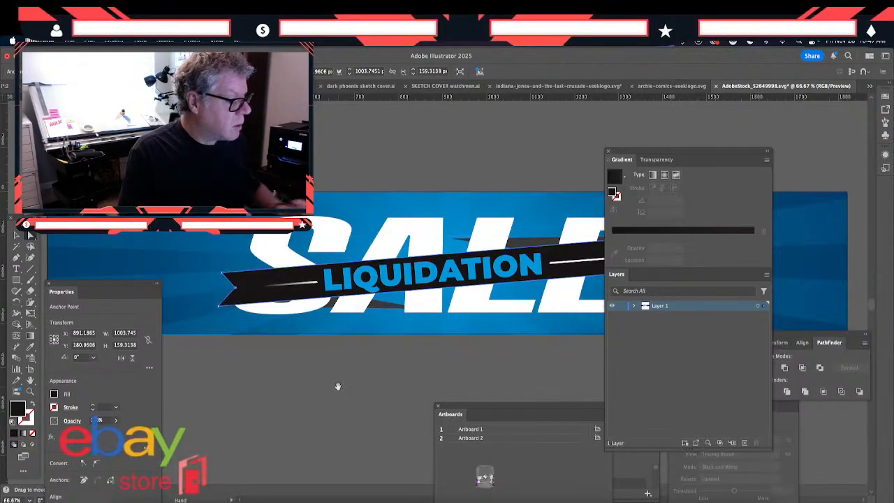
{"action": "left_click_drag", "start_coordinate": [344, 366], "coordinate": [309, 376]}
{"action": "left_click", "coordinate": [475, 283]}
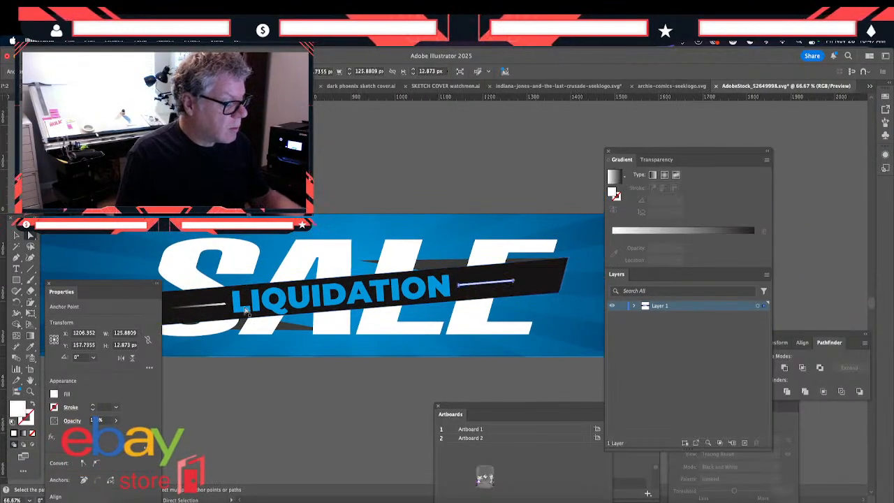
{"action": "left_click", "coordinate": [16, 237]}
{"action": "key", "text": "Delete"}
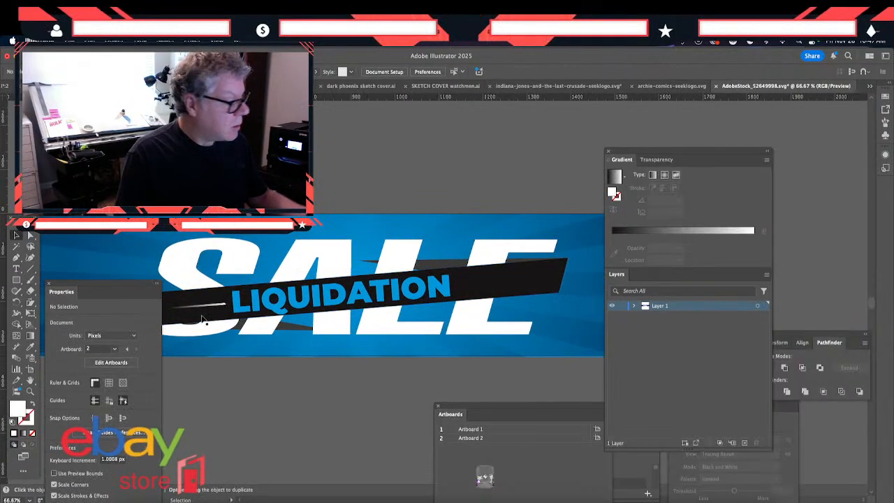
- Duplicate the gradient line and place the copy on the ribbon to the right of LIQUIDATION
{"action": "left_click", "coordinate": [200, 306]}
{"action": "key", "text": "super+c"}
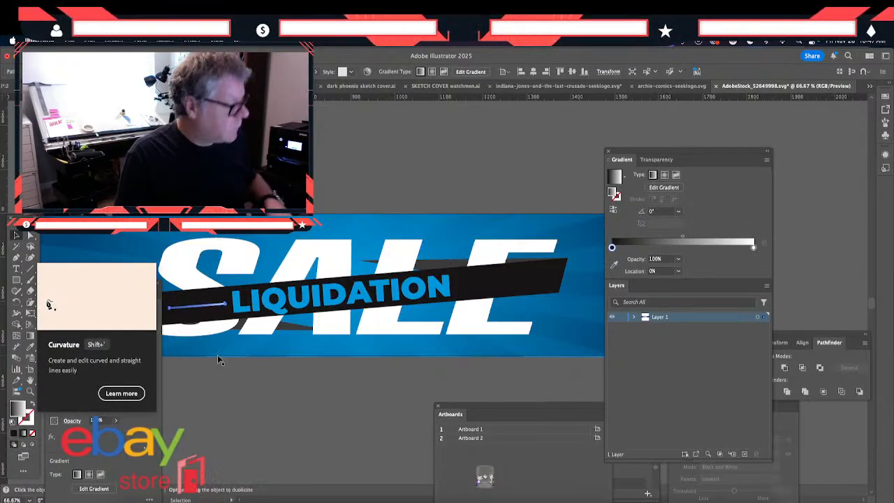
{"action": "left_click", "coordinate": [109, 43]}
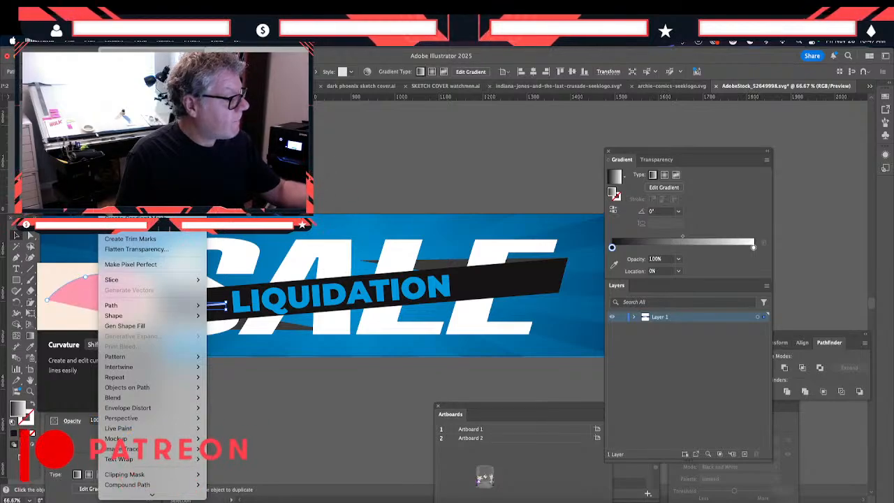
{"action": "left_click", "coordinate": [116, 168]}
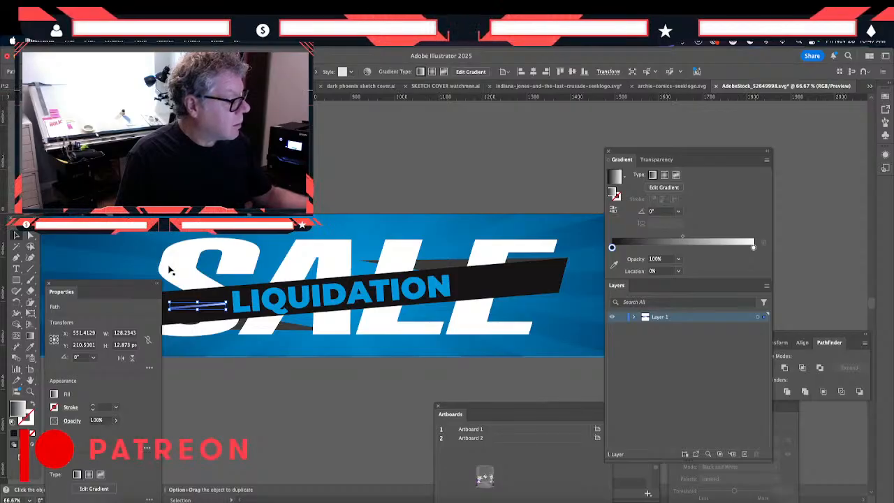
{"action": "left_click_drag", "start_coordinate": [208, 306], "coordinate": [489, 286]}
- Try to reflect the copied line across the vertical axis and rotate it to follow the ribbon's slant
{"action": "left_click", "coordinate": [114, 42]}
{"action": "left_click", "coordinate": [111, 43]}
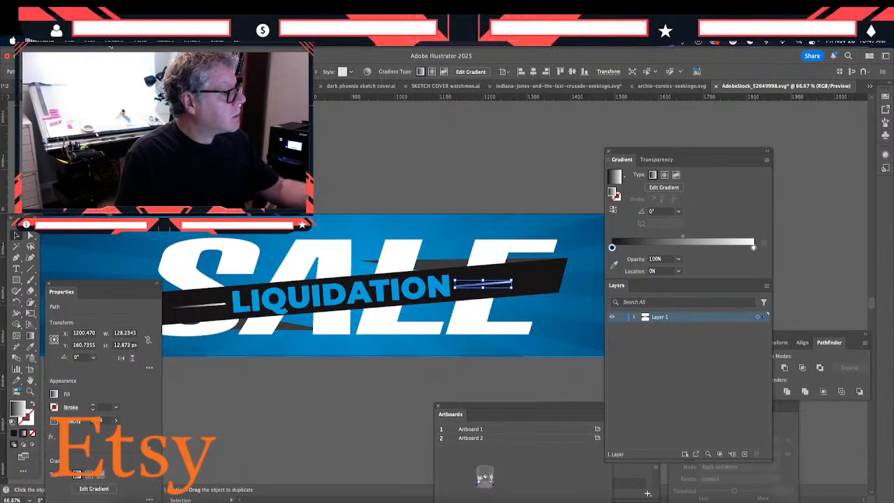
{"action": "left_click", "coordinate": [114, 44]}
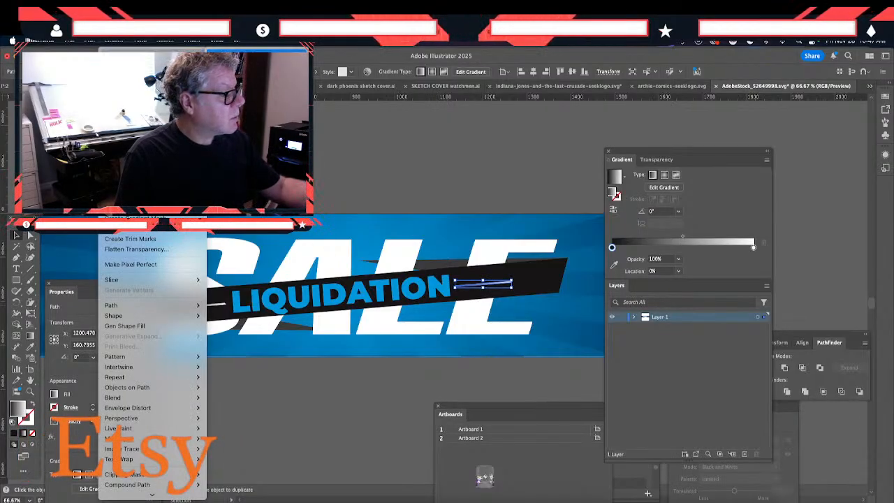
{"action": "left_click", "coordinate": [227, 90]}
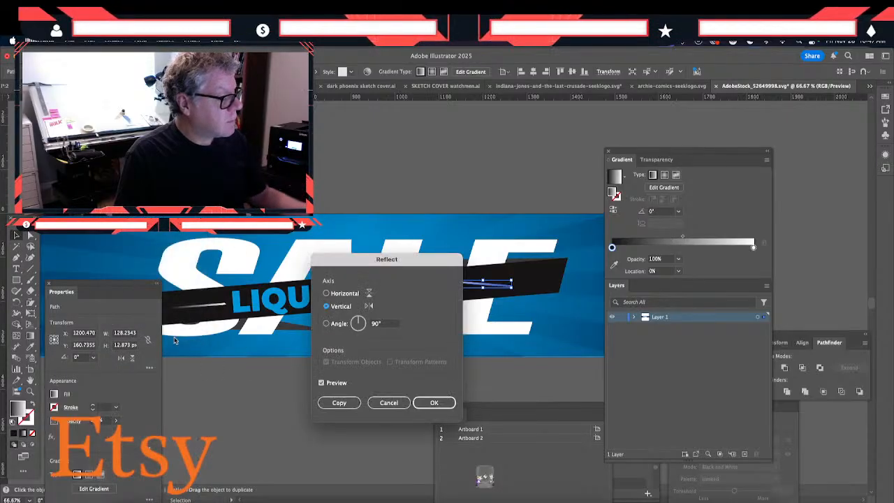
{"action": "left_click", "coordinate": [433, 403]}
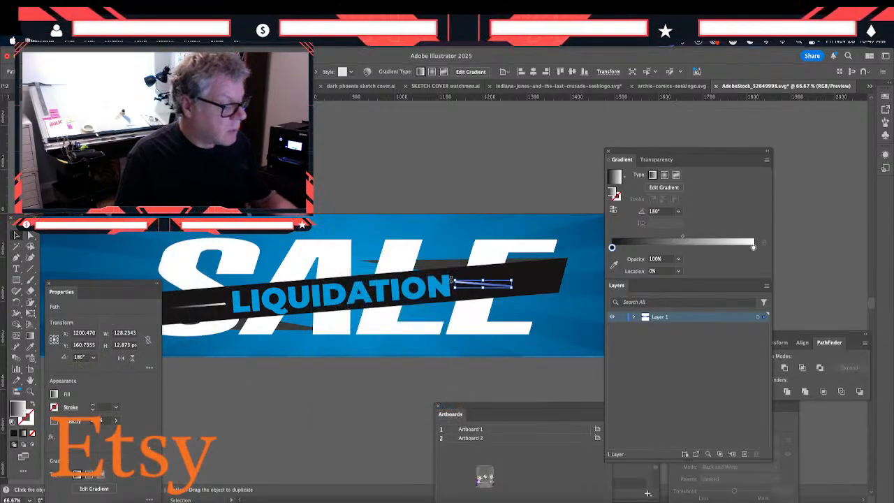
{"action": "left_click_drag", "start_coordinate": [453, 277], "coordinate": [455, 292]}
{"action": "key", "text": "super+equal"}
{"action": "key", "text": "super+equal"}
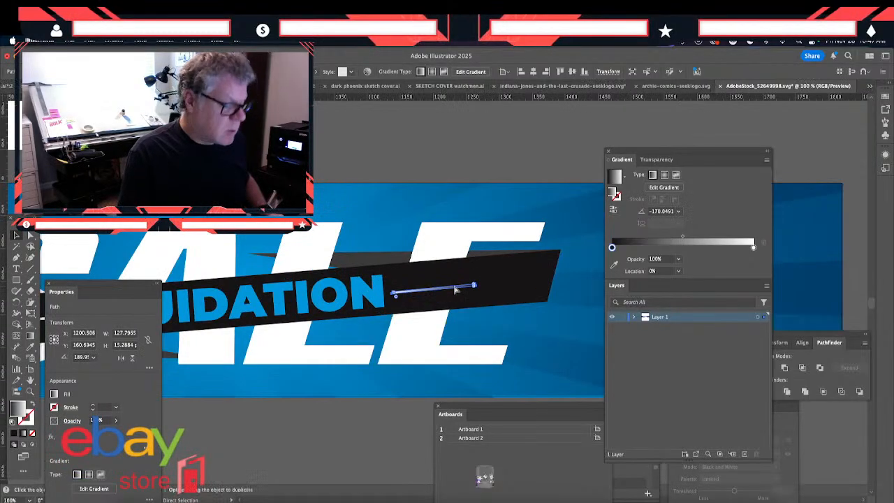
- Undo the rotation and reflection of the copied line
{"action": "key", "text": "super+z"}
{"action": "key", "text": "super+z"}
{"action": "key", "text": "super+z"}
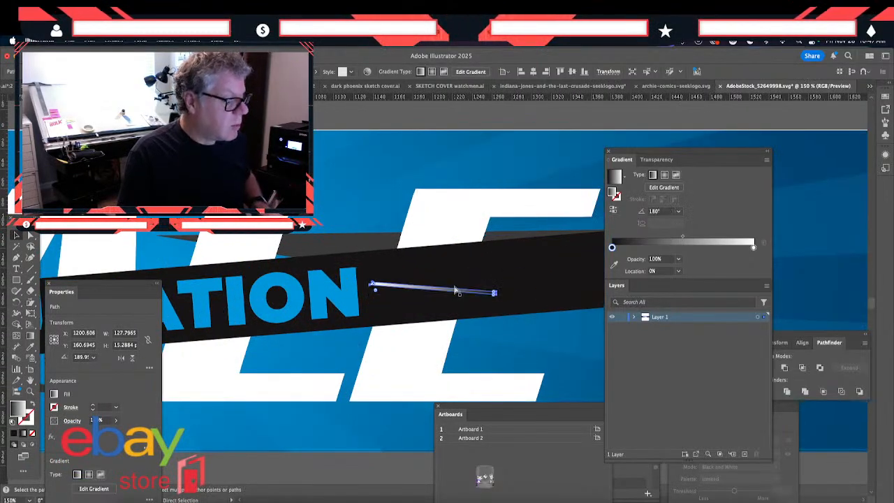
- Reverse the copied line's gradient so its white end faces LIQUIDATION, and leave the line selection
{"action": "key", "text": "super+v"}
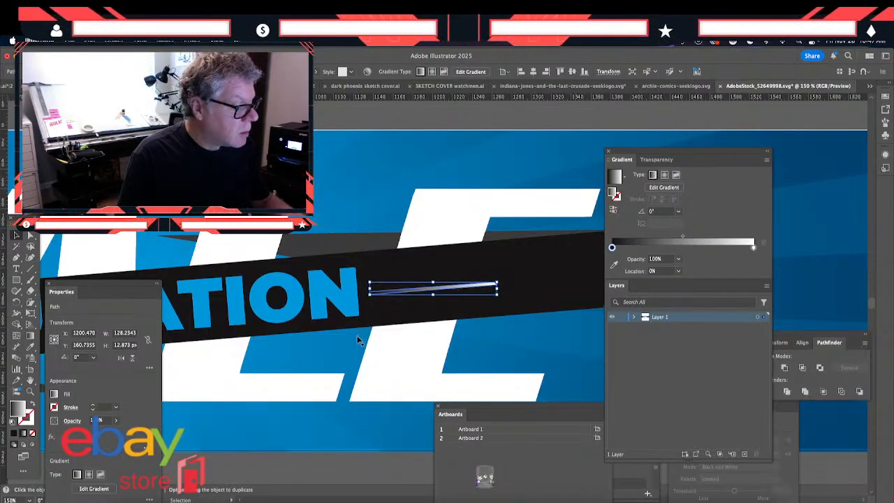
{"action": "left_click", "coordinate": [614, 208]}
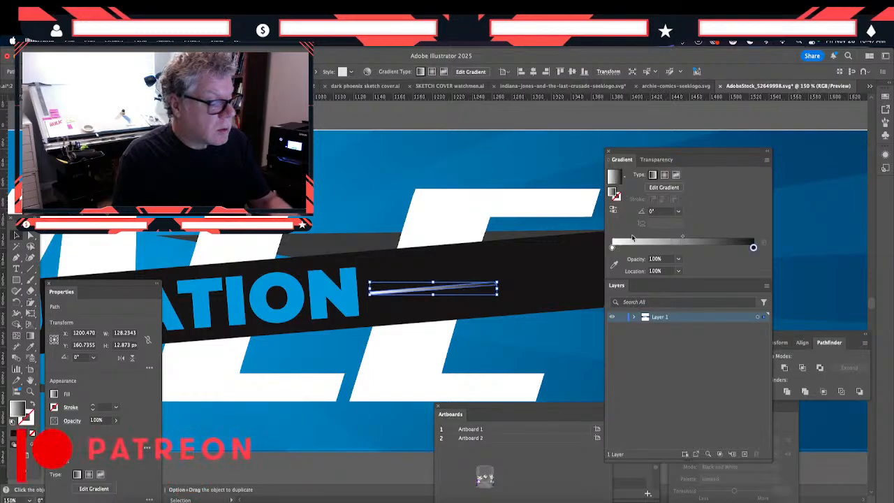
{"action": "left_click", "coordinate": [304, 386]}
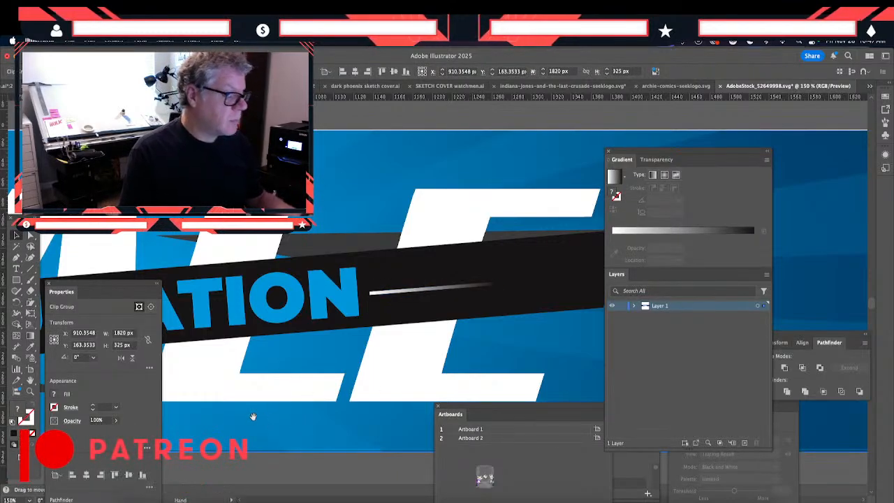
- Examine the whole banner with the gradient lines on both sides of LIQUIDATION, clear of the floating panels
{"action": "left_click_drag", "start_coordinate": [247, 411], "coordinate": [403, 372]}
{"action": "left_click_drag", "start_coordinate": [266, 395], "coordinate": [345, 387]}
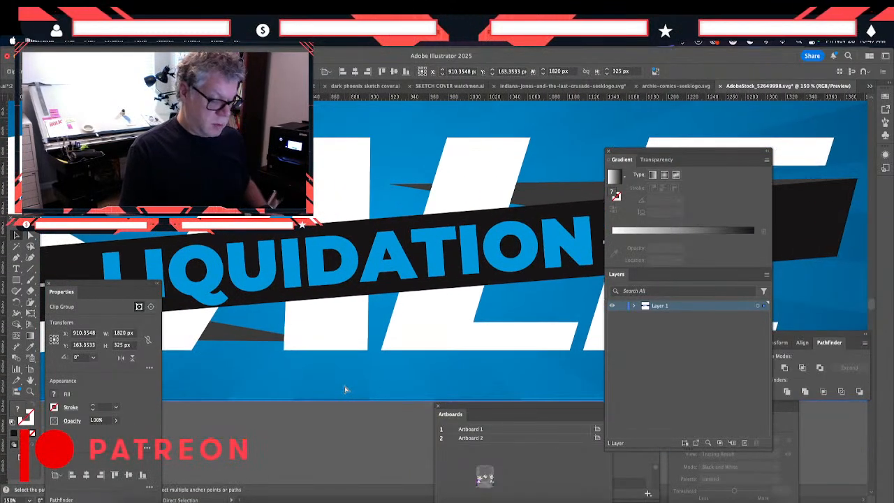
{"action": "key", "text": "super+minus"}
{"action": "key", "text": "super+minus"}
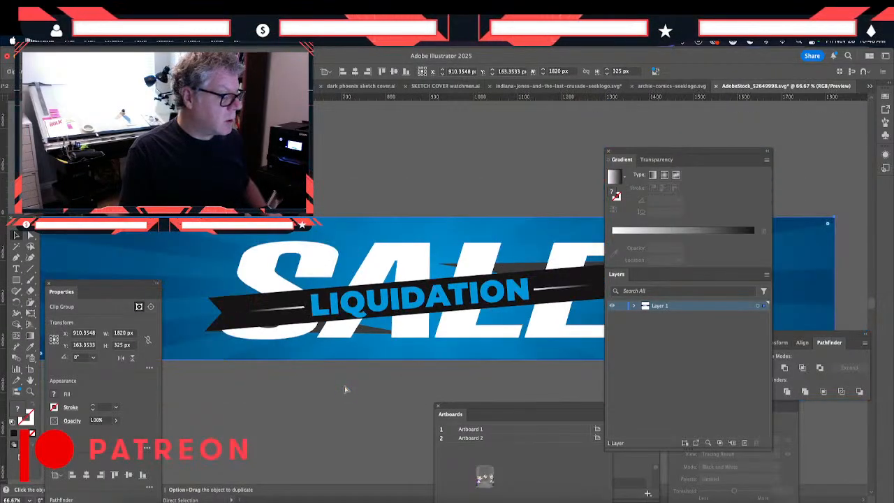
{"action": "left_click_drag", "start_coordinate": [360, 373], "coordinate": [339, 362]}
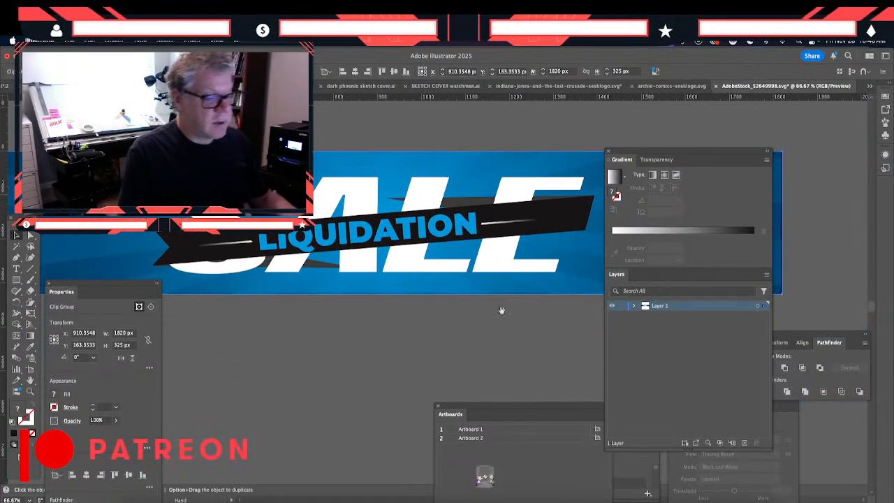
{"action": "left_click_drag", "start_coordinate": [638, 152], "coordinate": [602, 356]}
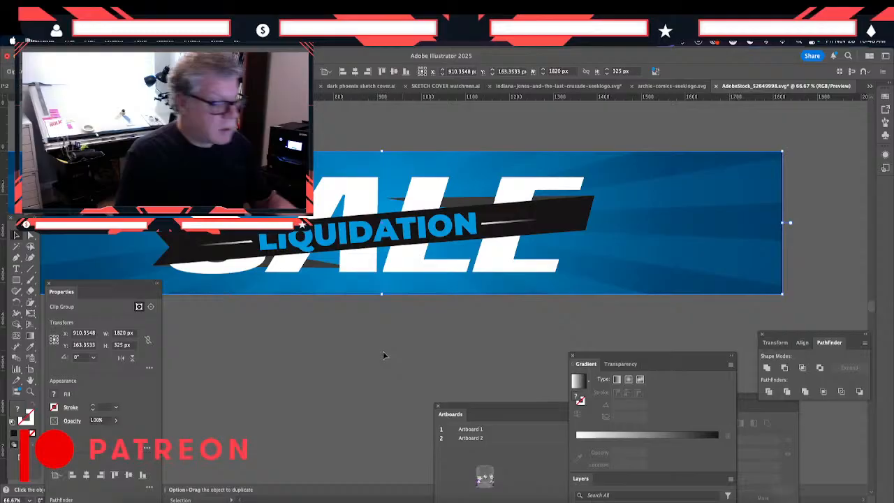
{"action": "left_click", "coordinate": [308, 352]}
{"action": "left_click_drag", "start_coordinate": [303, 318], "coordinate": [303, 353]}
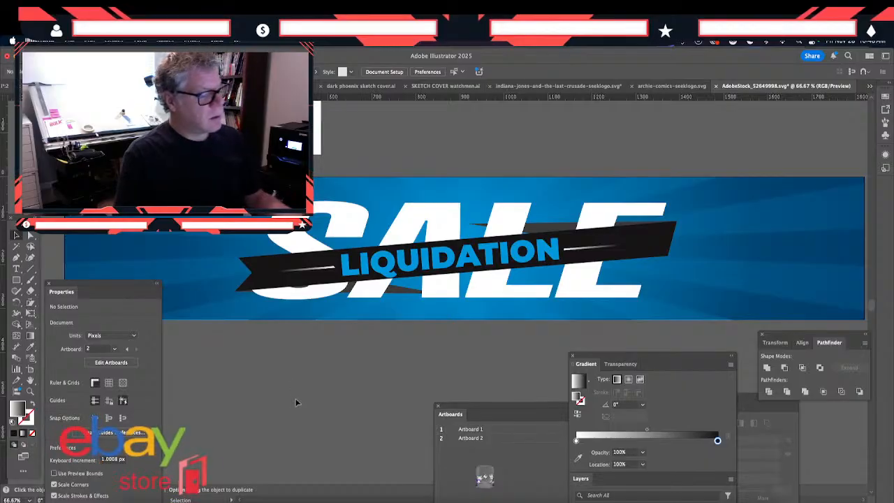
- Isolate the ribbon's upper fold piece inside the artwork groups and set its fill to grey 5a5b5b
{"action": "left_click", "coordinate": [546, 230]}
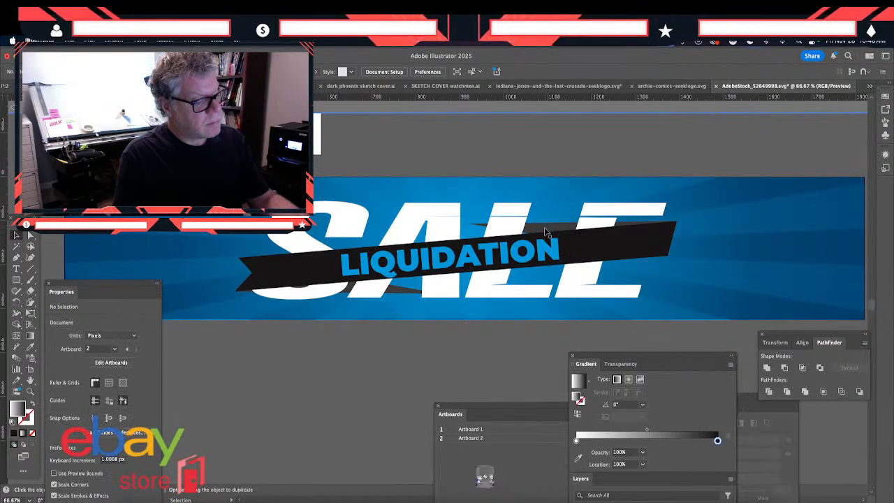
{"action": "key", "text": "Delete"}
{"action": "left_click", "coordinate": [546, 231]}
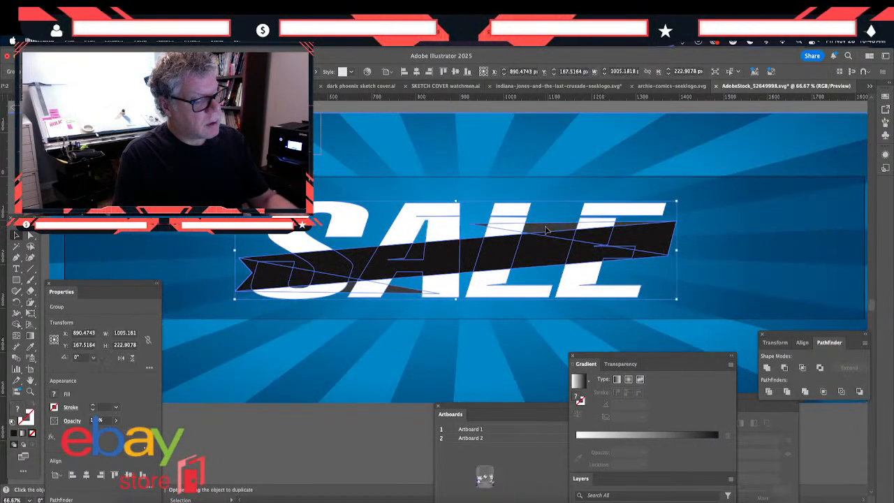
{"action": "key", "text": "Delete"}
{"action": "left_click", "coordinate": [547, 231]}
{"action": "double_click", "coordinate": [547, 230]}
{"action": "left_click", "coordinate": [548, 230]}
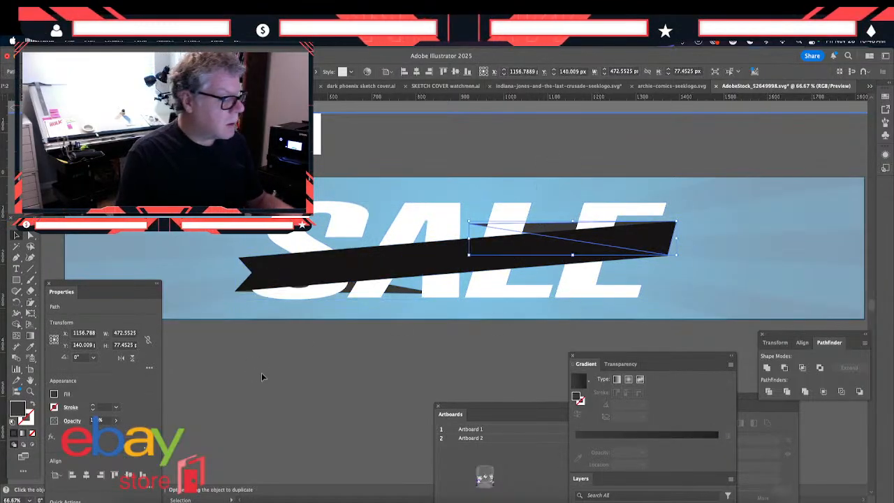
{"action": "double_click", "coordinate": [19, 410]}
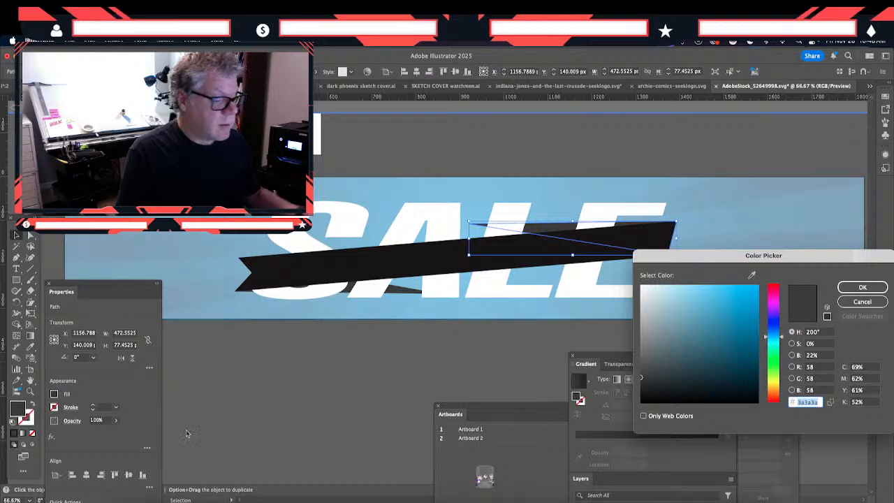
{"action": "left_click_drag", "start_coordinate": [639, 356], "coordinate": [640, 360]}
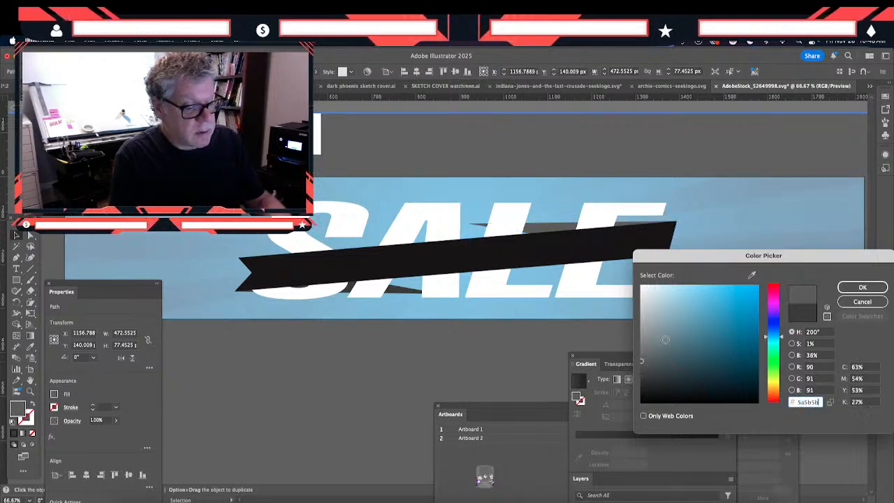
{"action": "left_click", "coordinate": [862, 287]}
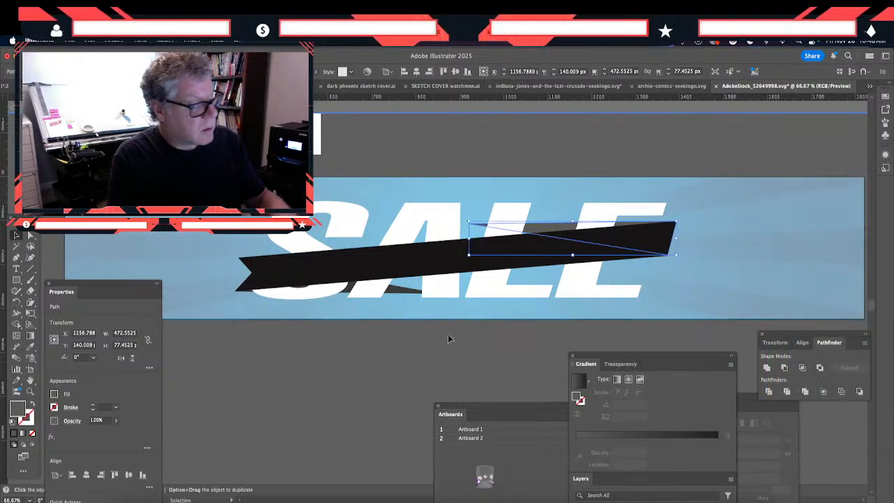
- Match the lower fold's fill to the upper fold with the Eyedropper and leave the nested group
{"action": "left_click", "coordinate": [405, 290]}
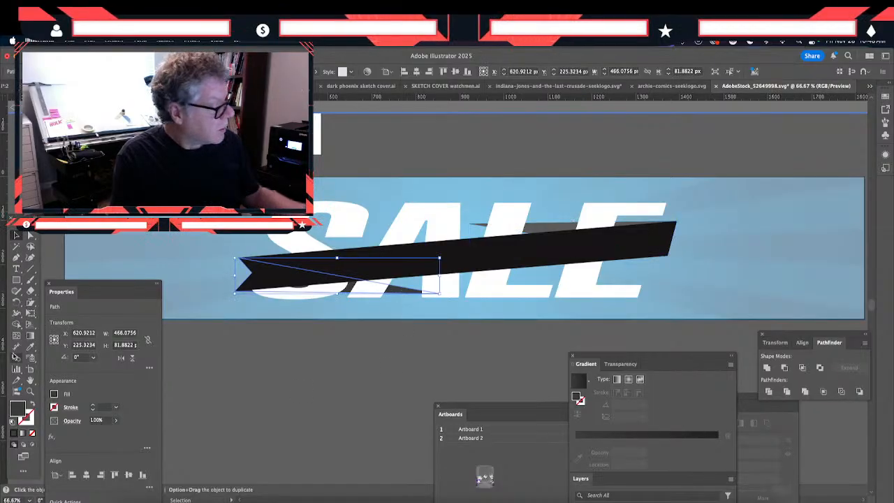
{"action": "left_click", "coordinate": [29, 346]}
{"action": "left_click", "coordinate": [547, 228]}
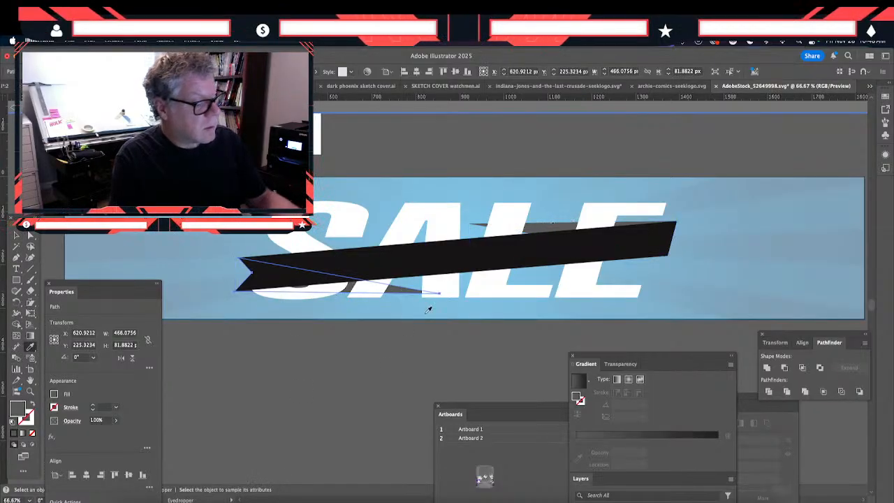
{"action": "left_click", "coordinate": [17, 236]}
{"action": "left_click", "coordinate": [269, 393]}
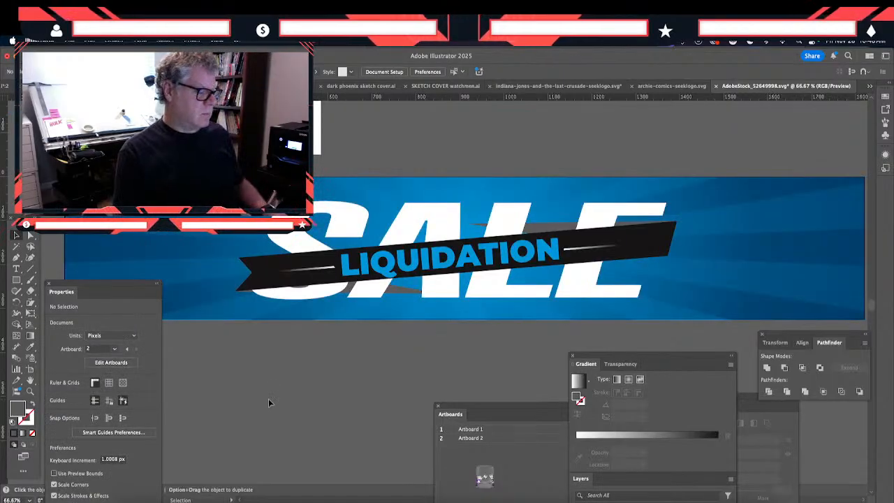
- Undo the grey fill changes on both ribbon folds and leave the nested group
{"action": "key", "text": "super+z"}
{"action": "key", "text": "super+z"}
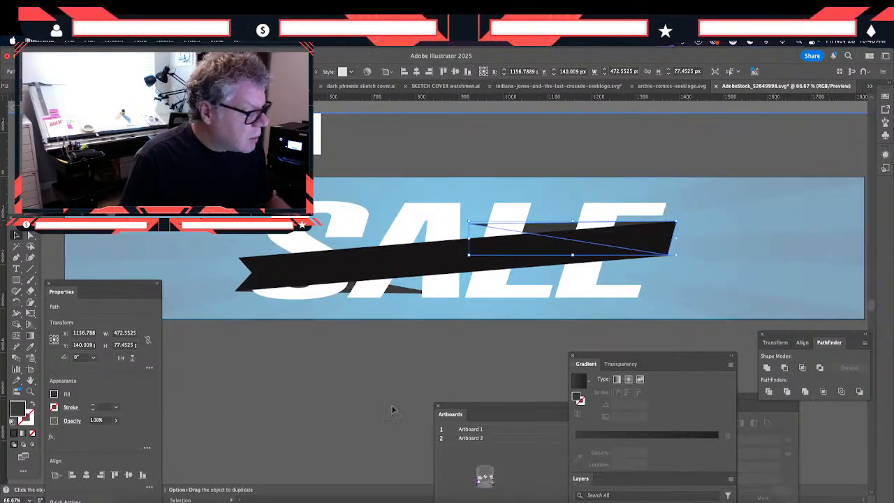
{"action": "left_click", "coordinate": [375, 390]}
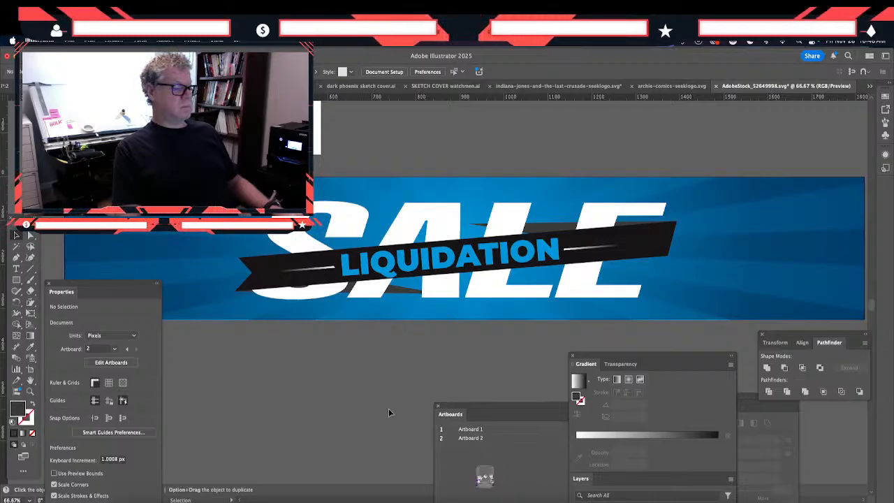
- Isolate the LIQUIDATION text inside the clipped banner group and scale it down slightly to a font size of about 67
{"action": "key", "text": "a"}
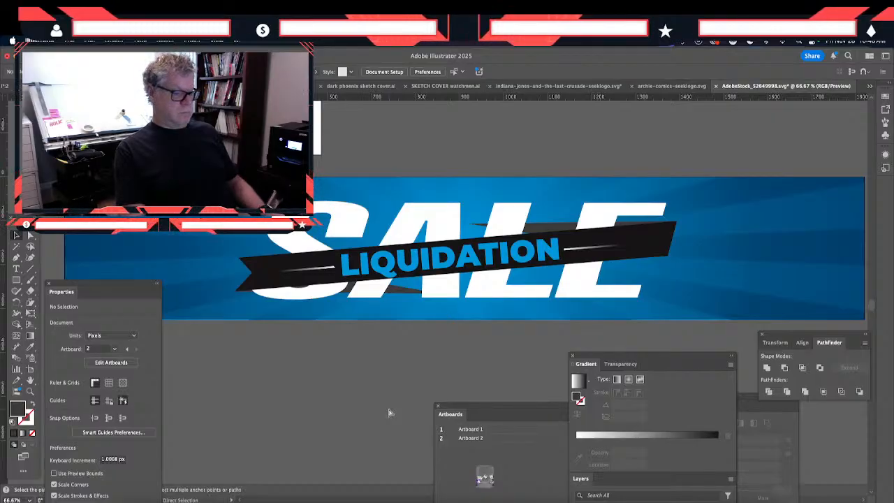
{"action": "key", "text": "super+minus"}
{"action": "key", "text": "super+minus"}
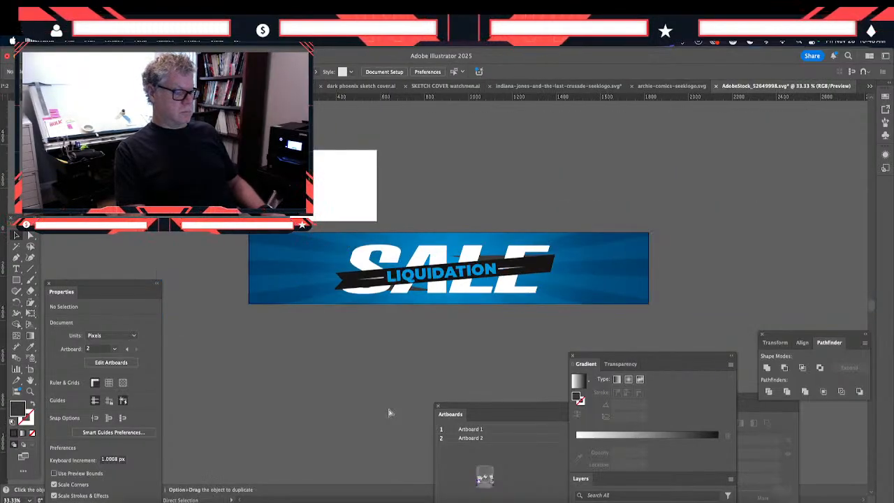
{"action": "key", "text": "super+plus"}
{"action": "key", "text": "super+plus"}
{"action": "key", "text": "super+plus"}
{"action": "key", "text": "v"}
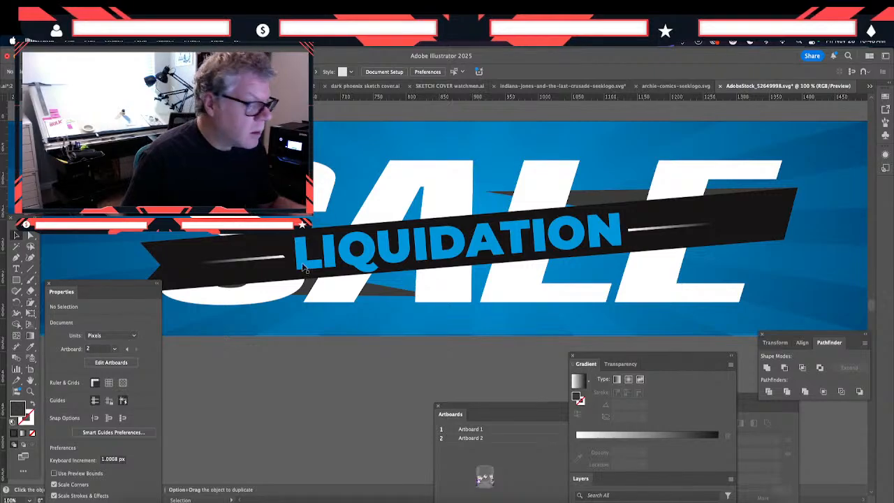
{"action": "left_click", "coordinate": [301, 261]}
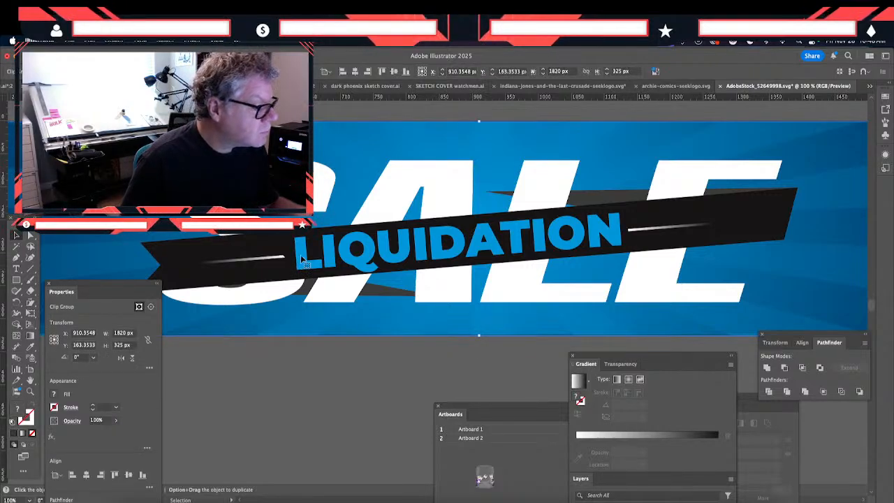
{"action": "double_click", "coordinate": [300, 259]}
{"action": "mouse_move", "coordinate": [300, 258]}
{"action": "left_mouse_down"}
{"action": "mouse_move", "coordinate": [302, 272]}
{"action": "mouse_move", "coordinate": [308, 263]}
{"action": "left_mouse_up"}
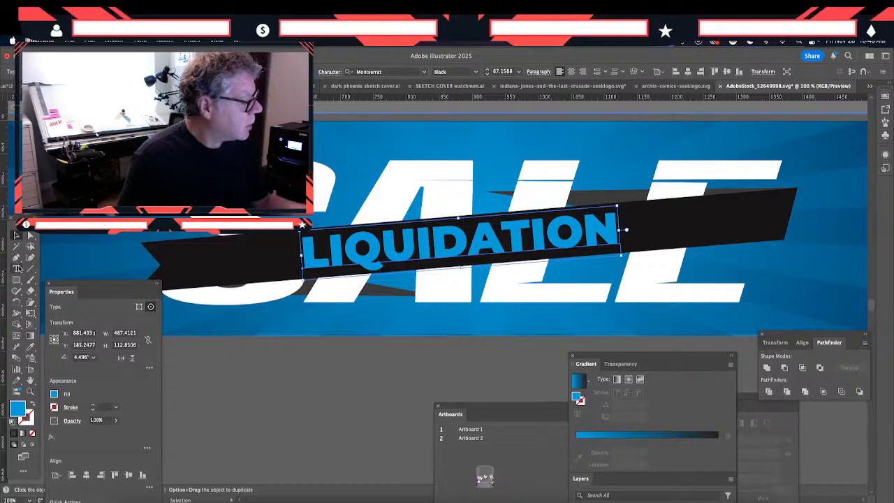
- Draw a triangular spacing guide about 248 x 64 px with the Pen tool, from the ribbon's left tip to the left edge of LIQUIDATION
{"action": "left_click", "coordinate": [16, 257]}
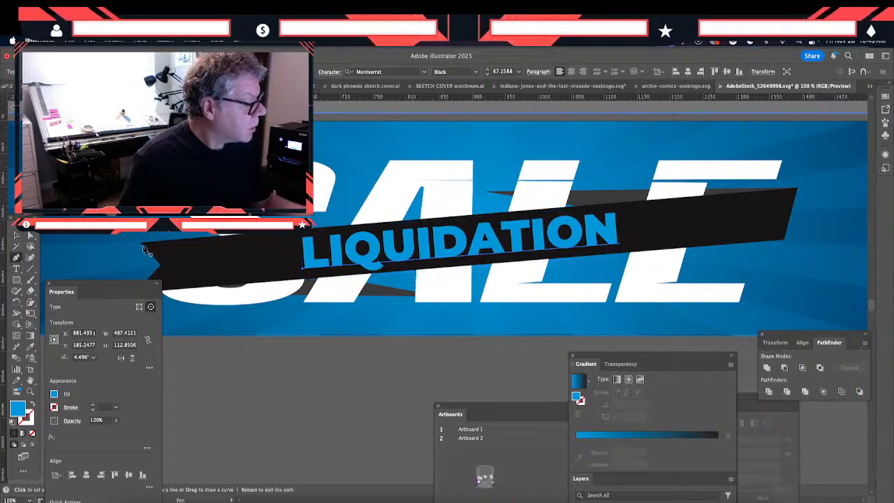
{"action": "left_click", "coordinate": [142, 244]}
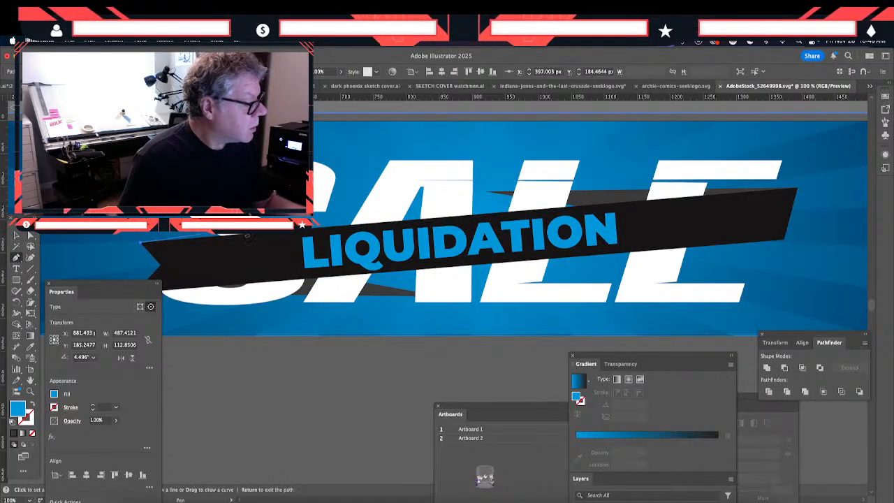
{"action": "left_click", "coordinate": [301, 233]}
{"action": "left_click", "coordinate": [304, 274]}
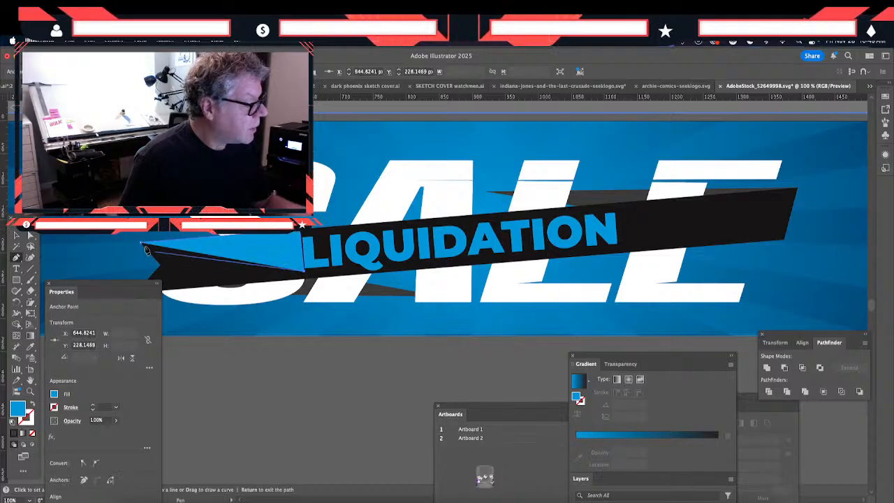
{"action": "left_click", "coordinate": [141, 244]}
{"action": "key", "text": "v"}
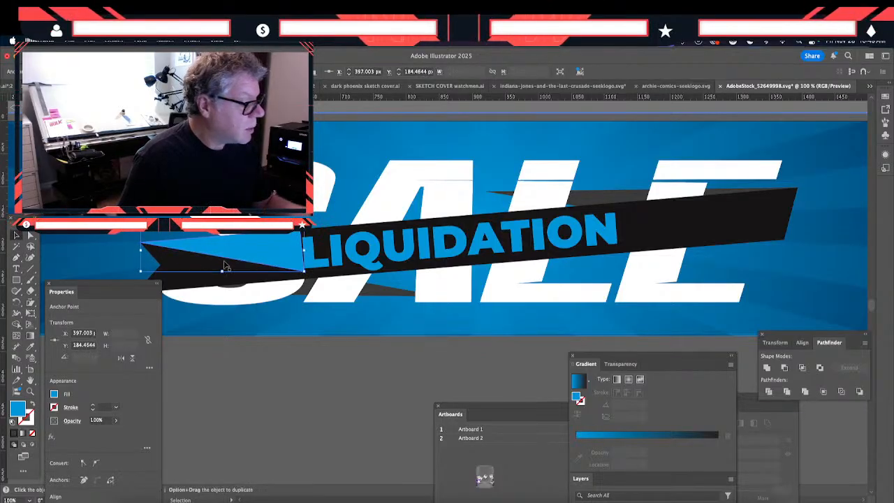
- Move the triangular guide to the ribbon's right half, rotate it 180°, and align its point with the ribbon's right tip
{"action": "left_click_drag", "start_coordinate": [199, 254], "coordinate": [649, 233]}
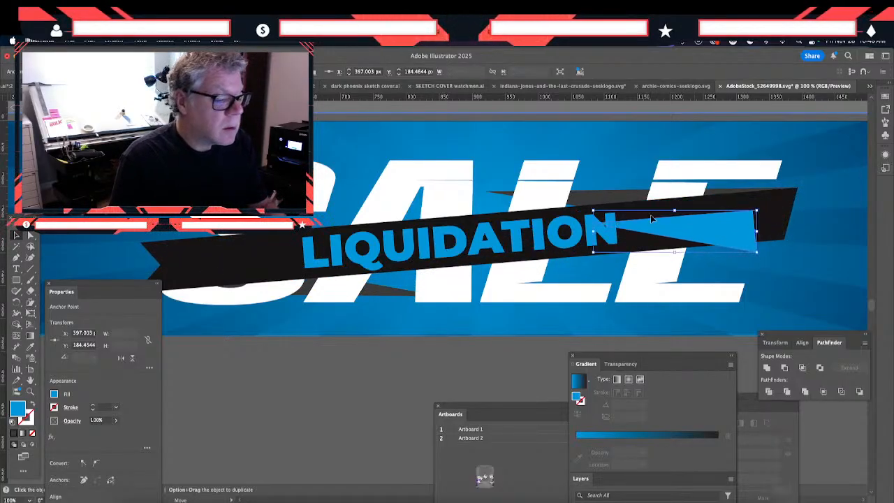
{"action": "left_click", "coordinate": [111, 43]}
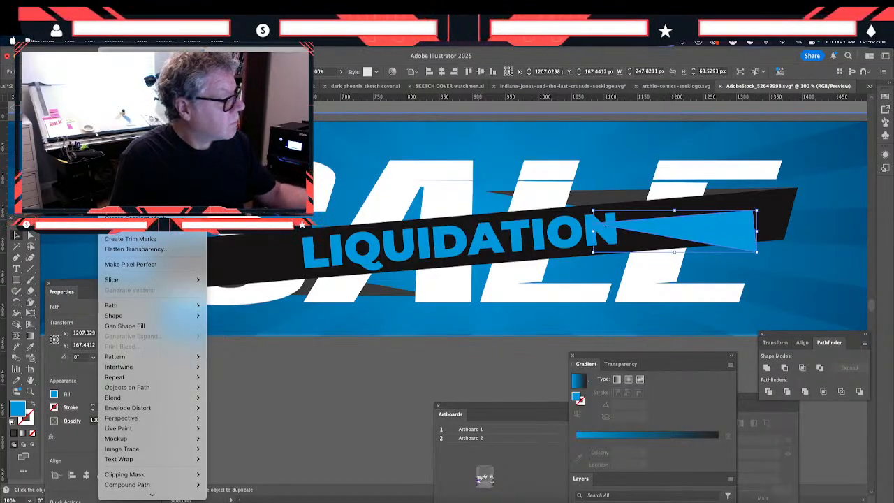
{"action": "left_click", "coordinate": [230, 90]}
{"action": "left_click", "coordinate": [417, 402]}
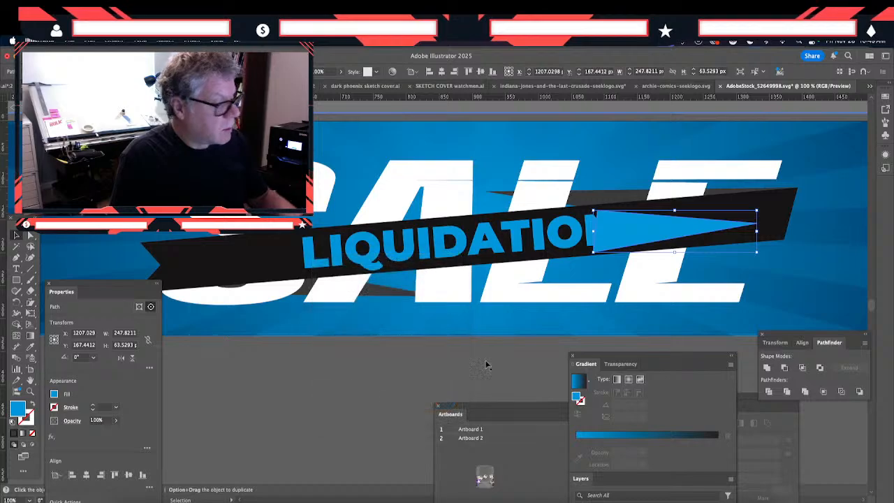
{"action": "left_click_drag", "start_coordinate": [614, 241], "coordinate": [652, 200]}
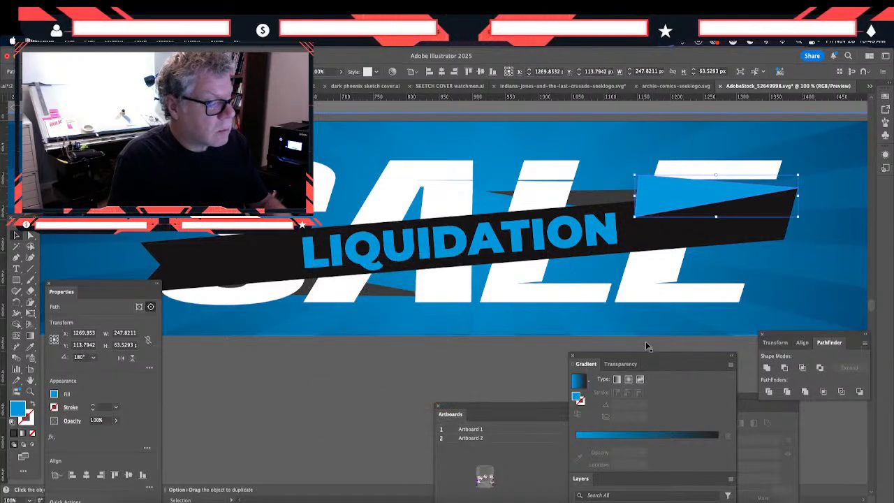
- Shift LIQUIDATION slightly right to even its spacing on the ribbon, and delete the triangular guide
{"action": "left_click", "coordinate": [552, 243]}
{"action": "left_click_drag", "start_coordinate": [553, 243], "coordinate": [560, 243]}
{"action": "left_click", "coordinate": [657, 209]}
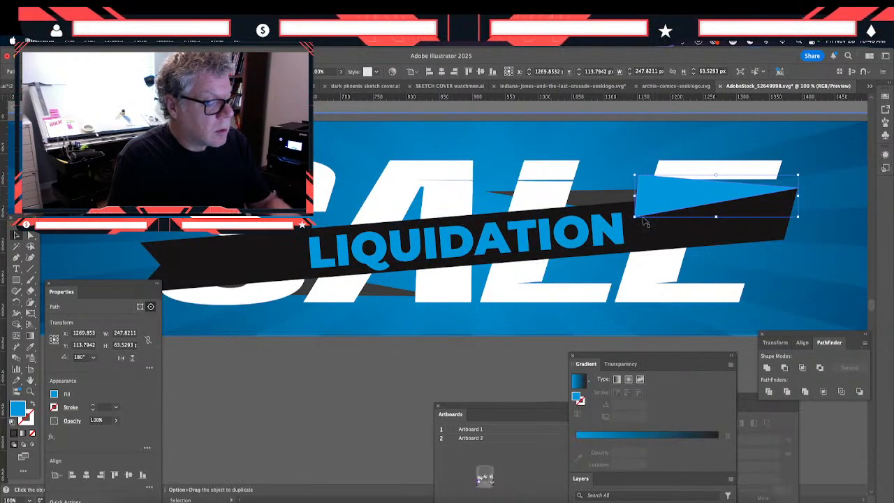
{"action": "left_click_drag", "start_coordinate": [631, 222], "coordinate": [623, 228]}
{"action": "key", "text": "Delete"}
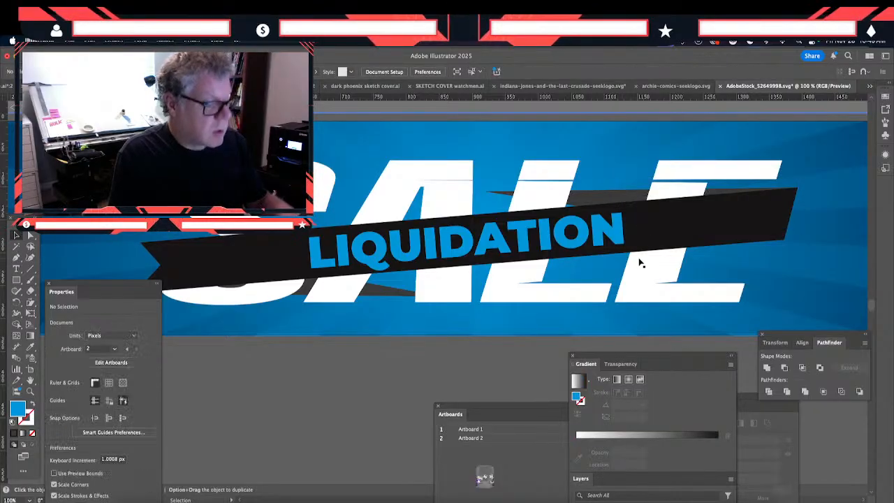
- Draw a slanted straight line about 262 px wide and 22 px high from the N of LIQUIDATION to the ribbon's right end
{"action": "left_click", "coordinate": [30, 268]}
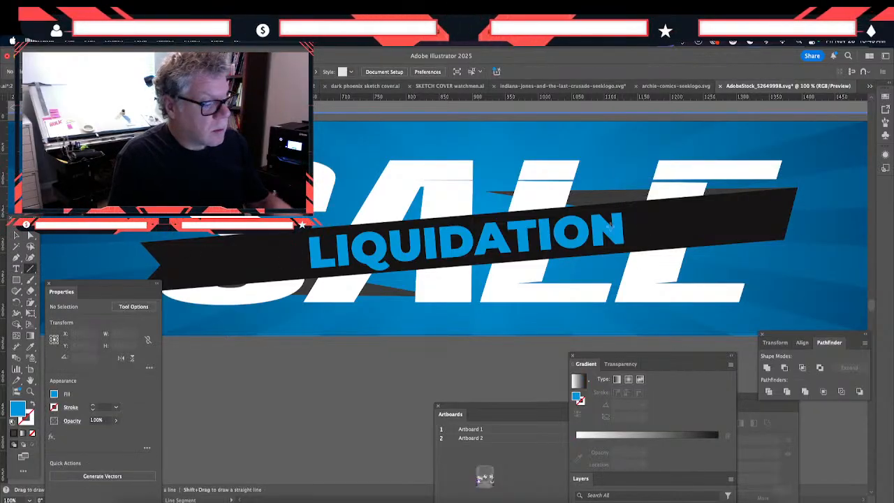
{"action": "left_click", "coordinate": [624, 225]}
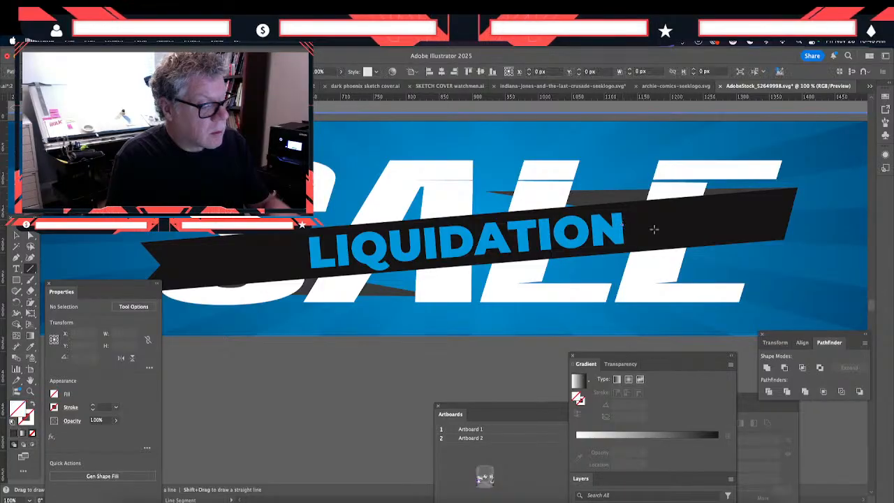
{"action": "left_click", "coordinate": [794, 212]}
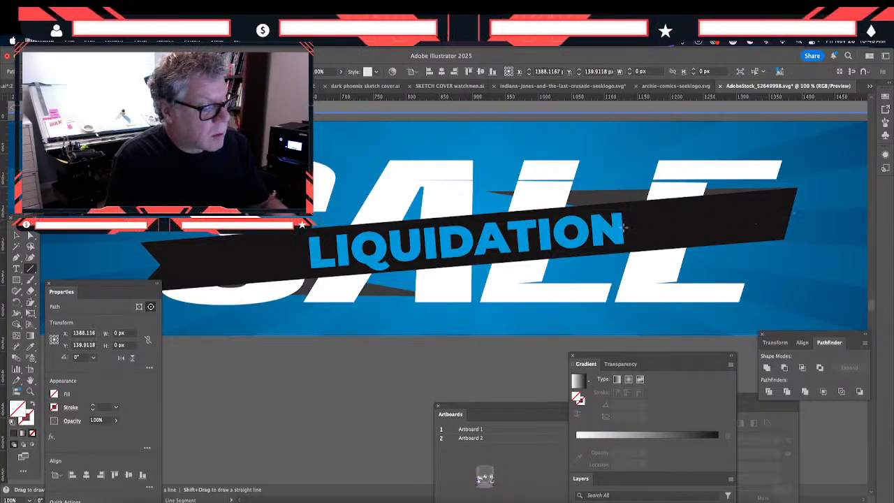
{"action": "left_click", "coordinate": [624, 226]}
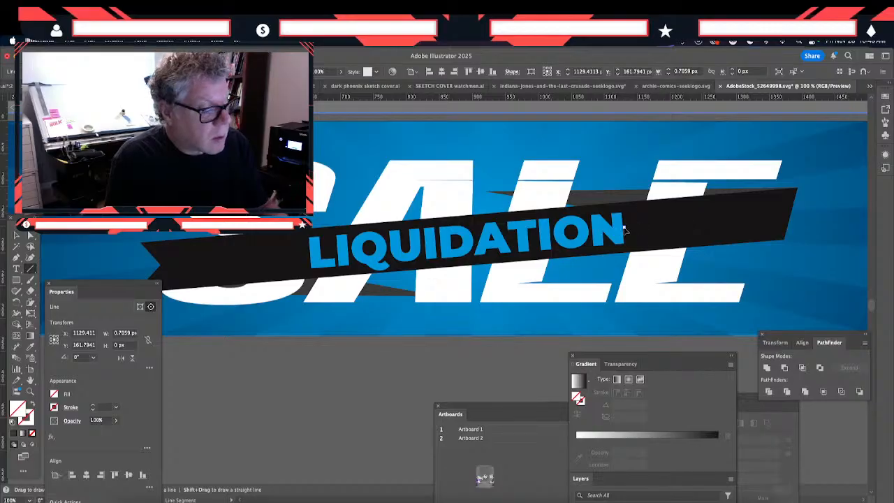
{"action": "left_click_drag", "start_coordinate": [624, 227], "coordinate": [796, 213]}
- Give the new line a 1 pt white stroke by restoring the default colours and swapping fill and stroke
{"action": "left_click", "coordinate": [15, 239]}
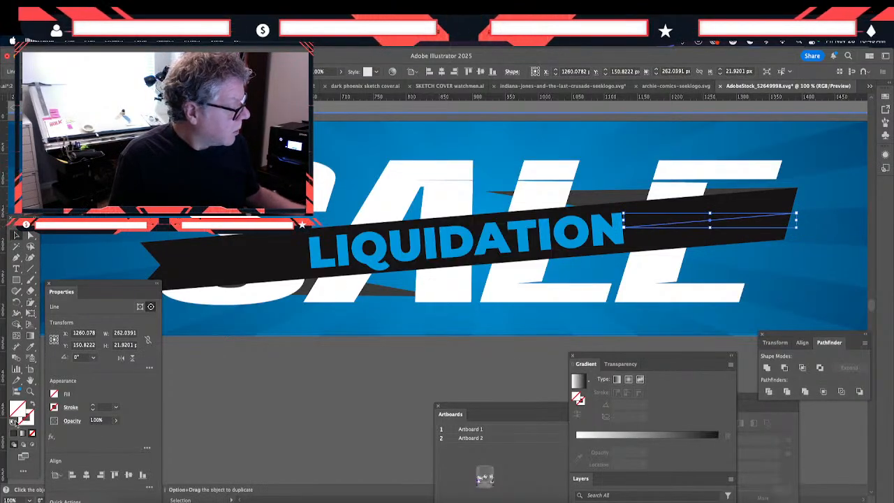
{"action": "left_click", "coordinate": [14, 421]}
{"action": "left_click", "coordinate": [30, 405]}
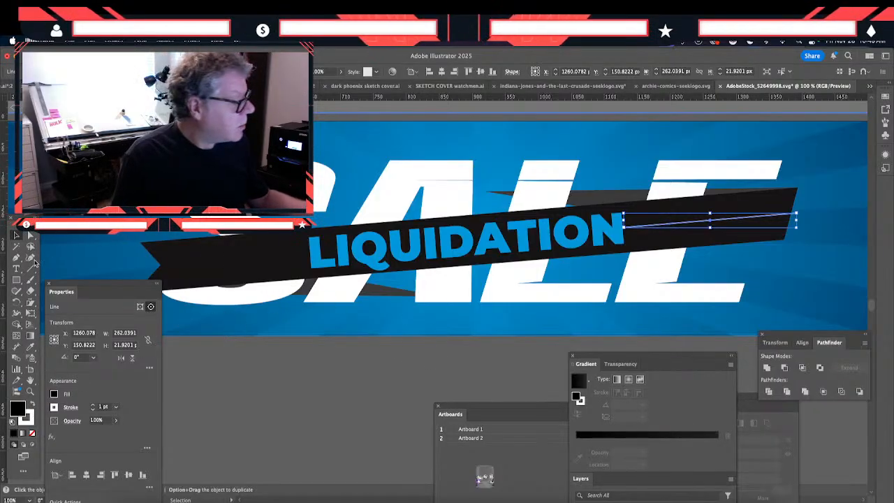
{"action": "left_click", "coordinate": [479, 314]}
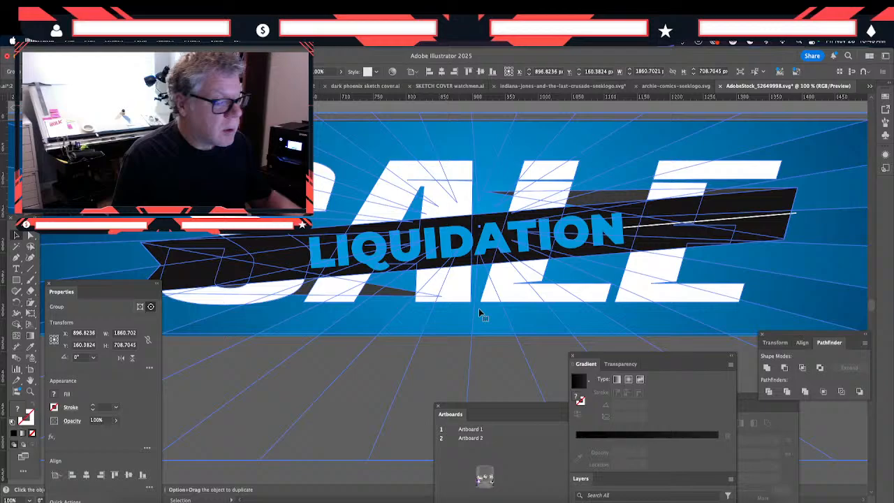
{"action": "left_click", "coordinate": [631, 228]}
{"action": "left_click", "coordinate": [646, 231]}
{"action": "key", "text": "Delete"}
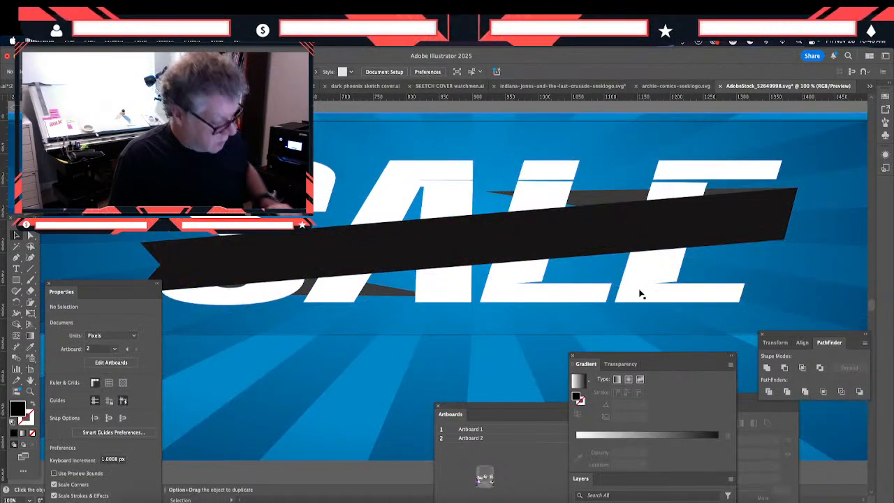
{"action": "key", "text": "super+z"}
{"action": "left_click", "coordinate": [643, 278]}
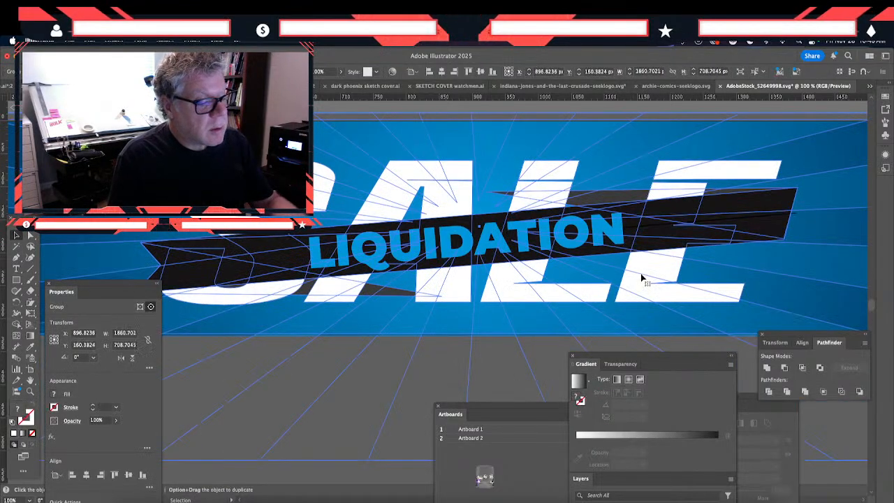
{"action": "left_click", "coordinate": [642, 278]}
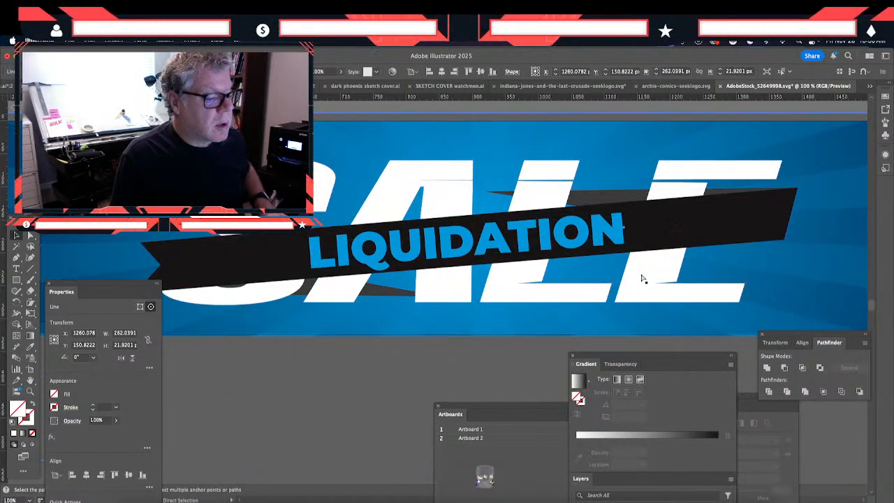
{"action": "key", "text": "super+z"}
{"action": "key", "text": "super+z"}
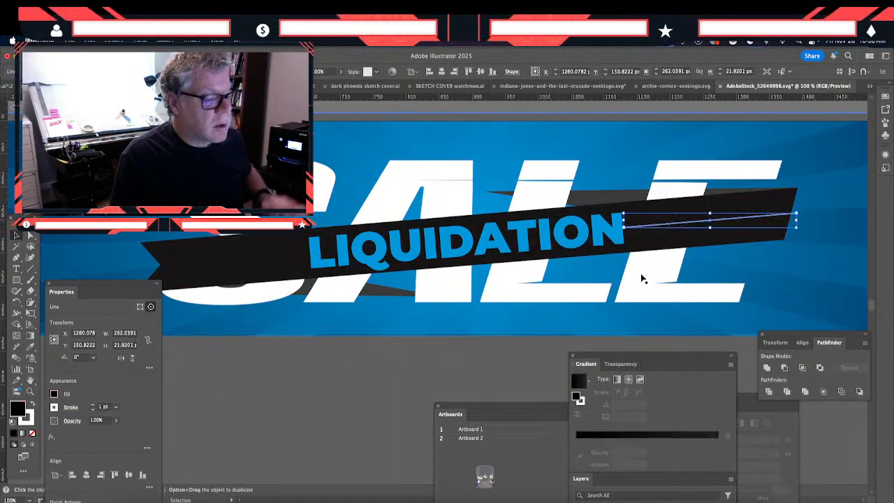
- Move the white line to the ribbon's left end as a spacing gauge and nudge LIQUIDATION right to X about 896 px
{"action": "left_click_drag", "start_coordinate": [646, 230], "coordinate": [184, 269]}
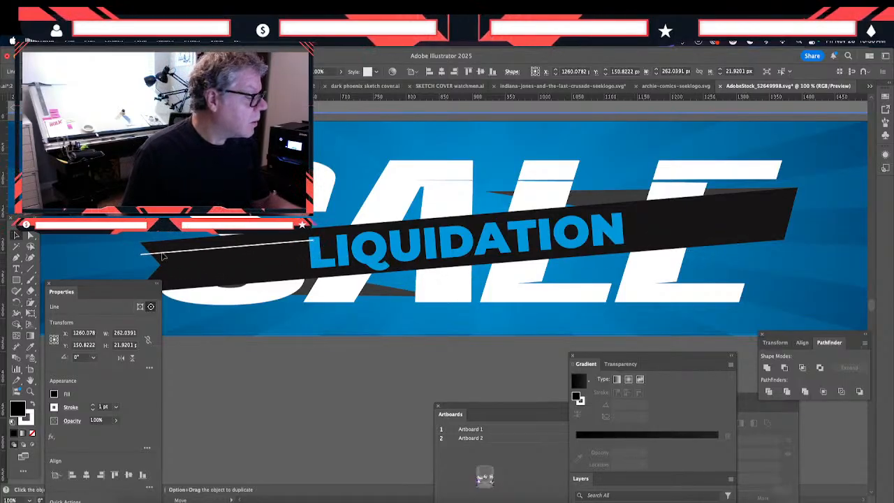
{"action": "left_click", "coordinate": [320, 266]}
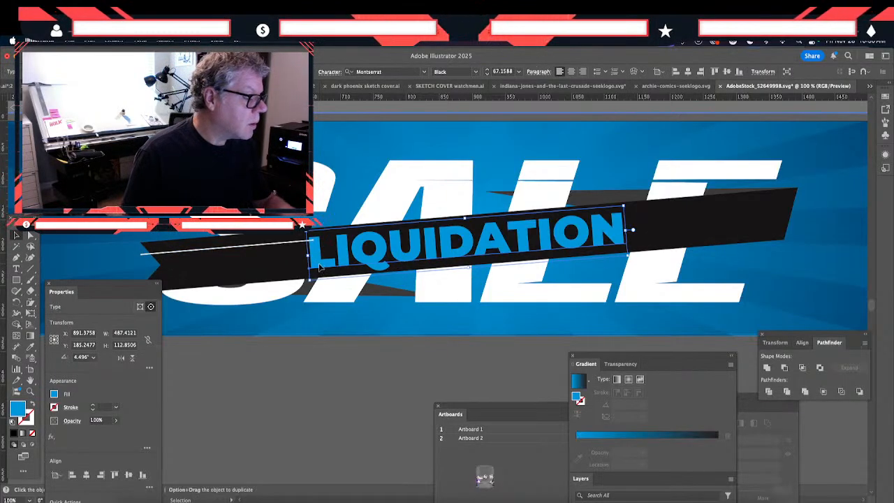
- Compare the gaps beside LIQUIDATION by shortening the gauge line to about 255 px on the left and moving it to the right gap
{"action": "left_click", "coordinate": [200, 253]}
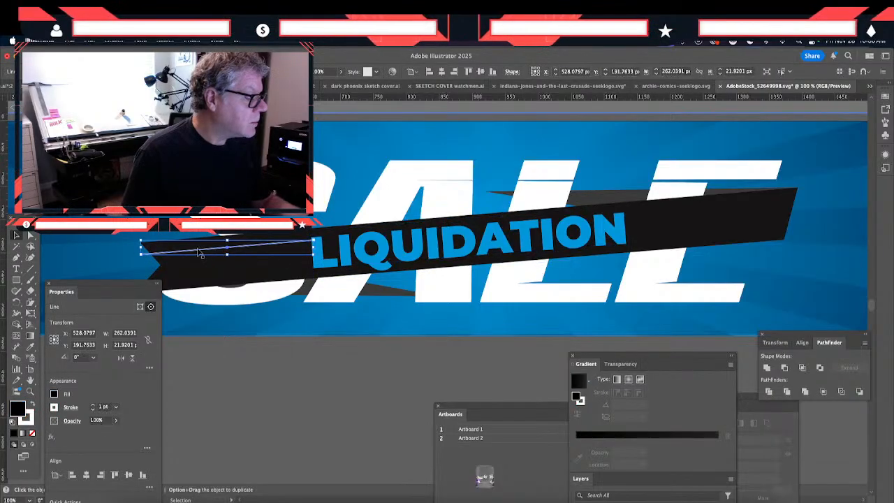
{"action": "left_click_drag", "start_coordinate": [198, 252], "coordinate": [197, 250]}
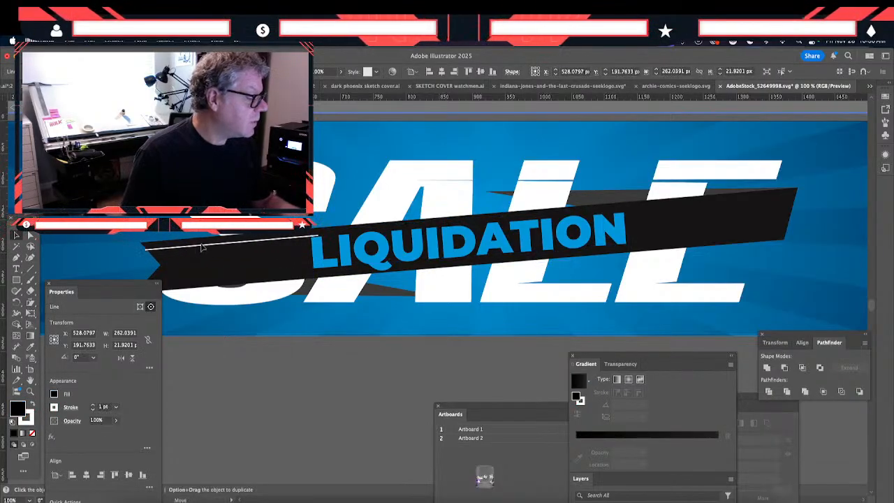
{"action": "left_click_drag", "start_coordinate": [199, 243], "coordinate": [199, 243]}
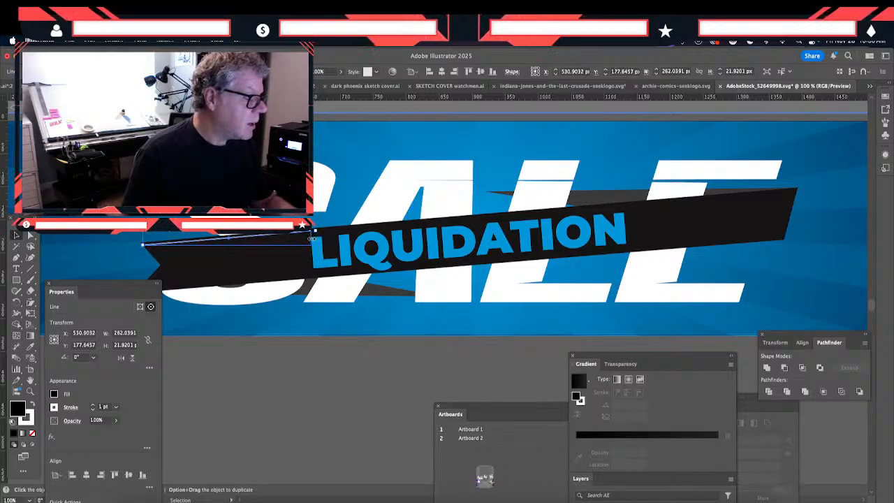
{"action": "left_click_drag", "start_coordinate": [312, 238], "coordinate": [306, 239]}
{"action": "left_click_drag", "start_coordinate": [217, 243], "coordinate": [703, 213]}
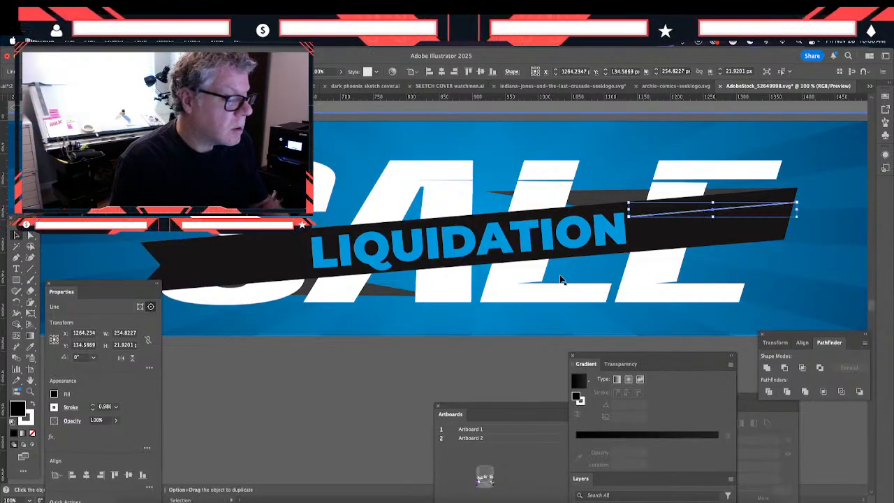
- Delete the white gauge line between LIQUIDATION and the ribbon's right end
{"action": "left_click", "coordinate": [405, 263]}
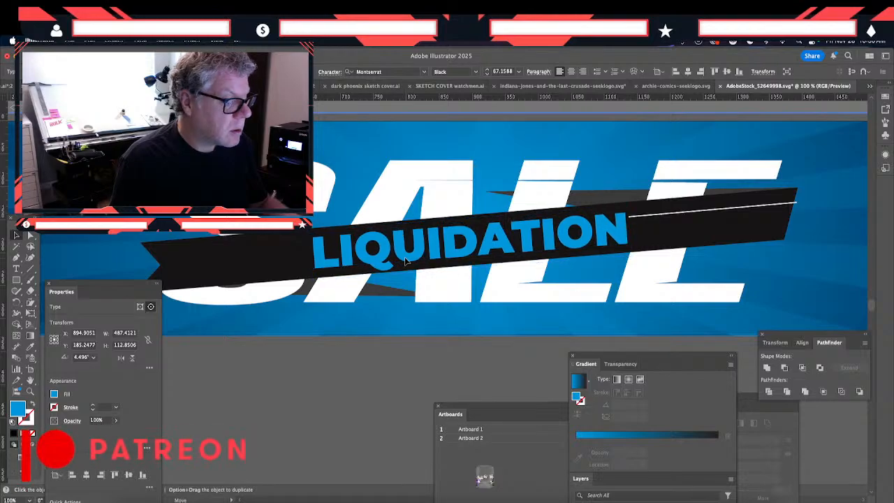
{"action": "left_click", "coordinate": [646, 216]}
{"action": "key", "text": "Delete"}
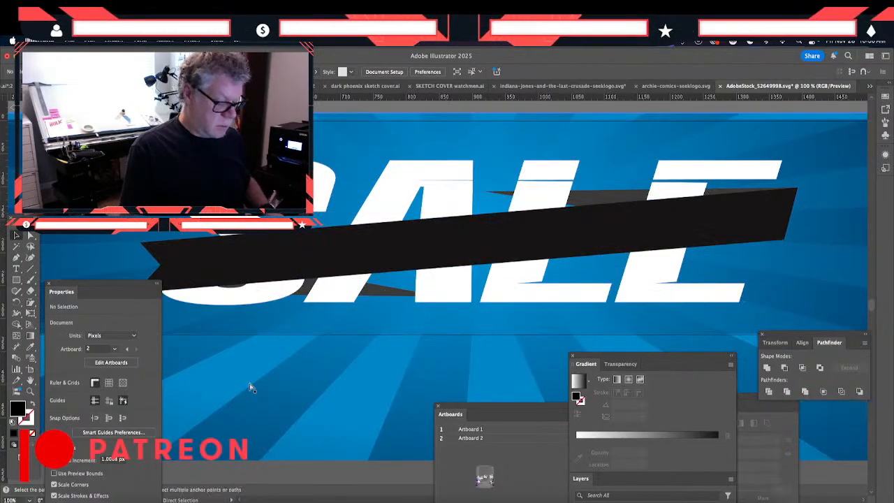
- Draw a black rectangle about 394 x 330 px from the banner's left edge to the ribbon tip and move it to the banner's right end
{"action": "key", "text": "super+minus"}
{"action": "key", "text": "super+minus"}
{"action": "key", "text": "super+minus"}
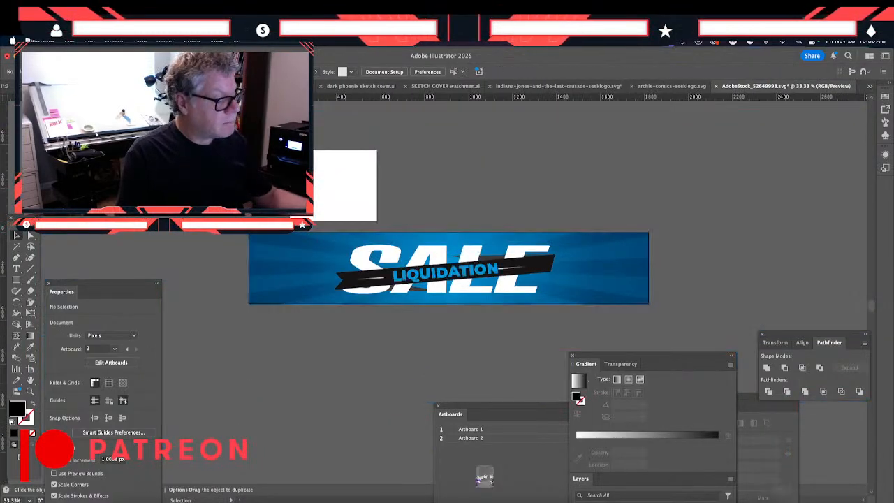
{"action": "left_click", "coordinate": [16, 279]}
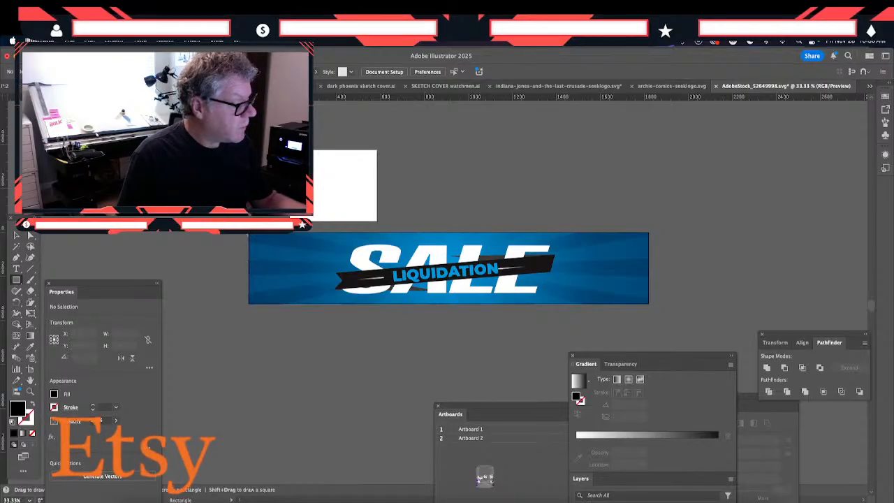
{"action": "left_click_drag", "start_coordinate": [249, 232], "coordinate": [335, 305]}
{"action": "left_click", "coordinate": [14, 236]}
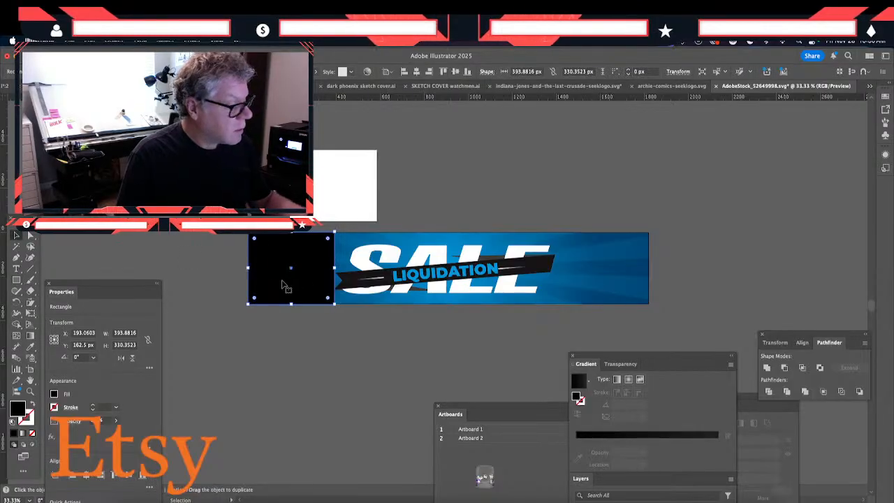
{"action": "left_click_drag", "start_coordinate": [282, 285], "coordinate": [591, 287]}
- Try to shift the SALE and ribbon group inside the clip group right to X about 912 px
{"action": "left_click", "coordinate": [368, 286]}
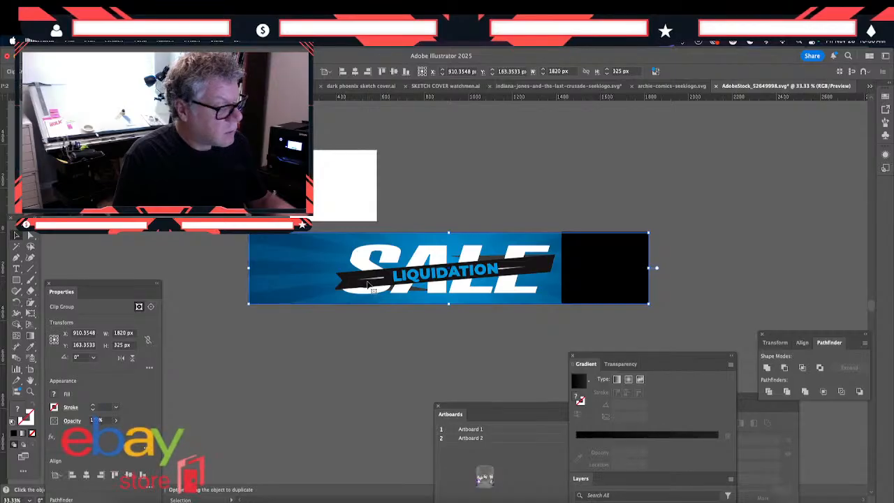
{"action": "double_click", "coordinate": [368, 286]}
{"action": "double_click", "coordinate": [370, 287]}
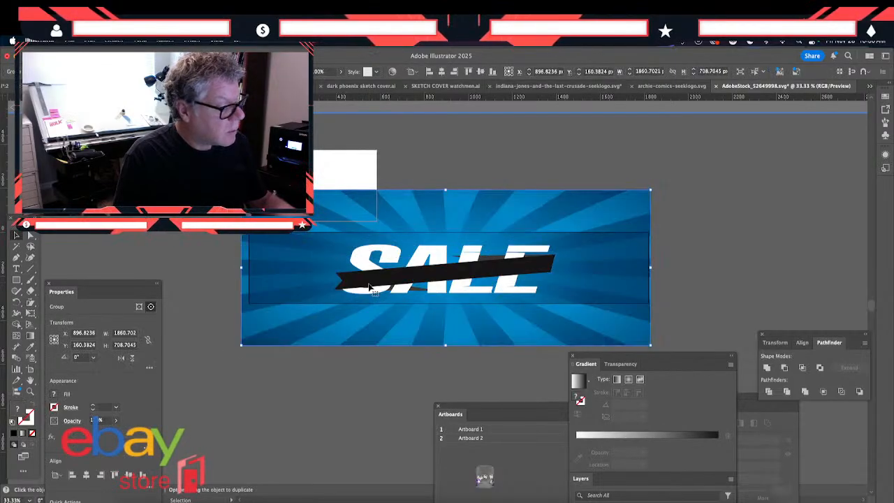
{"action": "left_click", "coordinate": [369, 287]}
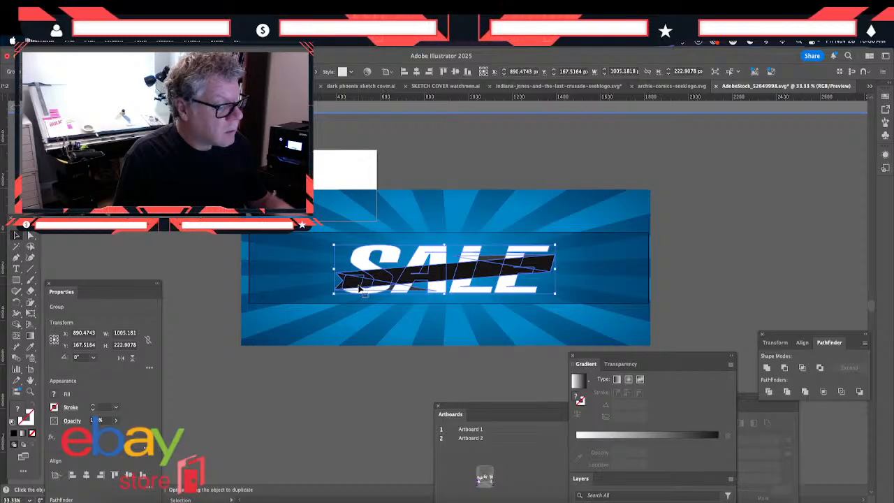
{"action": "left_click", "coordinate": [363, 287], "text": "shift"}
{"action": "left_click", "coordinate": [362, 288]}
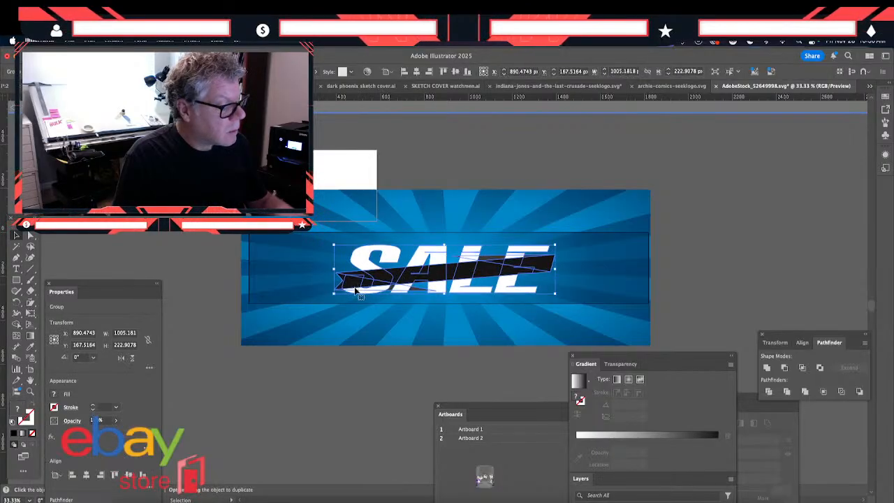
{"action": "left_click_drag", "start_coordinate": [355, 287], "coordinate": [360, 288]}
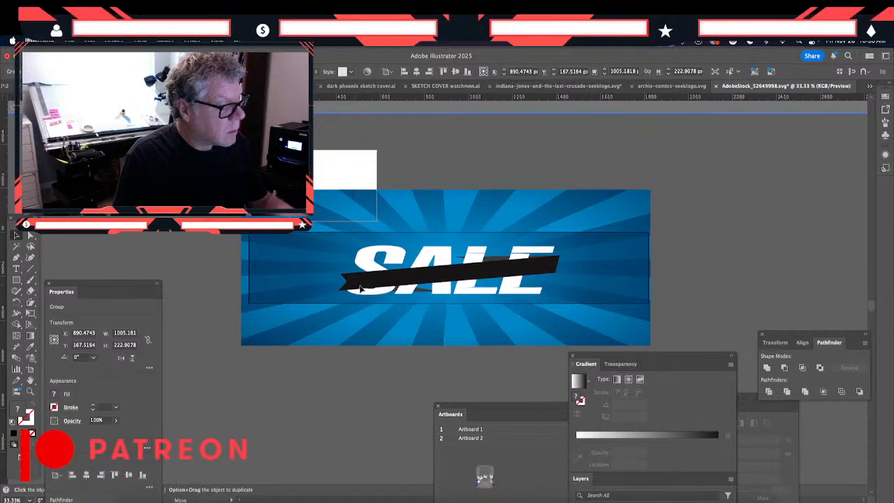
{"action": "left_click", "coordinate": [291, 377]}
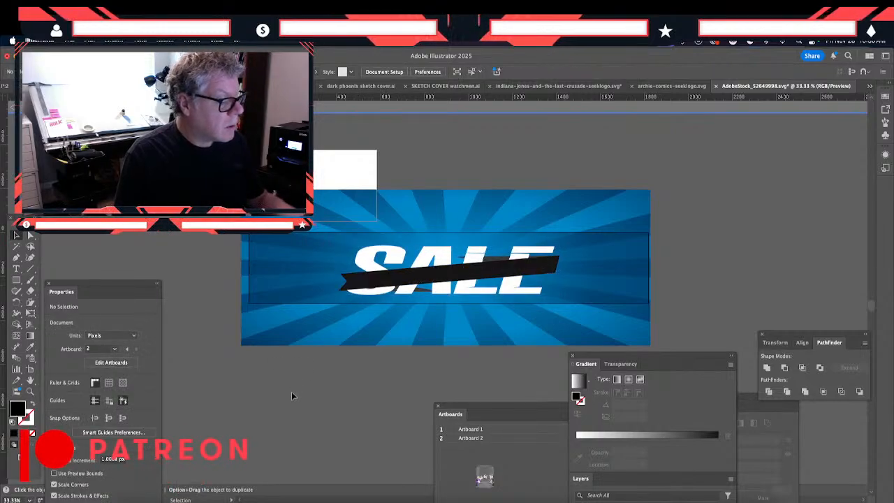
{"action": "left_click", "coordinate": [370, 281]}
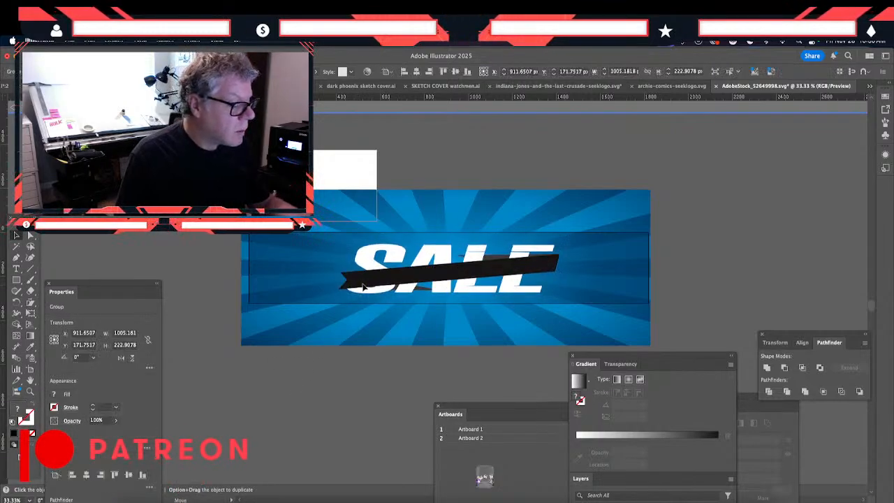
{"action": "left_click", "coordinate": [370, 354]}
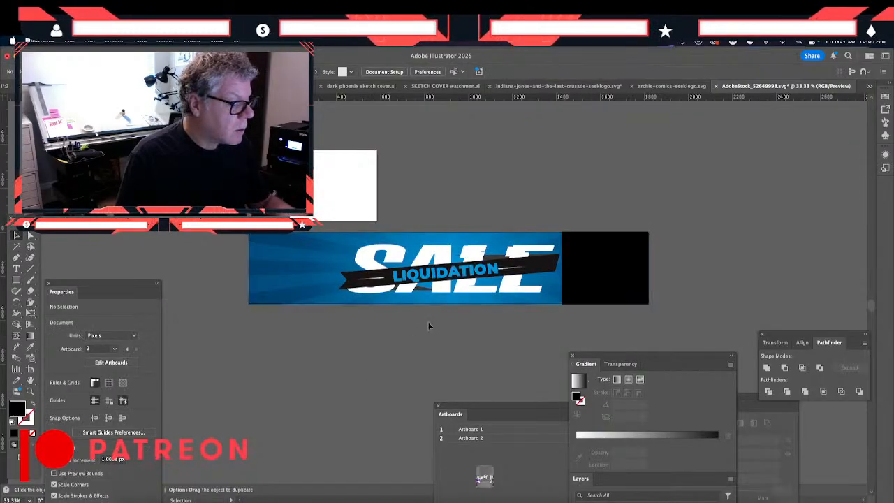
- Try to reposition the two gradient streaks flanking LIQUIDATION on the ribbon
{"action": "left_click", "coordinate": [510, 271]}
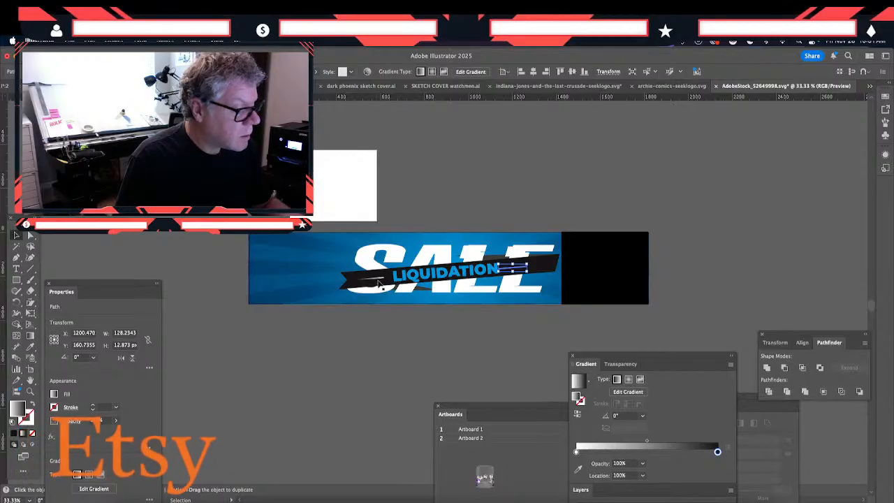
{"action": "left_click", "coordinate": [375, 282]}
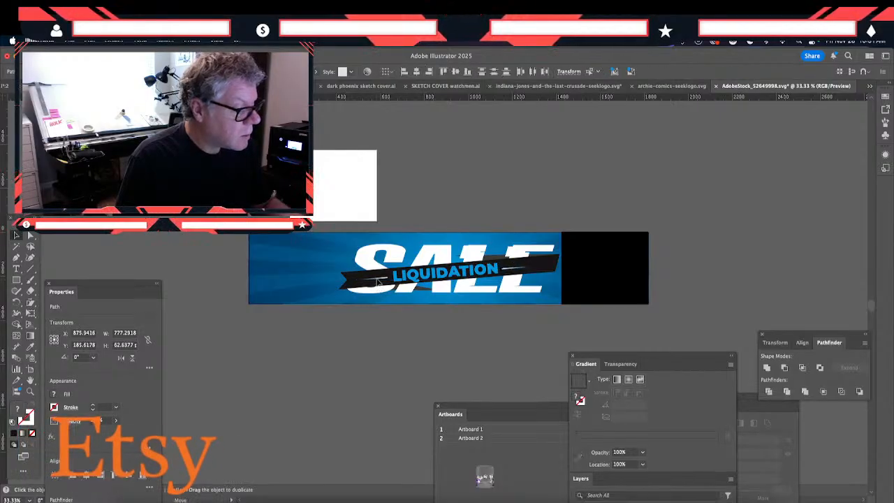
{"action": "left_click", "coordinate": [404, 320]}
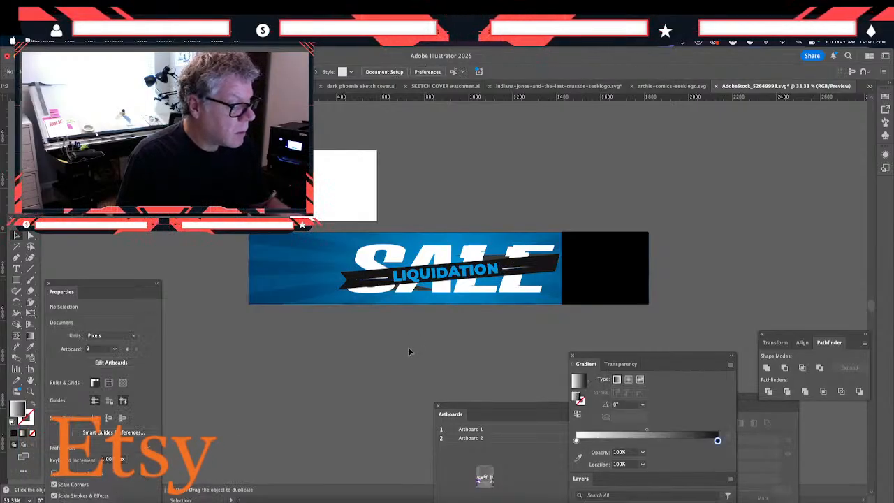
- Undo the recent moves of the streaks, the SALE and ribbon group, and the black rectangle
{"action": "key", "text": "super+z"}
{"action": "key", "text": "super+z"}
{"action": "key", "text": "super+z"}
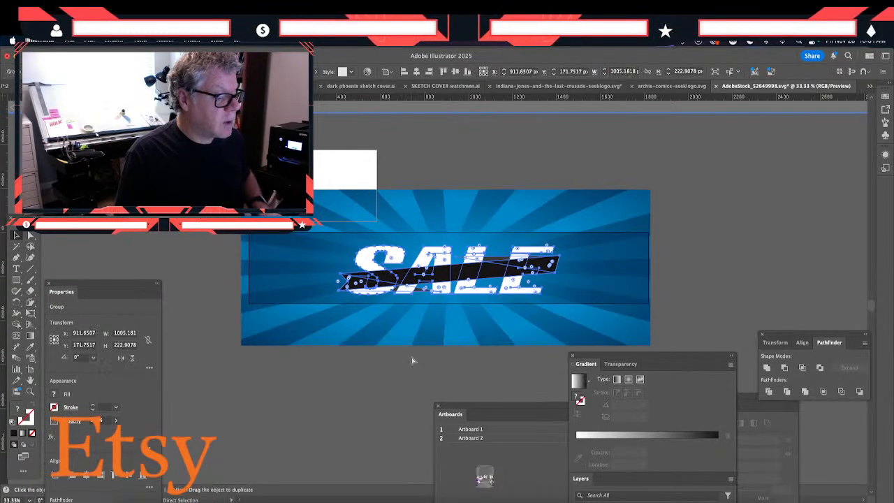
{"action": "key", "text": "super+z"}
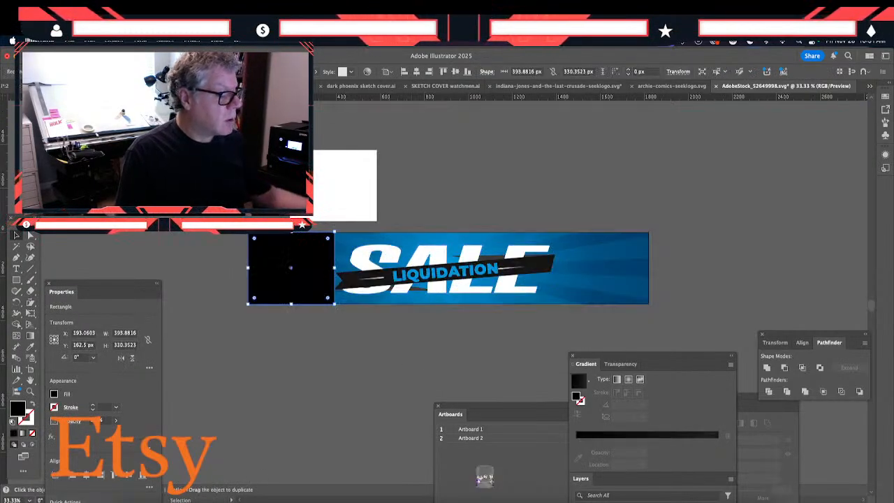
- Move the black gauge rectangle from the banner's left end back to its right end
{"action": "left_click", "coordinate": [413, 361]}
{"action": "left_click_drag", "start_coordinate": [281, 286], "coordinate": [589, 291]}
{"action": "left_click", "coordinate": [383, 346]}
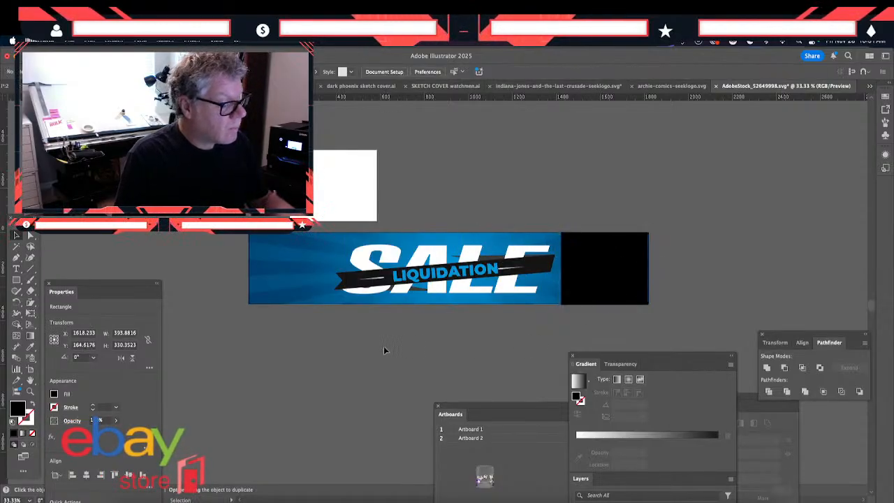
- Try to shift the whole clipped banner artwork left to X about 900 px
{"action": "left_click", "coordinate": [362, 290]}
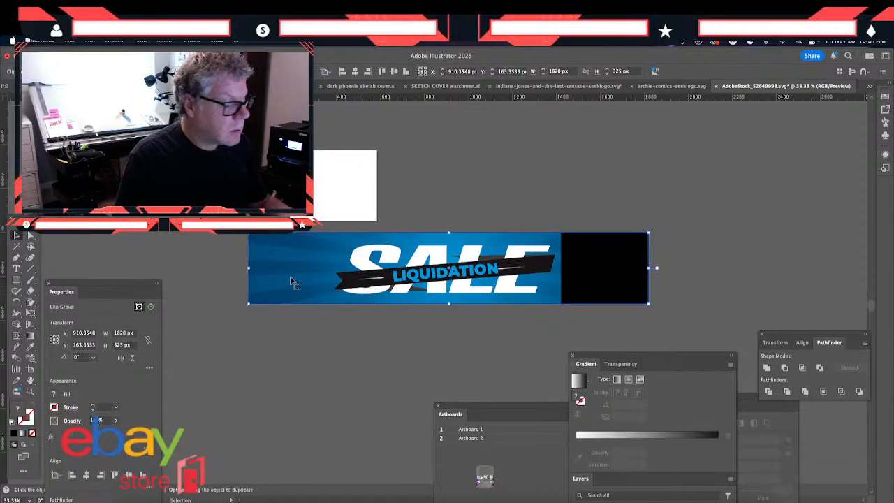
{"action": "mouse_move", "coordinate": [272, 294]}
{"action": "left_mouse_down"}
{"action": "mouse_move", "coordinate": [276, 303]}
{"action": "mouse_move", "coordinate": [273, 296]}
{"action": "left_mouse_up"}
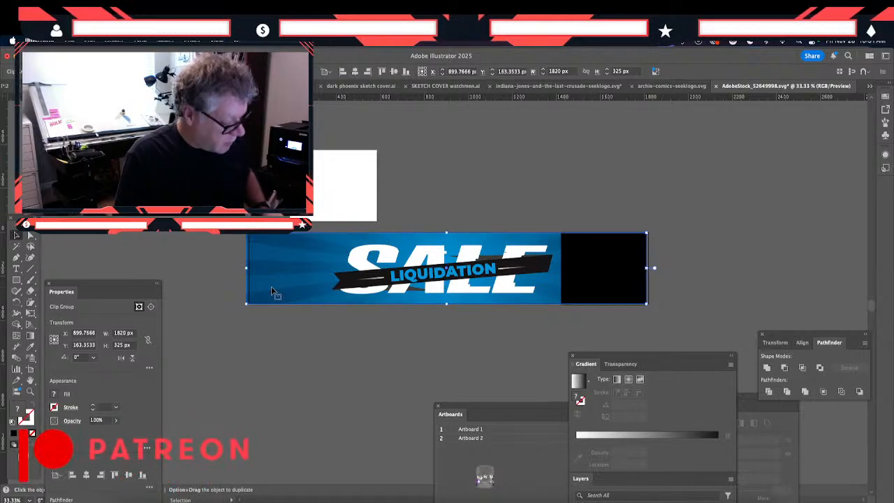
{"action": "key", "text": "super+equal"}
{"action": "key", "text": "super+equal"}
{"action": "key", "text": "super+equal"}
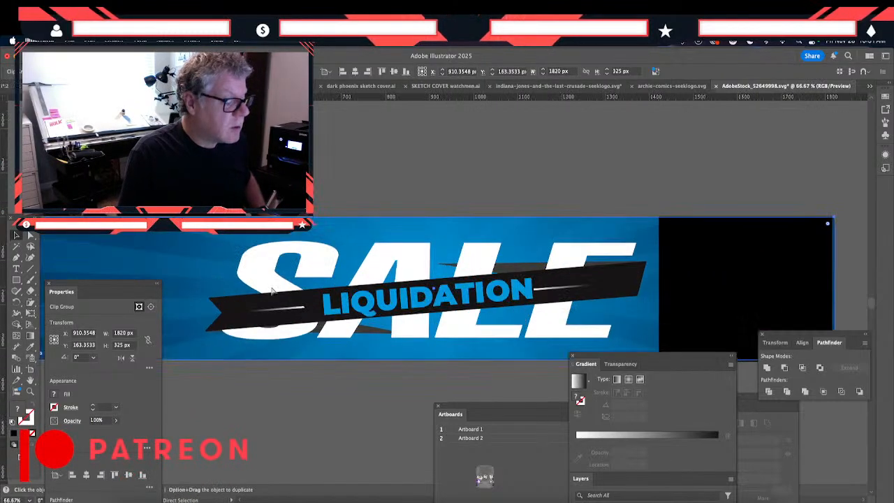
{"action": "left_click", "coordinate": [496, 252]}
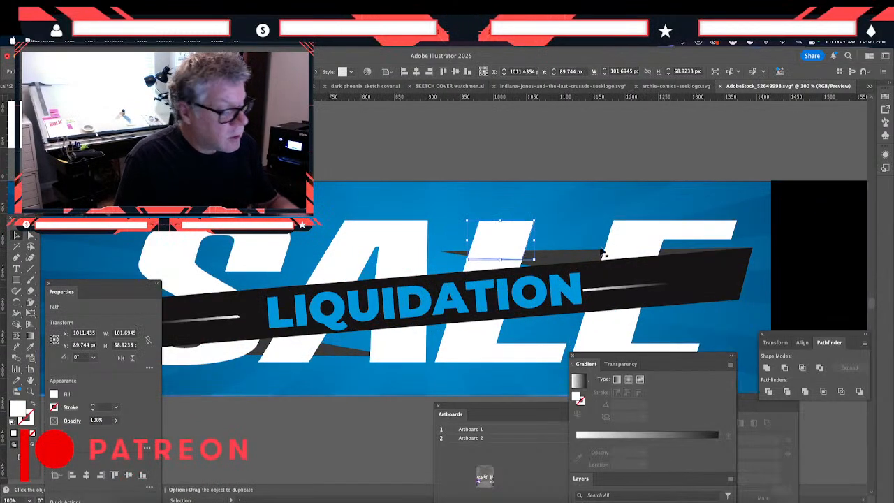
{"action": "left_click", "coordinate": [627, 248], "text": "shift"}
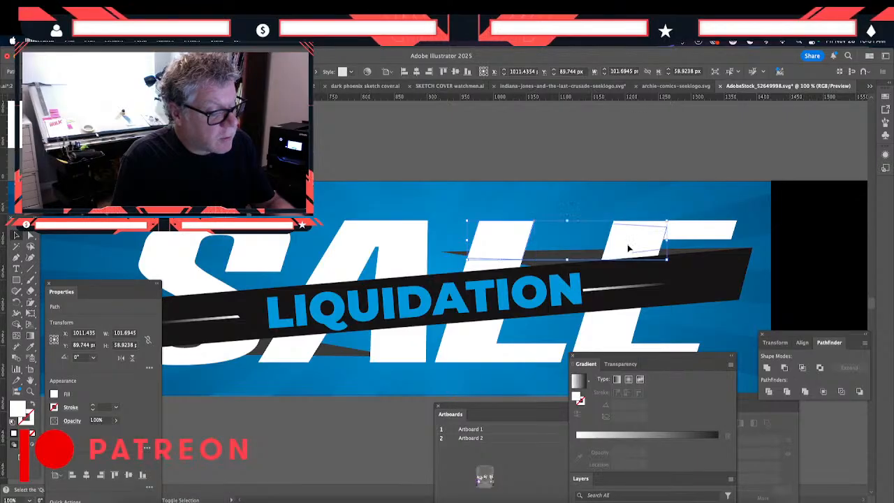
{"action": "left_click", "coordinate": [400, 254]}
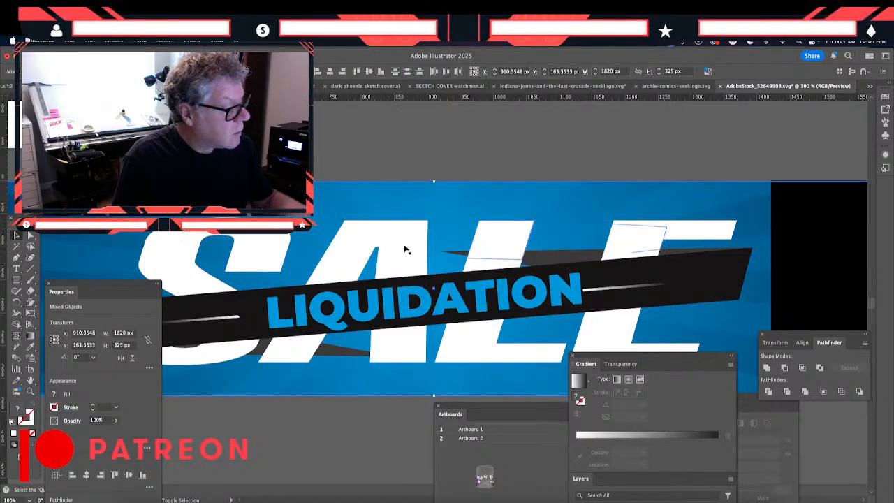
{"action": "key", "text": "super+z"}
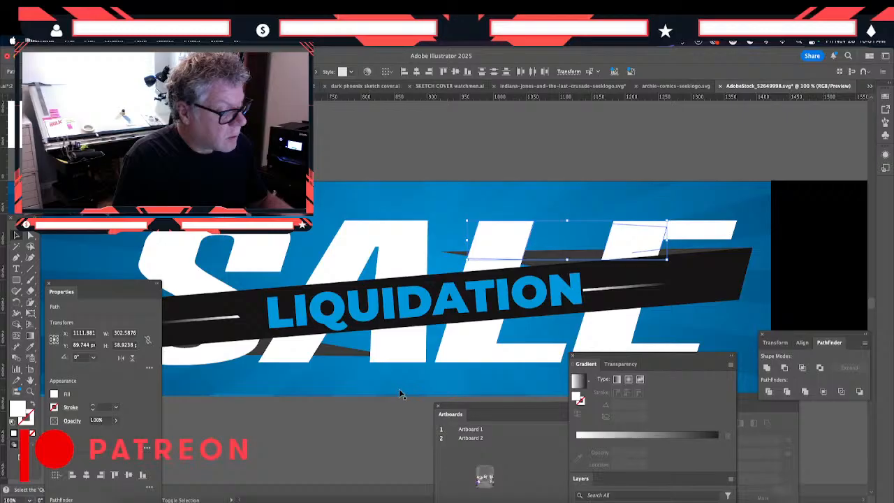
{"action": "left_click", "coordinate": [614, 340], "text": "shift"}
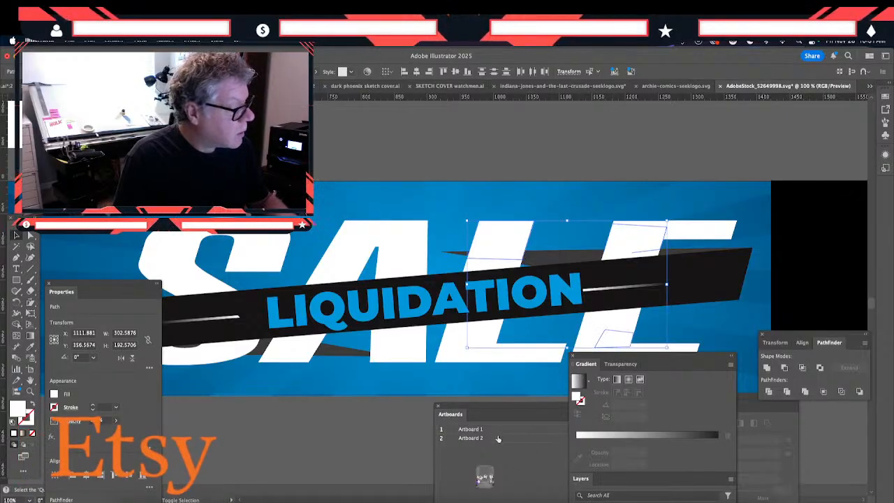
{"action": "key", "text": "a"}
{"action": "key", "text": "super+a"}
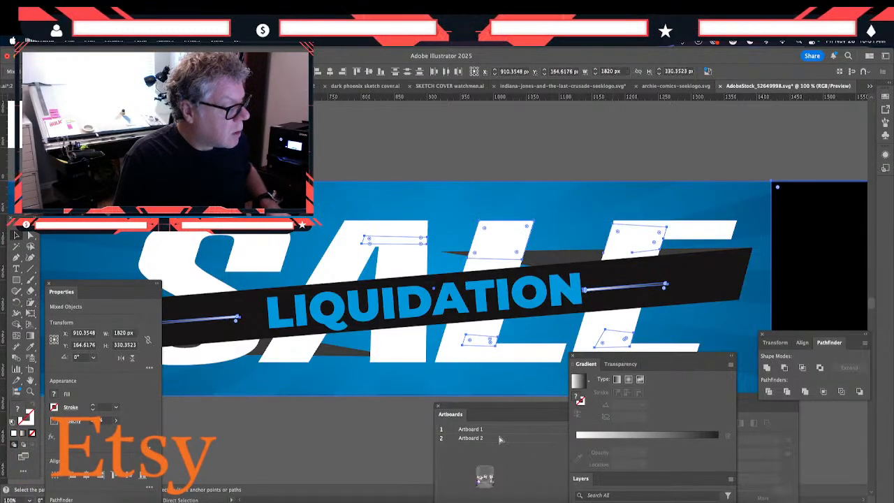
{"action": "key", "text": "super+z"}
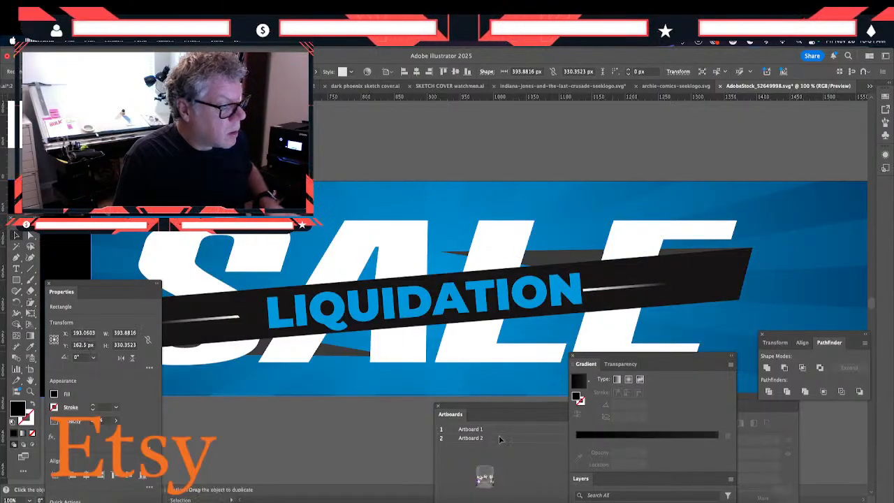
- Select the white filler patches lying over the A, L and E of SALE and cut them from the artwork
{"action": "left_click", "coordinate": [505, 250]}
{"action": "left_click", "coordinate": [645, 248], "text": "shift"}
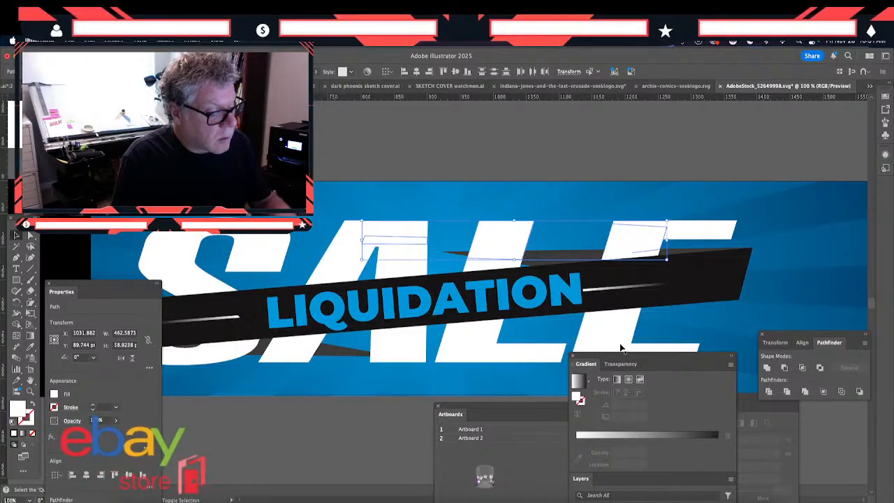
{"action": "left_click", "coordinate": [622, 344], "text": "shift"}
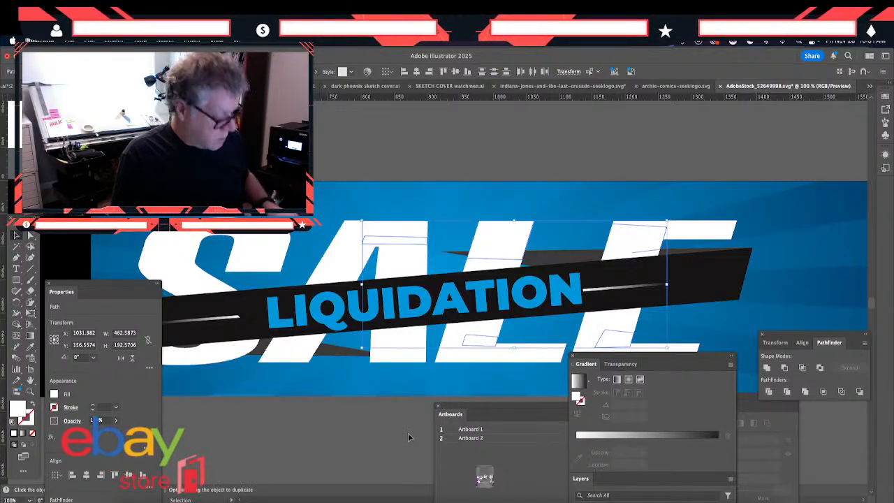
{"action": "key", "text": "super+x"}
- Try to unite the white patches, pasted in place, with the whole SALE and ribbon group inside the clip group
{"action": "left_click", "coordinate": [346, 249]}
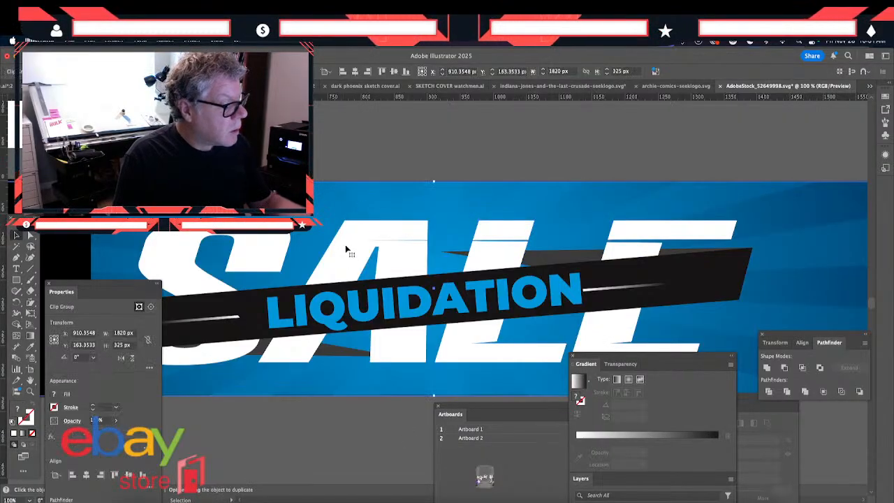
{"action": "key", "text": "super+x"}
{"action": "left_click", "coordinate": [346, 250]}
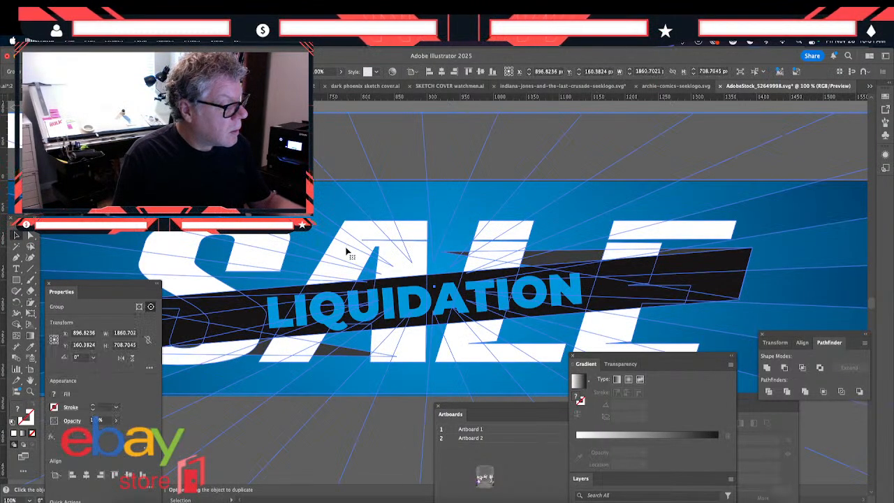
{"action": "key", "text": "super+x"}
{"action": "left_click", "coordinate": [349, 255]}
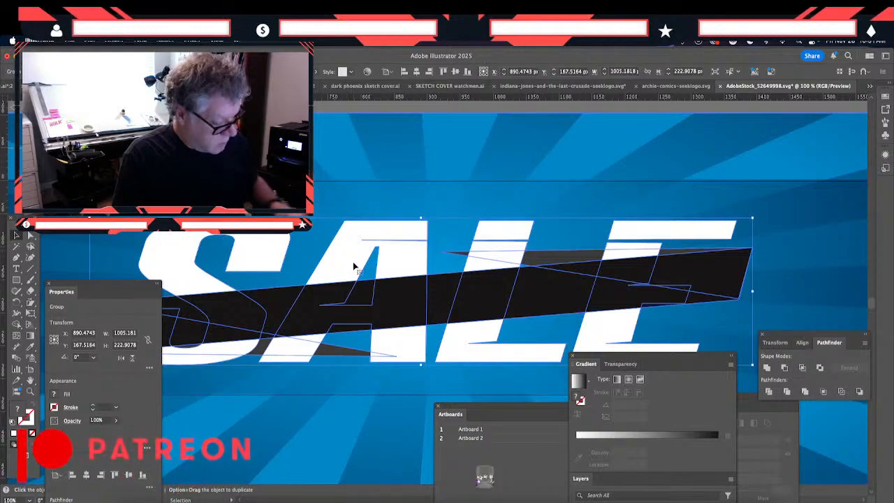
{"action": "left_click", "coordinate": [341, 254], "text": "shift"}
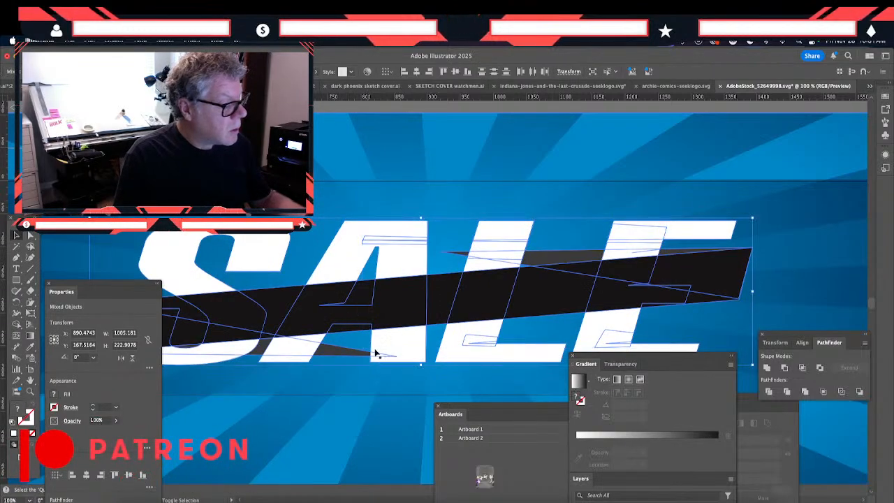
{"action": "left_click", "coordinate": [766, 368]}
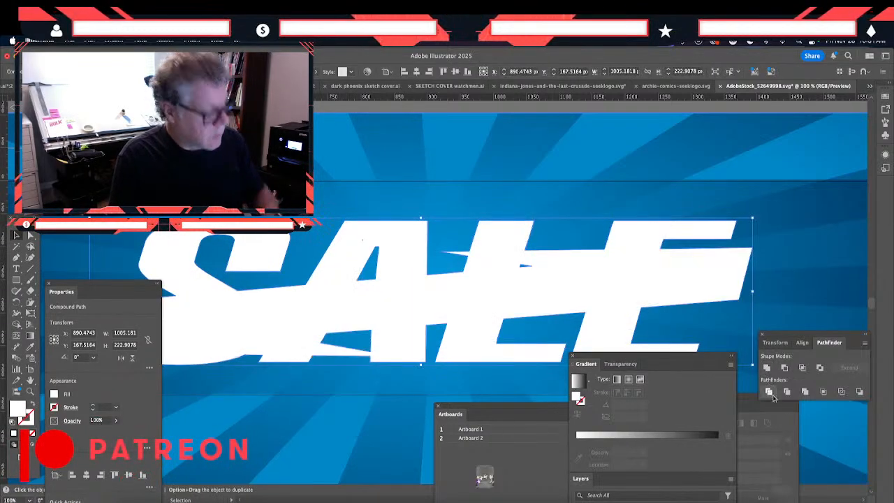
{"action": "key", "text": "super+z"}
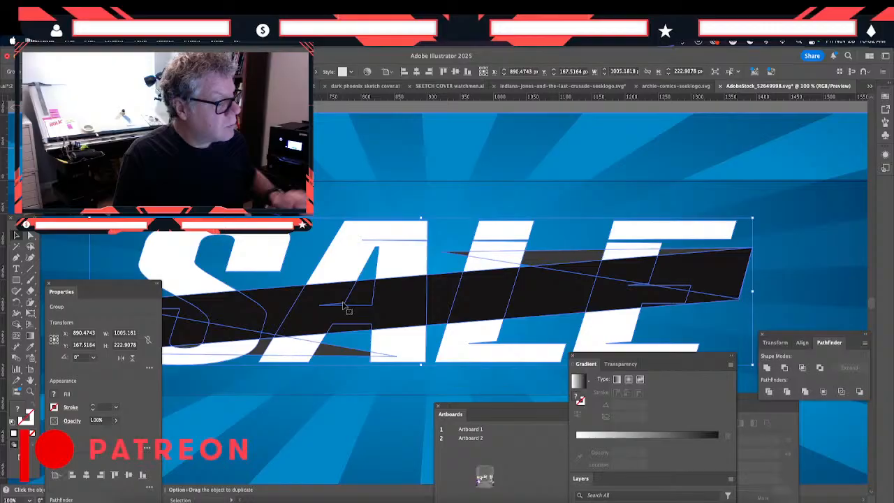
- Ungroup down to the SALE lettering, paste the white patches in place with it and unite them into one shape
{"action": "key", "text": "Delete"}
{"action": "left_click", "coordinate": [331, 261]}
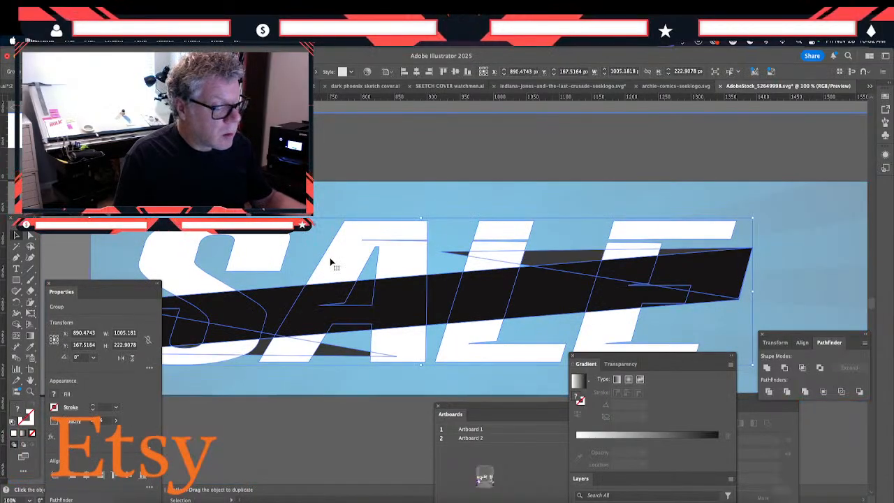
{"action": "key", "text": "super+shift+g"}
{"action": "key", "text": "super+shift+a"}
{"action": "left_click", "coordinate": [331, 261]}
{"action": "key", "text": "a"}
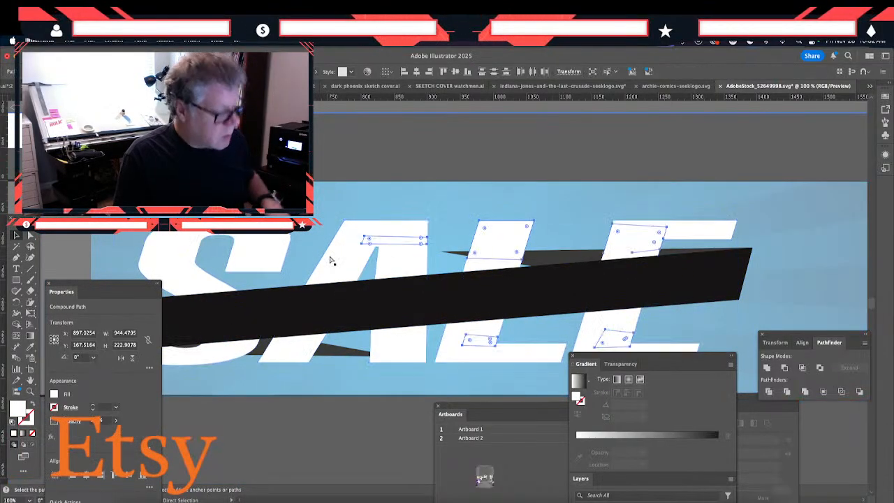
{"action": "key", "text": "v"}
{"action": "left_click", "coordinate": [330, 261], "text": "shift"}
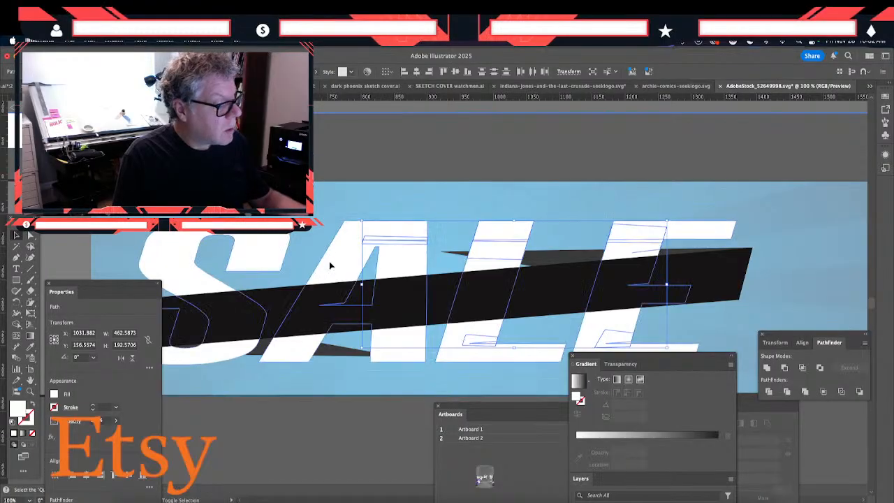
{"action": "left_click", "coordinate": [766, 369]}
{"action": "double_click", "coordinate": [259, 422]}
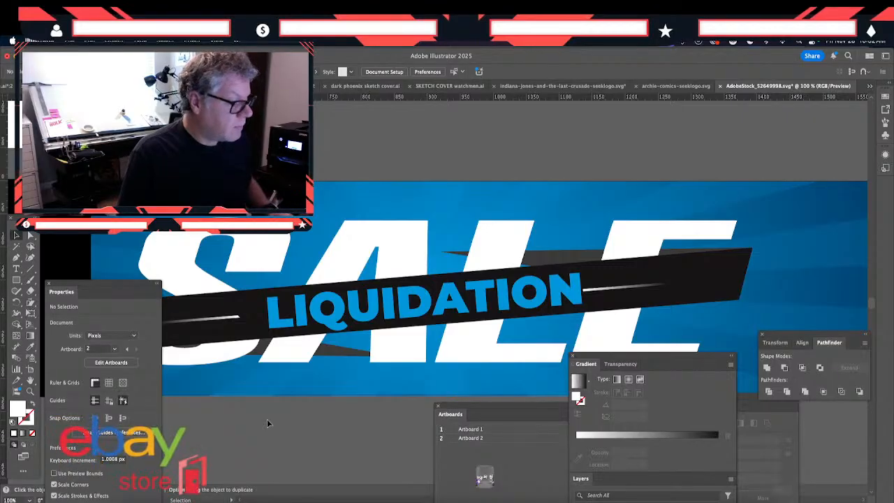
- Inside the clip group, move the SALE and ribbon group right to X about 907 px
{"action": "key", "text": "super+minus"}
{"action": "key", "text": "super+minus"}
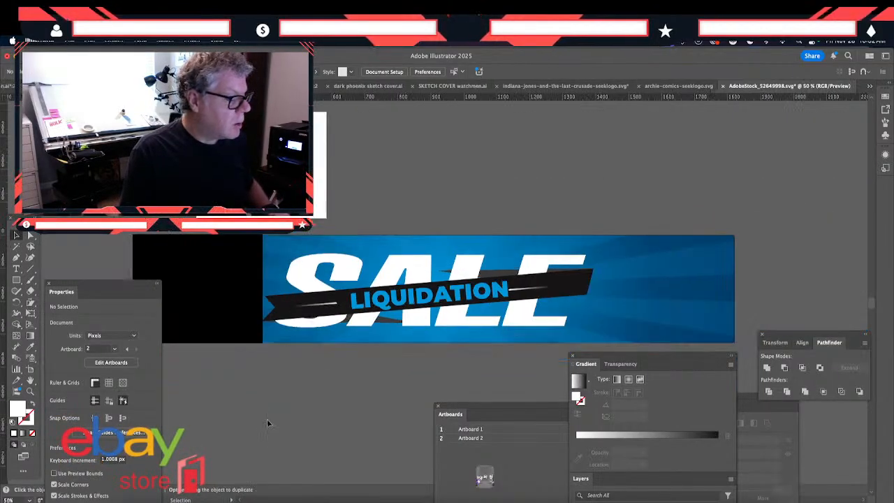
{"action": "left_click", "coordinate": [333, 308]}
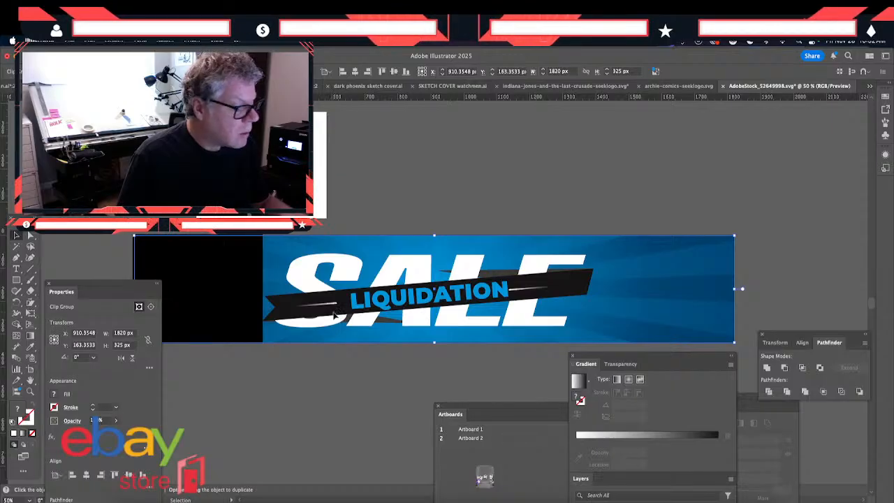
{"action": "double_click", "coordinate": [334, 314]}
{"action": "double_click", "coordinate": [334, 314]}
{"action": "left_click", "coordinate": [333, 313]}
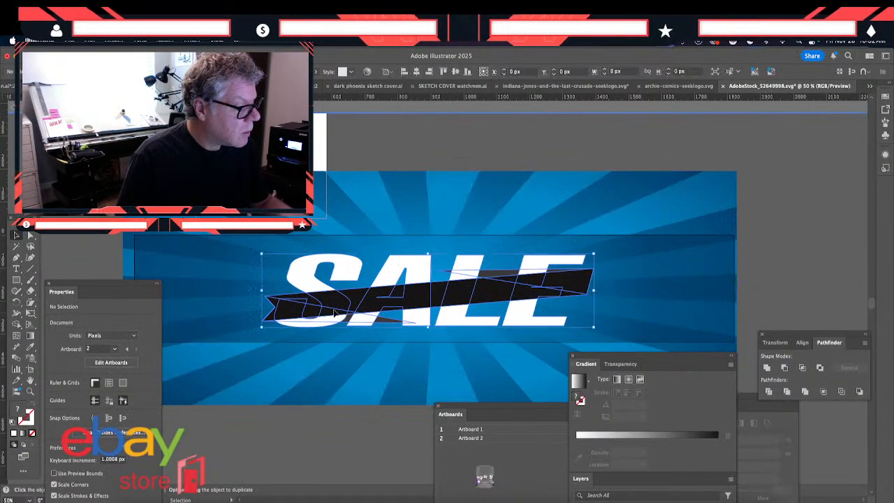
{"action": "left_click_drag", "start_coordinate": [333, 314], "coordinate": [337, 311]}
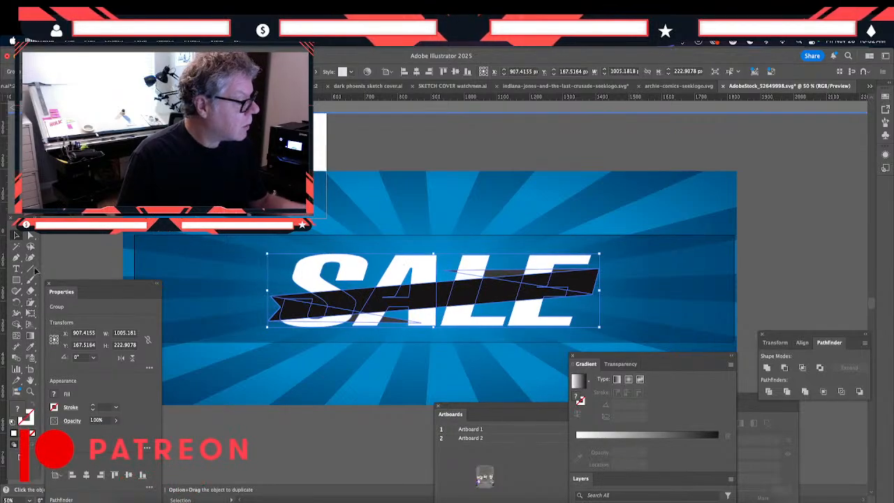
- Draw a white gauge rectangle about 402 x 322 px at the banner's left end and move it to the right end
{"action": "left_click", "coordinate": [16, 279]}
{"action": "left_click_drag", "start_coordinate": [134, 237], "coordinate": [266, 341]}
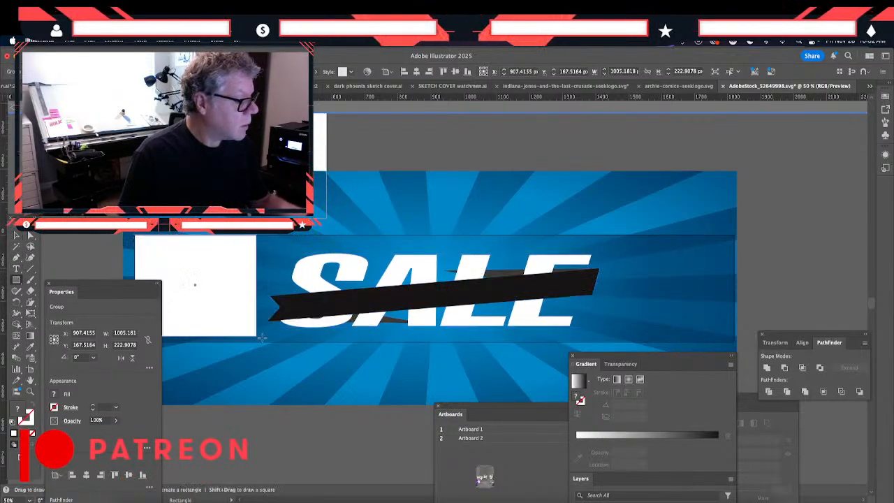
{"action": "left_click", "coordinate": [17, 236]}
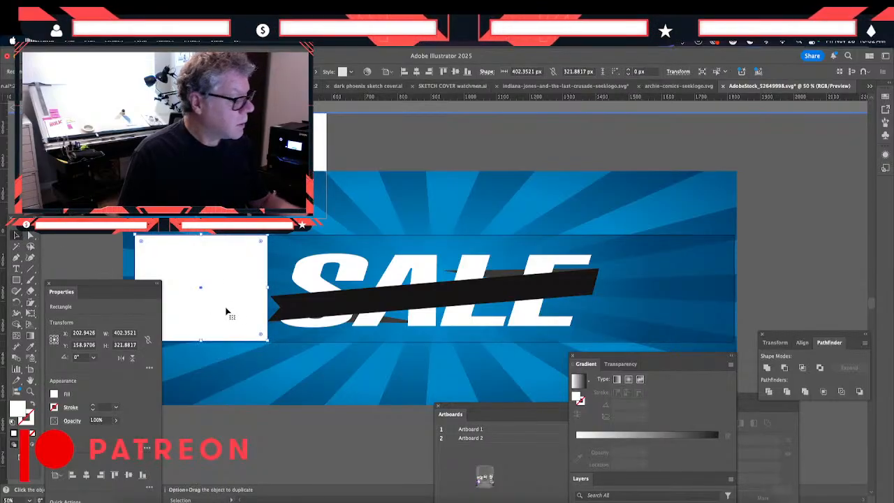
{"action": "left_click_drag", "start_coordinate": [225, 311], "coordinate": [692, 313]}
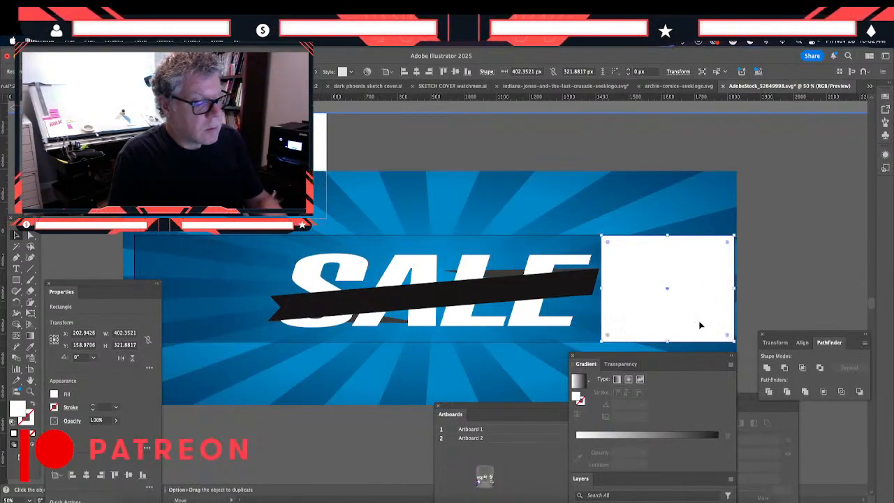
- Nudge the SALE and ribbon group slightly right and delete the white and black gauge rectangles
{"action": "left_click", "coordinate": [293, 320]}
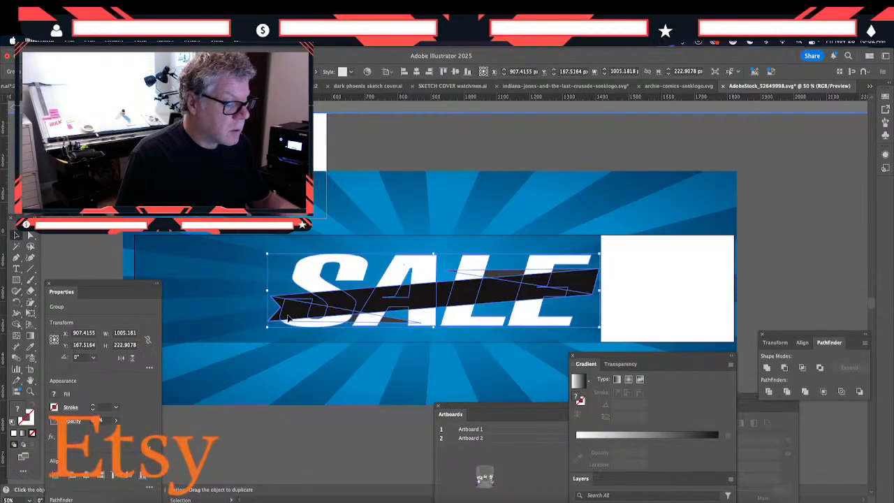
{"action": "left_click_drag", "start_coordinate": [292, 319], "coordinate": [293, 319]}
{"action": "left_click", "coordinate": [626, 291]}
{"action": "key", "text": "Delete"}
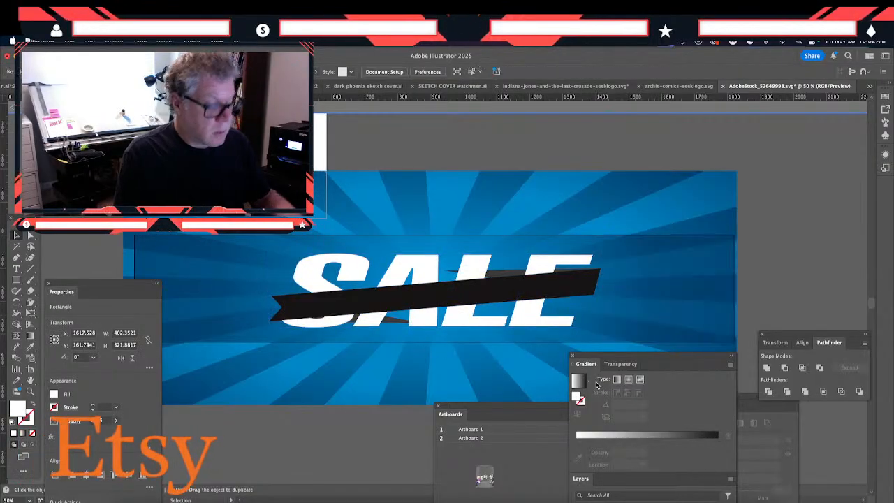
{"action": "double_click", "coordinate": [321, 433]}
{"action": "left_click", "coordinate": [236, 319]}
{"action": "key", "text": "Delete"}
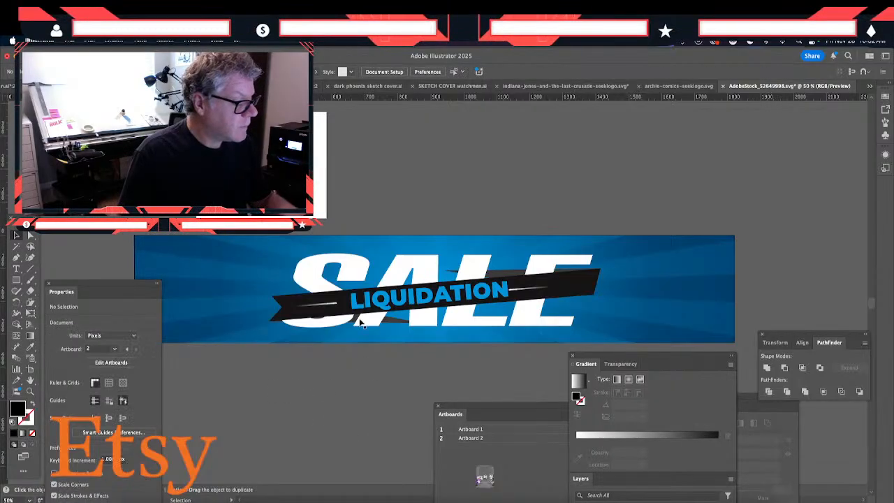
- Move both gradient streaks flanking LIQUIDATION slightly right on the ribbon, centred at X about 876 px
{"action": "left_click", "coordinate": [520, 288]}
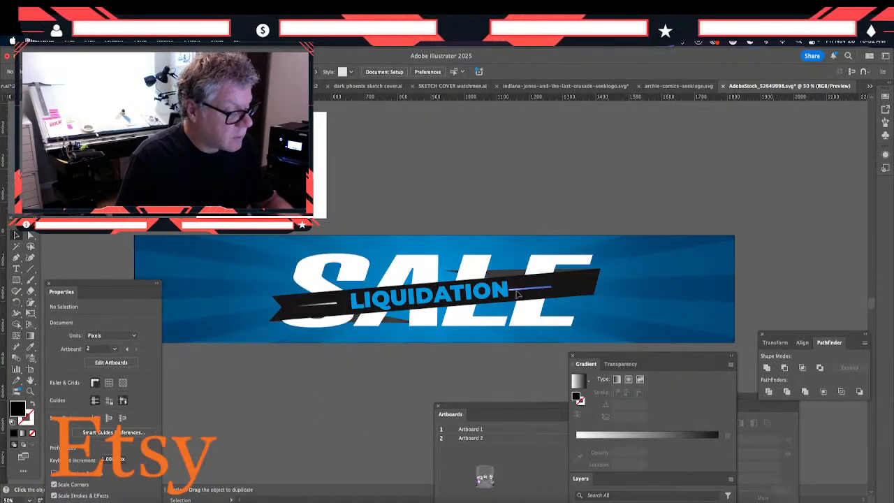
{"action": "left_click", "coordinate": [324, 305], "text": "shift"}
{"action": "left_click_drag", "start_coordinate": [321, 304], "coordinate": [329, 303]}
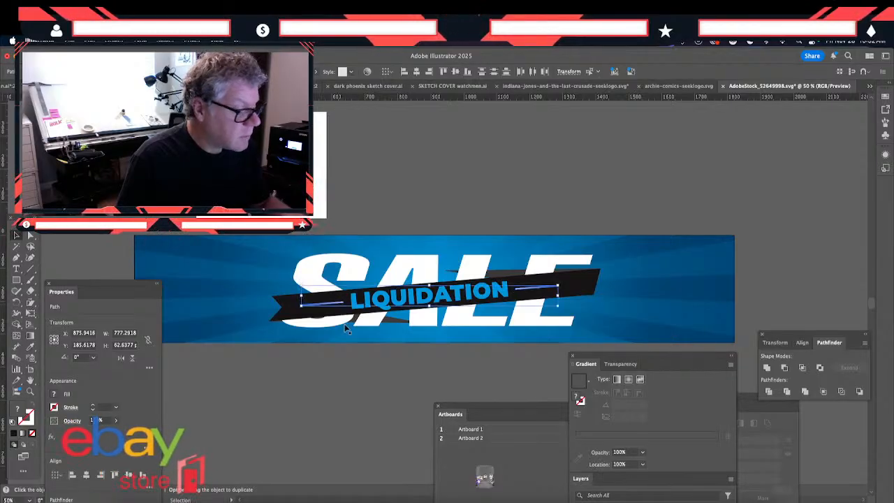
{"action": "left_click", "coordinate": [360, 389]}
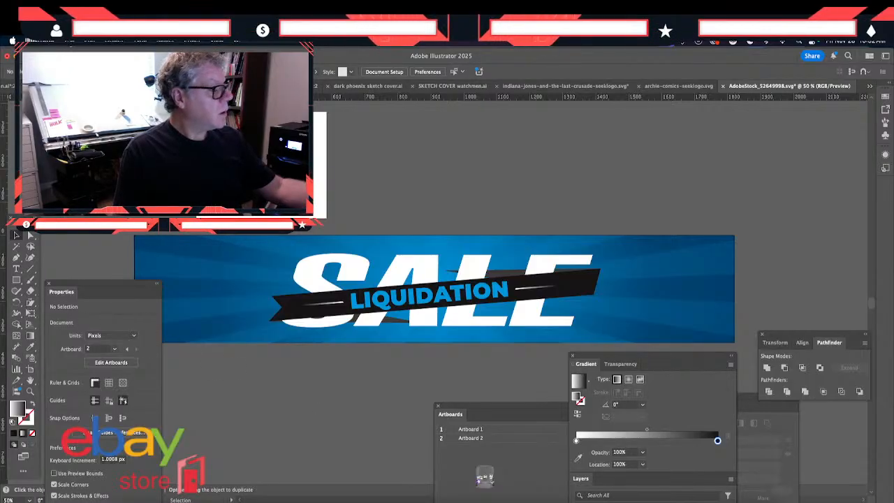
- Start saving the artwork under a new name and create a folder called LIQUIDATION SALE inside the BANNERS folder
{"action": "left_click", "coordinate": [69, 42]}
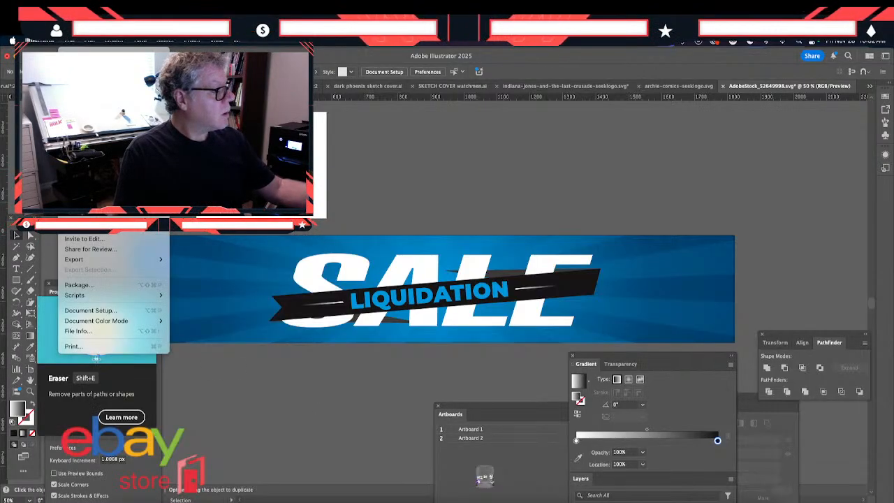
{"action": "left_click", "coordinate": [84, 144]}
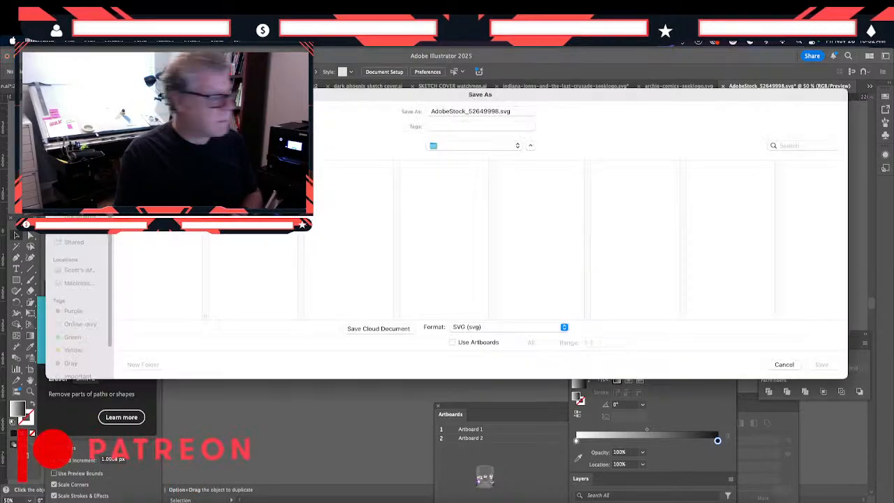
{"action": "left_click", "coordinate": [457, 145]}
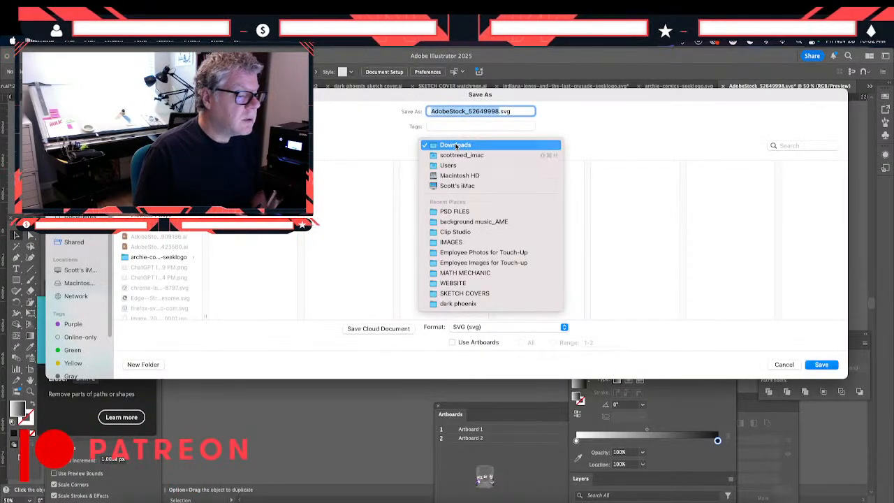
{"action": "left_click", "coordinate": [446, 211]}
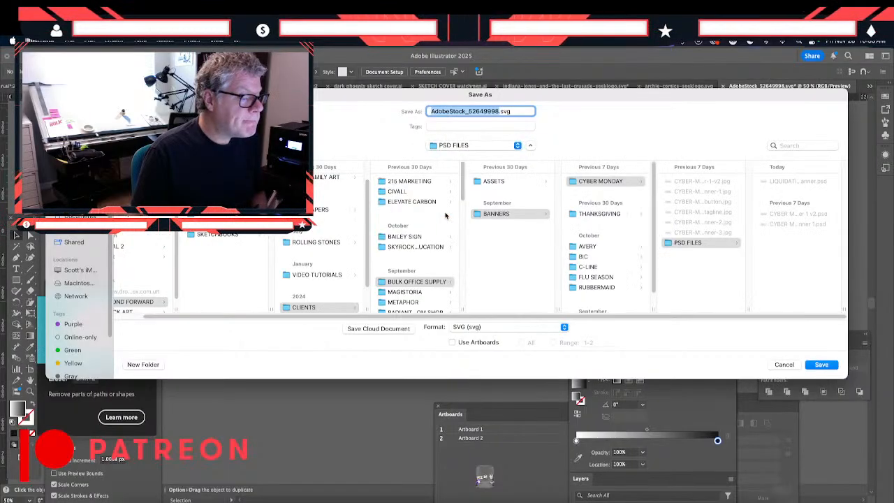
{"action": "left_click", "coordinate": [496, 214]}
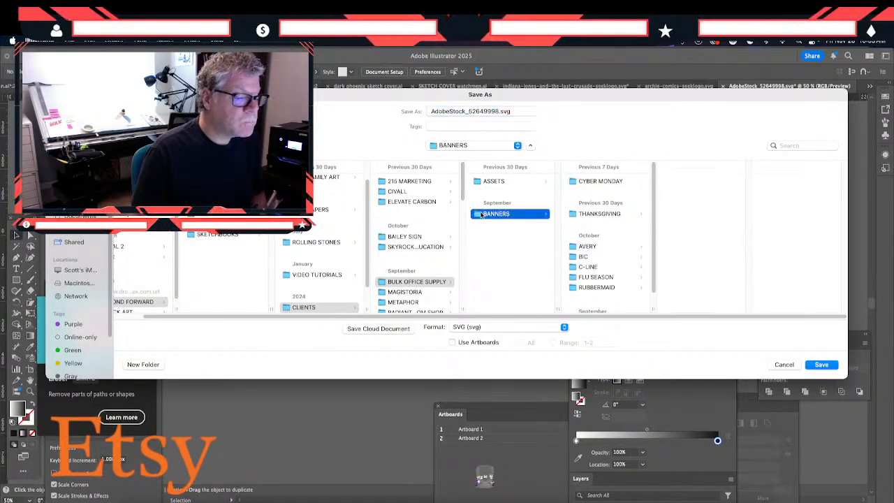
{"action": "left_click", "coordinate": [142, 365]}
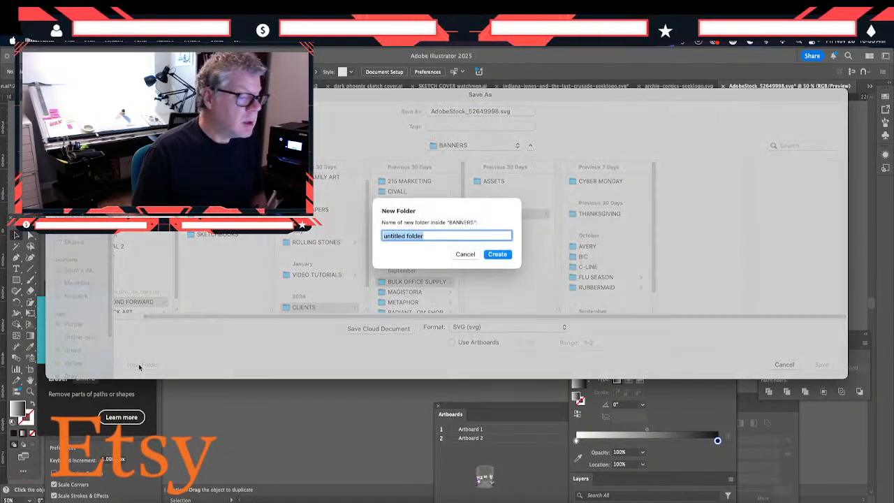
{"action": "type", "text": "L"}
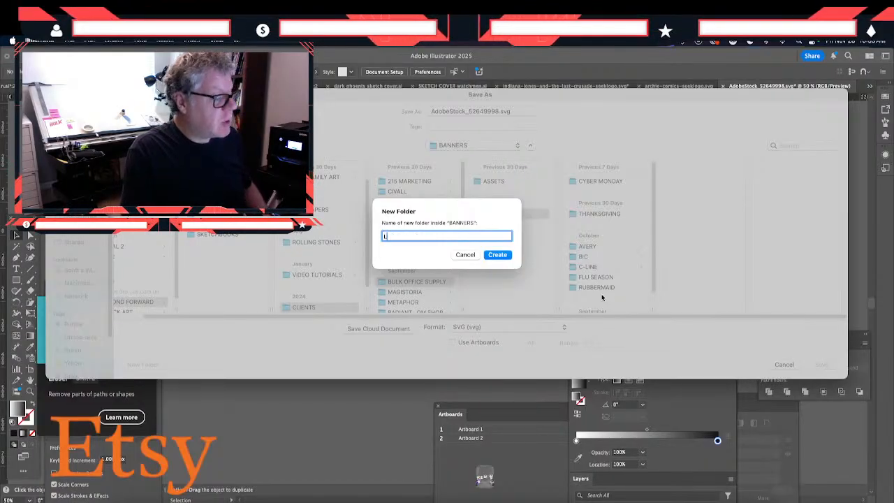
{"action": "type", "text": "IQUIDATION SALE"}
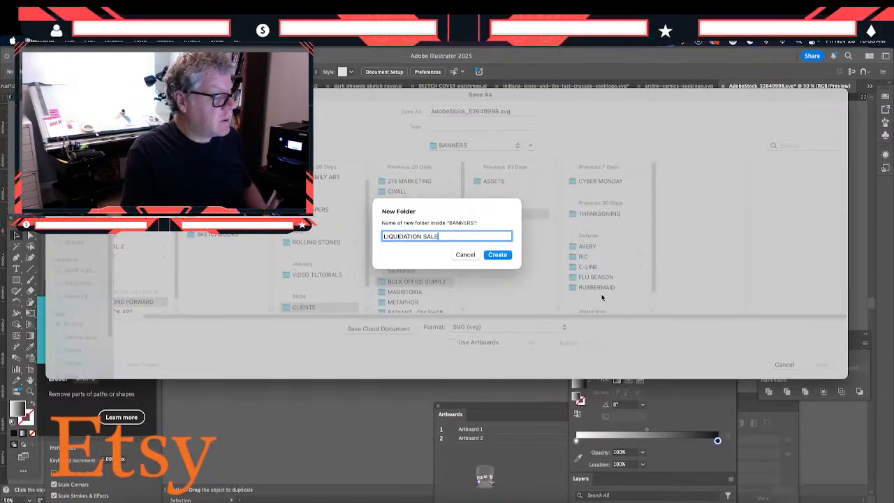
{"action": "left_click", "coordinate": [496, 256]}
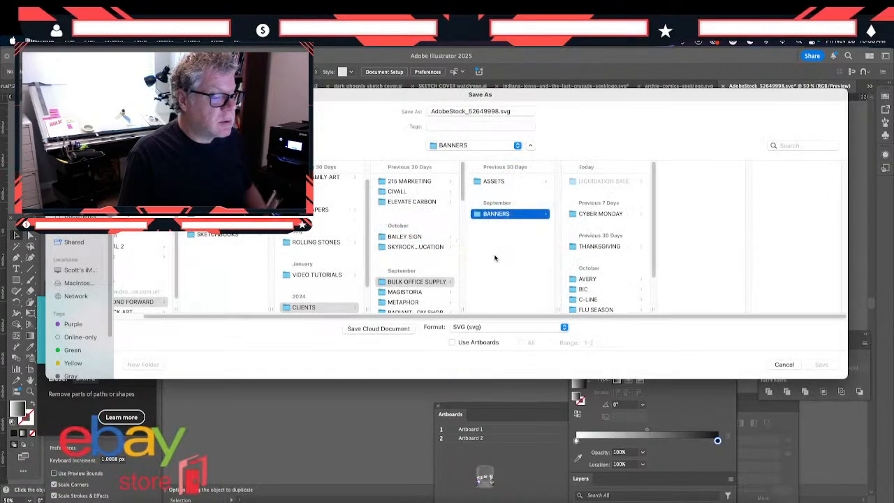
{"action": "double_click", "coordinate": [498, 111]}
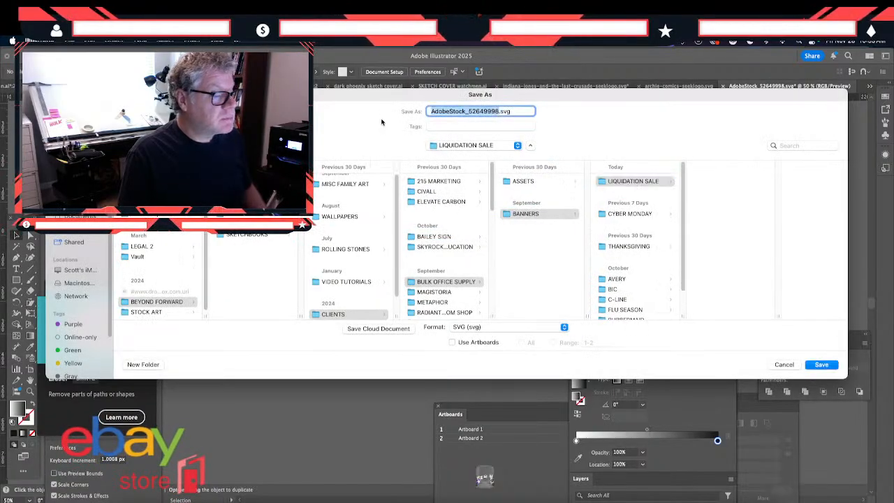
{"action": "key", "text": "BackSpace"}
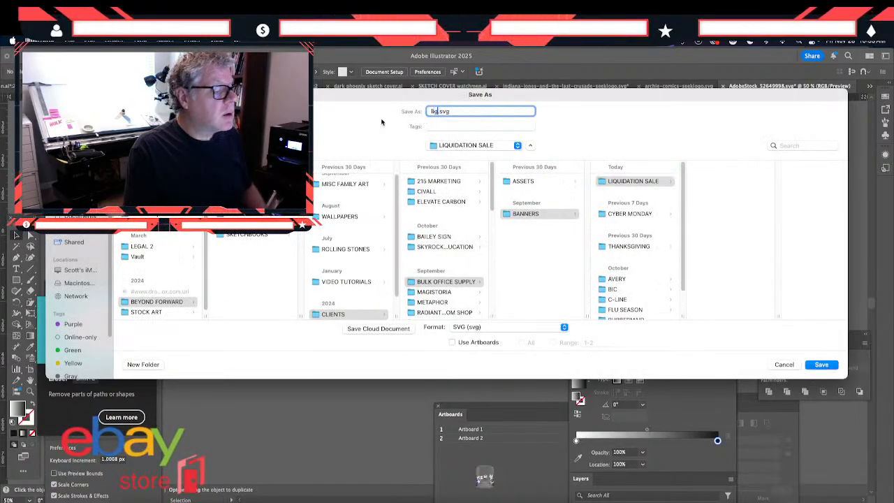
{"action": "type", "text": "liquidatio"}
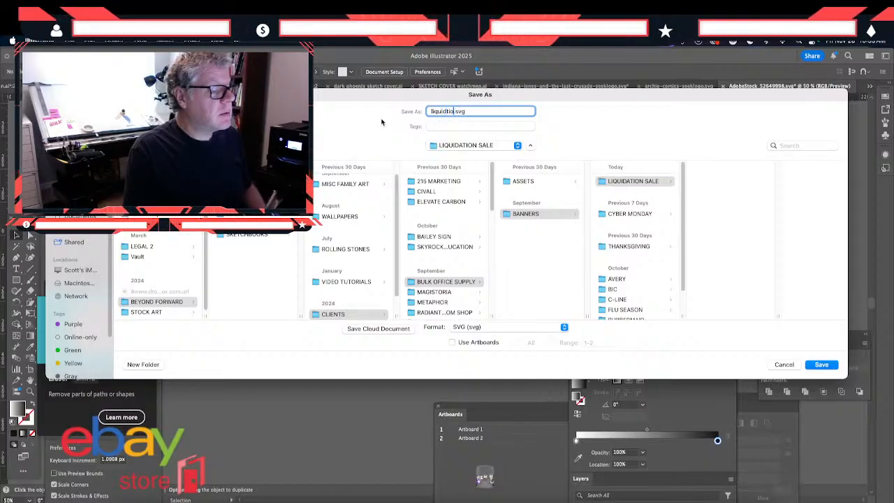
{"action": "key", "text": "BackSpace"}
{"action": "key", "text": "BackSpace"}
{"action": "type", "text": "ation sal"}
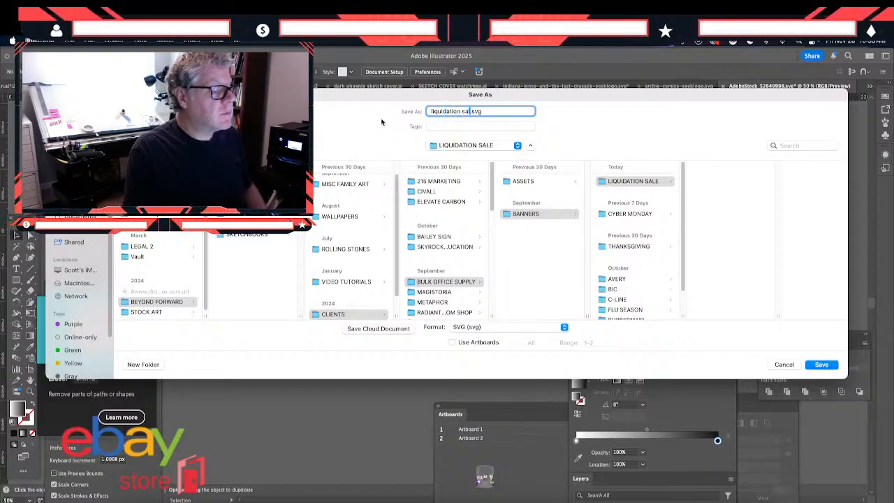
{"action": "type", "text": "e banner"}
{"action": "key", "text": "Return"}
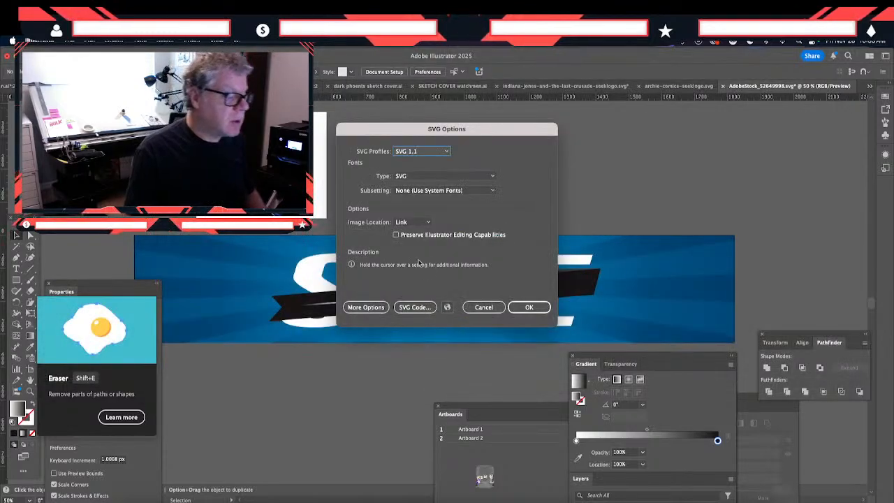
{"action": "left_click", "coordinate": [483, 307]}
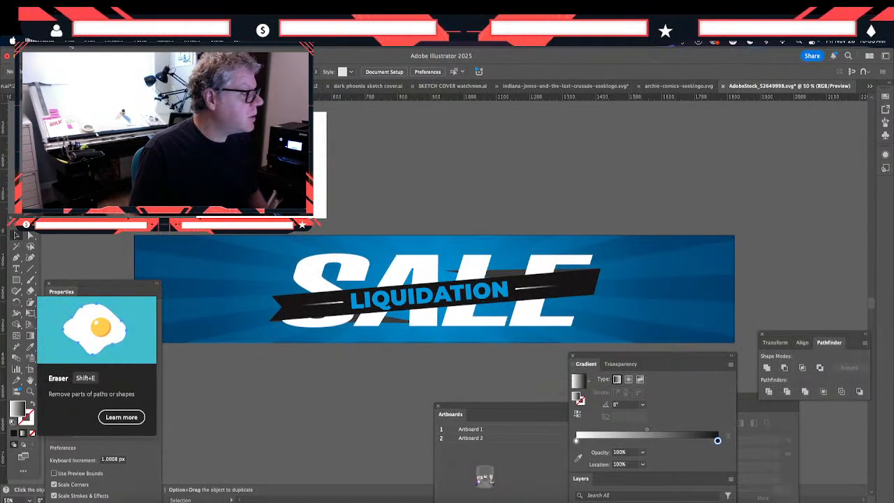
- Save the artwork in the LIQUIDATION SALE folder as "liquidation sale banner" in Adobe Illustrator (ai) format
{"action": "left_click", "coordinate": [71, 42]}
{"action": "left_click", "coordinate": [83, 142]}
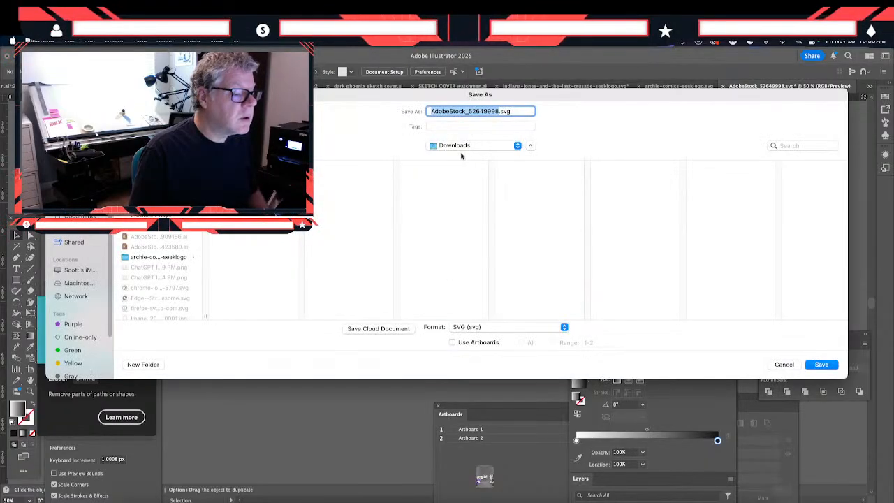
{"action": "left_click", "coordinate": [461, 146]}
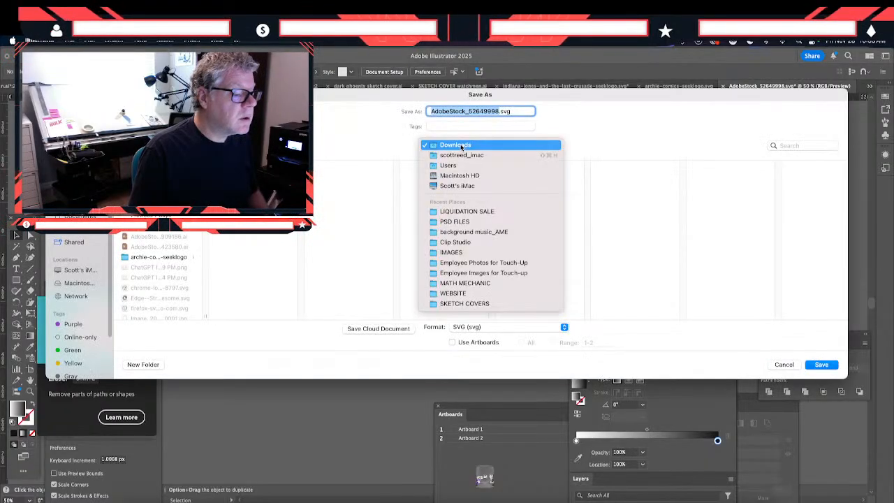
{"action": "left_click", "coordinate": [463, 211]}
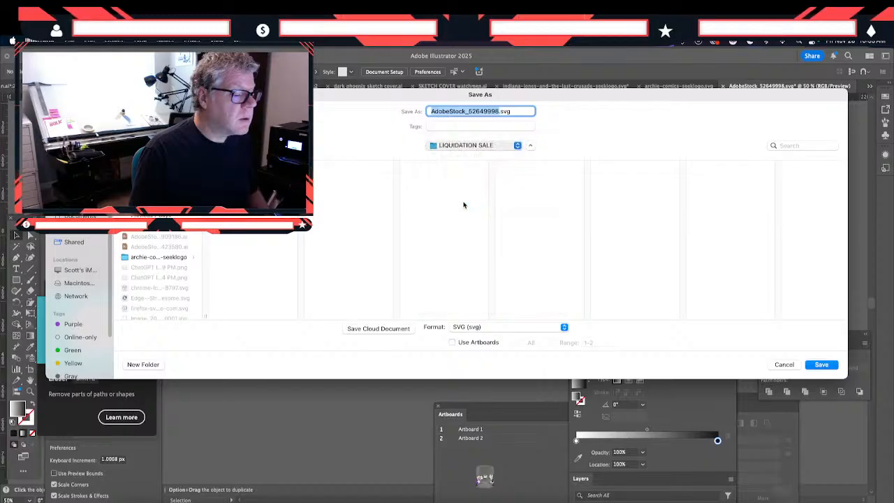
{"action": "type", "text": "liqu"}
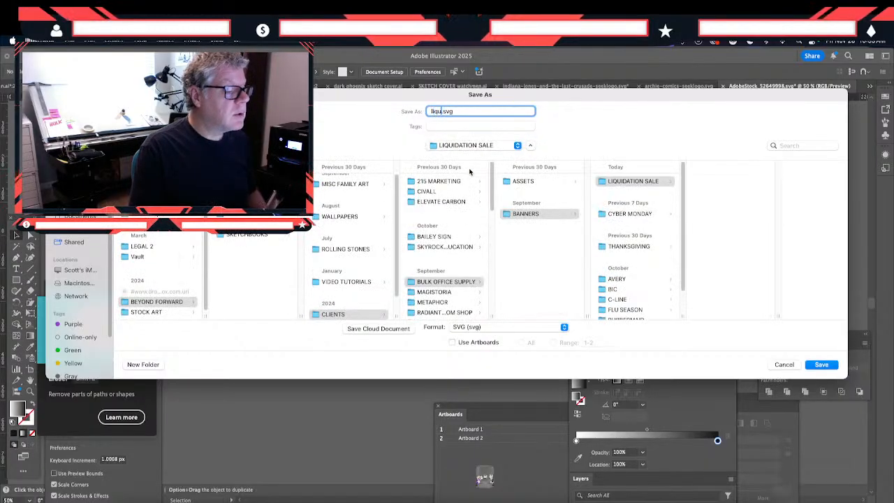
{"action": "type", "text": "idation sale"}
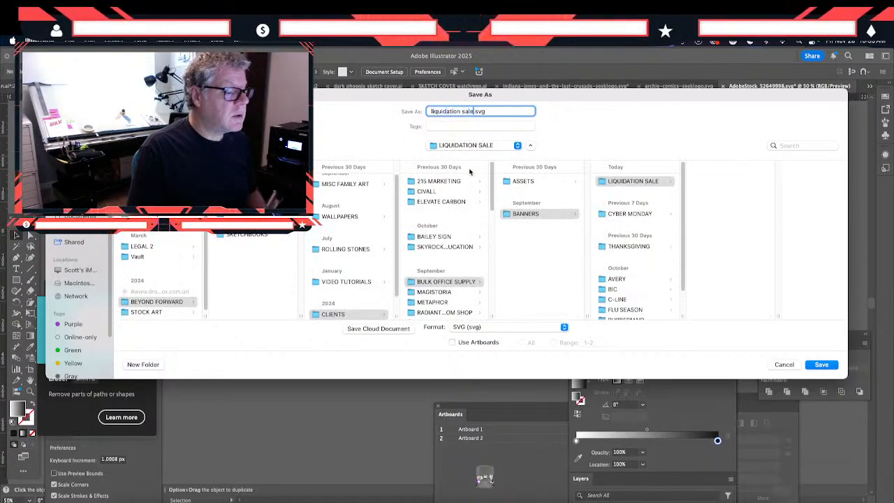
{"action": "type", "text": " banner"}
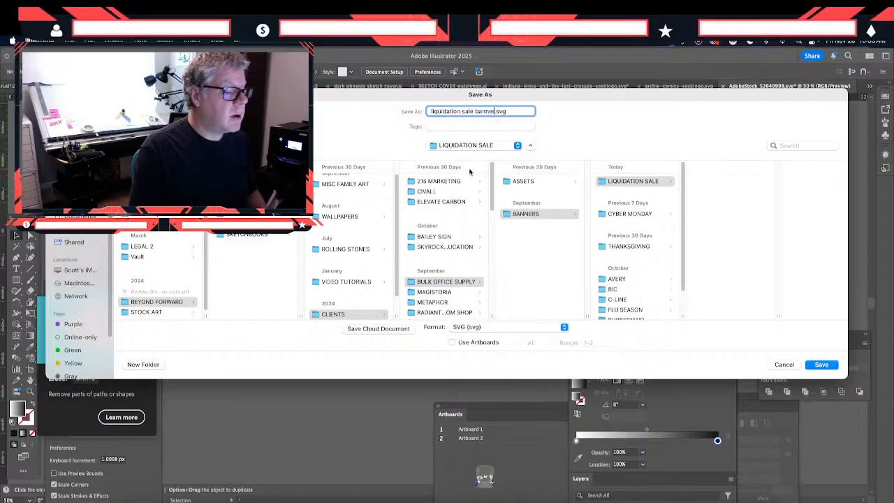
{"action": "left_click", "coordinate": [488, 326]}
{"action": "left_click", "coordinate": [489, 271]}
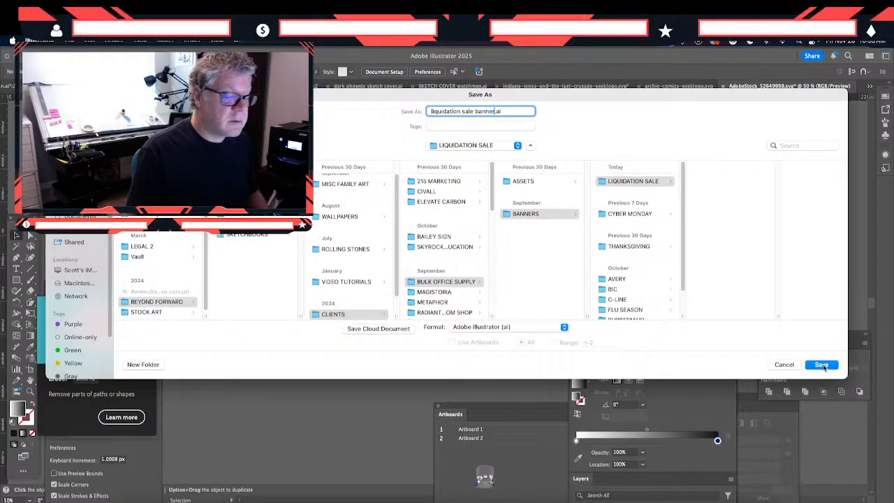
{"action": "left_click", "coordinate": [821, 364]}
{"action": "left_click", "coordinate": [551, 424]}
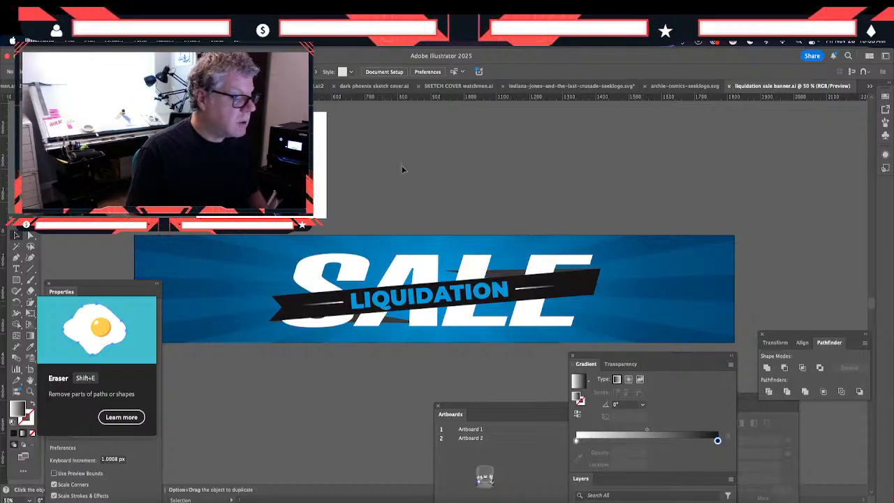
- Make Artboard 2 active, preview it in Save for Web as a maximum-quality JPEG to check its edges, and cancel the export
{"action": "left_click", "coordinate": [30, 369]}
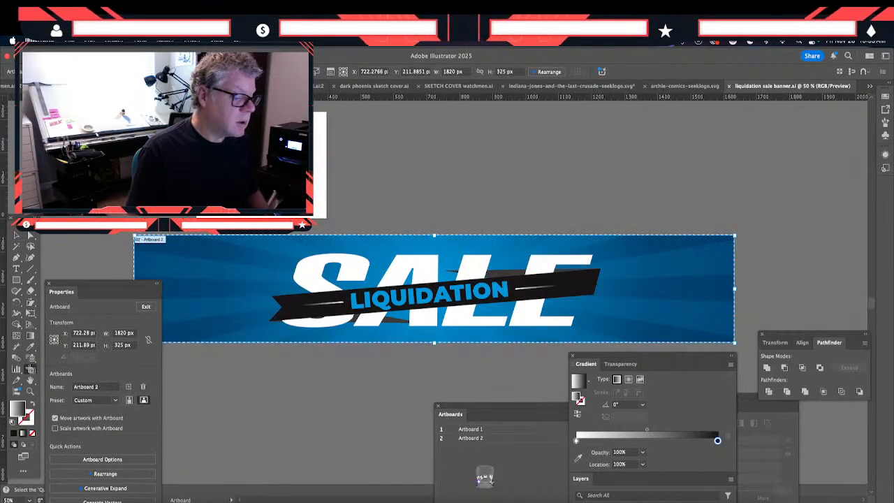
{"action": "left_click", "coordinate": [70, 42]}
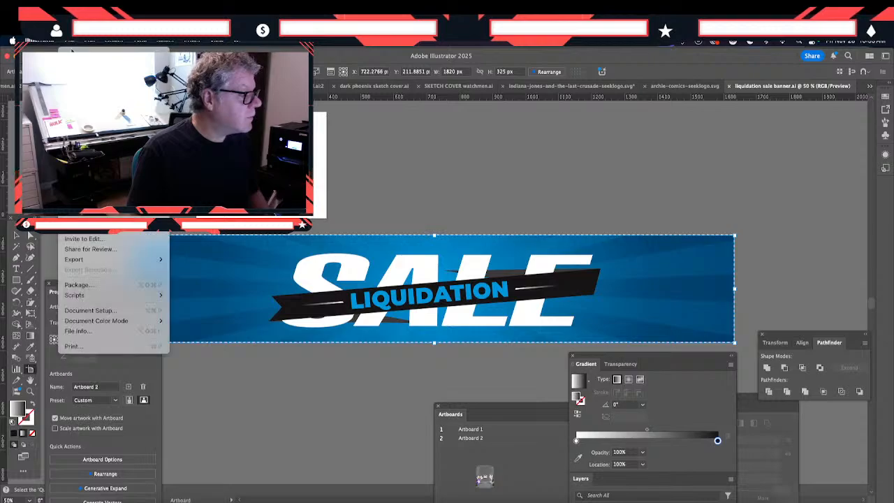
{"action": "mouse_move", "coordinate": [139, 259]}
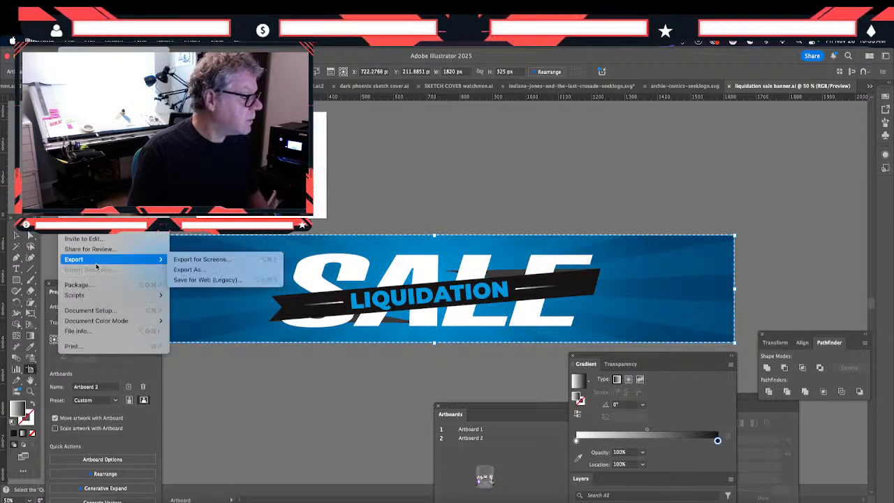
{"action": "left_click", "coordinate": [199, 280]}
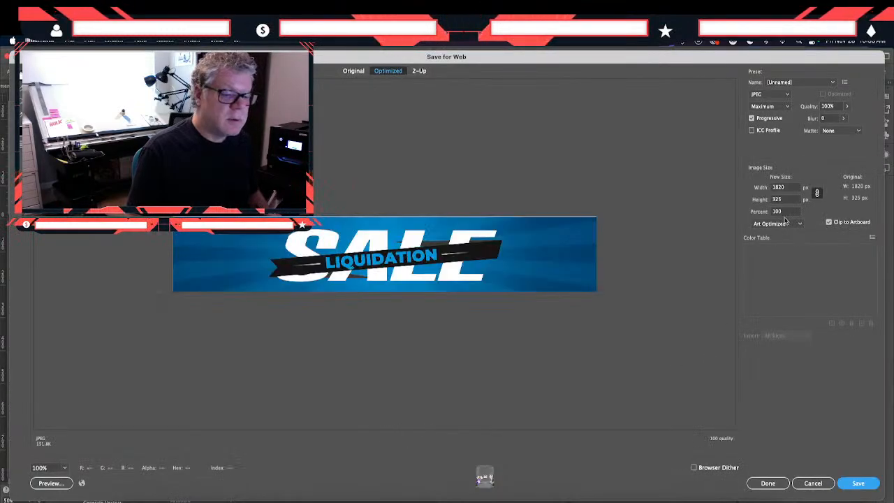
{"action": "left_click", "coordinate": [812, 483]}
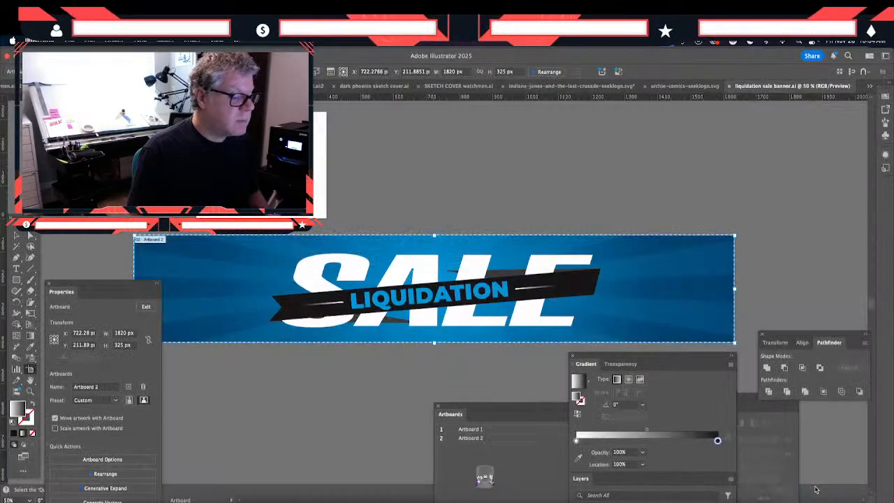
- Nudge the banner's clip group to about X 910 px, Y 163 px on Artboard 2 and deselect it
{"action": "left_click", "coordinate": [102, 235]}
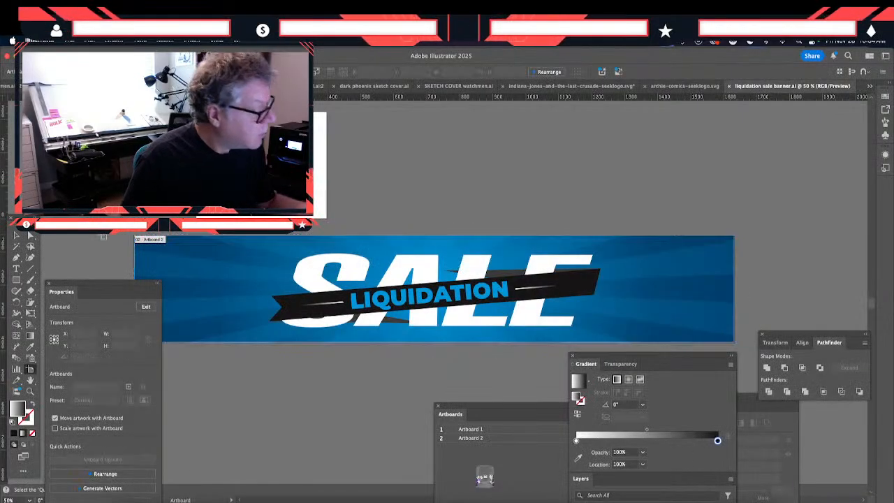
{"action": "left_click", "coordinate": [16, 236]}
{"action": "left_click", "coordinate": [196, 289]}
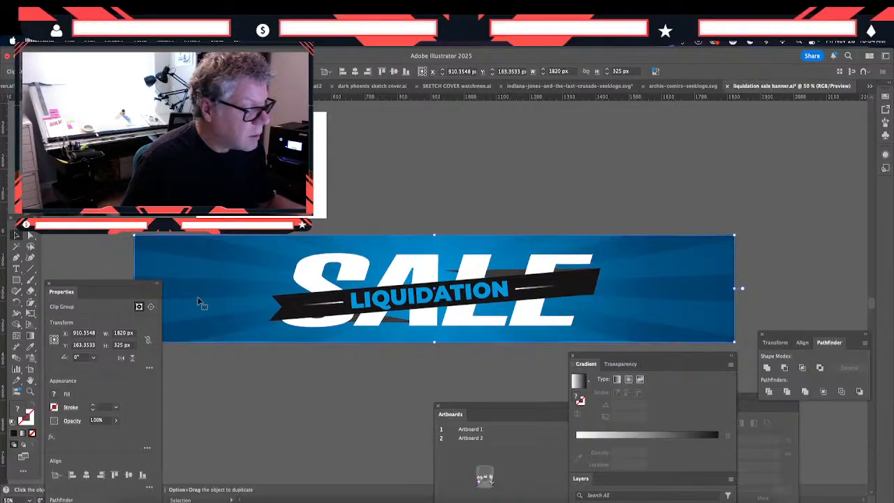
{"action": "left_click", "coordinate": [228, 374]}
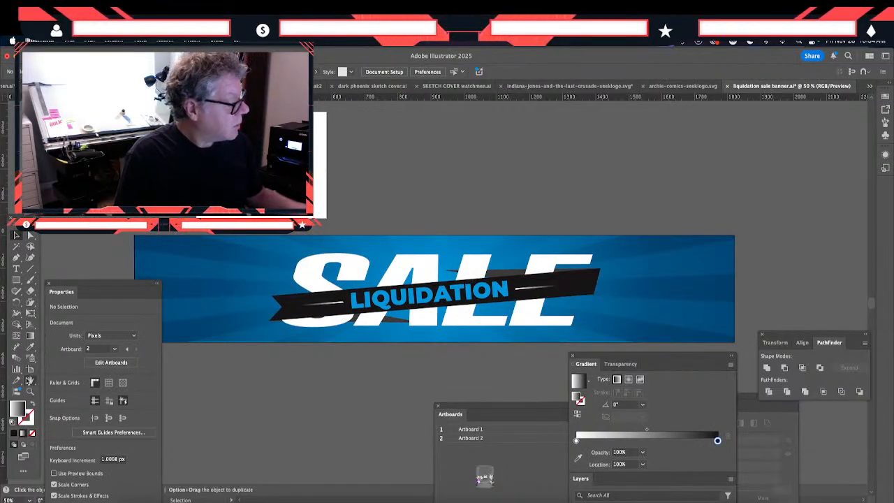
- Recheck Artboard 2's edges in the Save for Web preview, cancel the export and return to the Selection tool
{"action": "left_click", "coordinate": [30, 369]}
{"action": "left_click", "coordinate": [70, 42]}
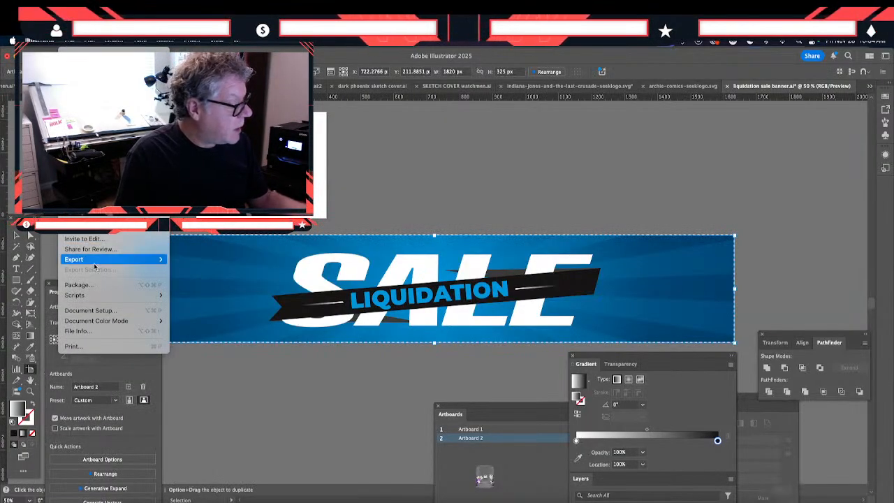
{"action": "mouse_move", "coordinate": [94, 261]}
{"action": "left_click", "coordinate": [198, 285]}
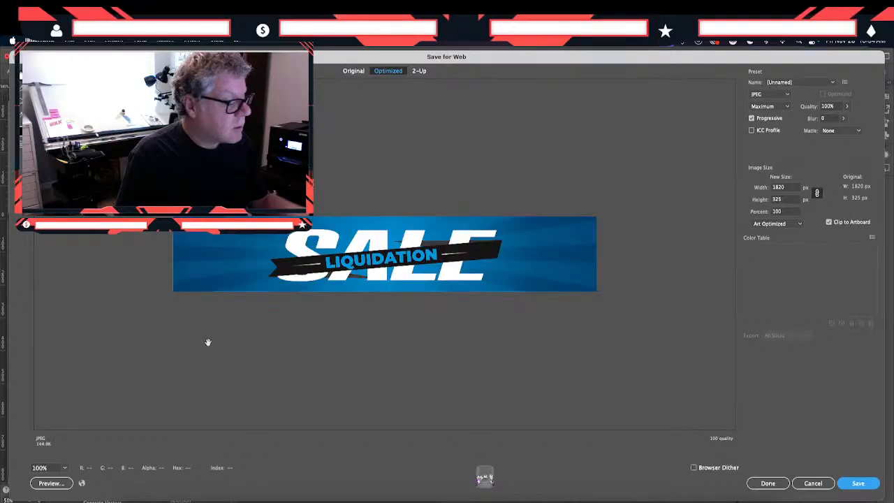
{"action": "left_click", "coordinate": [813, 482]}
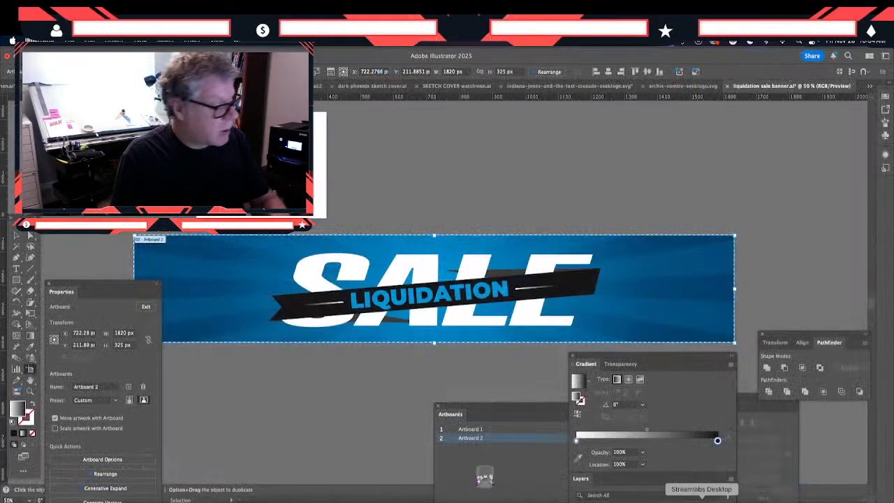
{"action": "left_click", "coordinate": [17, 236]}
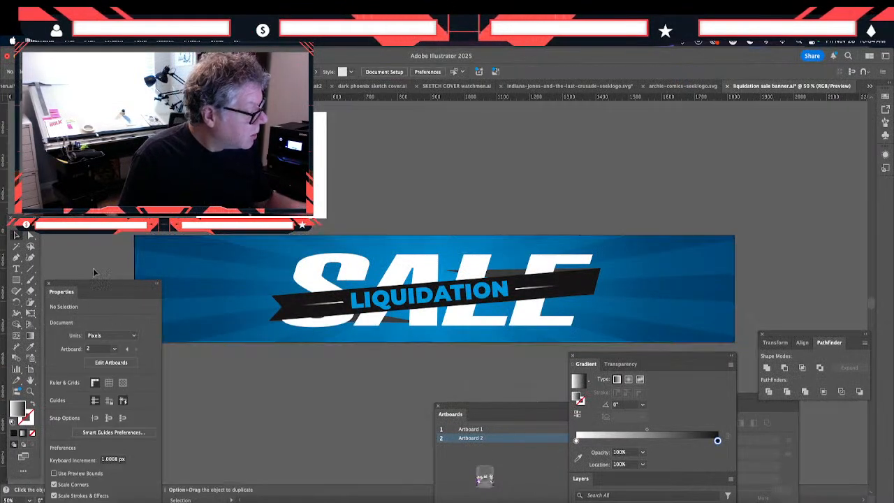
- Inside the banner's clip group, enlarge the blue gradient rectangle past all four edges of Artboard 2, to about 1842 x 352 px
{"action": "left_click", "coordinate": [189, 327]}
{"action": "double_click", "coordinate": [191, 328]}
{"action": "left_click", "coordinate": [192, 328]}
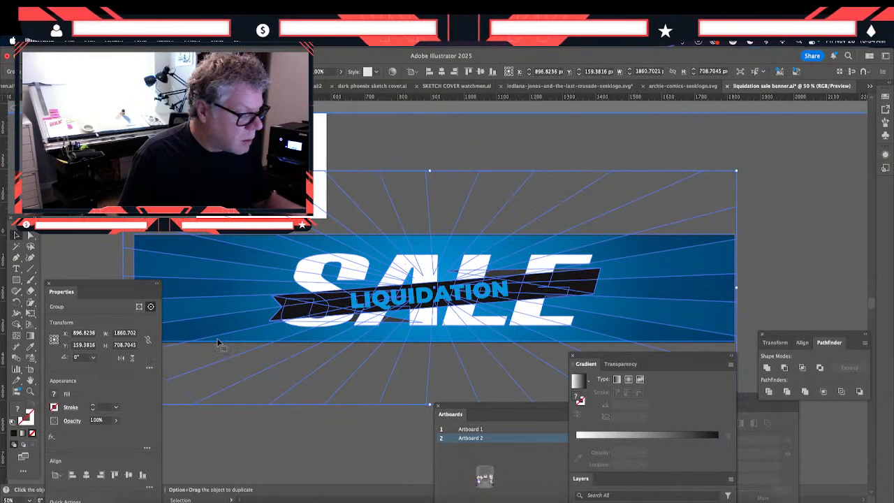
{"action": "left_click_drag", "start_coordinate": [218, 342], "coordinate": [220, 338]}
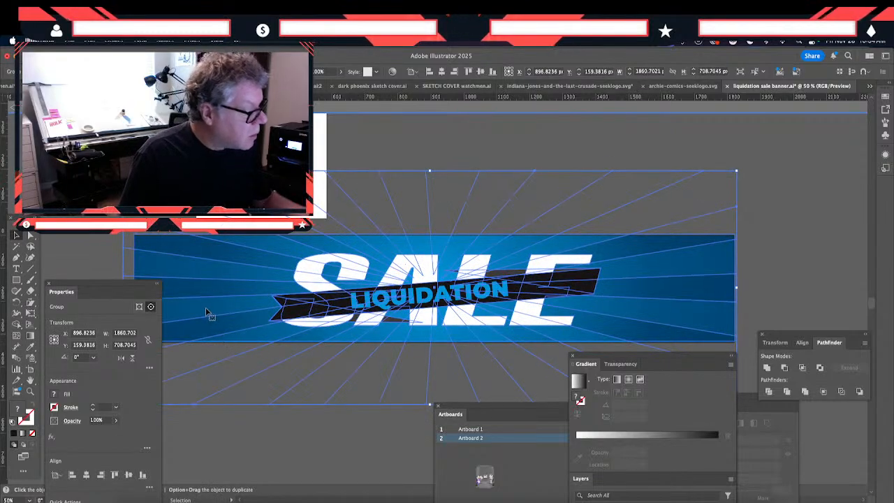
{"action": "double_click", "coordinate": [200, 308]}
{"action": "left_click", "coordinate": [199, 308]}
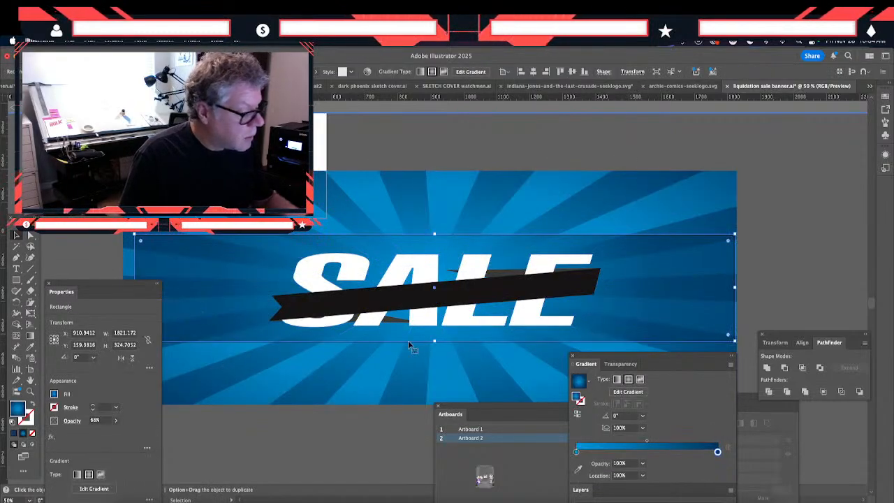
{"action": "left_click_drag", "start_coordinate": [433, 342], "coordinate": [435, 345]}
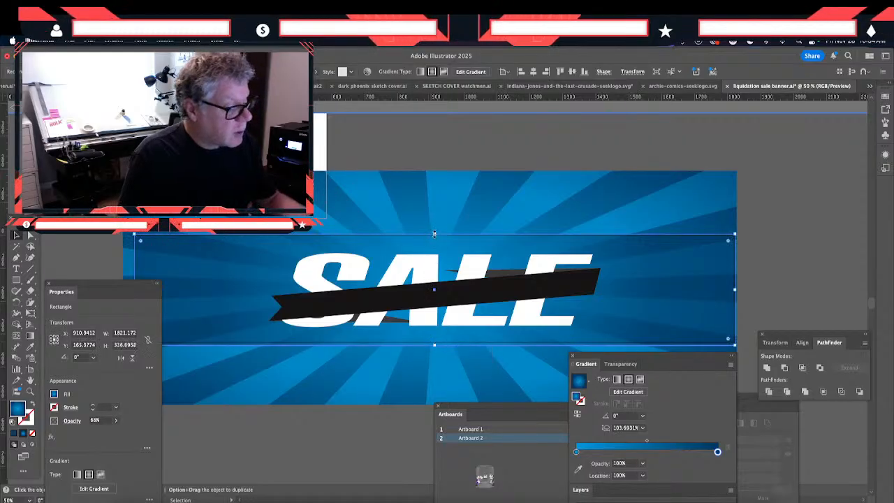
{"action": "left_click_drag", "start_coordinate": [434, 234], "coordinate": [436, 230]}
{"action": "left_click_drag", "start_coordinate": [110, 285], "coordinate": [131, 354]}
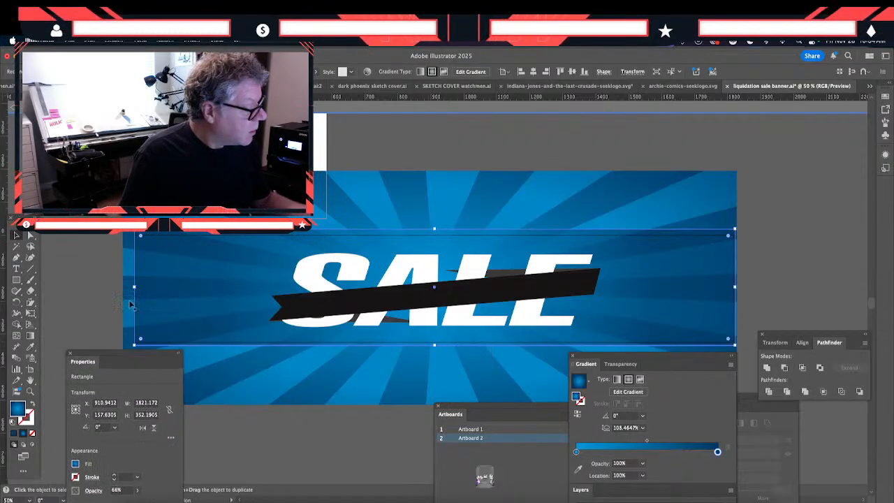
{"action": "left_click_drag", "start_coordinate": [134, 287], "coordinate": [130, 287]}
{"action": "left_click_drag", "start_coordinate": [734, 287], "coordinate": [741, 312]}
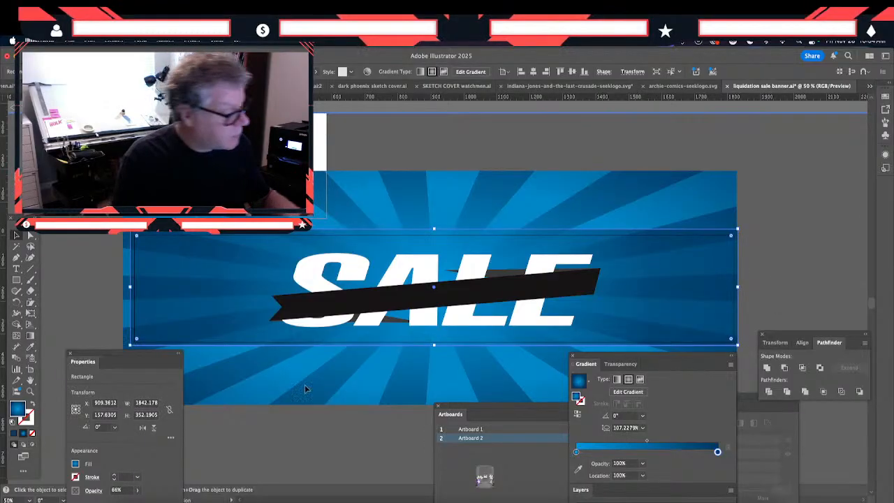
{"action": "left_click", "coordinate": [268, 431]}
- Export Artboard 2 for web as a maximum-quality JPEG named "liquidation-sale-banner 2.jpg" in the LIQUIDATION SALE folder
{"action": "left_click", "coordinate": [30, 370]}
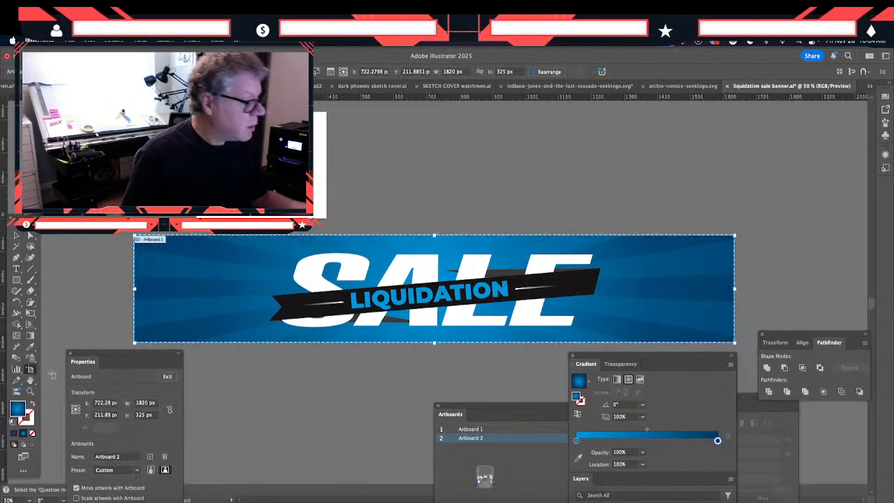
{"action": "left_click", "coordinate": [69, 40]}
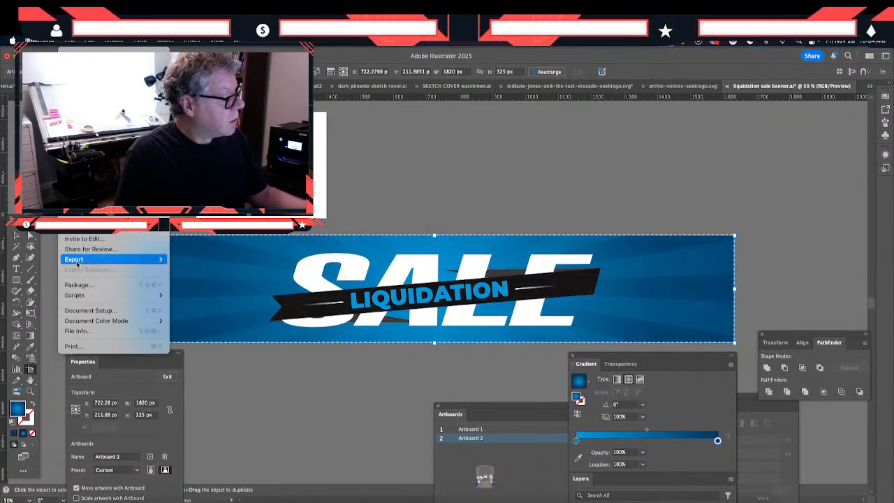
{"action": "left_click", "coordinate": [224, 280]}
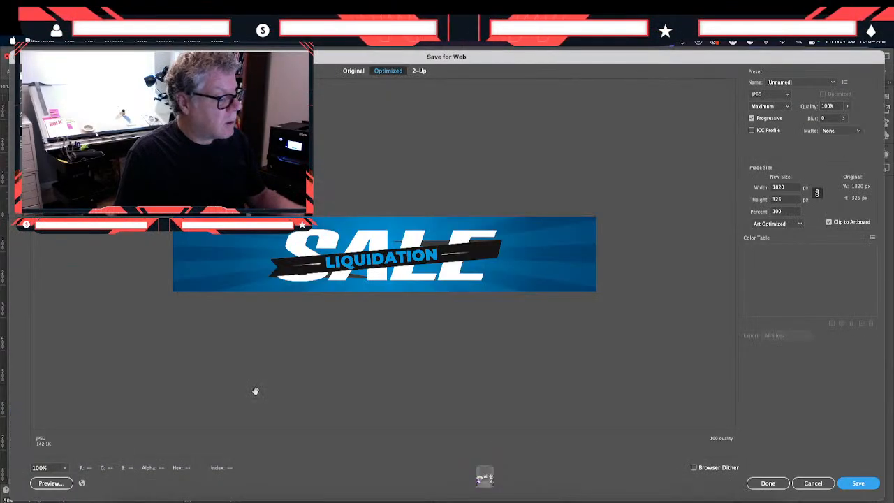
{"action": "left_click", "coordinate": [853, 488]}
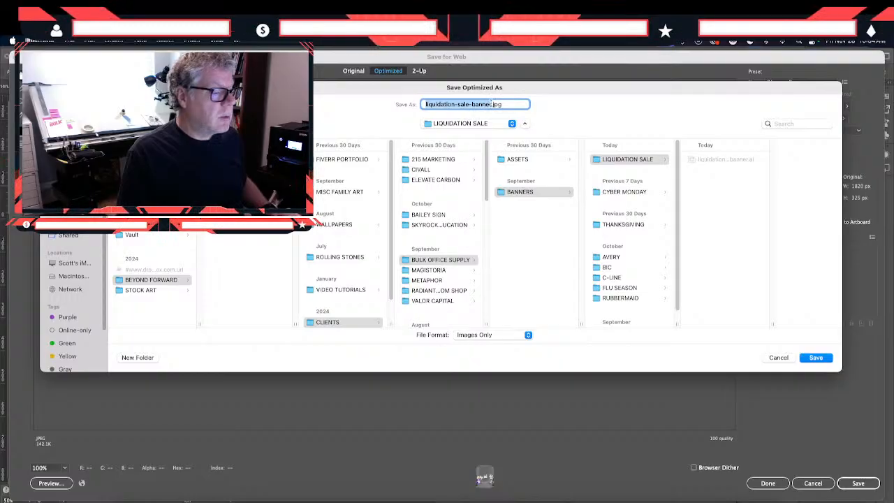
{"action": "left_click", "coordinate": [492, 104]}
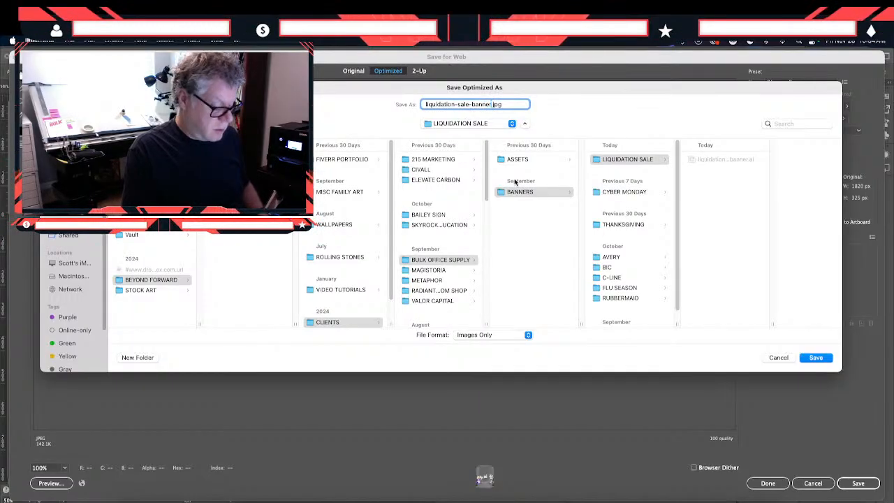
{"action": "type", "text": "2"}
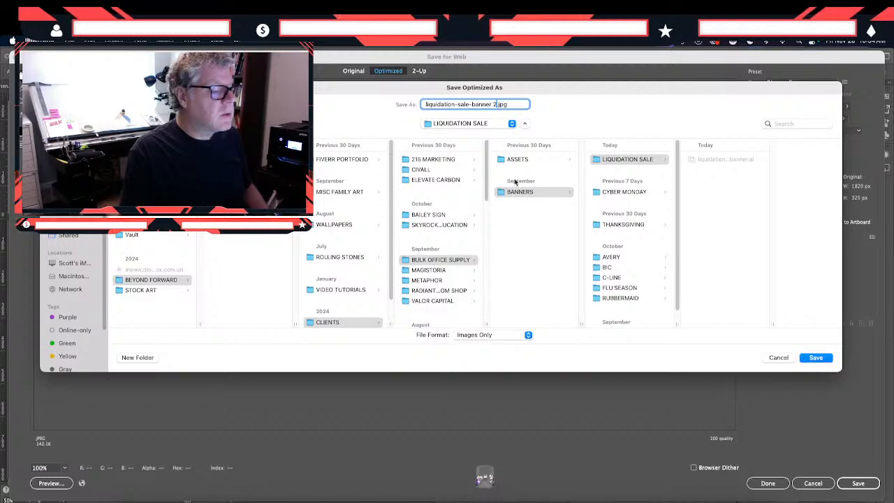
{"action": "left_click", "coordinate": [803, 359]}
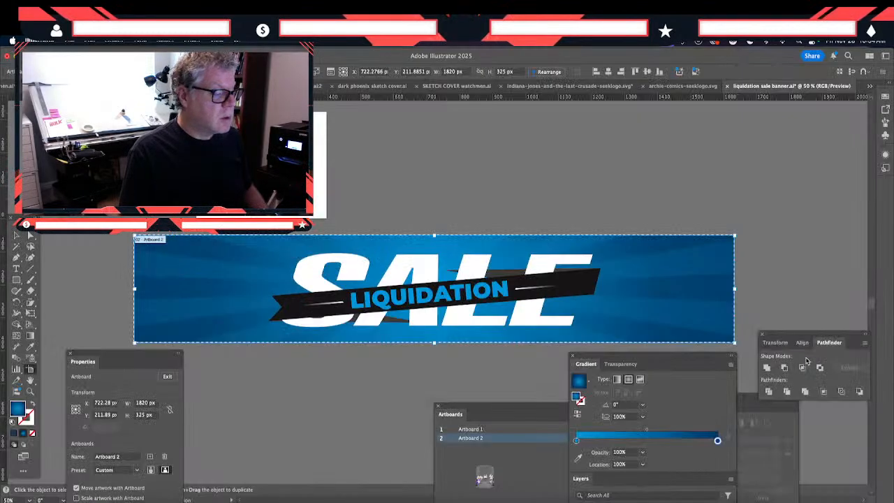
- Switch to the LIQUIDATION SALE banner in Photoshop, check Group 1 by toggling its visibility, and delete that group
{"action": "left_click", "coordinate": [484, 478]}
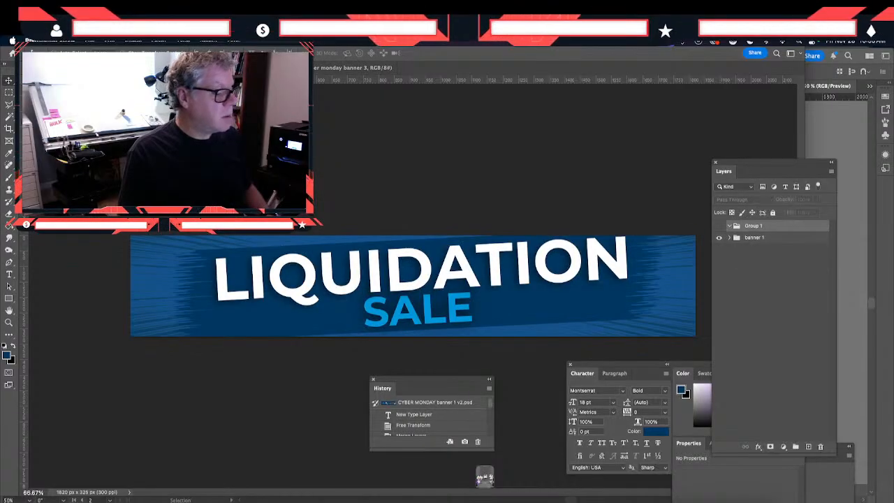
{"action": "left_click", "coordinate": [89, 41]}
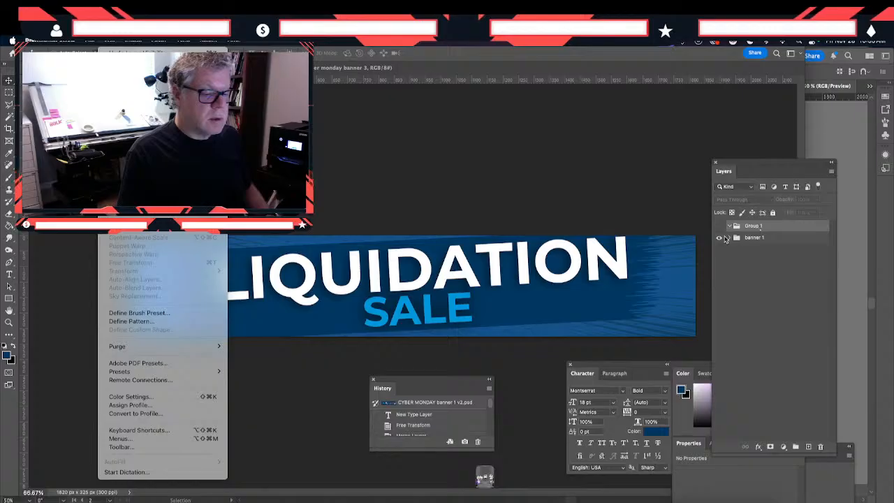
{"action": "left_click", "coordinate": [720, 233]}
{"action": "left_click", "coordinate": [719, 227]}
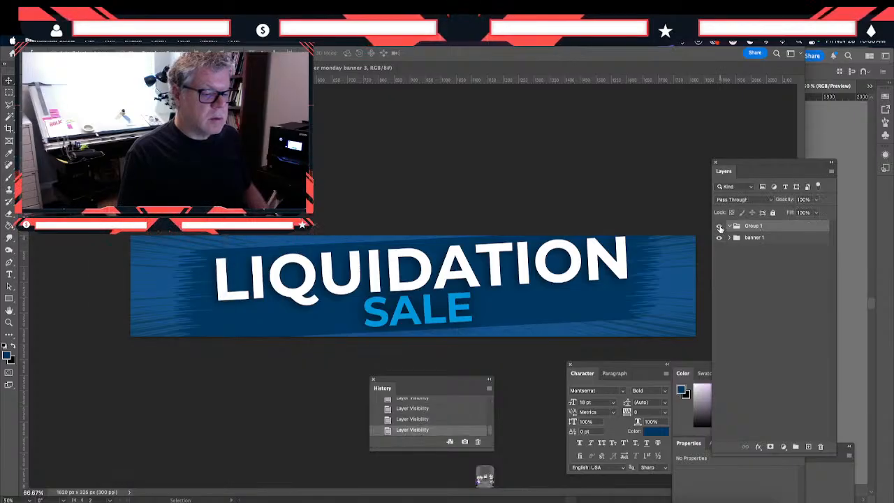
{"action": "left_click", "coordinate": [720, 229]}
{"action": "left_click", "coordinate": [718, 227]}
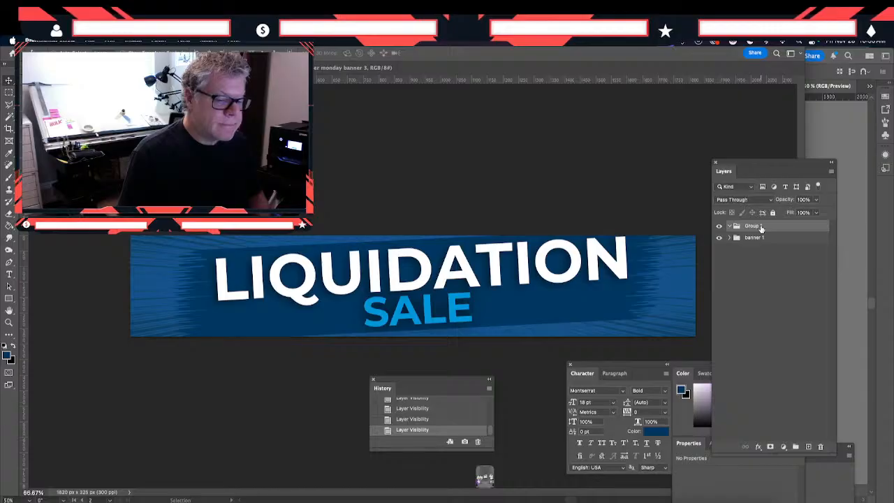
{"action": "key", "text": "Delete"}
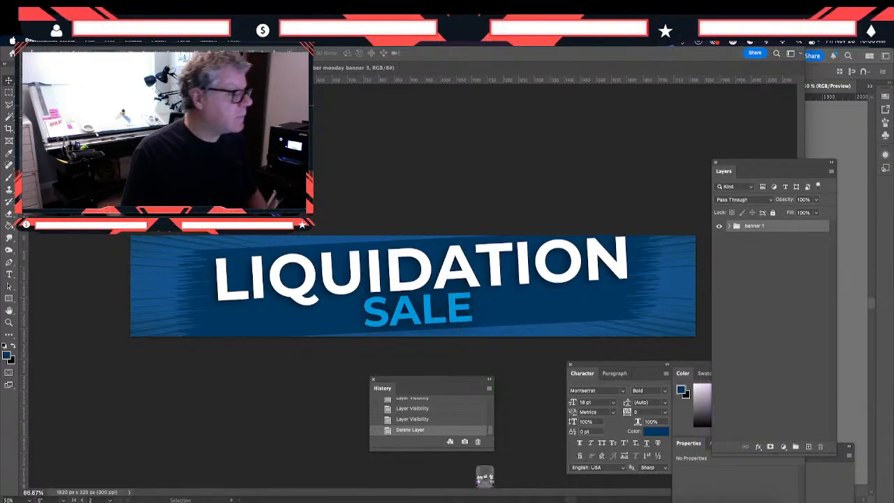
- Export the Photoshop banner for web as a maximum-quality JPEG named "liquidation-sale-banner-1.jpg" in the LIQUIDATION SALE folder
{"action": "left_click", "coordinate": [89, 44]}
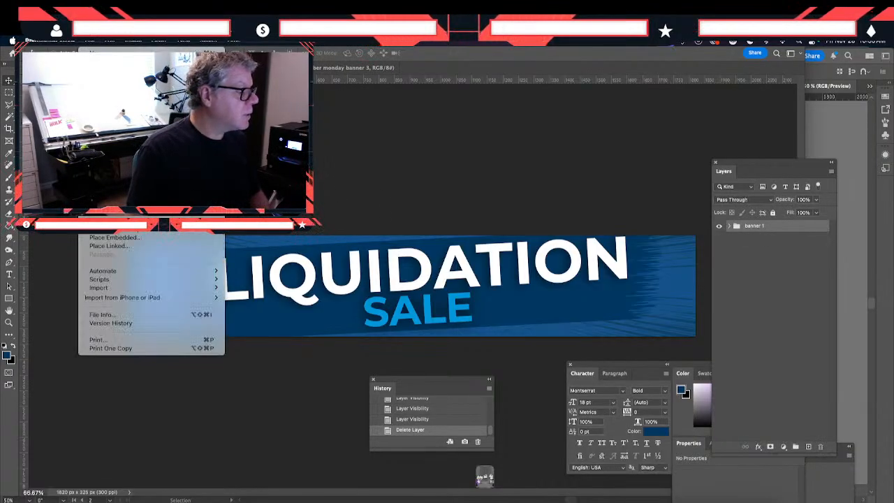
{"action": "mouse_move", "coordinate": [140, 203]}
{"action": "left_click", "coordinate": [340, 238]}
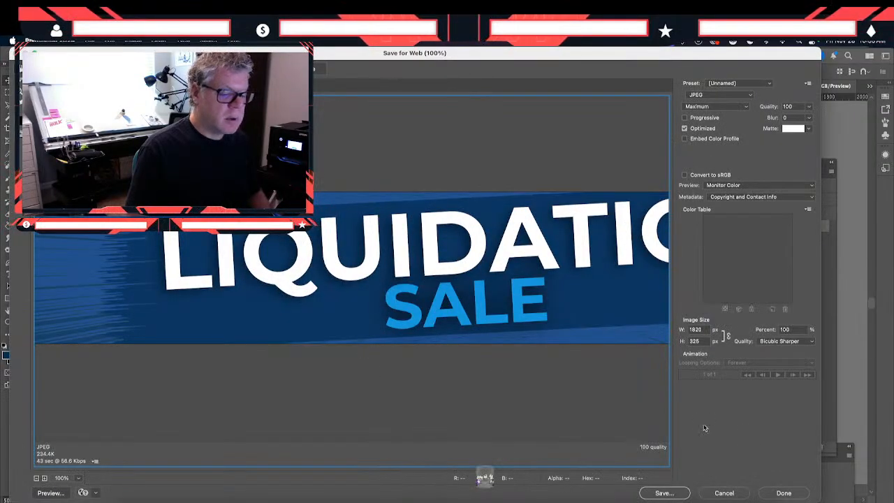
{"action": "left_click", "coordinate": [669, 493]}
{"action": "left_click", "coordinate": [665, 493]}
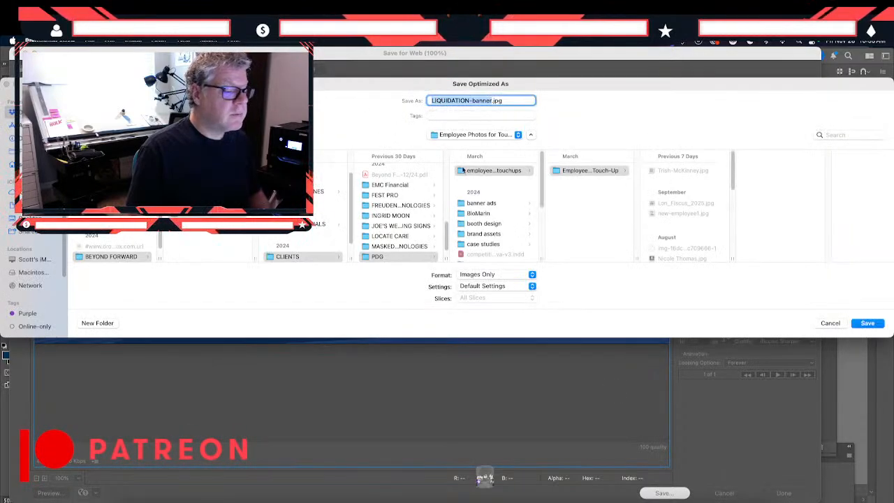
{"action": "left_click", "coordinate": [436, 137]}
{"action": "left_click", "coordinate": [441, 262]}
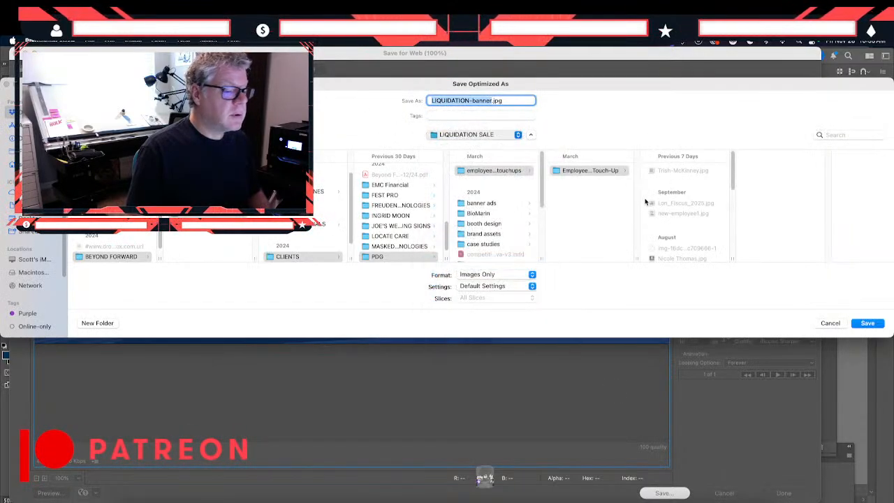
{"action": "type", "text": "liquidation-sale-banner-2"}
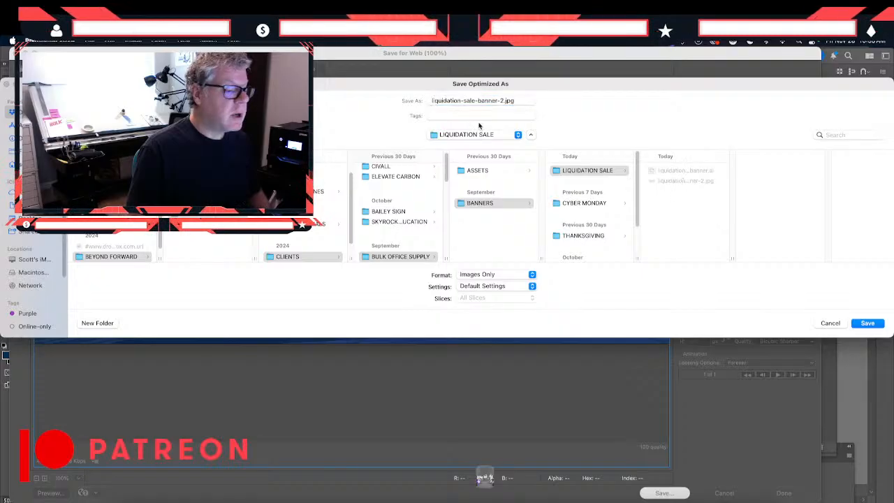
{"action": "key", "text": "BackSpace"}
{"action": "type", "text": "1"}
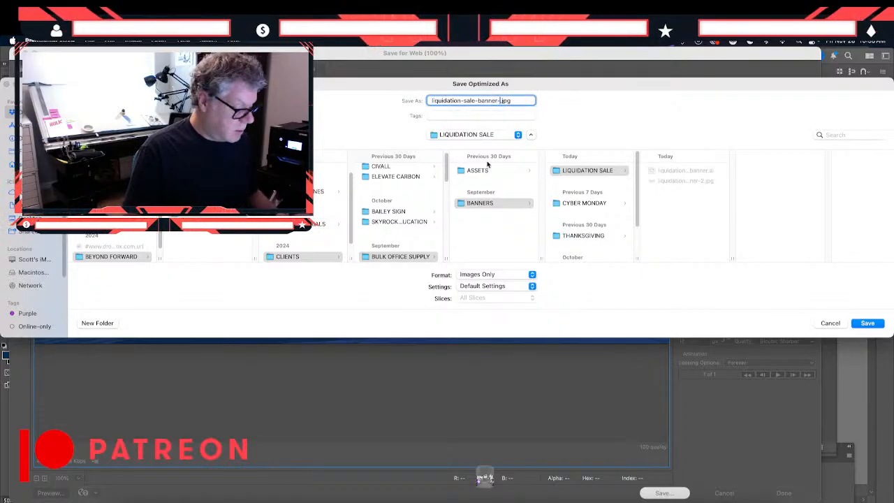
{"action": "key", "text": "Return"}
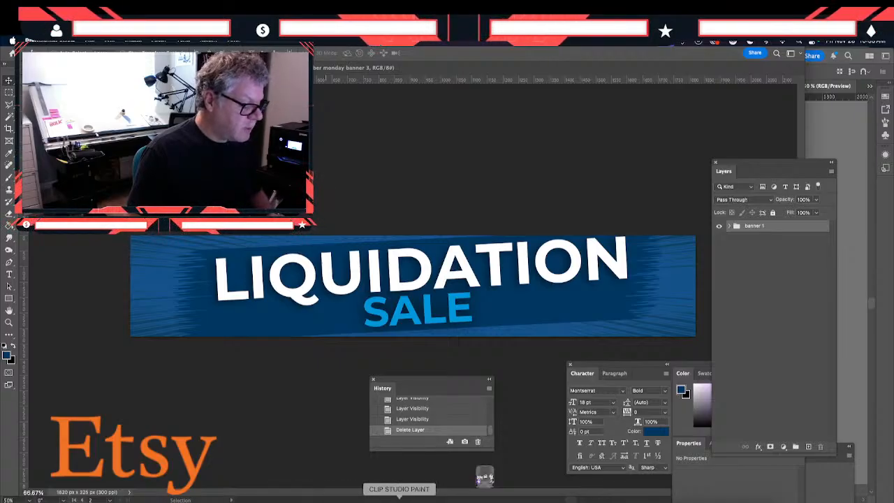
- Switch to the whatnot covers document in Clip Studio Paint and collapse the SABRINA layer folder
{"action": "left_click", "coordinate": [398, 497]}
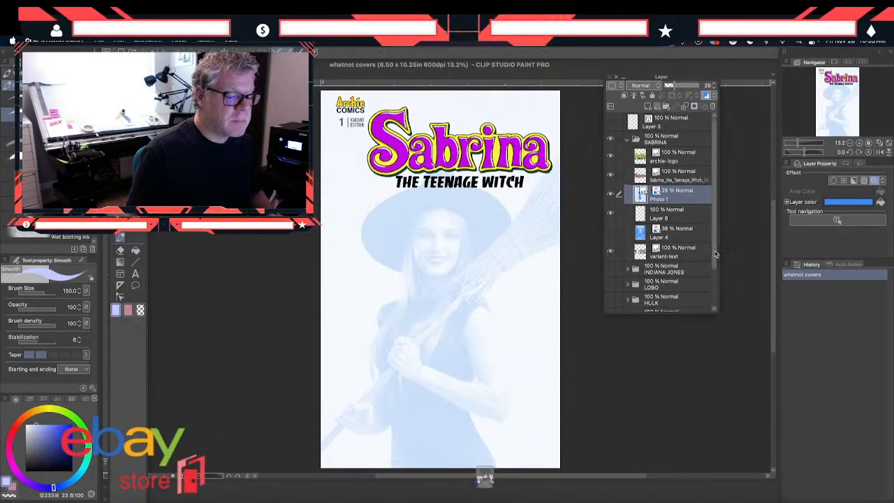
{"action": "scroll", "coordinate": [713, 293], "scroll_direction": "down", "scroll_amount": 3}
{"action": "scroll", "coordinate": [714, 306], "scroll_direction": "up", "scroll_amount": 2}
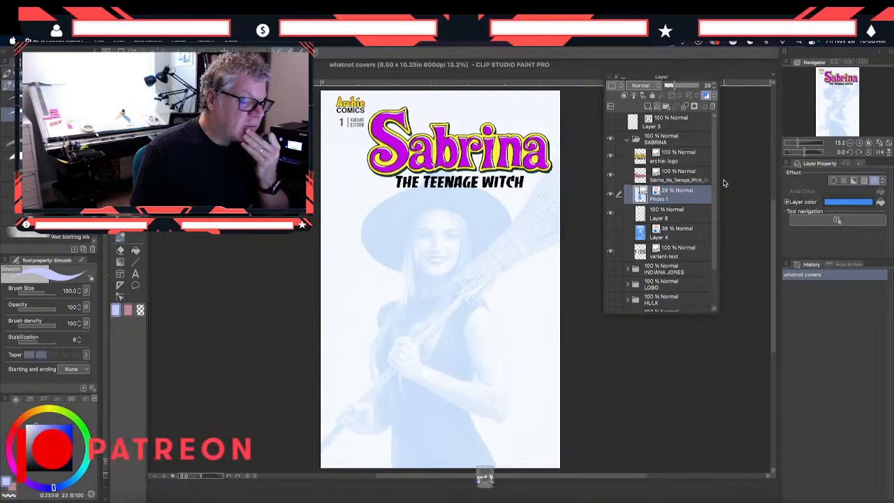
{"action": "left_click", "coordinate": [627, 140]}
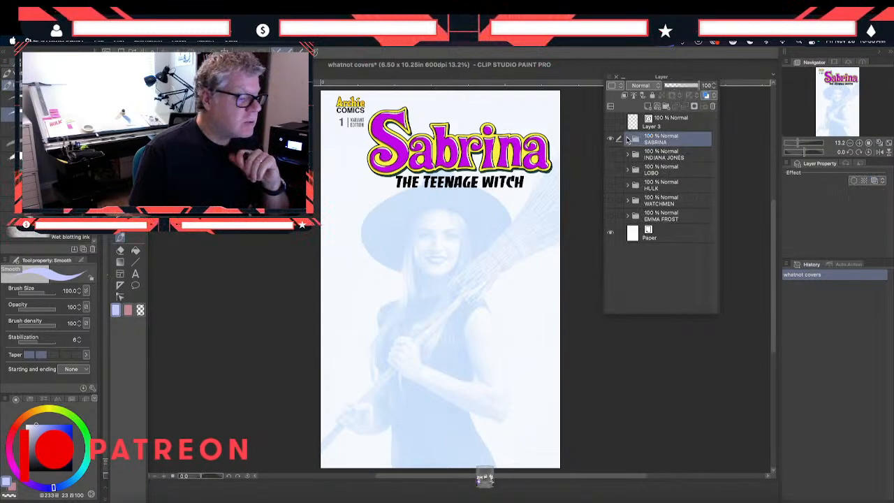
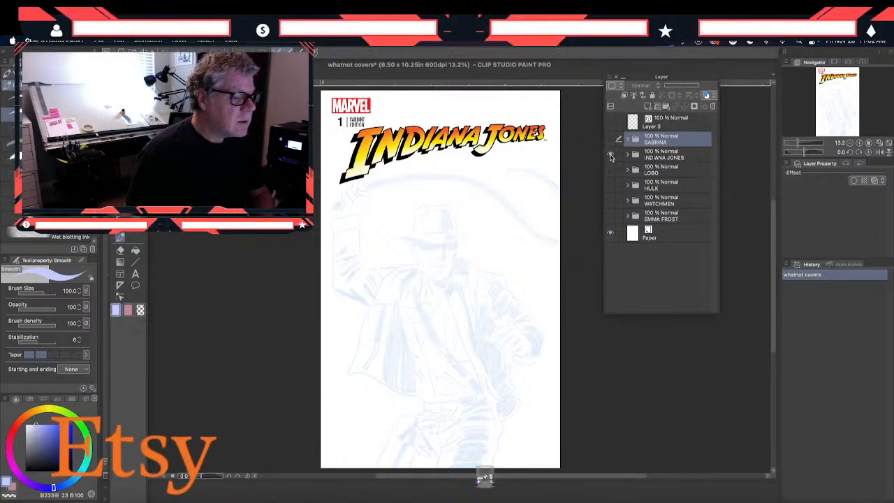
- Review the LOBO cover in place of INDIANA JONES, and switch the visible folder from LOBO to HULK
{"action": "left_click", "coordinate": [609, 155]}
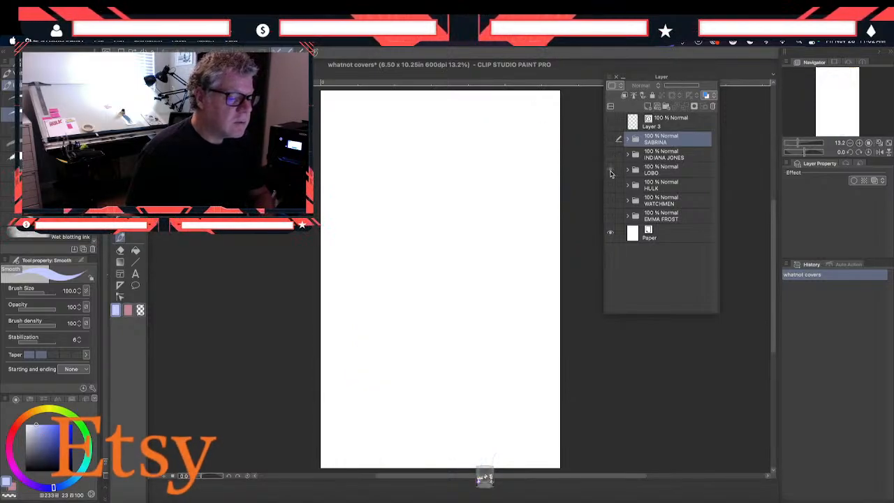
{"action": "left_click", "coordinate": [611, 171]}
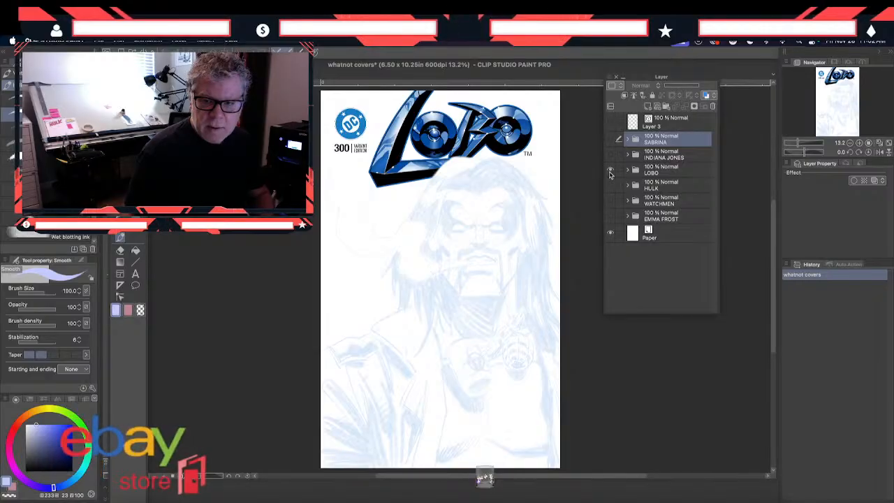
{"action": "key", "text": "super+Tab"}
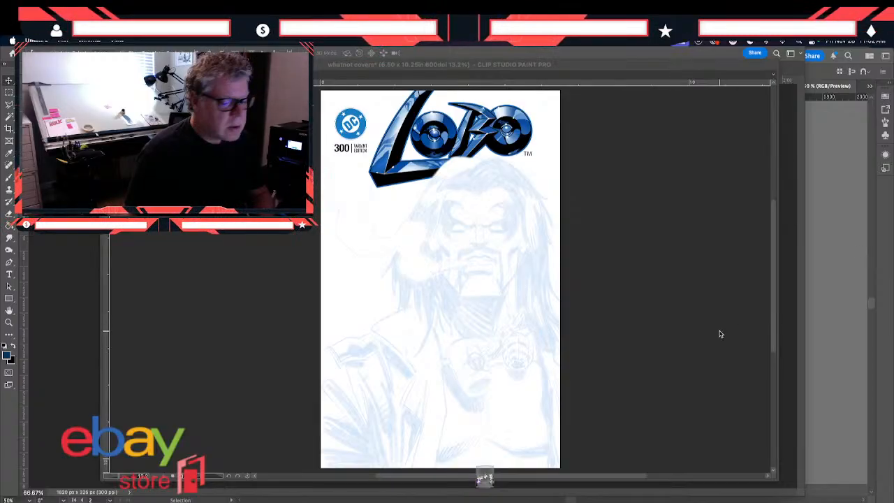
{"action": "key", "text": "Tab"}
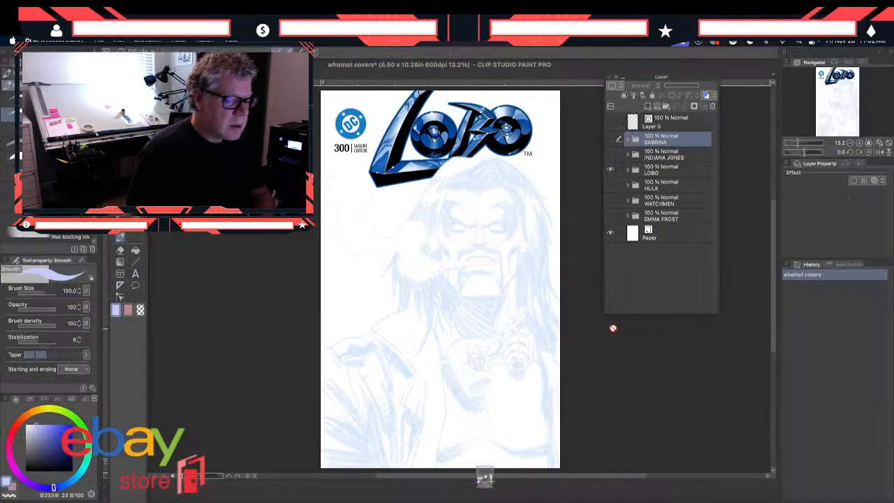
{"action": "left_click", "coordinate": [610, 171]}
{"action": "left_click", "coordinate": [611, 185]}
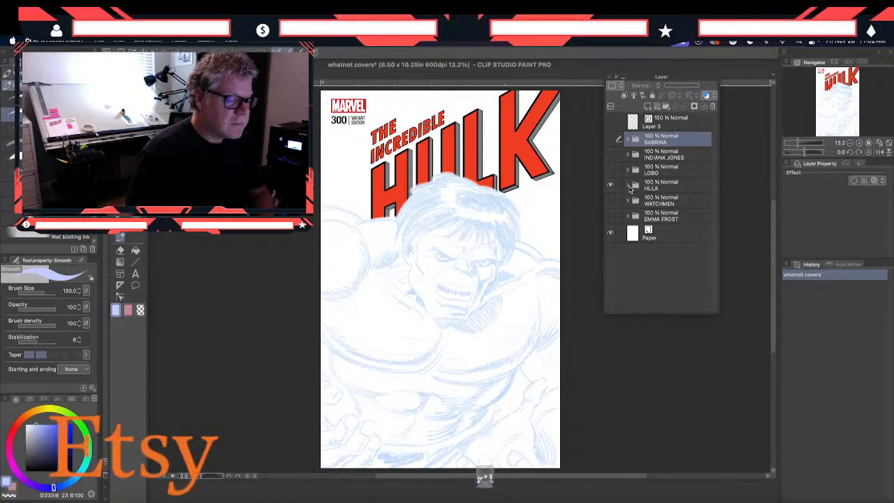
- Expand the HULK folder and compare its screenshot reference layer with Layer 16 by toggling visibility, leaving the reference shown without Layer 16
{"action": "left_click", "coordinate": [628, 185]}
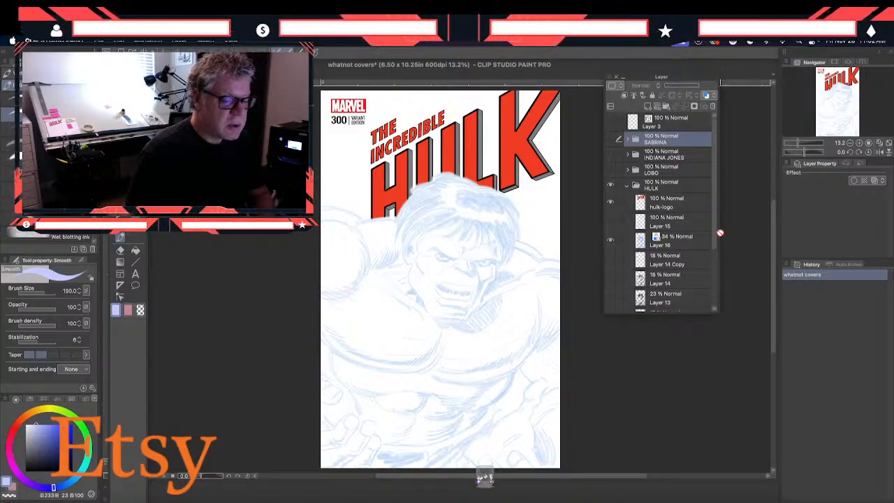
{"action": "left_click_drag", "start_coordinate": [714, 242], "coordinate": [716, 281]}
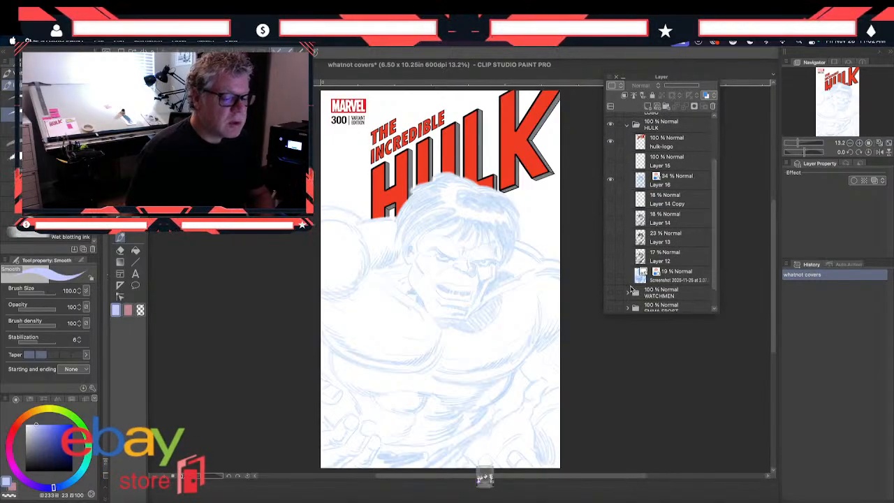
{"action": "left_click", "coordinate": [610, 279]}
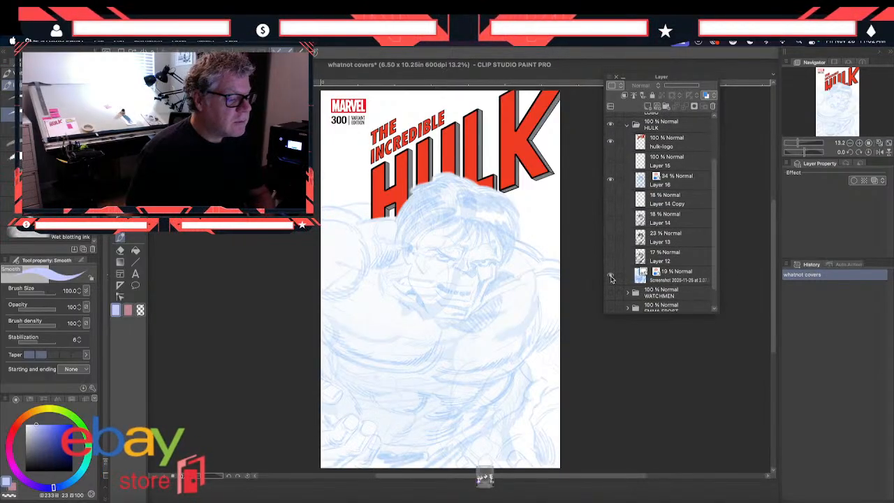
{"action": "left_click", "coordinate": [610, 279]}
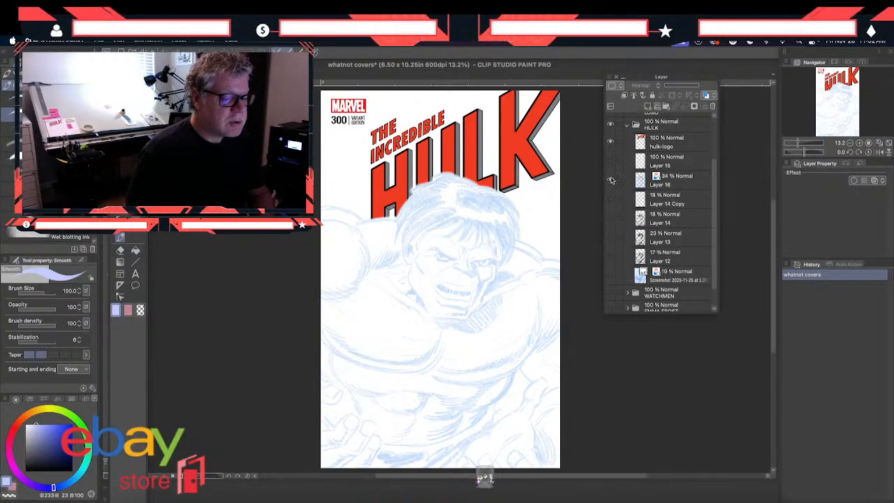
{"action": "left_click", "coordinate": [610, 179]}
{"action": "left_click", "coordinate": [610, 279]}
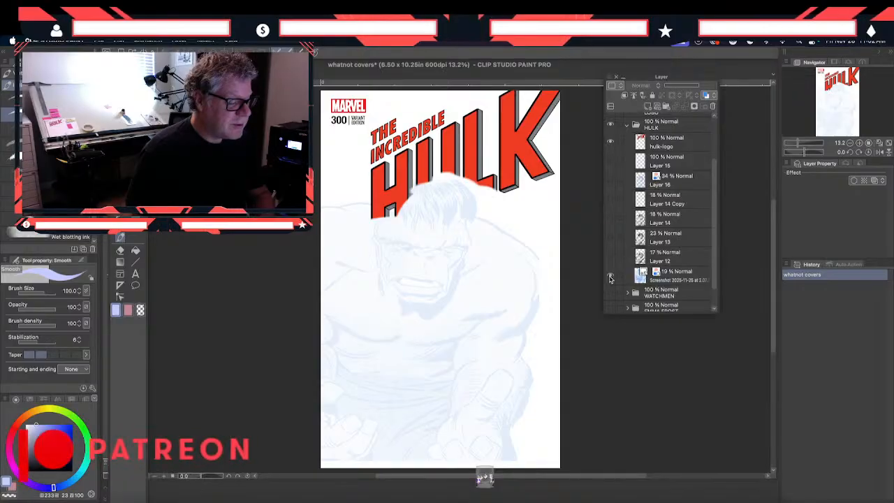
- Move the Hulk screenshot reference layer slightly to the right on the cover
{"action": "left_click", "coordinate": [674, 276]}
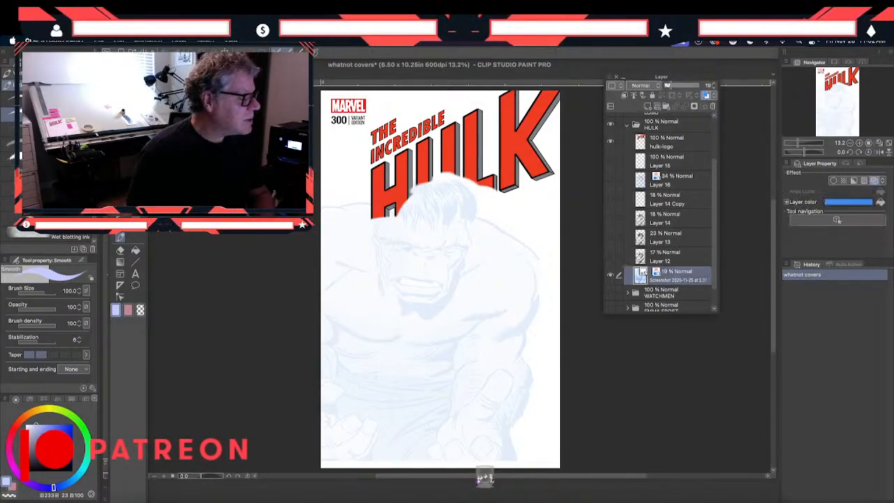
{"action": "key", "text": "k"}
{"action": "left_click_drag", "start_coordinate": [349, 275], "coordinate": [378, 280]}
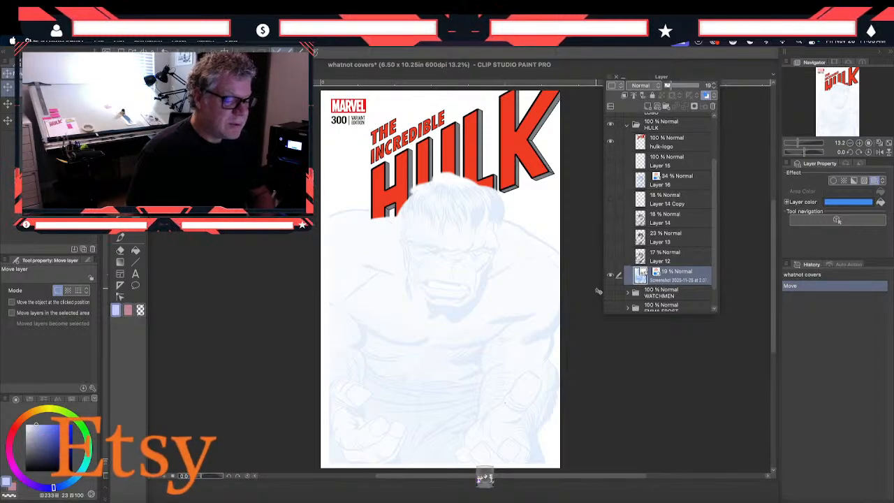
- Show Layer 16's sketch instead of the screenshot reference and collapse the HULK folder
{"action": "left_click", "coordinate": [609, 275]}
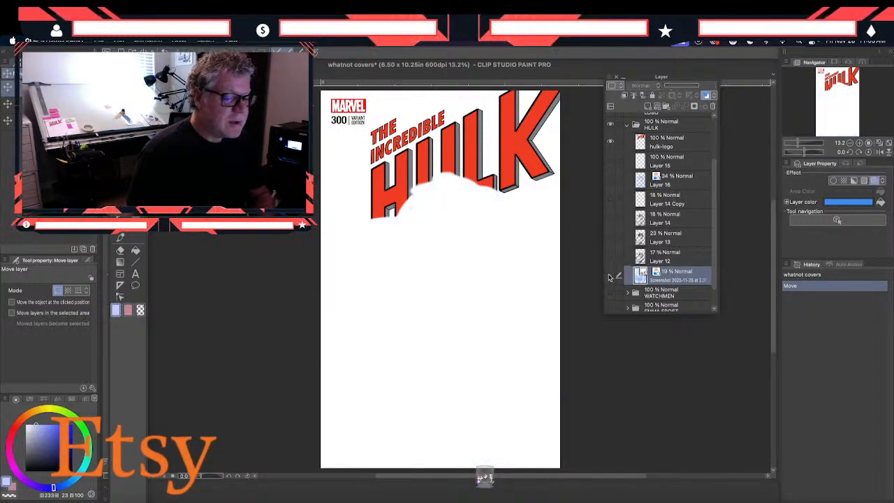
{"action": "left_click", "coordinate": [608, 182]}
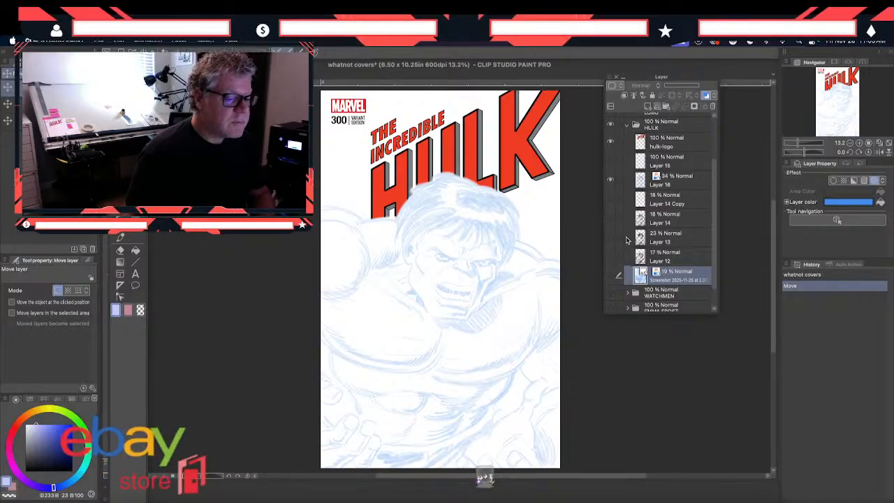
{"action": "left_click", "coordinate": [627, 127]}
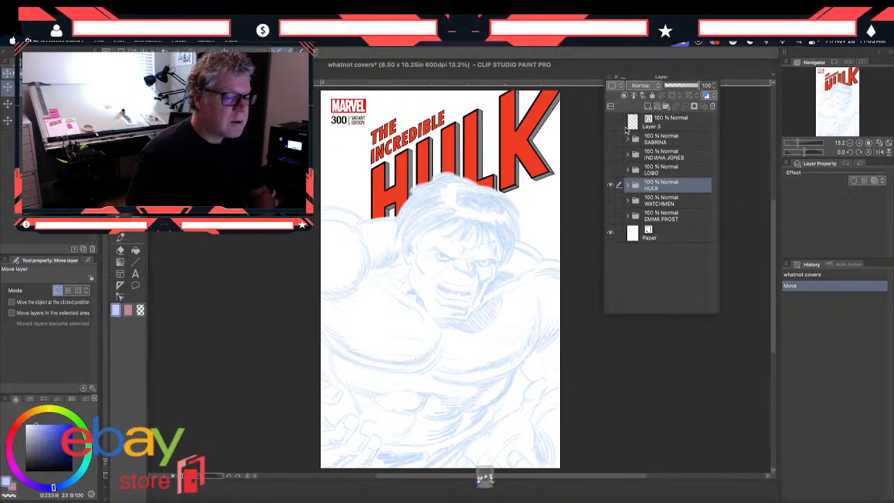
- Hide the HULK cover, review the WATCHMEN and EMMA FROST covers one at a time, and leave EMMA FROST shown with the WATCHMEN folder selected
{"action": "left_click", "coordinate": [610, 186]}
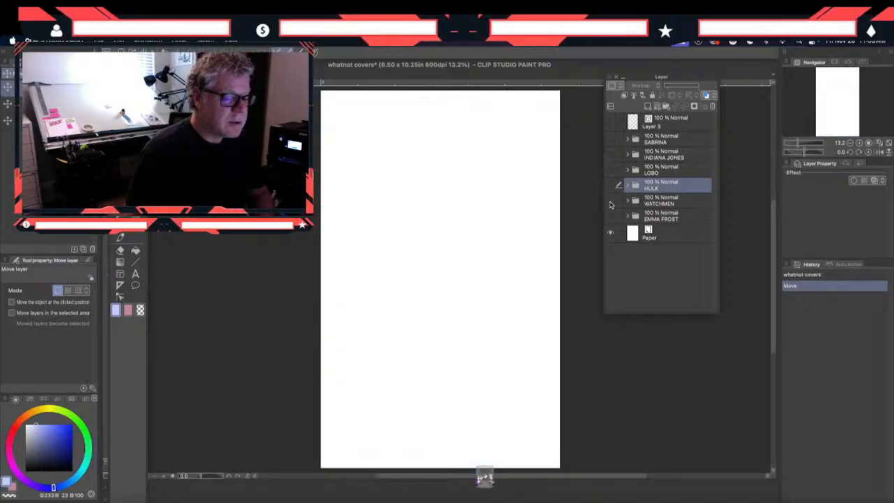
{"action": "left_click", "coordinate": [610, 201]}
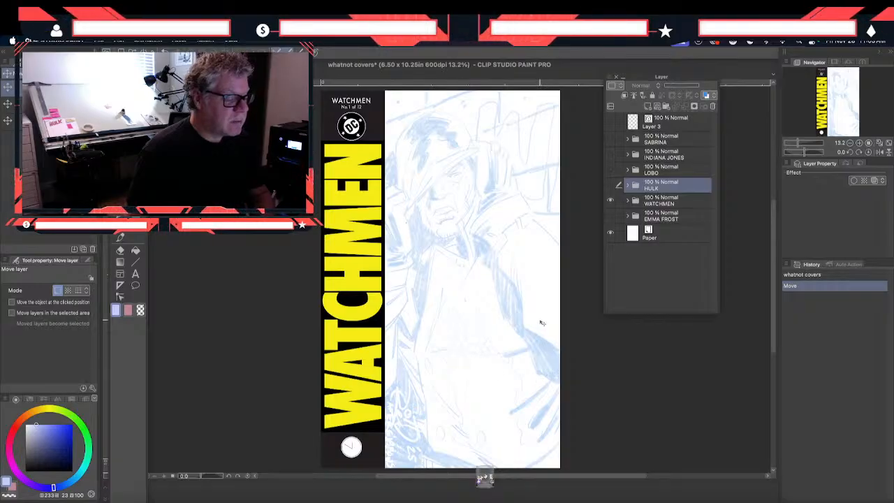
{"action": "left_click", "coordinate": [611, 202]}
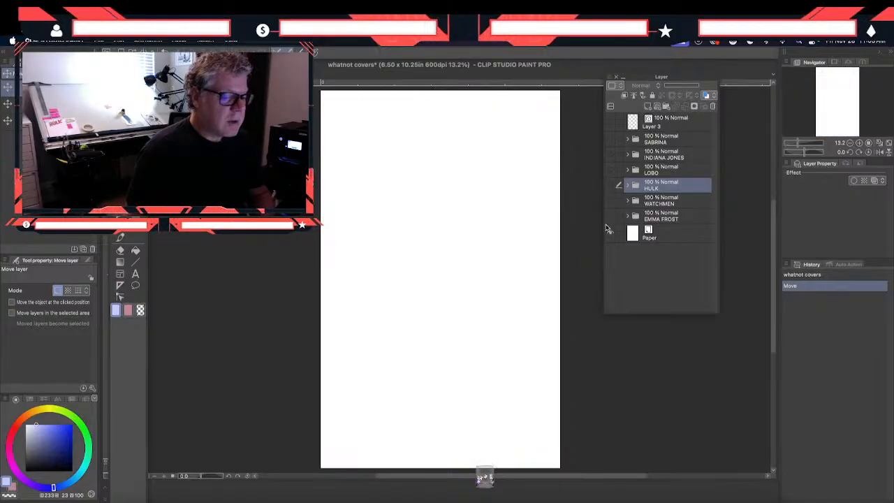
{"action": "left_click", "coordinate": [611, 217]}
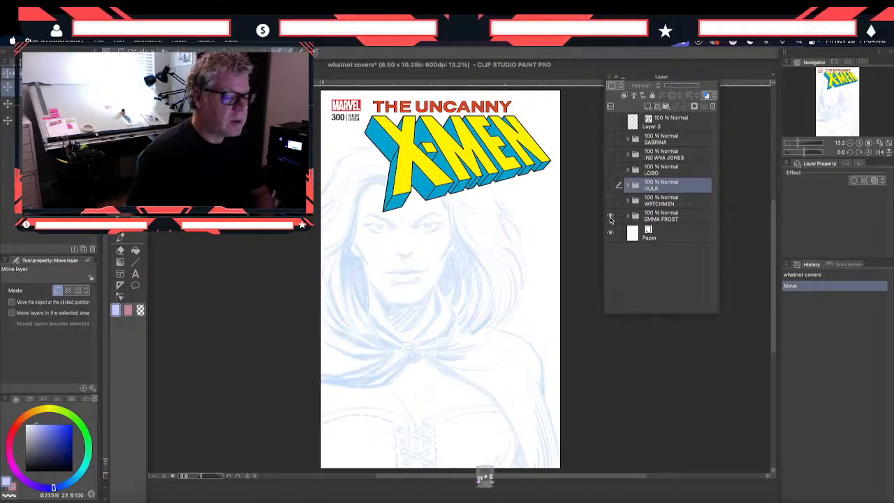
{"action": "left_click", "coordinate": [610, 219]}
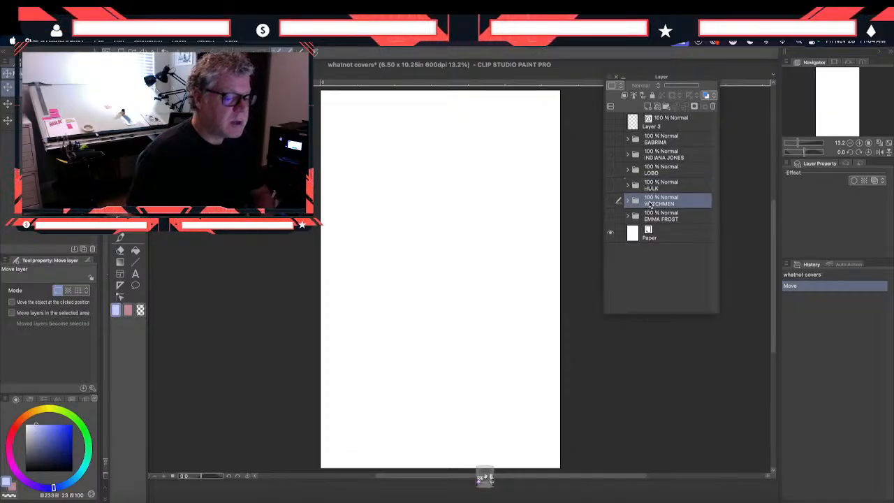
{"action": "left_click", "coordinate": [650, 204]}
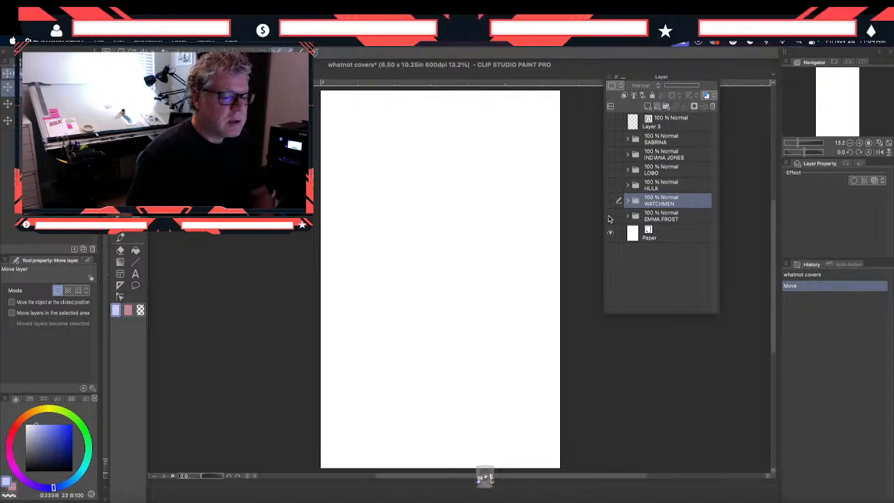
{"action": "left_click", "coordinate": [610, 218]}
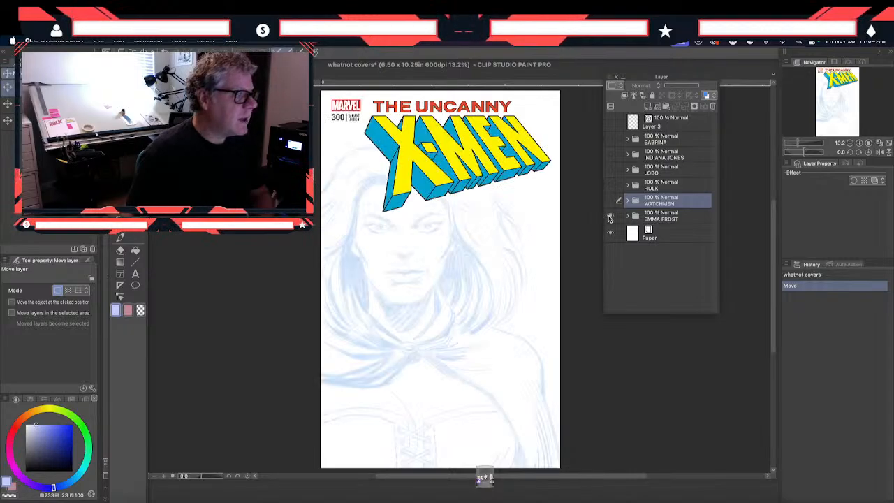